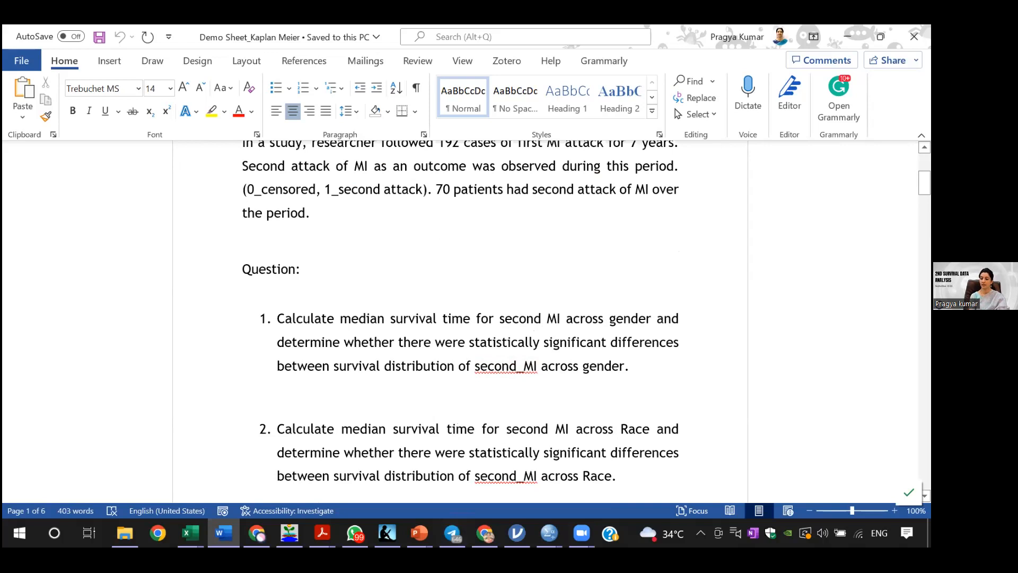
Step: Read the three median survival questions in the demo sheet and switch to the Survival_Demo.sav data in SPSS
{"action": "scroll", "coordinate": [460, 318], "scroll_direction": "down", "scroll_amount": 3}
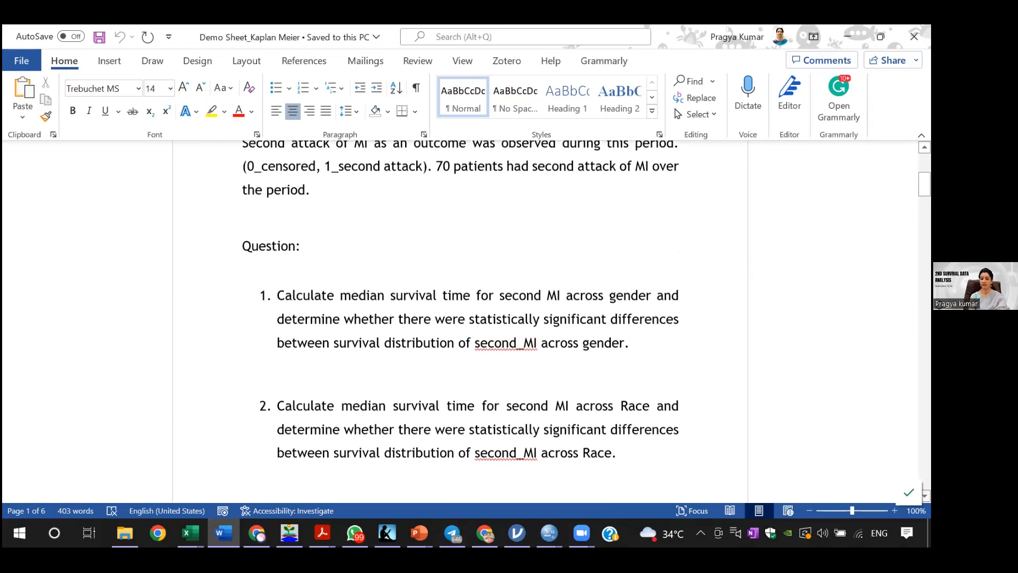
{"action": "scroll", "coordinate": [460, 318], "scroll_direction": "down", "scroll_amount": 2}
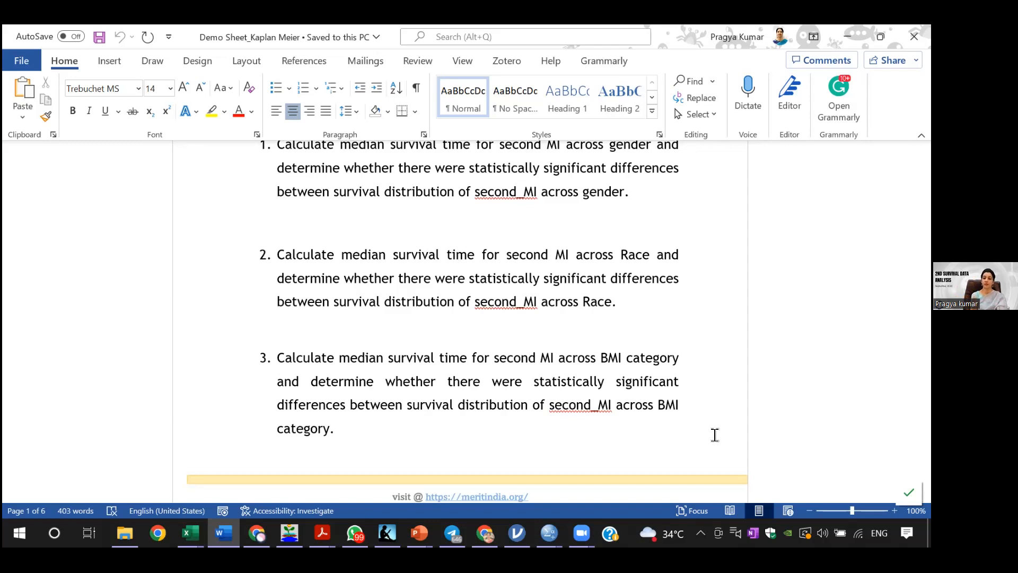
{"action": "mouse_move", "coordinate": [549, 532]}
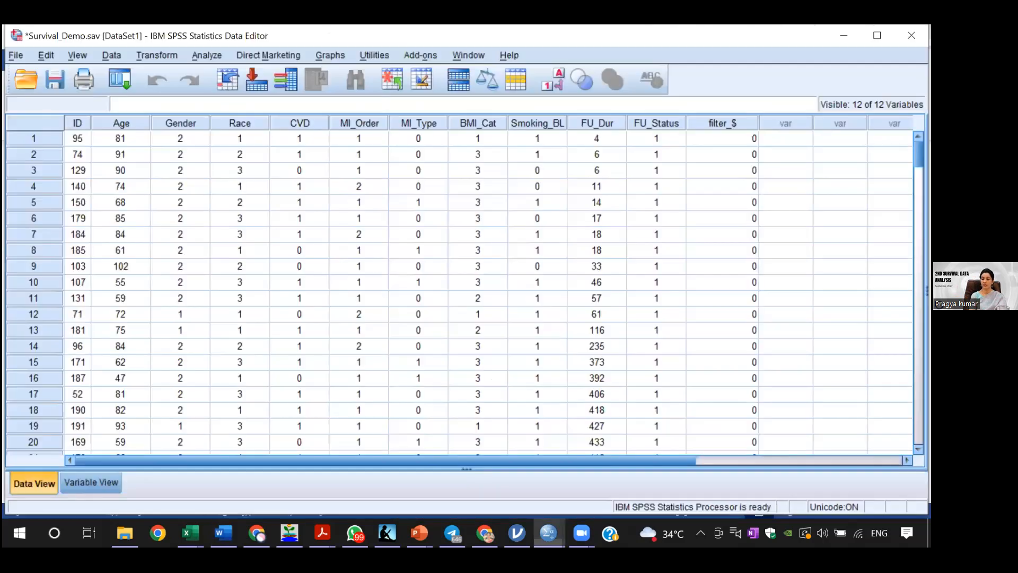
{"action": "left_click", "coordinate": [575, 496]}
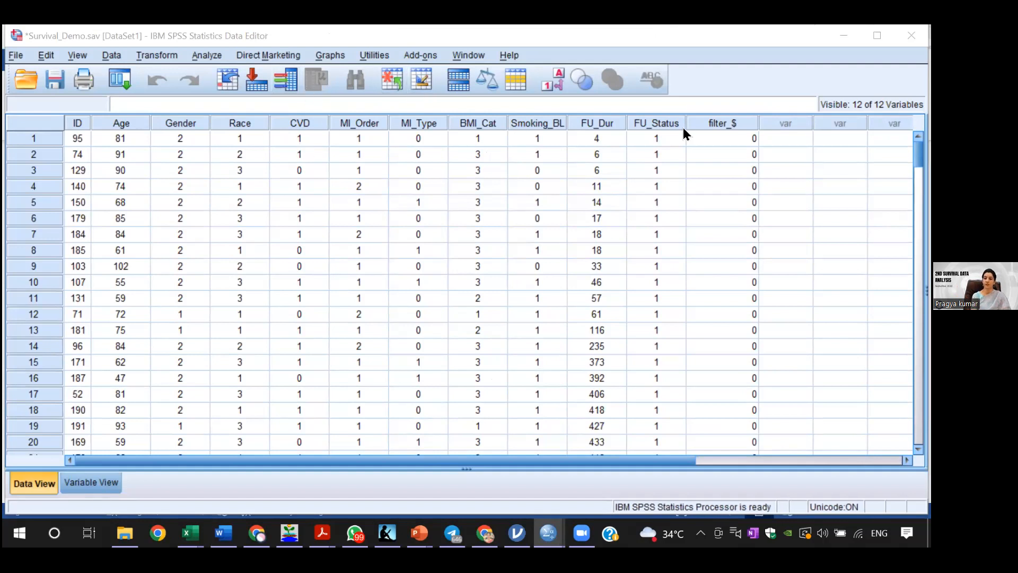
Step: Examine the FU_Status column with value labels shown, down to the censored cases, and return to numeric codes
{"action": "left_click", "coordinate": [646, 118]}
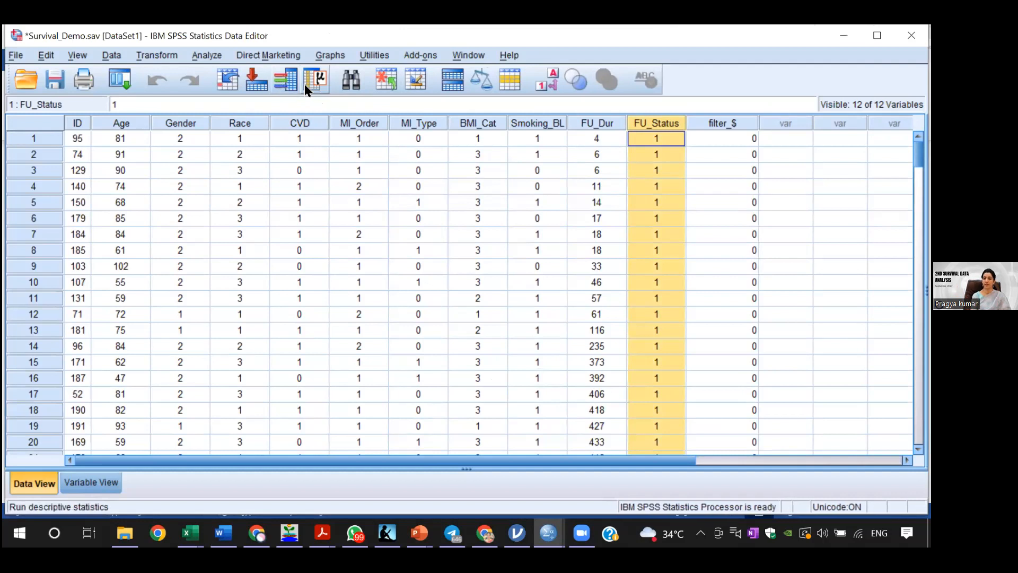
{"action": "left_click", "coordinate": [546, 80]}
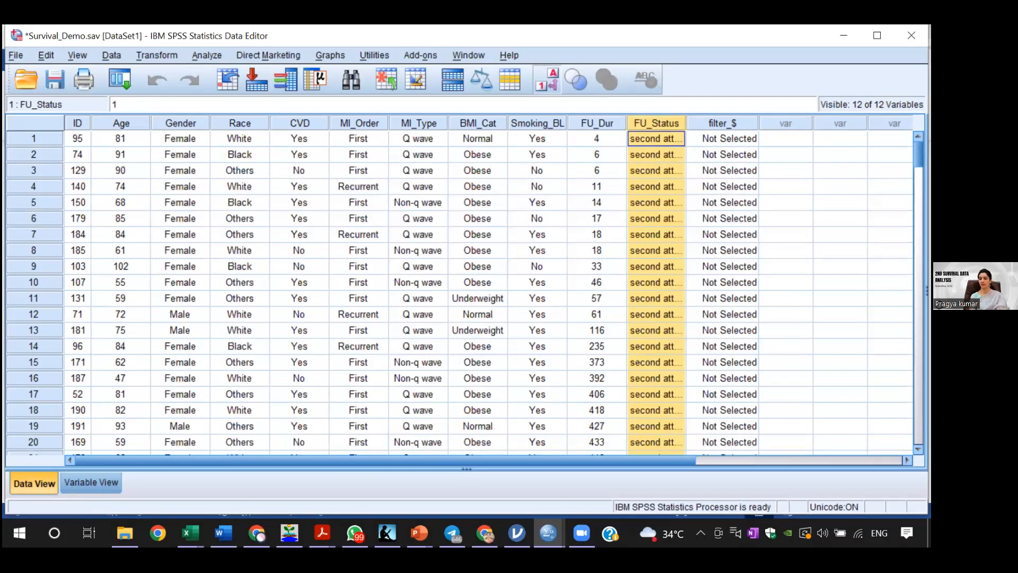
{"action": "scroll", "coordinate": [462, 292], "scroll_direction": "down", "scroll_amount": 15}
{"action": "scroll", "coordinate": [666, 239], "scroll_direction": "down", "scroll_amount": 12}
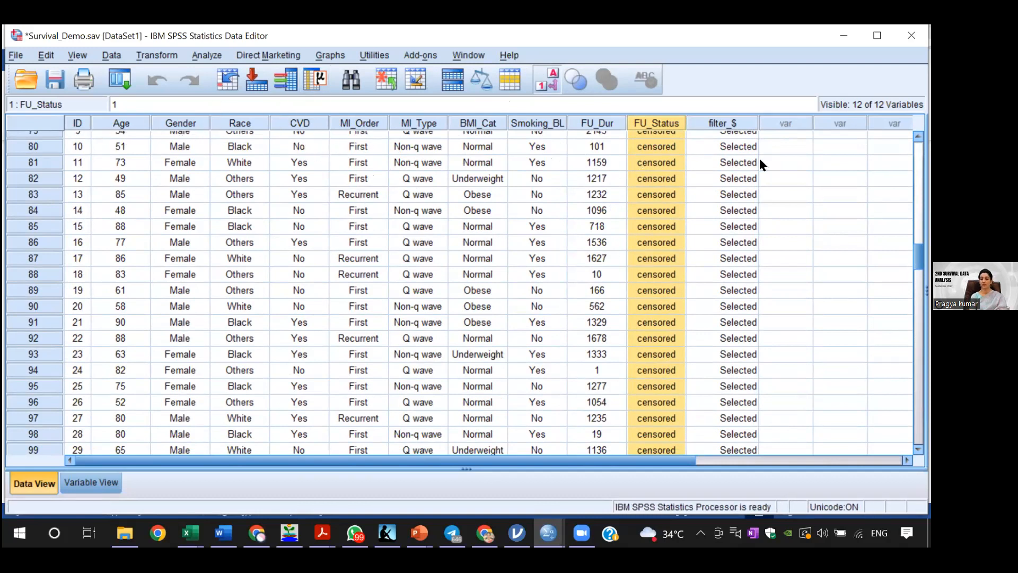
{"action": "left_click", "coordinate": [549, 75]}
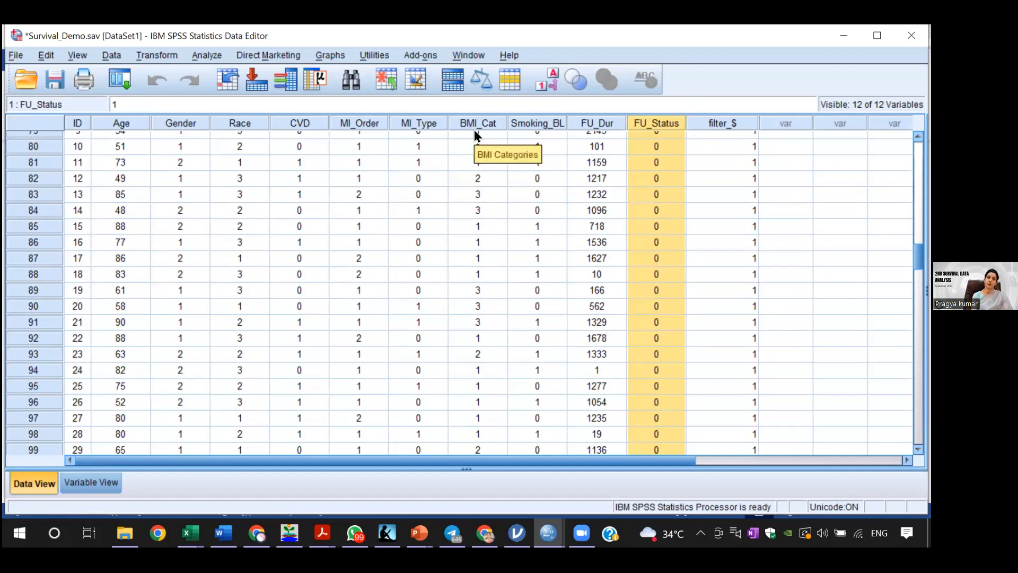
Step: Filter the dataset to the cases that satisfy the condition FU_Status=0
{"action": "left_click", "coordinate": [839, 226]}
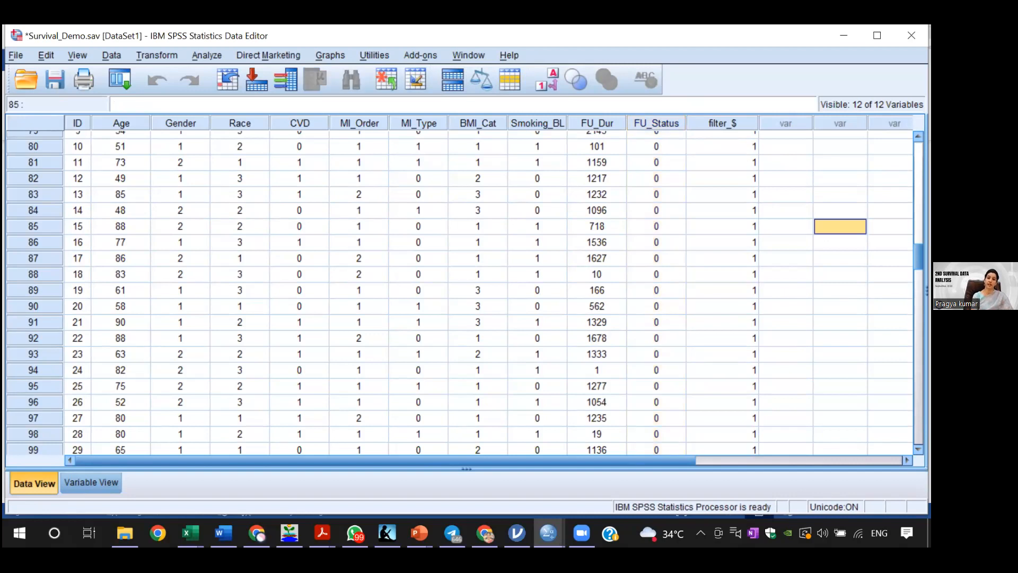
{"action": "left_click", "coordinate": [84, 55]}
{"action": "left_click", "coordinate": [42, 53]}
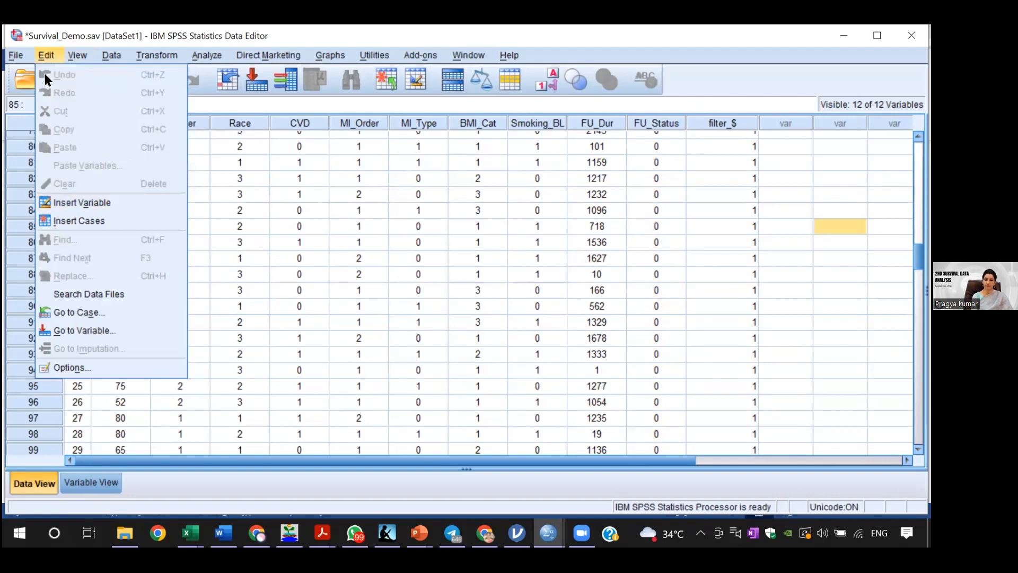
{"action": "mouse_move", "coordinate": [16, 55]}
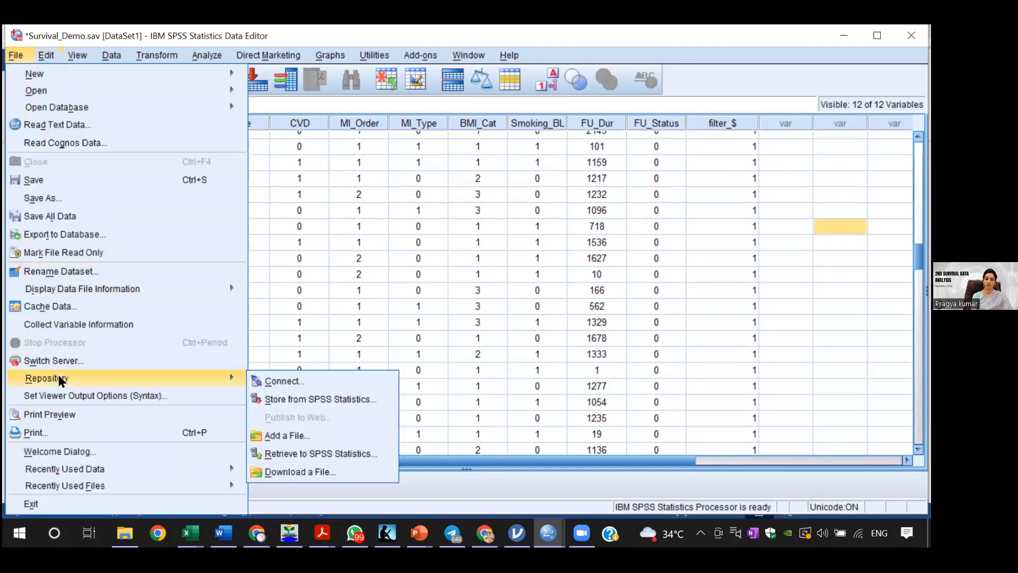
{"action": "mouse_move", "coordinate": [75, 49]}
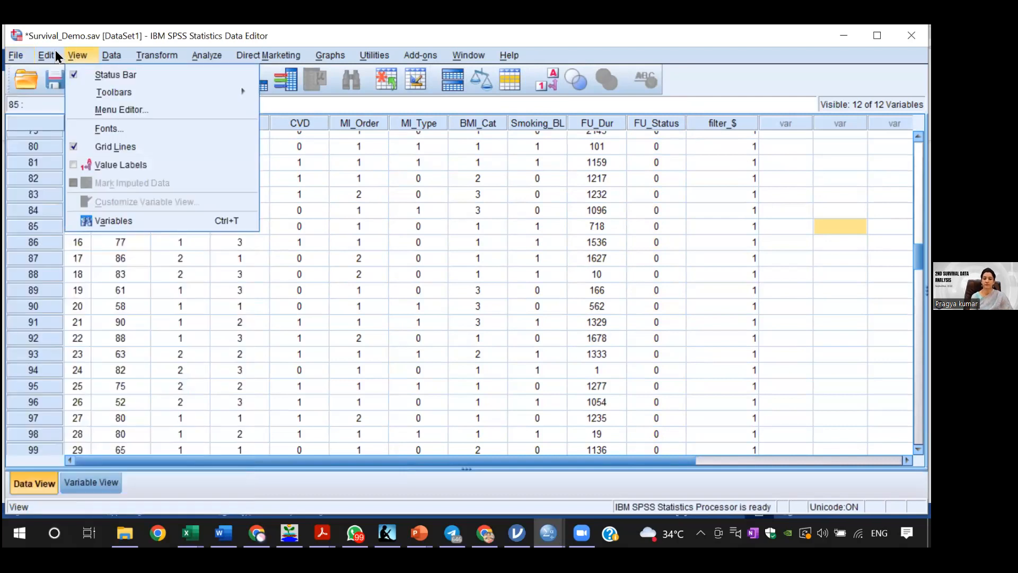
{"action": "mouse_move", "coordinate": [118, 59]}
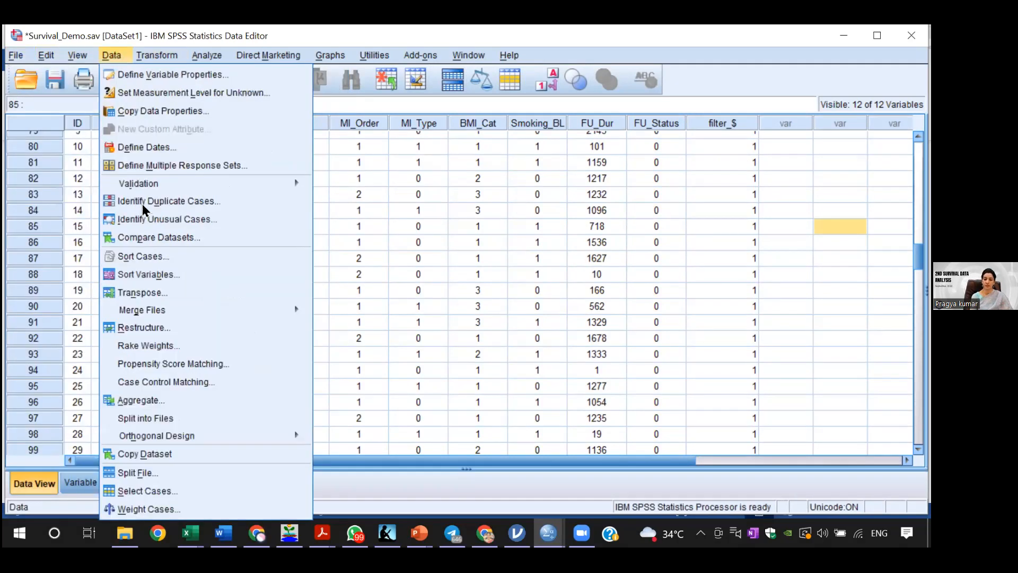
{"action": "left_click", "coordinate": [140, 489]}
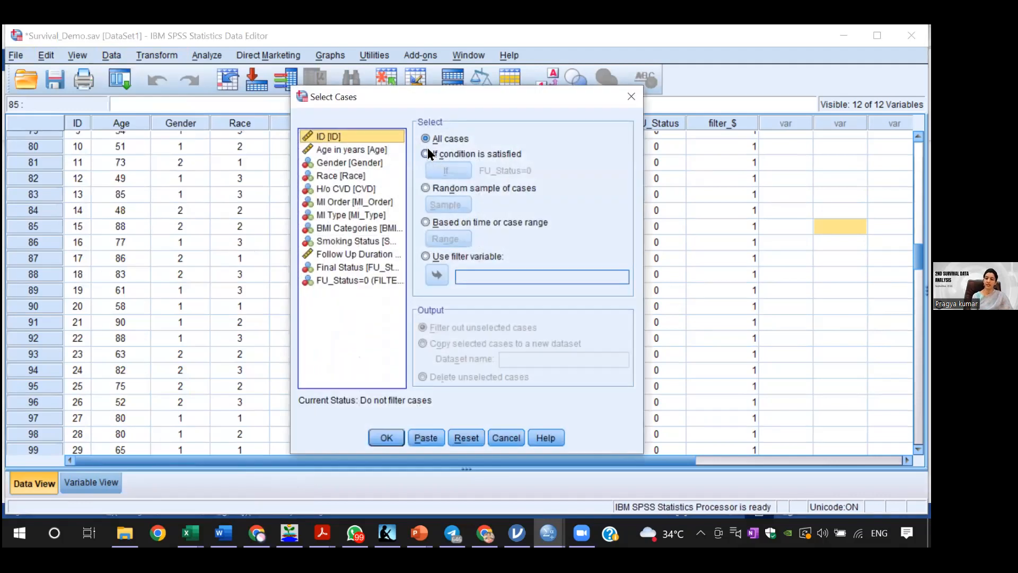
{"action": "left_click", "coordinate": [427, 151]}
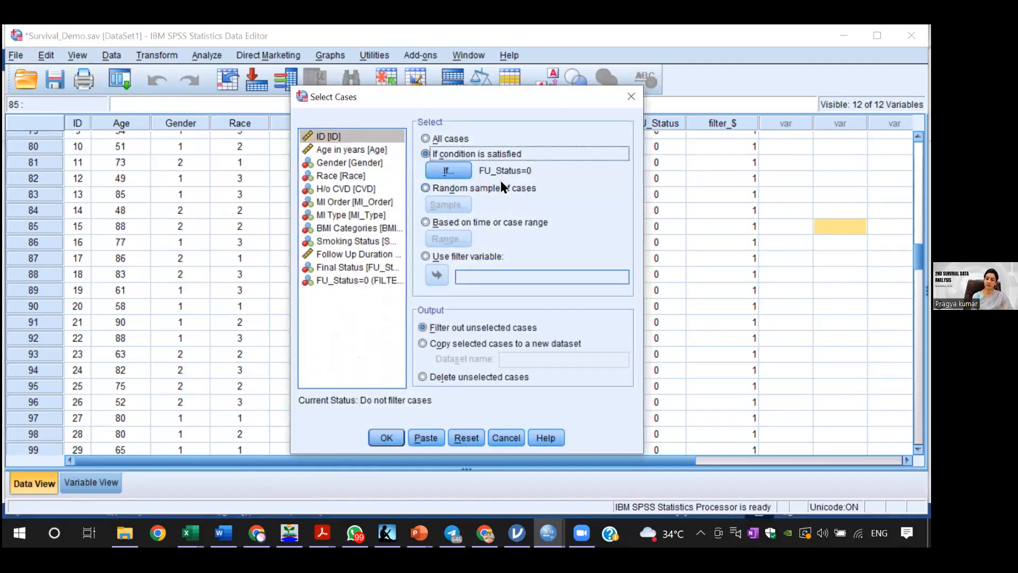
{"action": "left_click", "coordinate": [453, 173]}
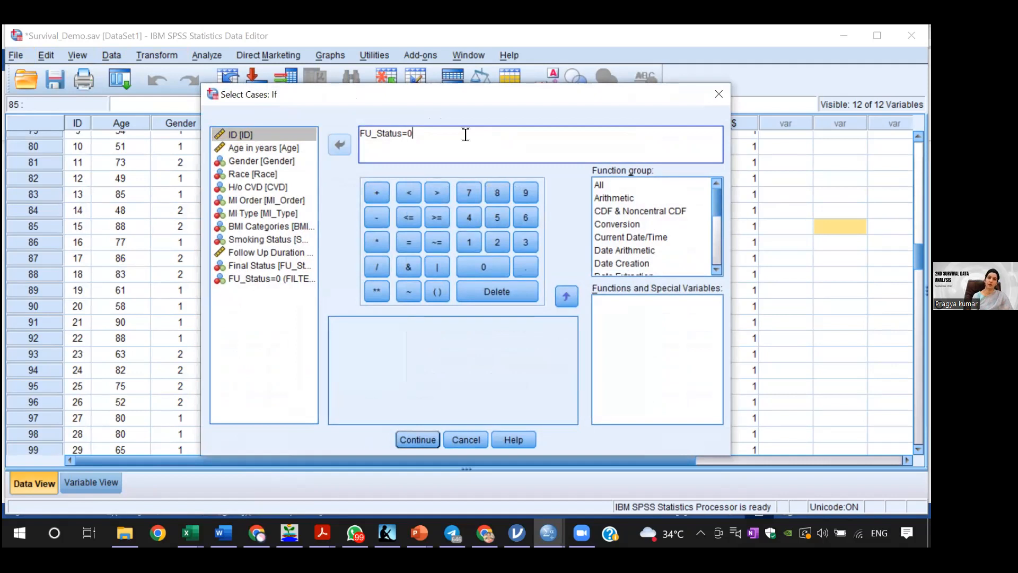
{"action": "left_click", "coordinate": [418, 439]}
{"action": "left_click", "coordinate": [386, 438]}
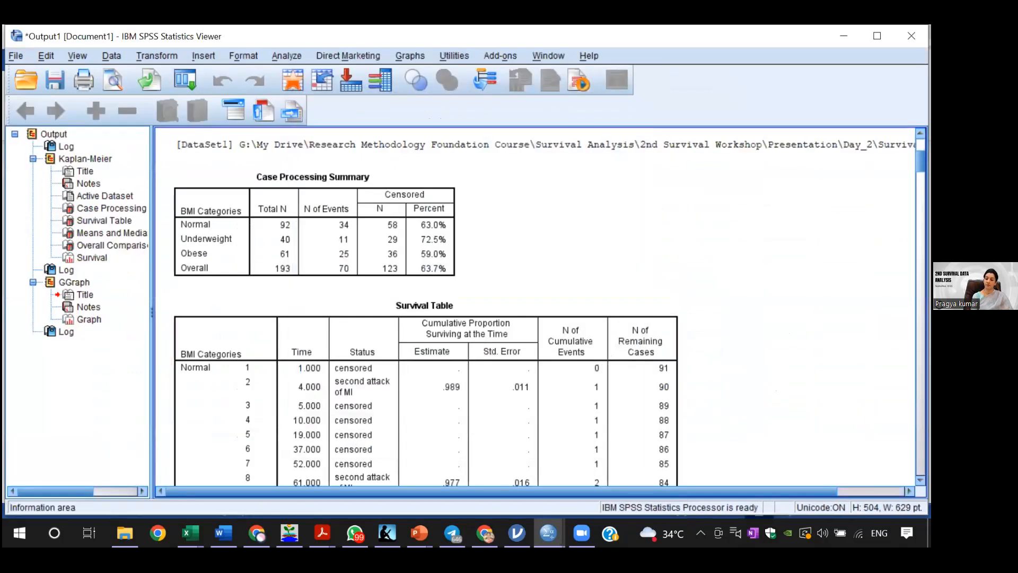
Step: Return to the Survival_Demo.sav data and check which cases are filtered out around the change in FU_Status
{"action": "mouse_move", "coordinate": [548, 533]}
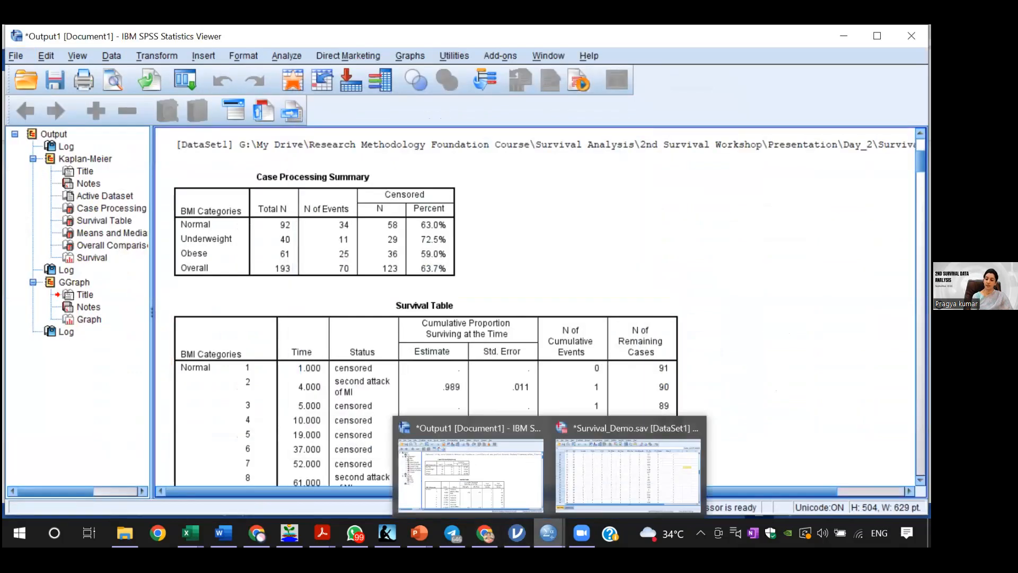
{"action": "left_click", "coordinate": [582, 470]}
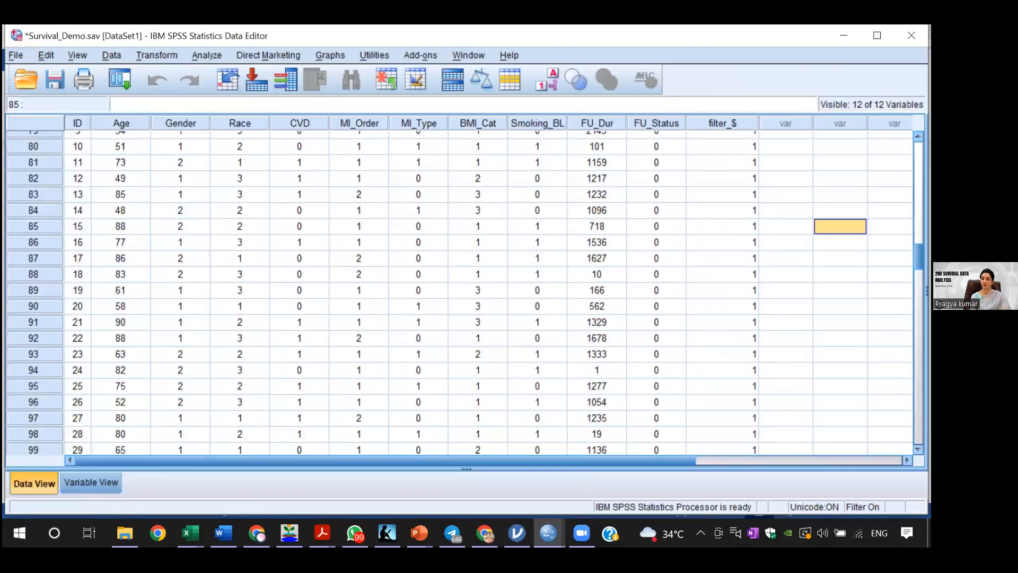
{"action": "scroll", "coordinate": [270, 280], "scroll_direction": "up", "scroll_amount": 7}
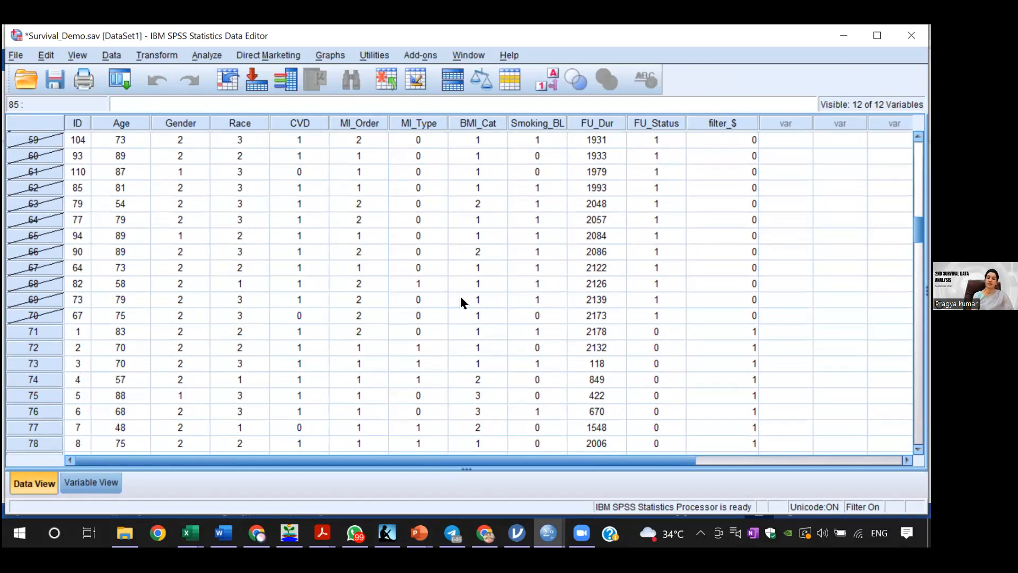
Step: Generate a simple scatter plot with the Chart Builder, using Follow Up Duration (days) on the x-axis and Gender on the y-axis
{"action": "left_click", "coordinate": [330, 55]}
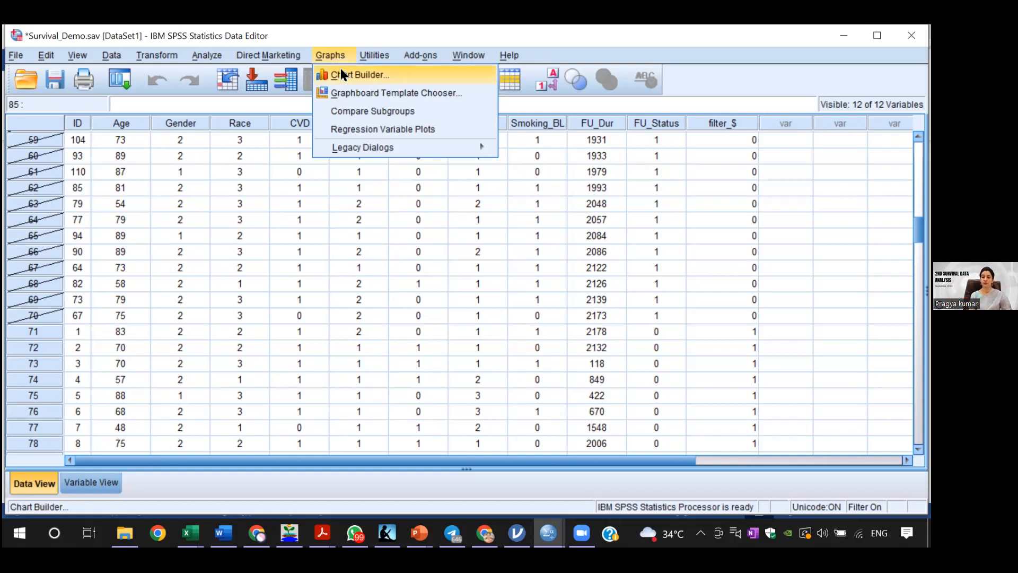
{"action": "left_click", "coordinate": [341, 69]}
{"action": "left_click", "coordinate": [405, 348]}
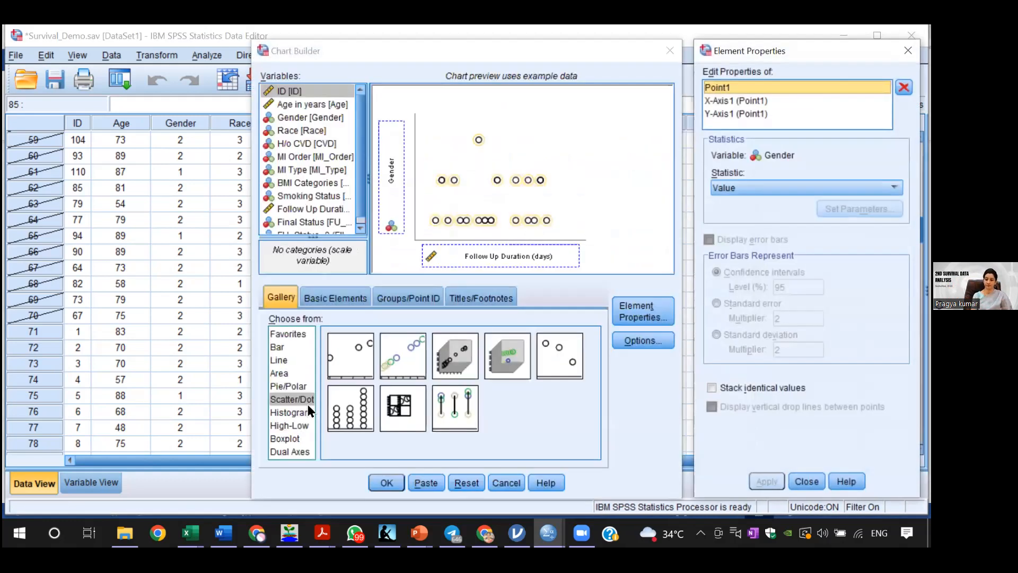
{"action": "left_click", "coordinate": [295, 398]}
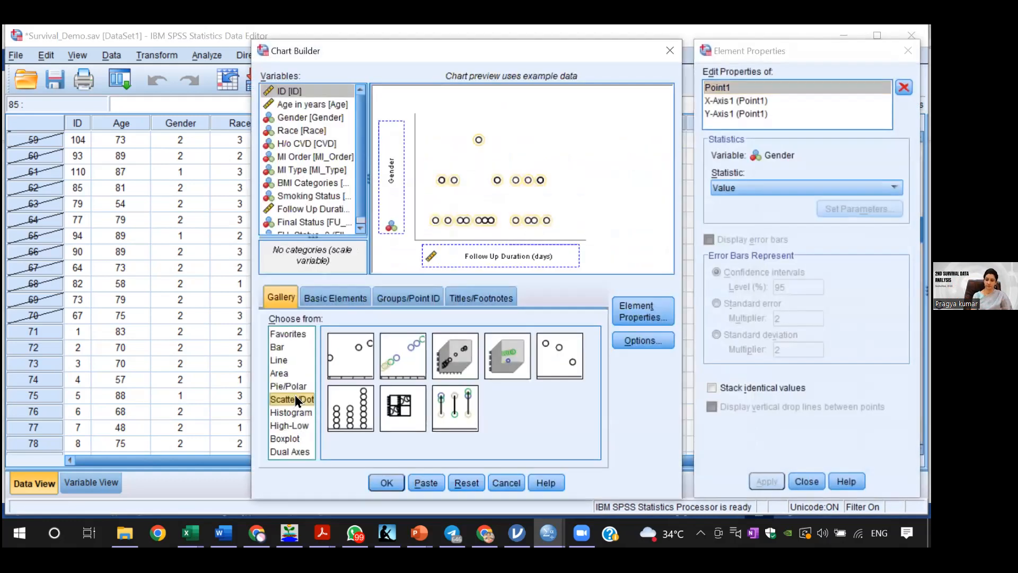
{"action": "left_click", "coordinate": [343, 361]}
{"action": "left_click", "coordinate": [384, 482]}
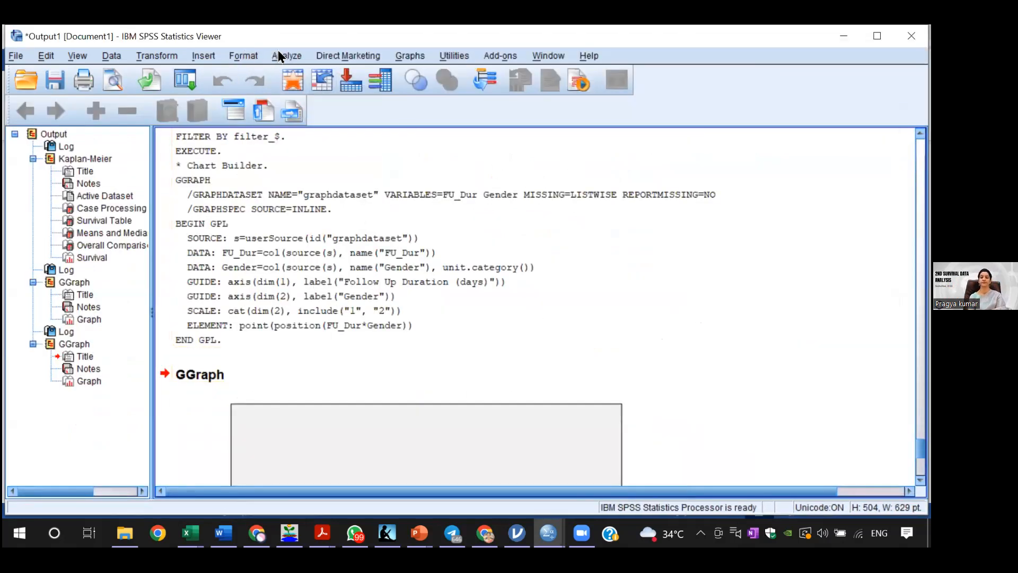
Step: Reopen the Chart Builder and reset the previous chart definition
{"action": "left_click", "coordinate": [416, 58]}
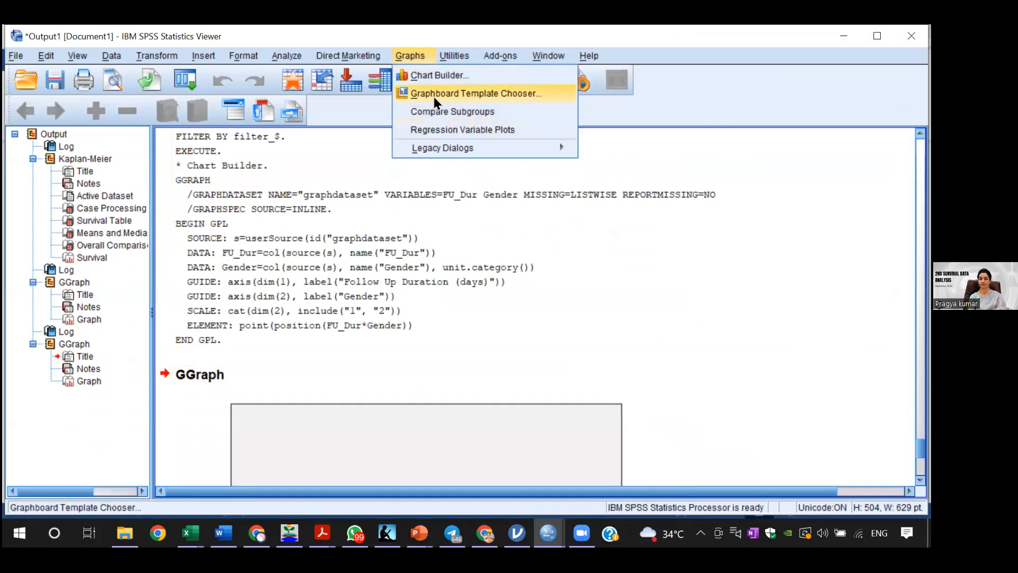
{"action": "left_click", "coordinate": [436, 77]}
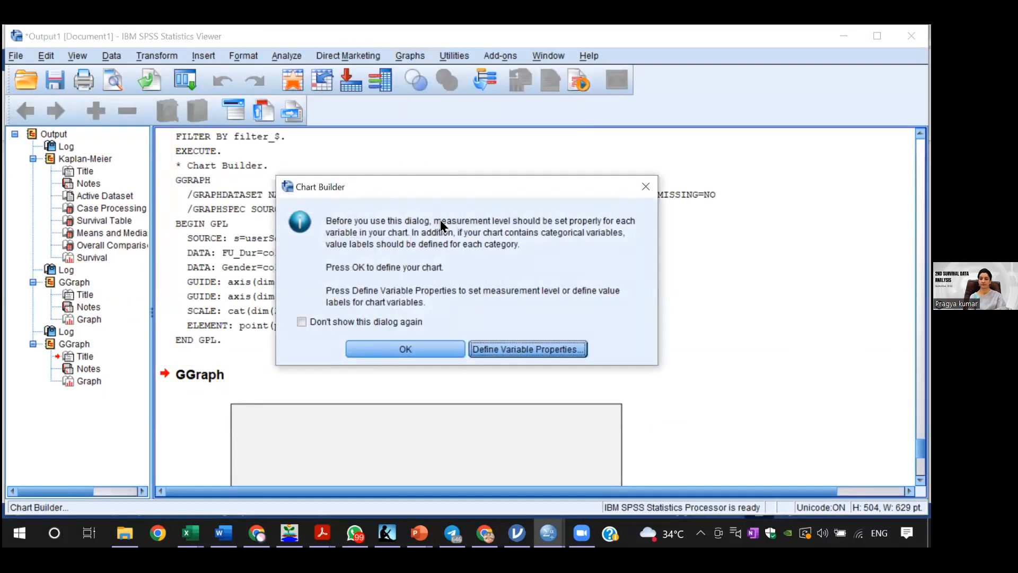
{"action": "left_click", "coordinate": [408, 346]}
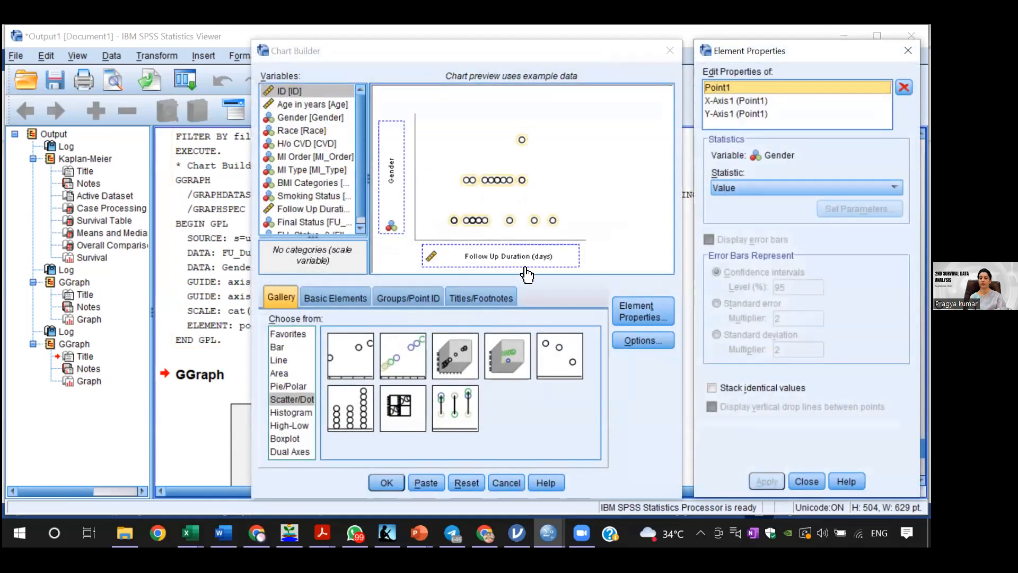
{"action": "left_click", "coordinate": [466, 482]}
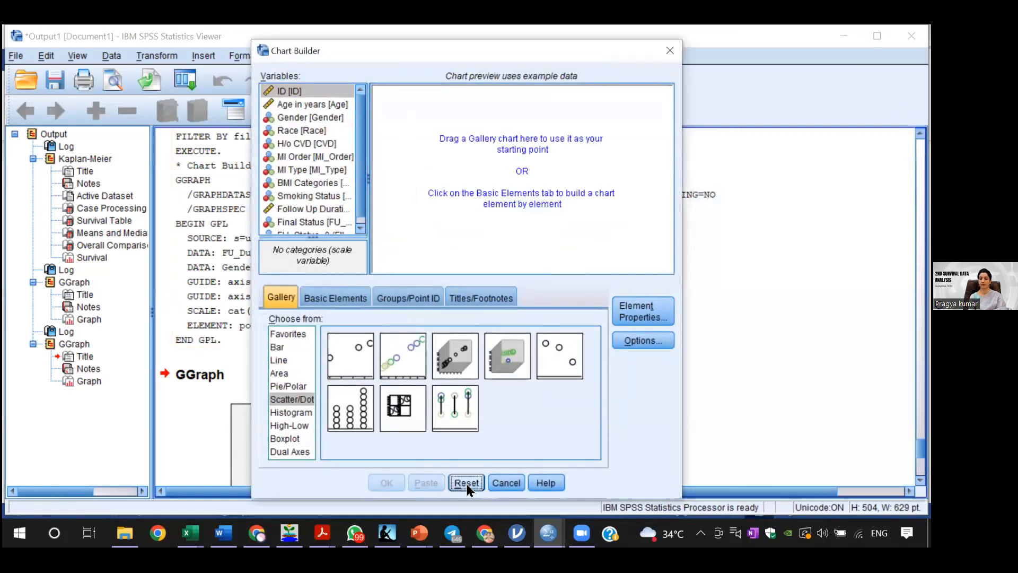
Step: Start a new simple scatter chart from the Scatter/Dot gallery in the Chart Builder
{"action": "left_click", "coordinate": [306, 398]}
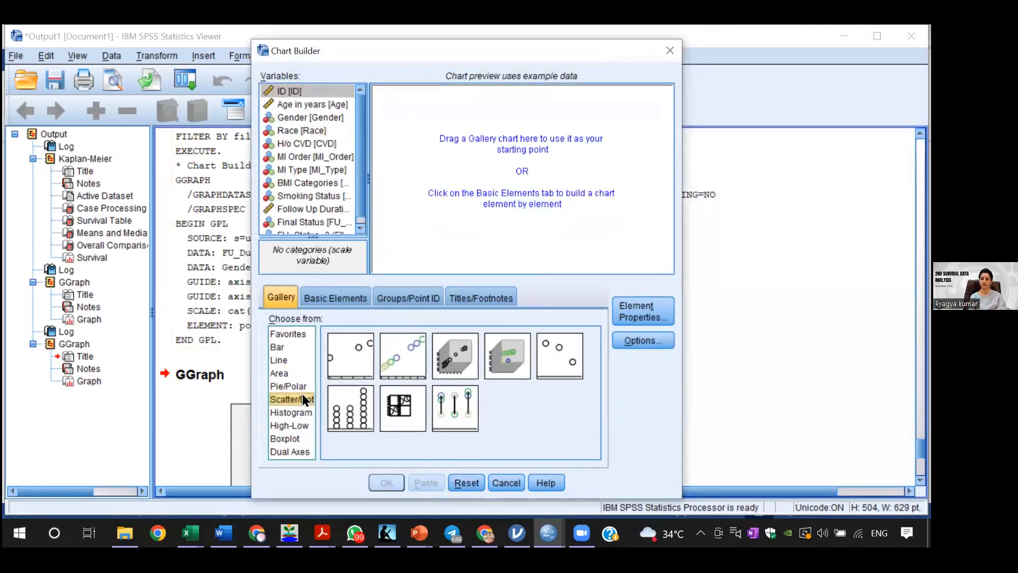
{"action": "left_click", "coordinate": [344, 364]}
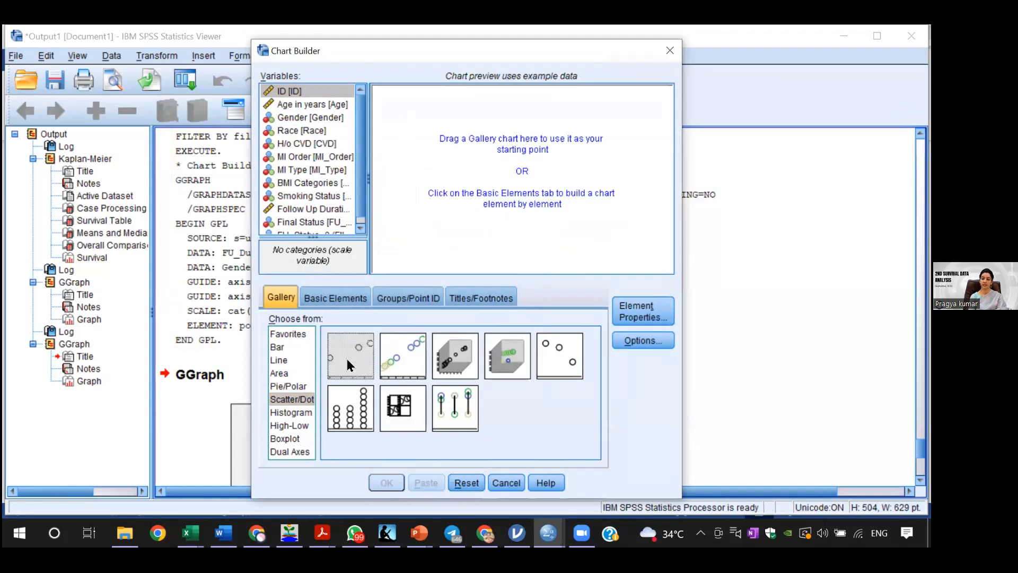
{"action": "left_click", "coordinate": [300, 399]}
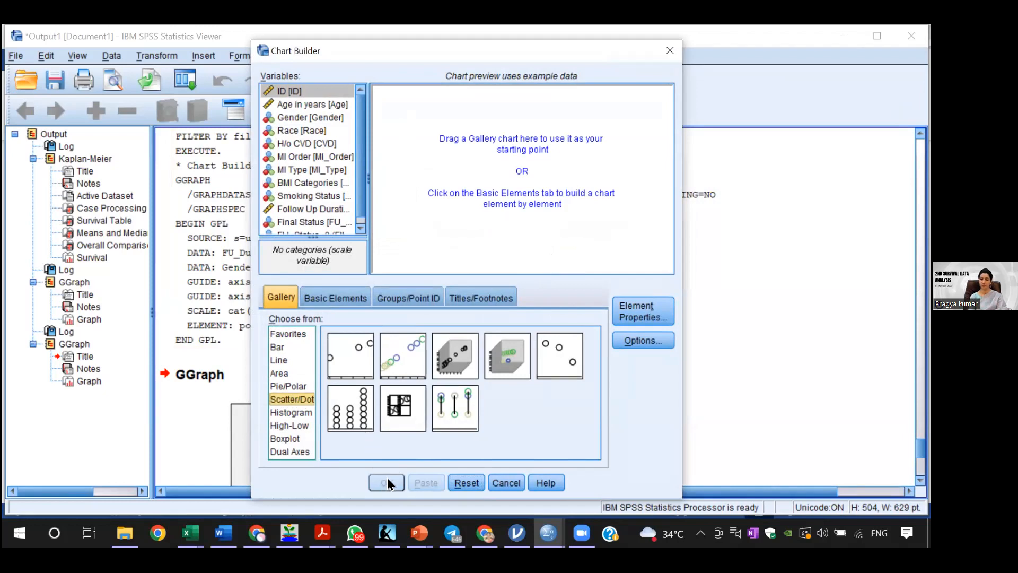
{"action": "left_click", "coordinate": [359, 346]}
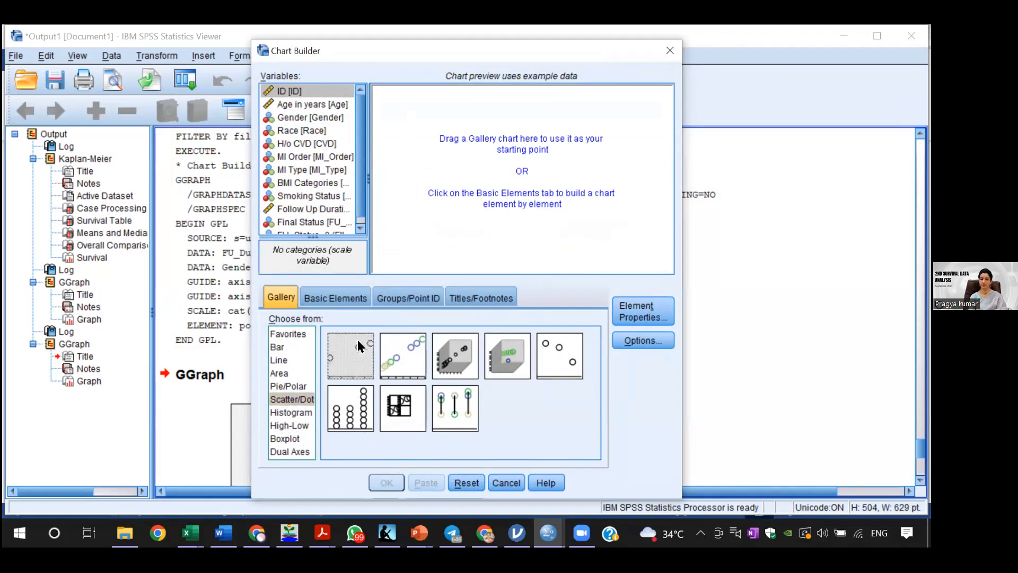
{"action": "double_click", "coordinate": [346, 369]}
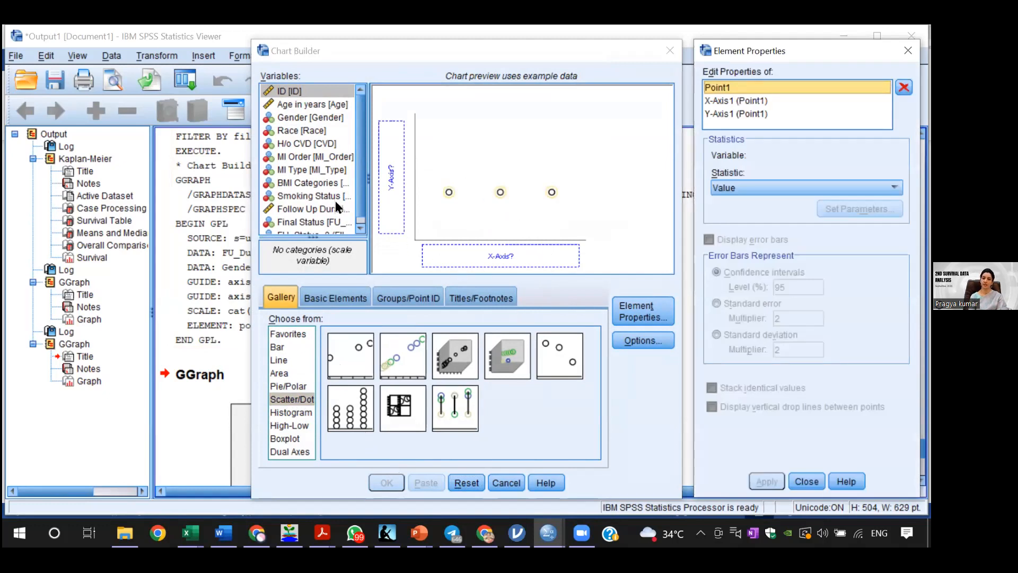
Step: Assign Follow Up Duration (days) to the x-axis and Gender to the y-axis, and generate the scatter plot
{"action": "left_click_drag", "start_coordinate": [358, 201], "coordinate": [499, 254]}
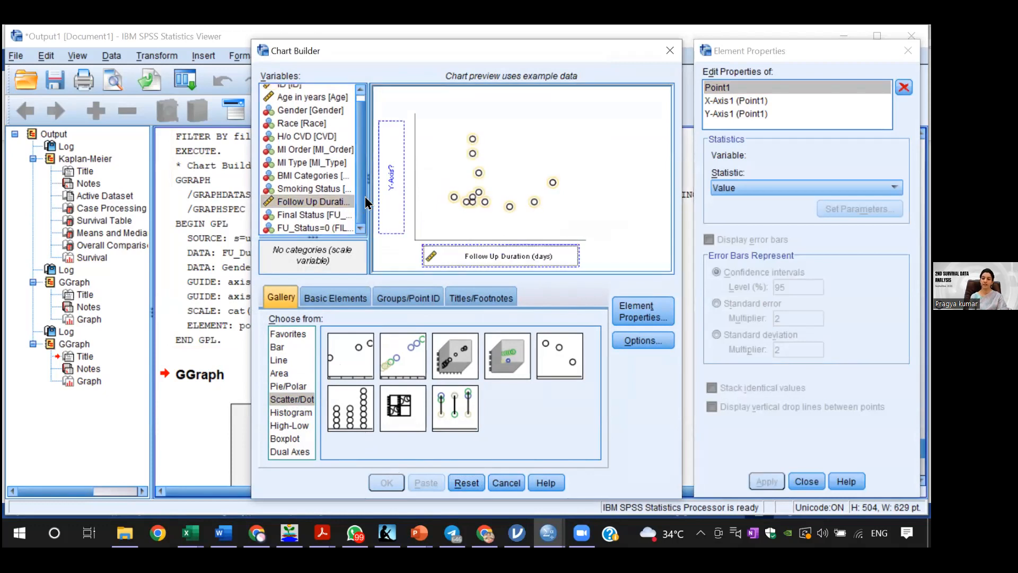
{"action": "left_click_drag", "start_coordinate": [361, 201], "coordinate": [359, 195]}
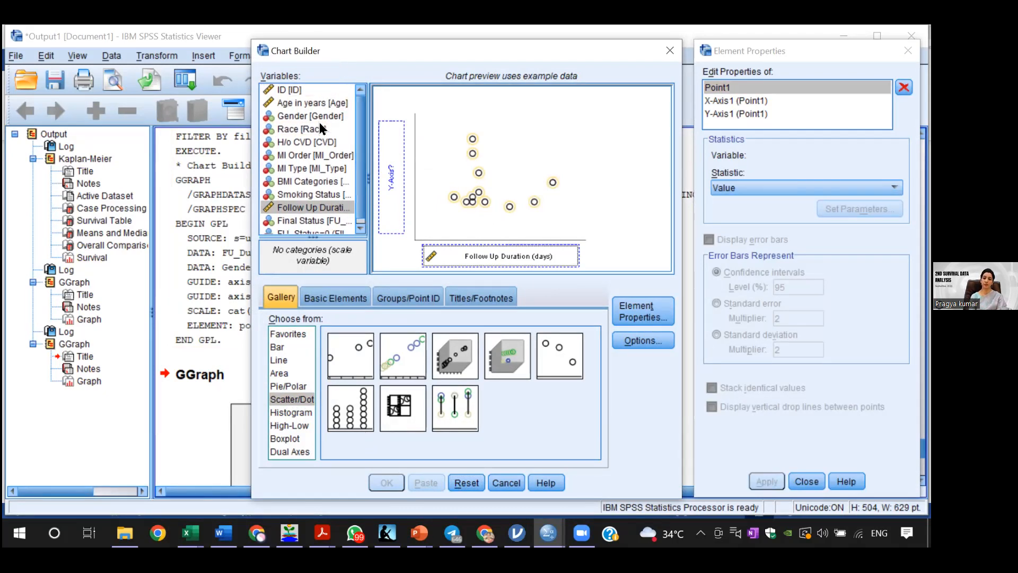
{"action": "left_click_drag", "start_coordinate": [317, 117], "coordinate": [386, 160]}
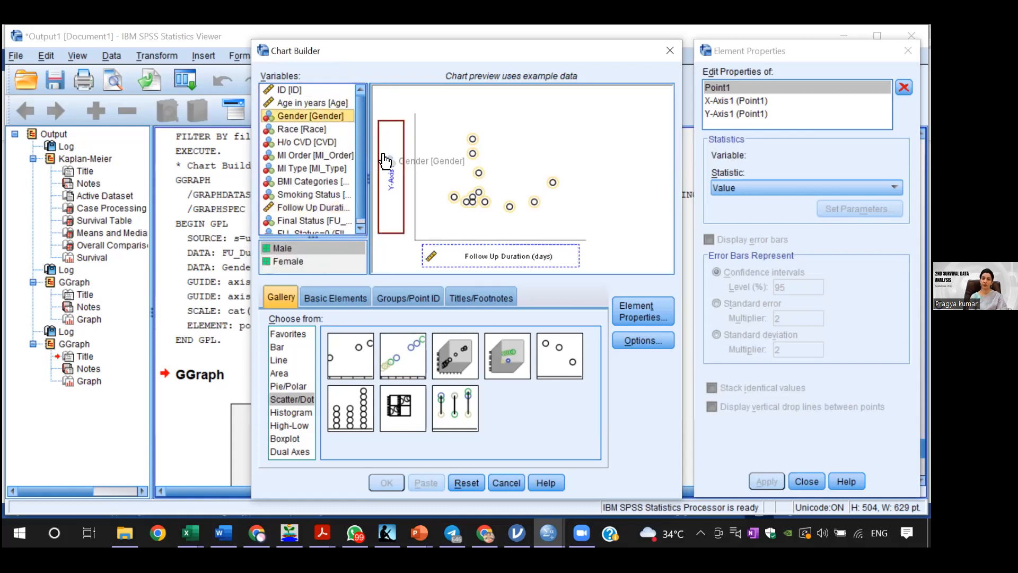
{"action": "left_click_drag", "start_coordinate": [385, 160], "coordinate": [386, 162]}
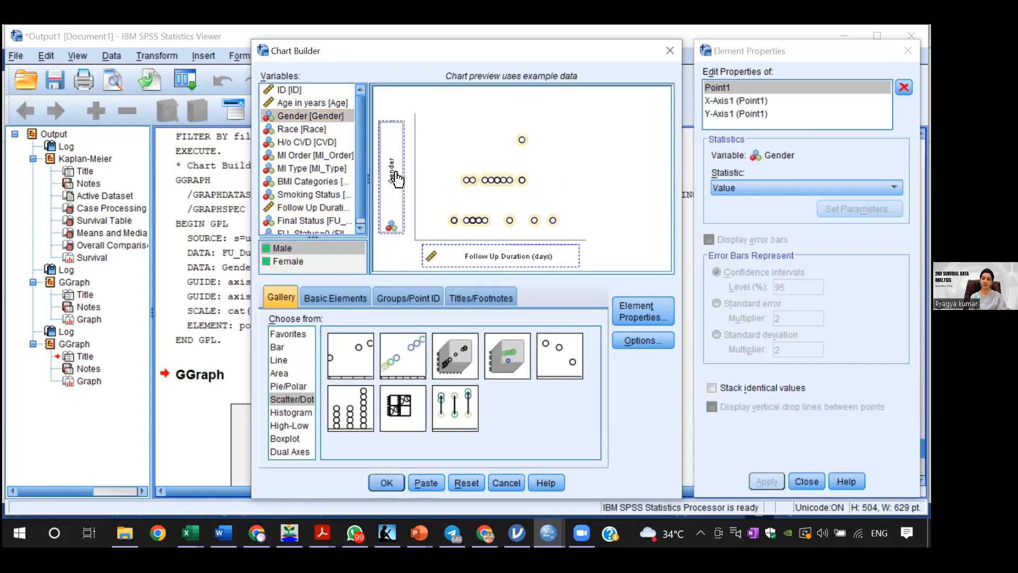
{"action": "left_click", "coordinate": [396, 475]}
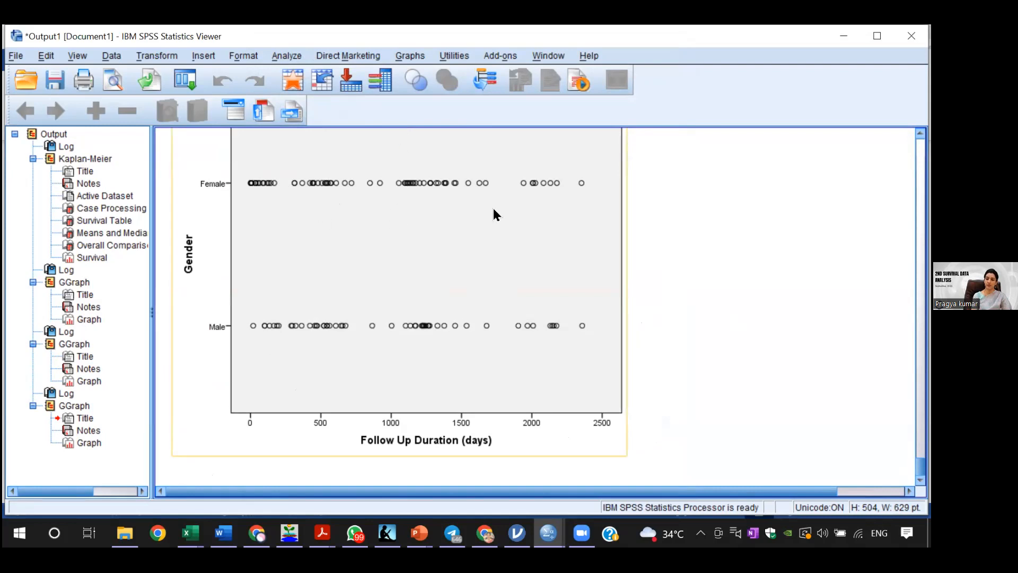
{"action": "left_click", "coordinate": [806, 344]}
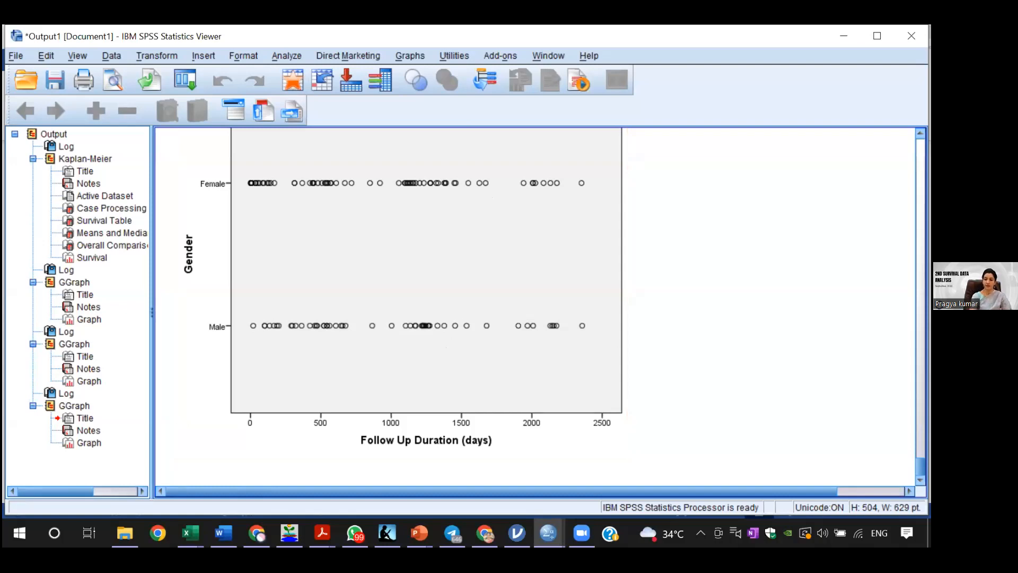
{"action": "left_click", "coordinate": [571, 274]}
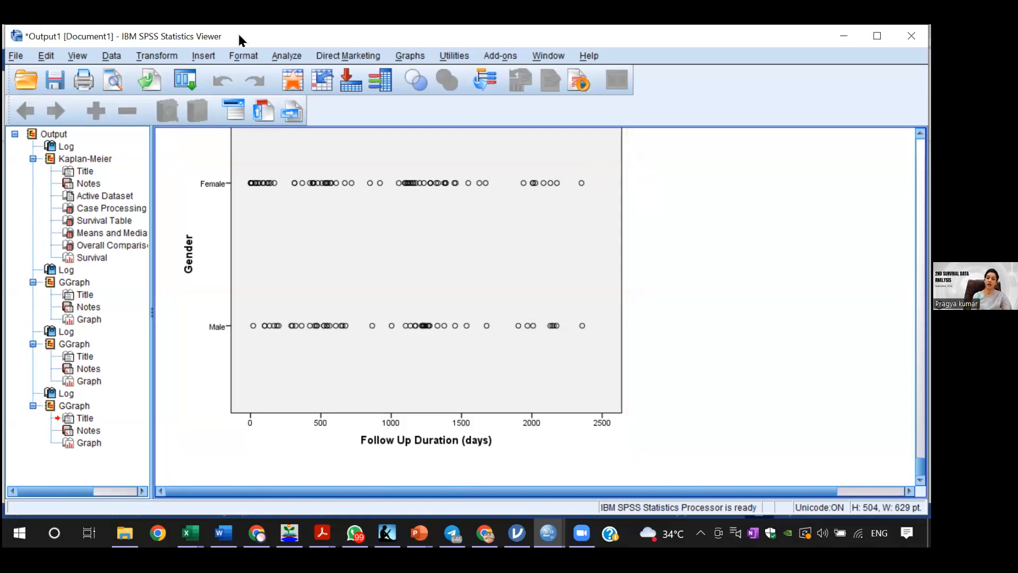
{"action": "left_click", "coordinate": [286, 55]}
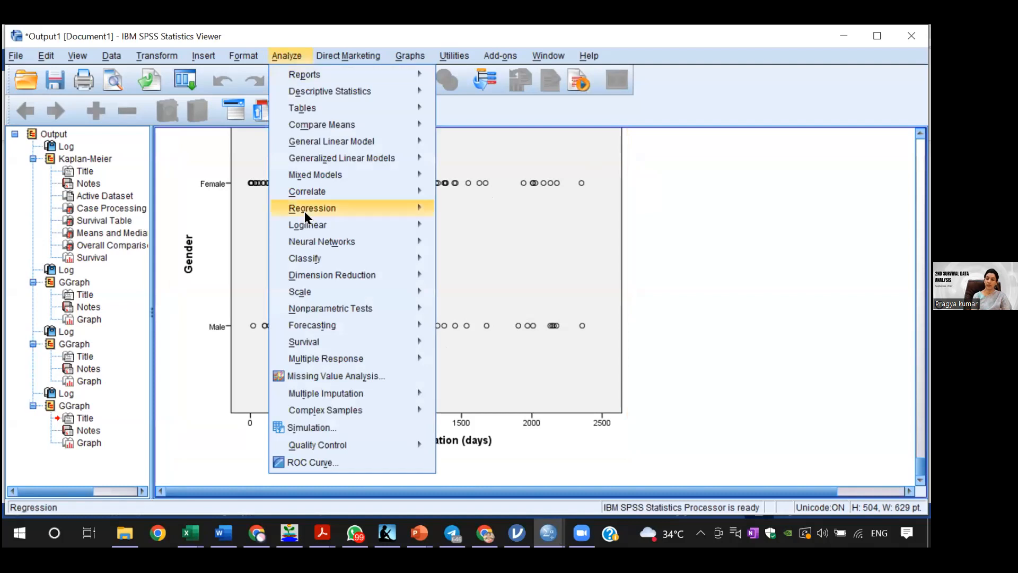
{"action": "left_click", "coordinate": [773, 268]}
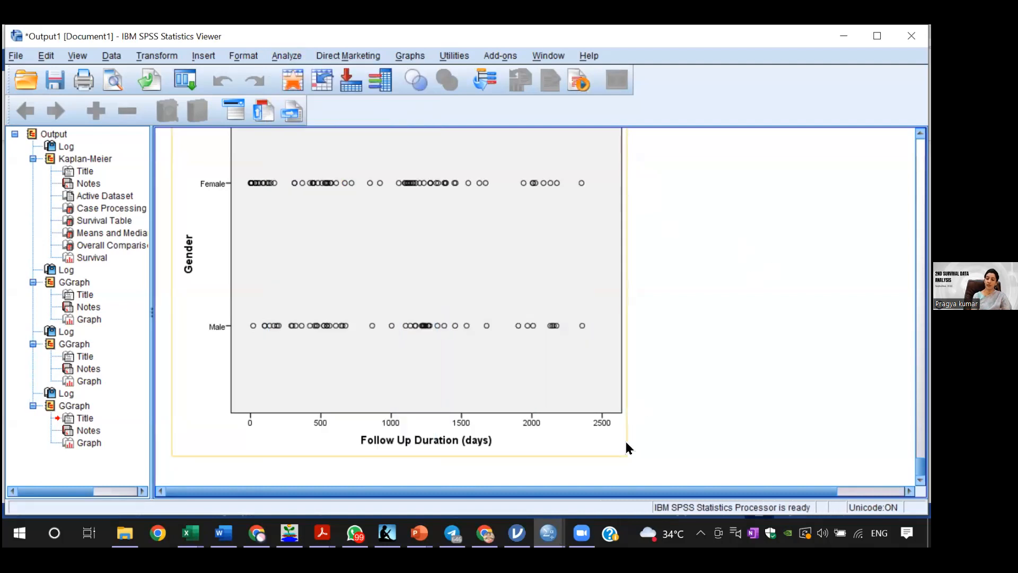
Step: Remove the FU_Status=0 filter from Survival_Demo.sav by selecting all cases, and return to the data
{"action": "mouse_move", "coordinate": [548, 533]}
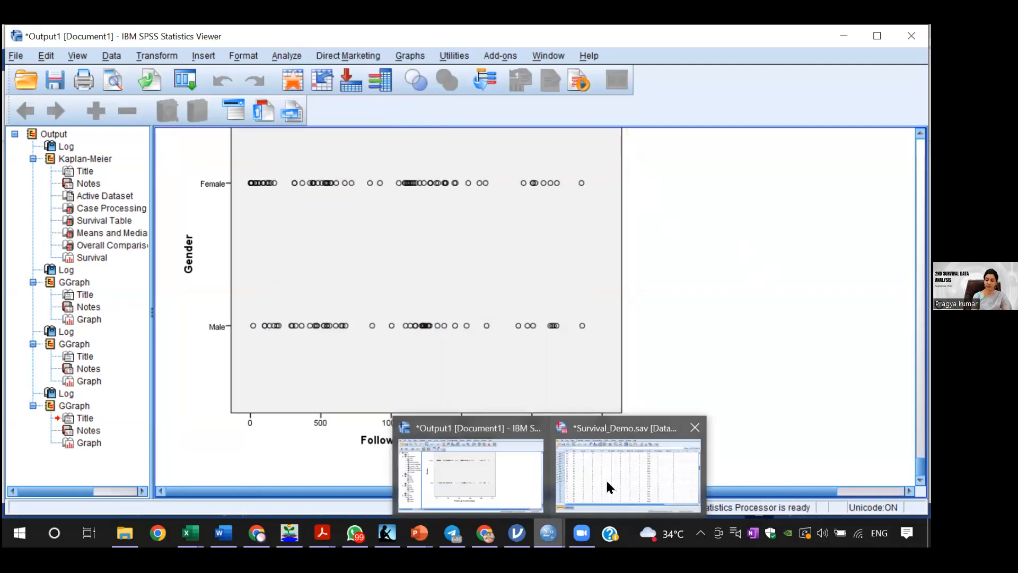
{"action": "left_click", "coordinate": [610, 483]}
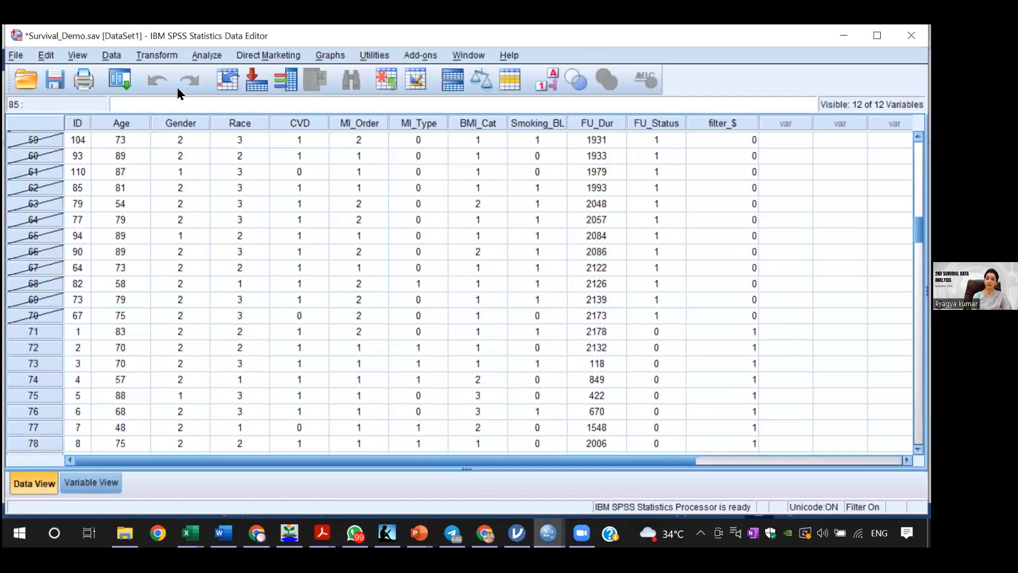
{"action": "left_click", "coordinate": [106, 53]}
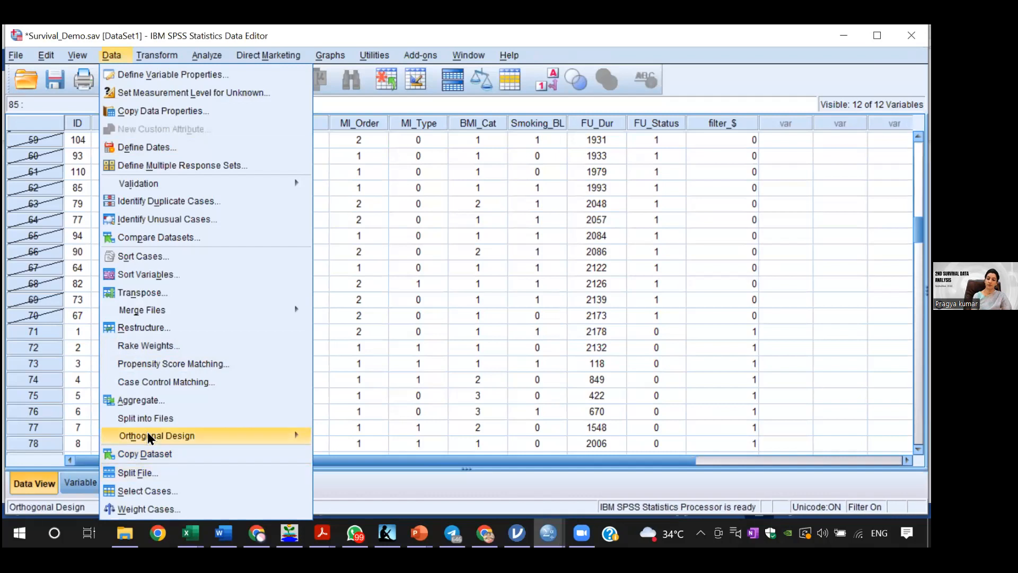
{"action": "left_click", "coordinate": [145, 490]}
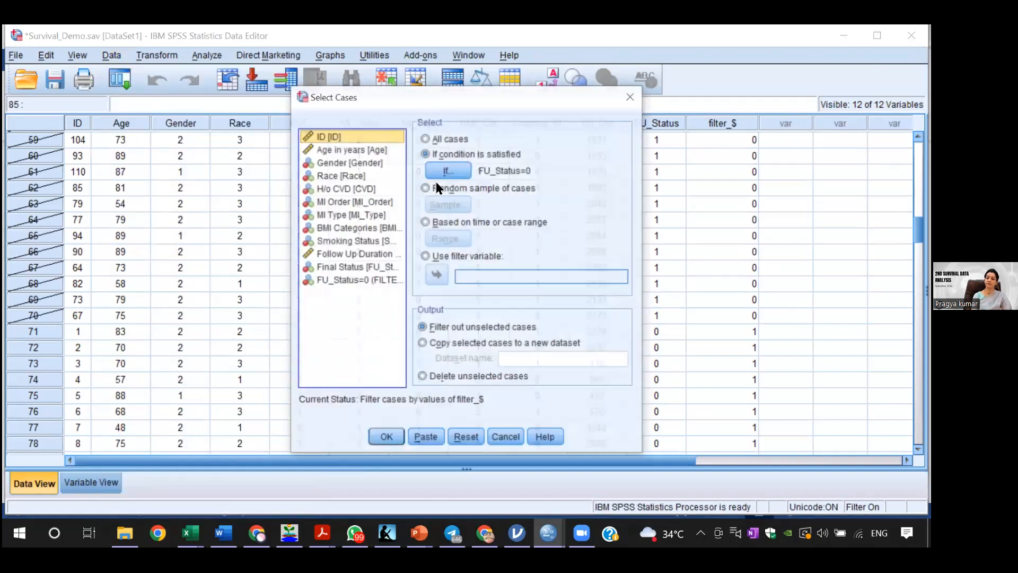
{"action": "left_click", "coordinate": [425, 139]}
{"action": "left_click", "coordinate": [386, 437]}
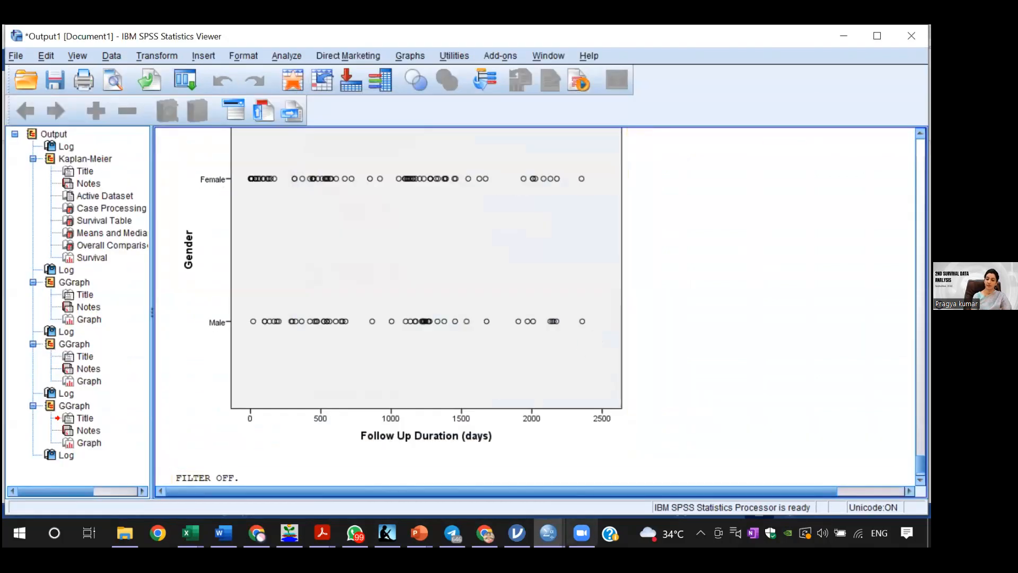
{"action": "mouse_move", "coordinate": [548, 532]}
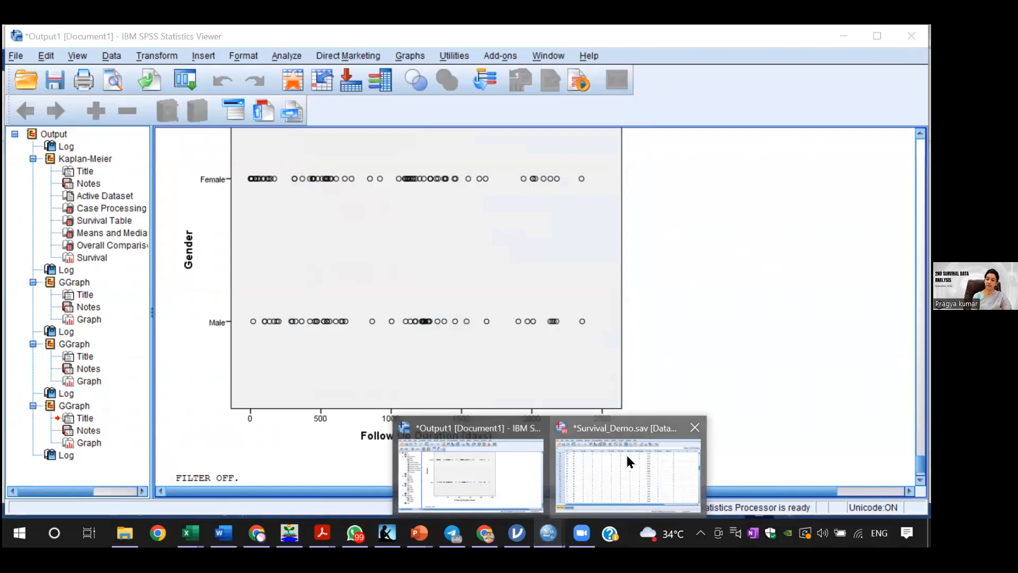
{"action": "left_click", "coordinate": [628, 461]}
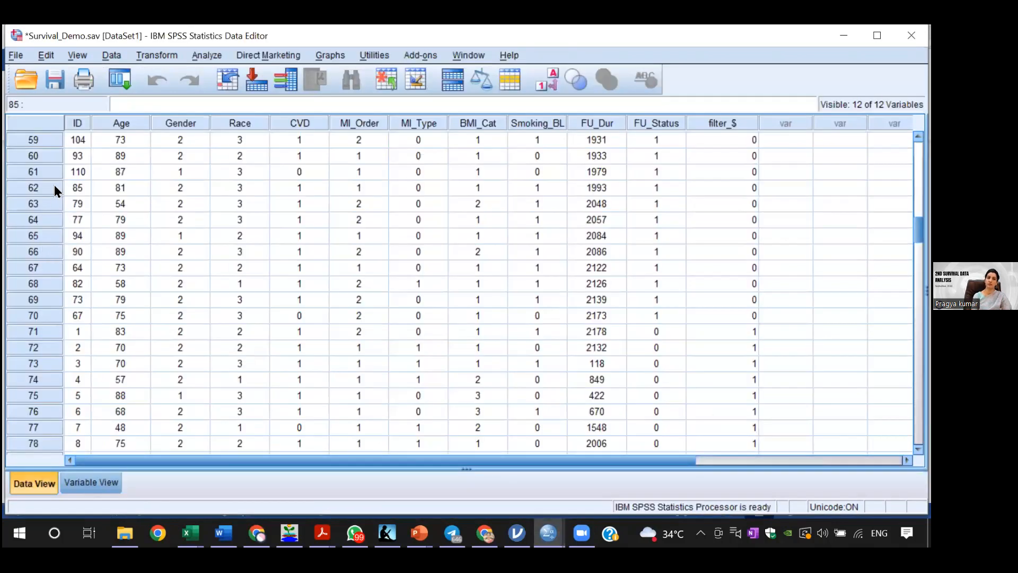
{"action": "left_click", "coordinate": [212, 55]}
{"action": "mouse_move", "coordinate": [268, 55]}
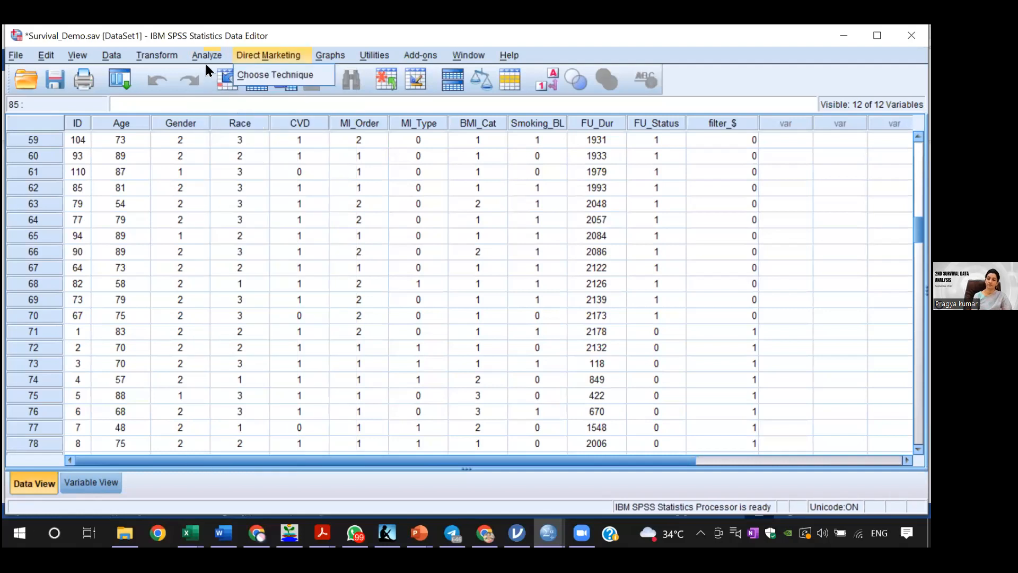
{"action": "mouse_move", "coordinate": [207, 62]}
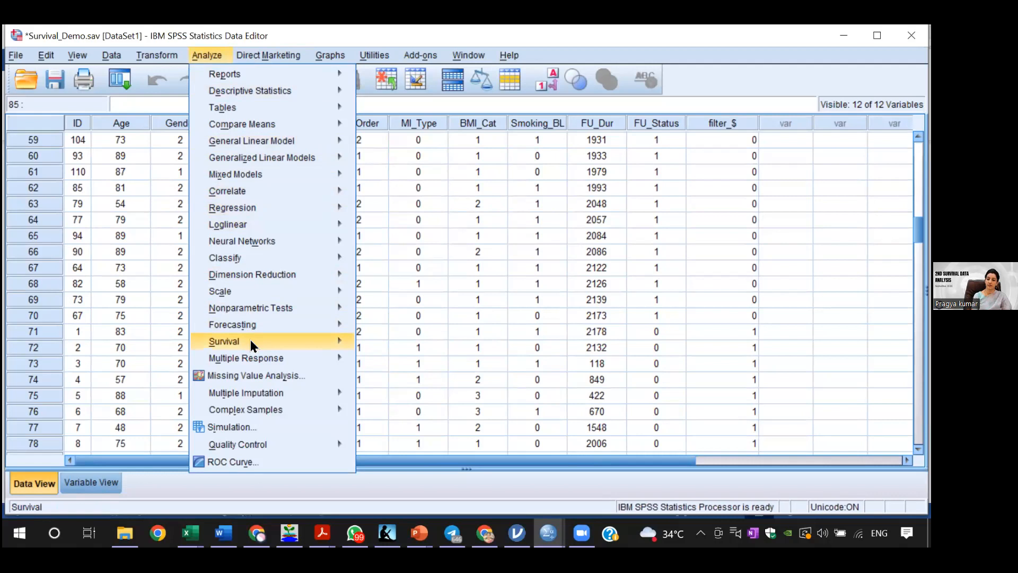
{"action": "mouse_move", "coordinate": [310, 339]}
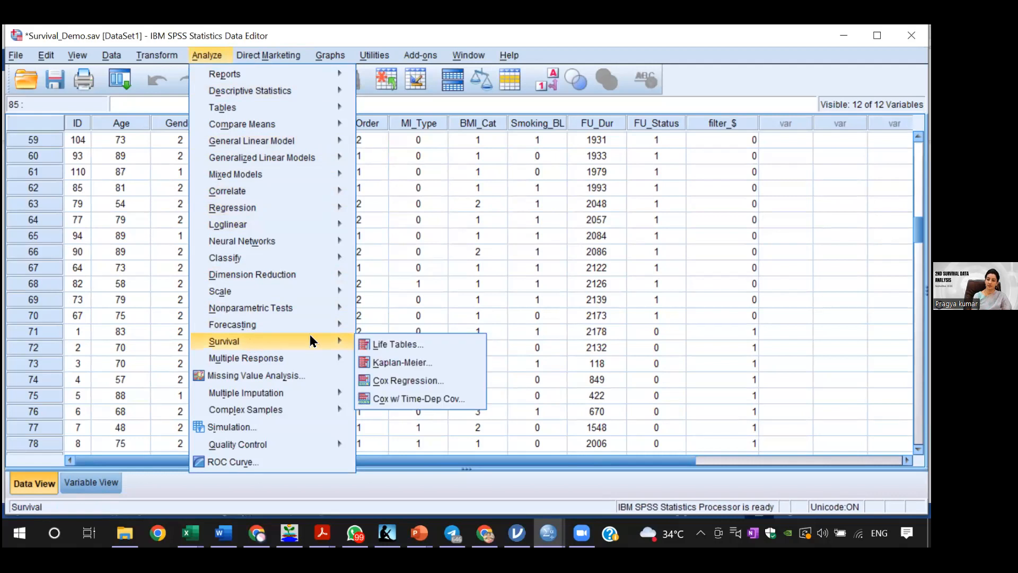
{"action": "left_click", "coordinate": [405, 382]}
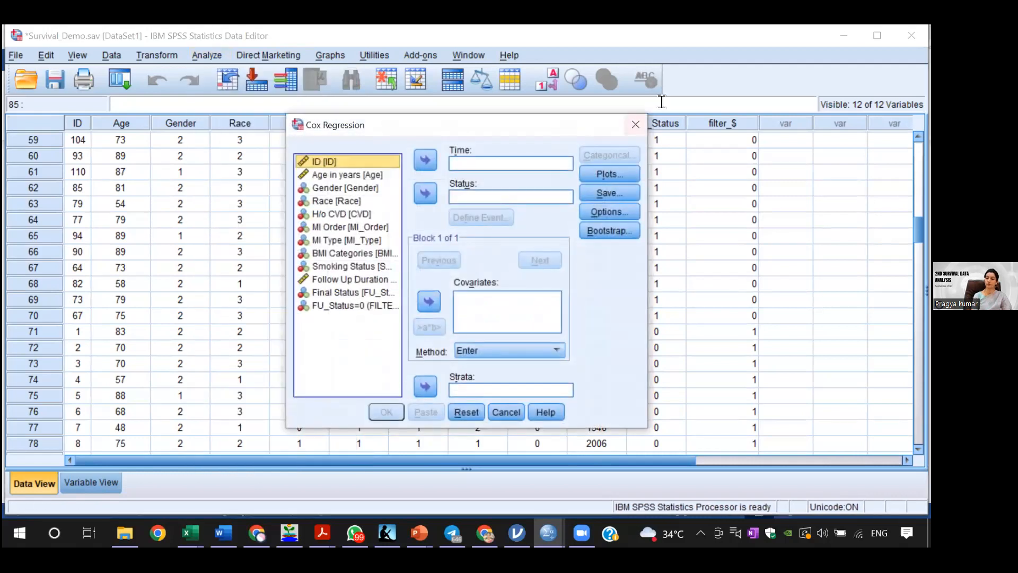
{"action": "left_click", "coordinate": [635, 127]}
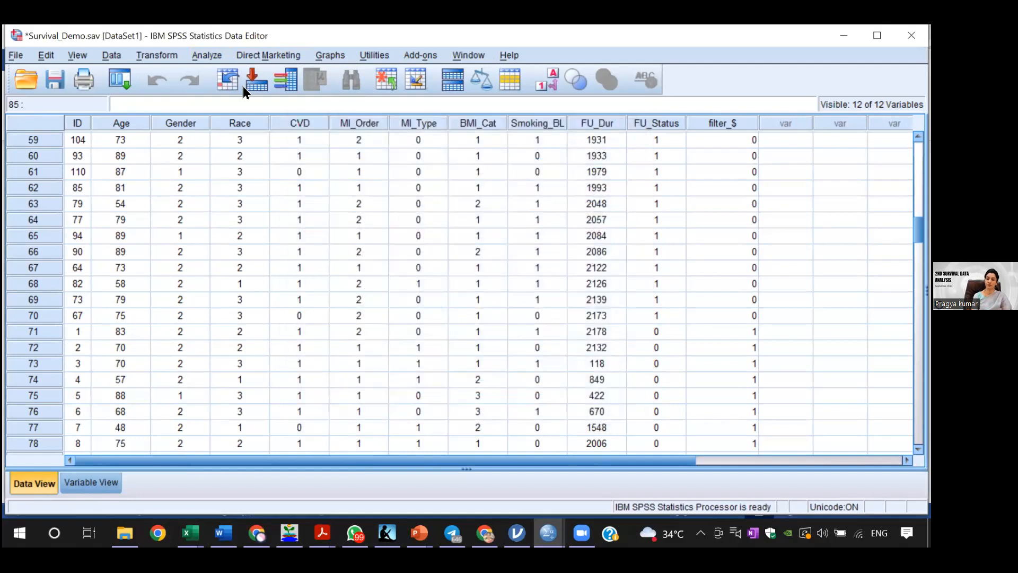
Step: Open the Kaplan-Meier analysis, reset its previous settings and set Follow Up Duration as the time variable
{"action": "left_click", "coordinate": [209, 54]}
{"action": "mouse_move", "coordinate": [259, 335]}
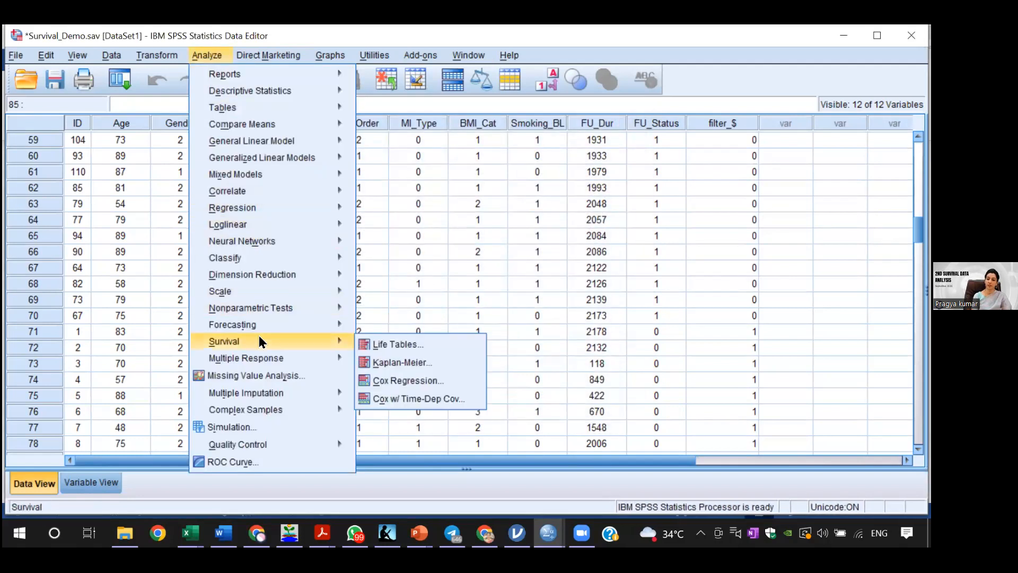
{"action": "left_click", "coordinate": [390, 361]}
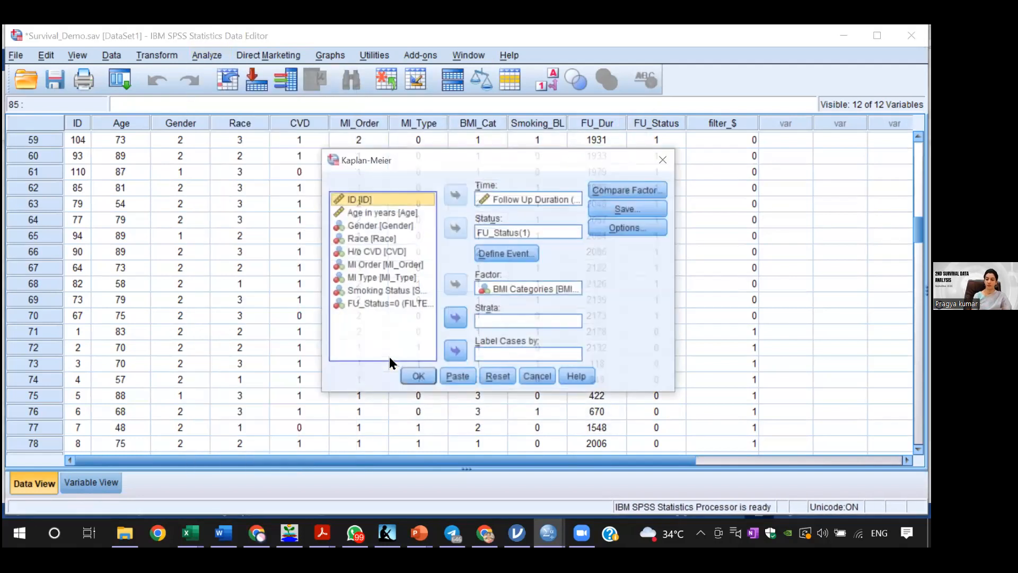
{"action": "left_click", "coordinate": [501, 377]}
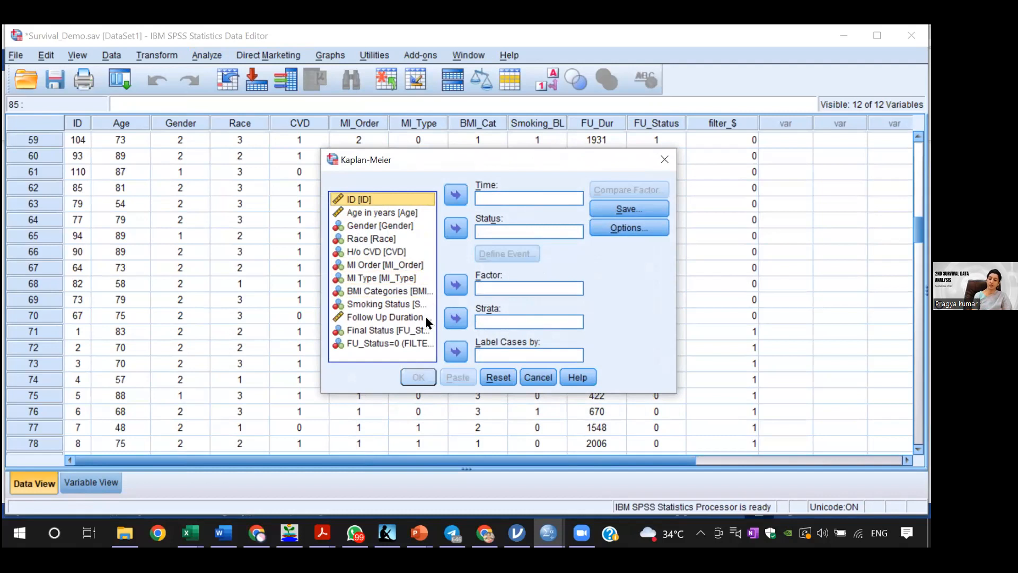
{"action": "left_click", "coordinate": [386, 316]}
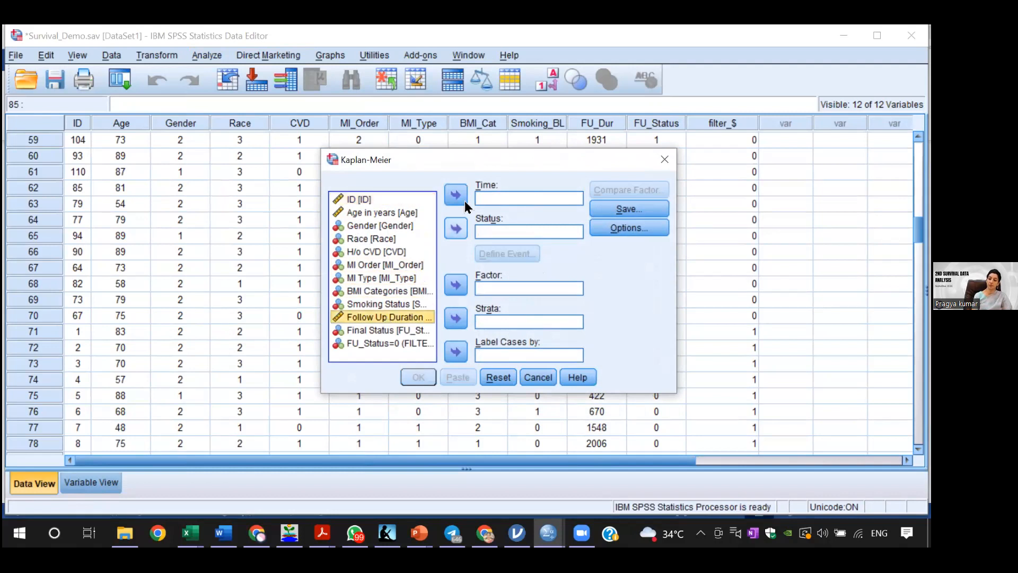
{"action": "left_click", "coordinate": [454, 199]}
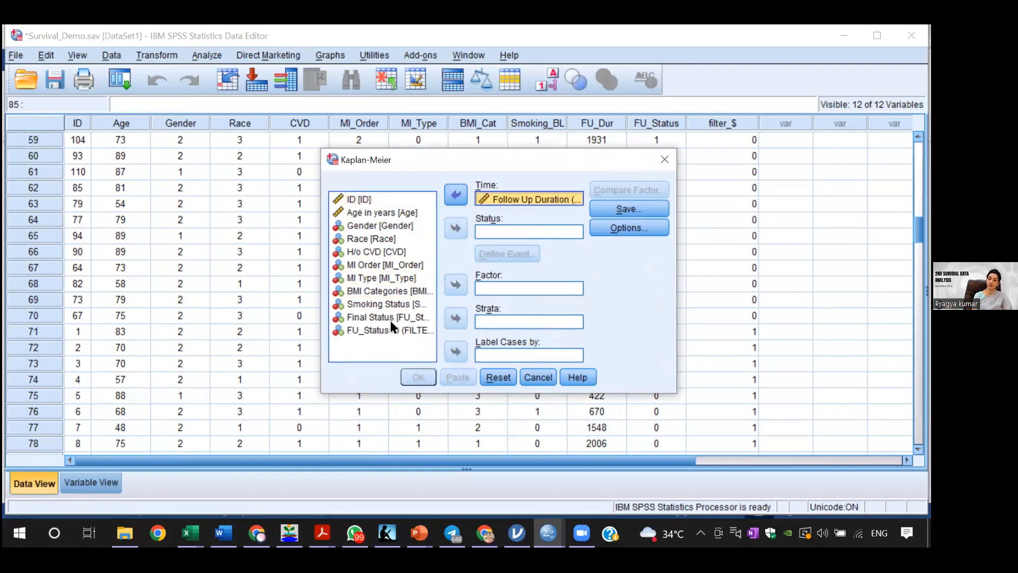
Step: Set Final Status (FU_Status) as the status variable, with the single value 1 indicating the event
{"action": "left_click", "coordinate": [391, 316]}
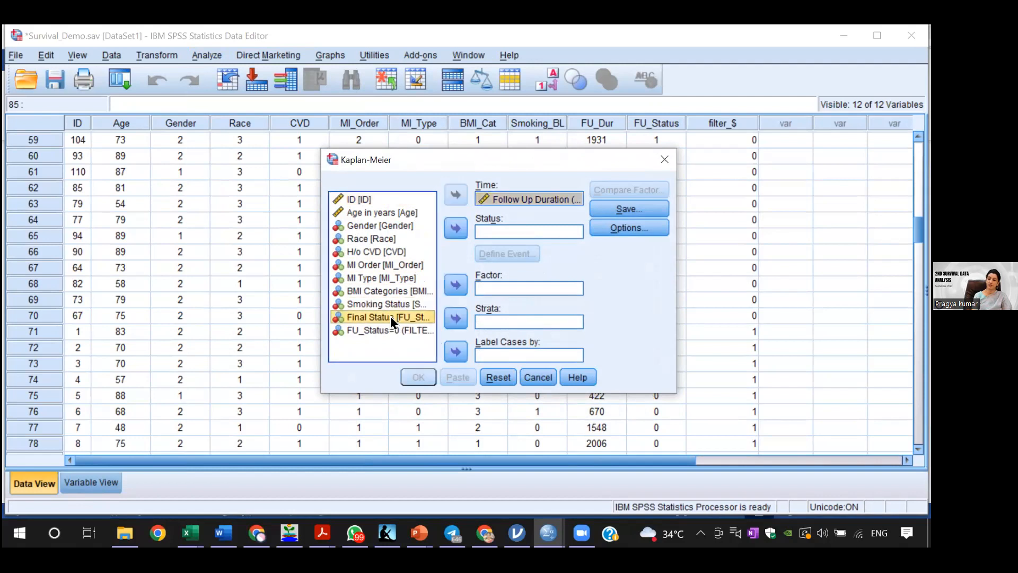
{"action": "left_click", "coordinate": [455, 229]}
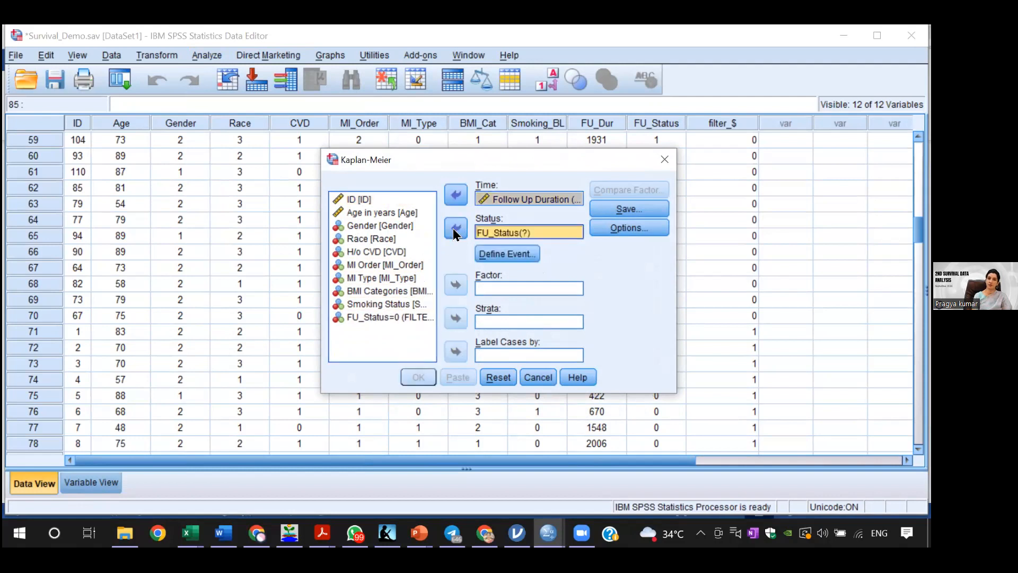
{"action": "left_click", "coordinate": [524, 247]}
{"action": "left_click", "coordinate": [494, 218]}
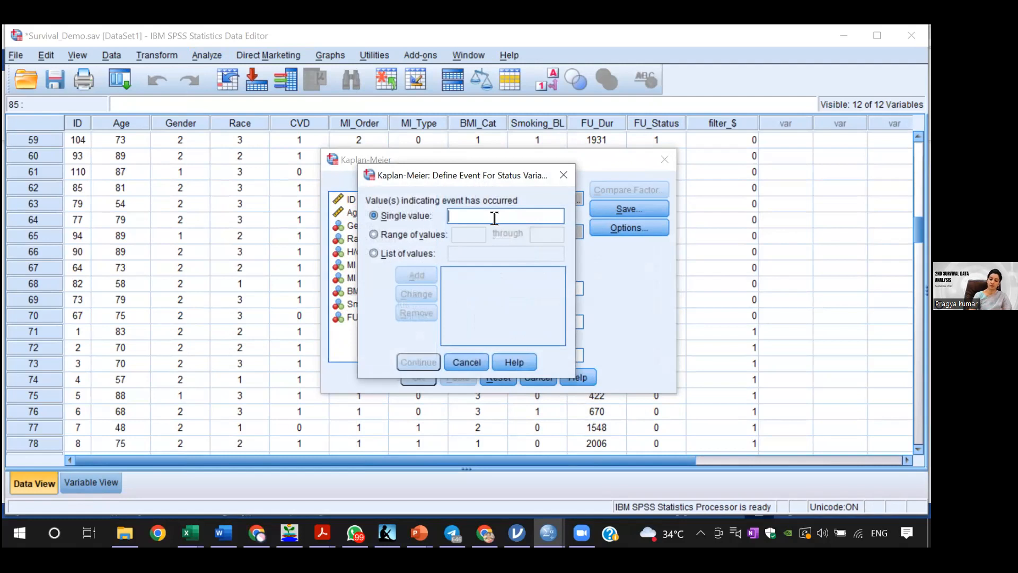
{"action": "type", "text": "1"}
{"action": "left_click", "coordinate": [417, 361]}
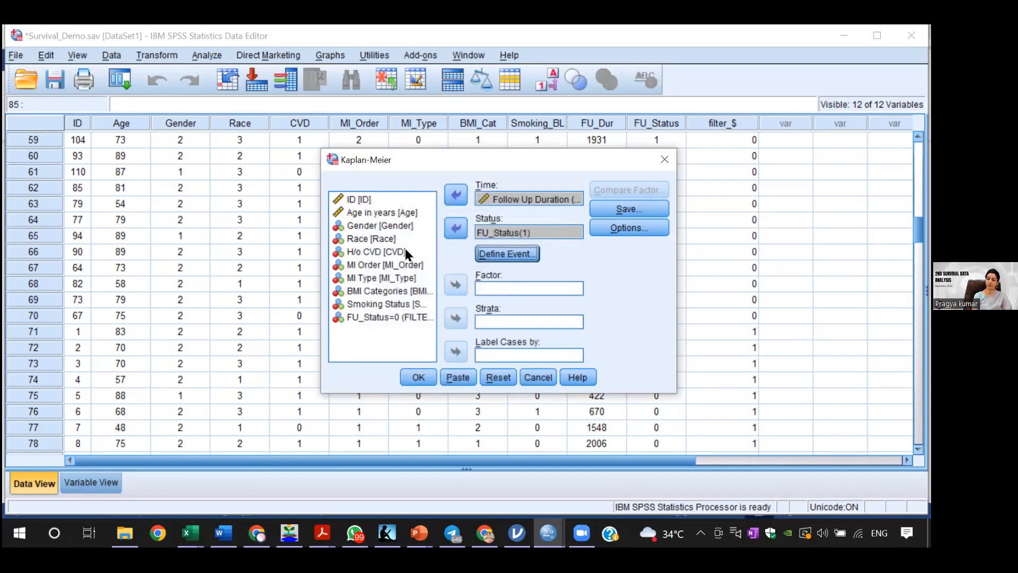
Step: Set Gender as the factor and request the Log rank, Breslow and Tarone-Ware tests for comparing its levels
{"action": "left_click", "coordinate": [372, 231]}
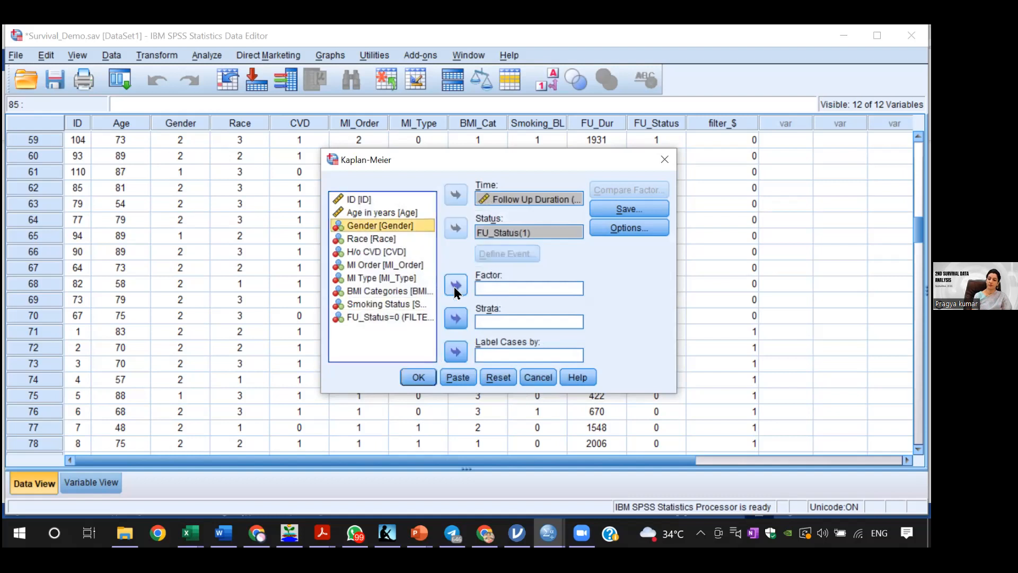
{"action": "left_click", "coordinate": [455, 286]}
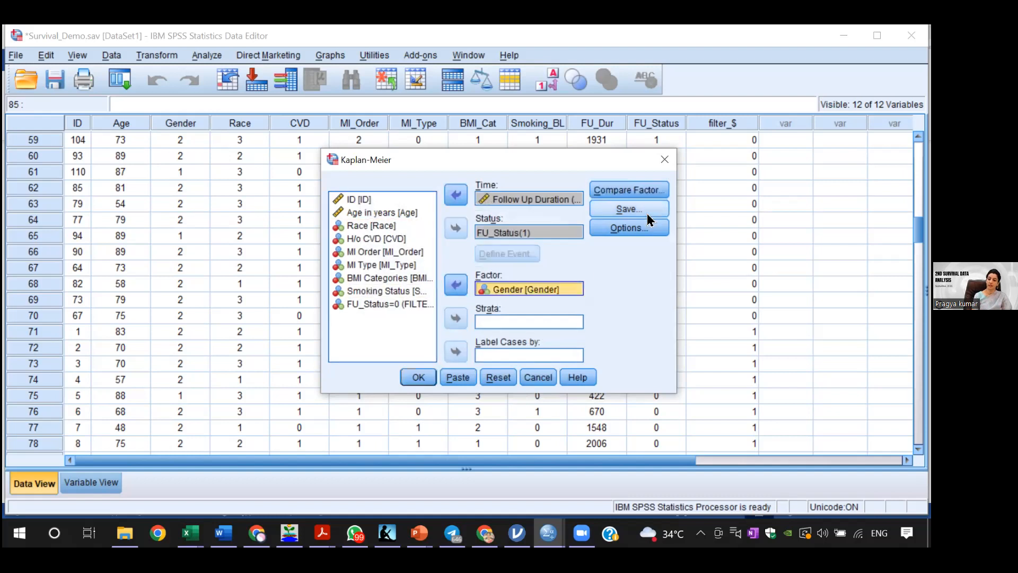
{"action": "left_click", "coordinate": [631, 188]}
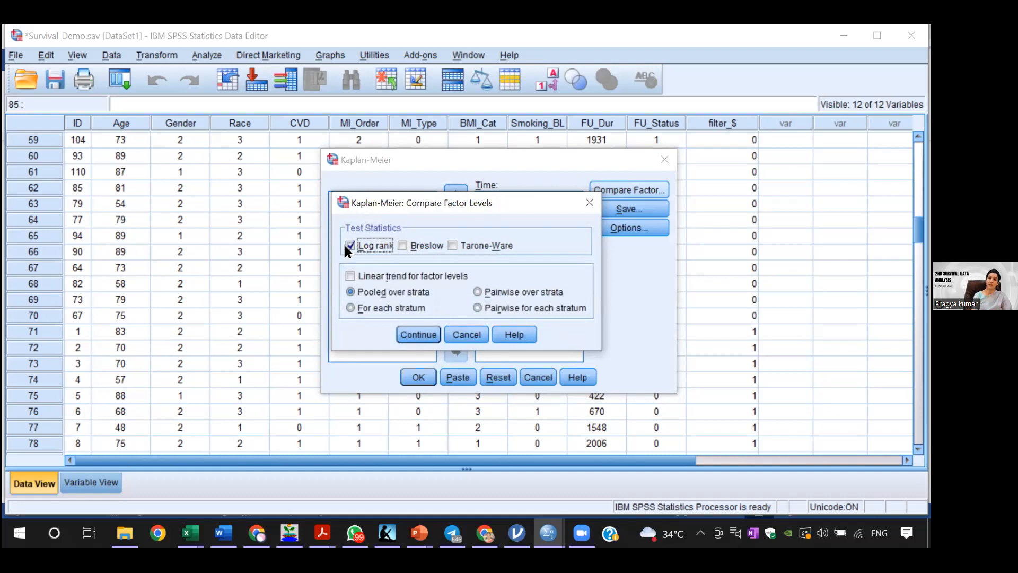
{"action": "left_click", "coordinate": [403, 245]}
{"action": "left_click", "coordinate": [455, 245]}
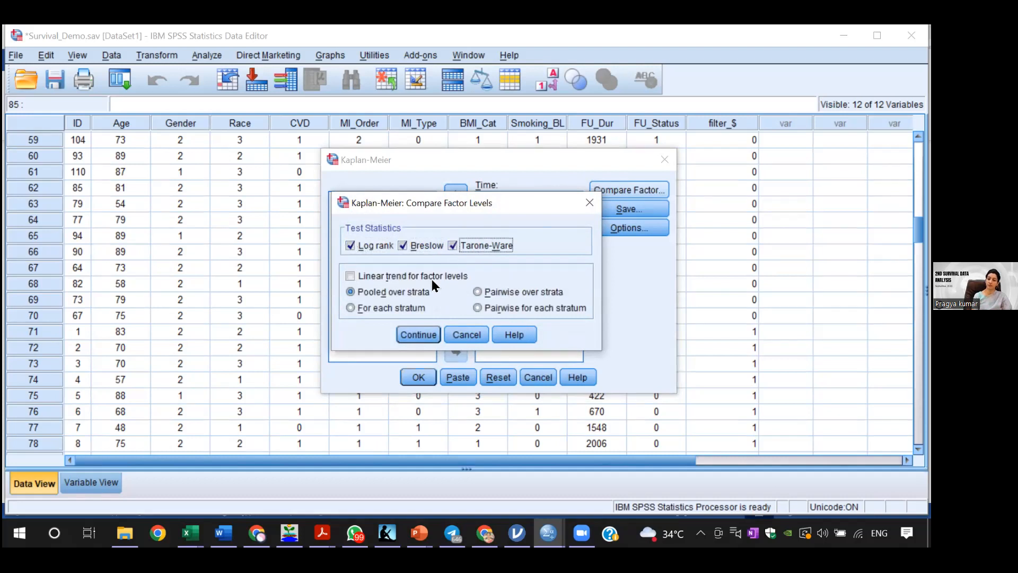
{"action": "left_click", "coordinate": [422, 331]}
Step: Add the survival plot to the Kaplan-Meier options and run the analysis
{"action": "left_click", "coordinate": [612, 227]}
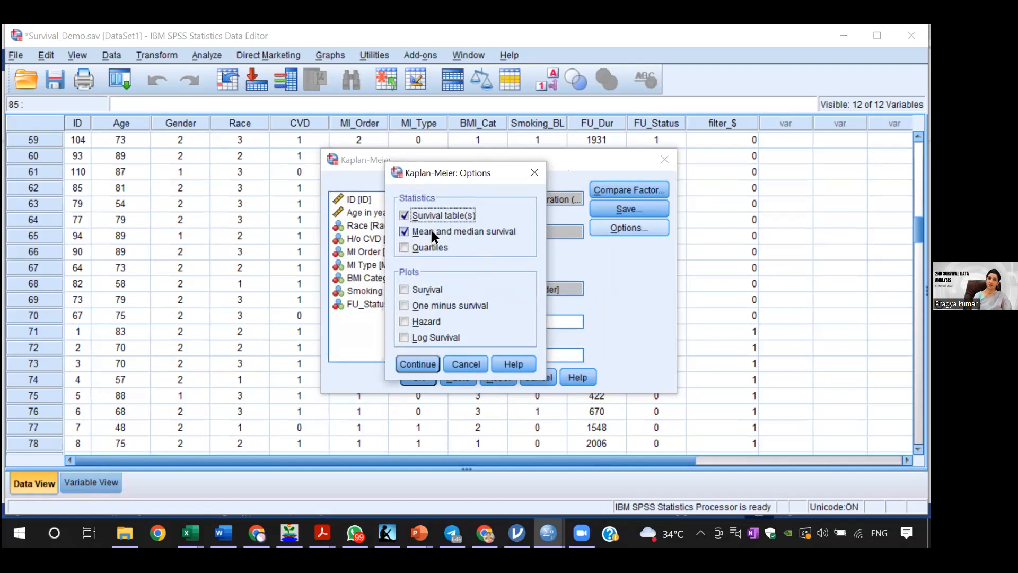
{"action": "left_click", "coordinate": [404, 289]}
{"action": "left_click", "coordinate": [419, 364]}
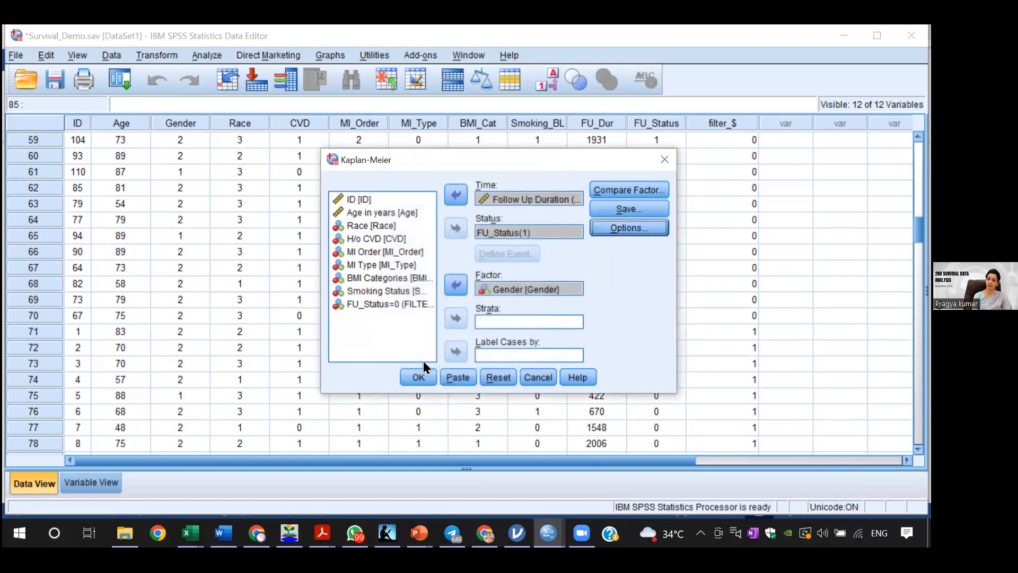
{"action": "left_click", "coordinate": [423, 377]}
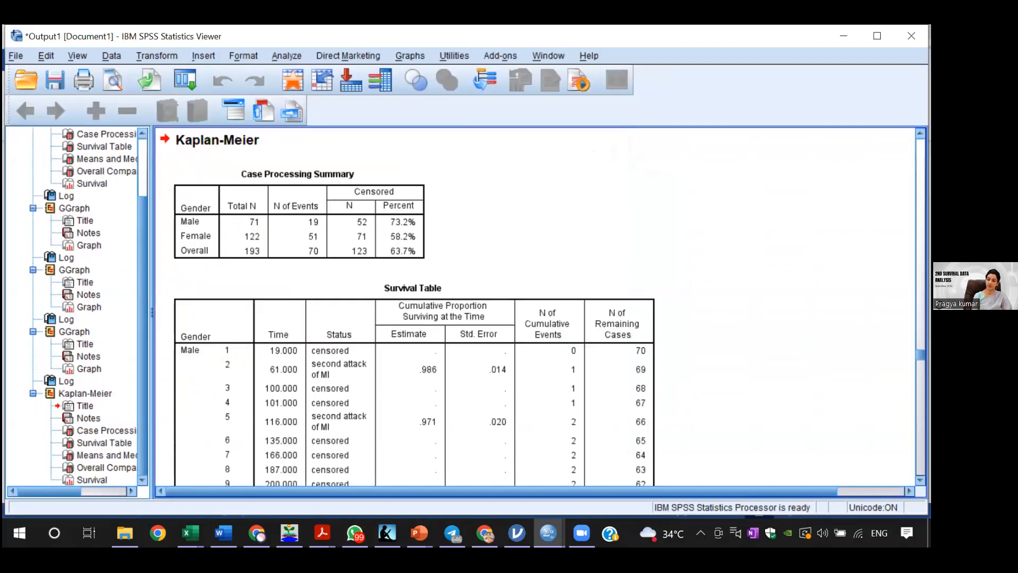
Step: Examine the event counts and censored percentages by gender in the Kaplan-Meier Case Processing Summary, along with the Survival Table
{"action": "scroll", "coordinate": [536, 307], "scroll_direction": "down", "scroll_amount": 5}
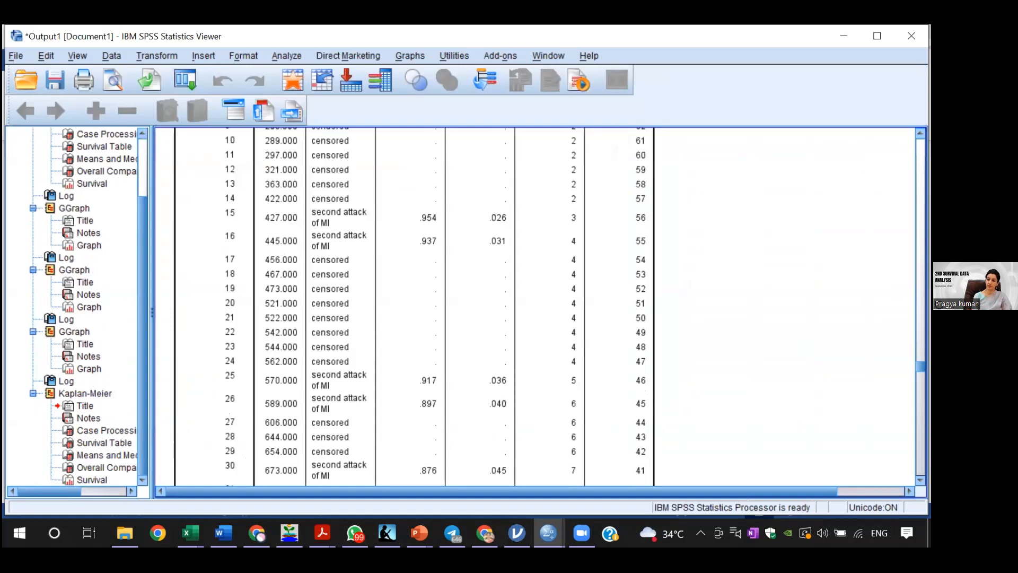
{"action": "scroll", "coordinate": [535, 308], "scroll_direction": "up", "scroll_amount": 3}
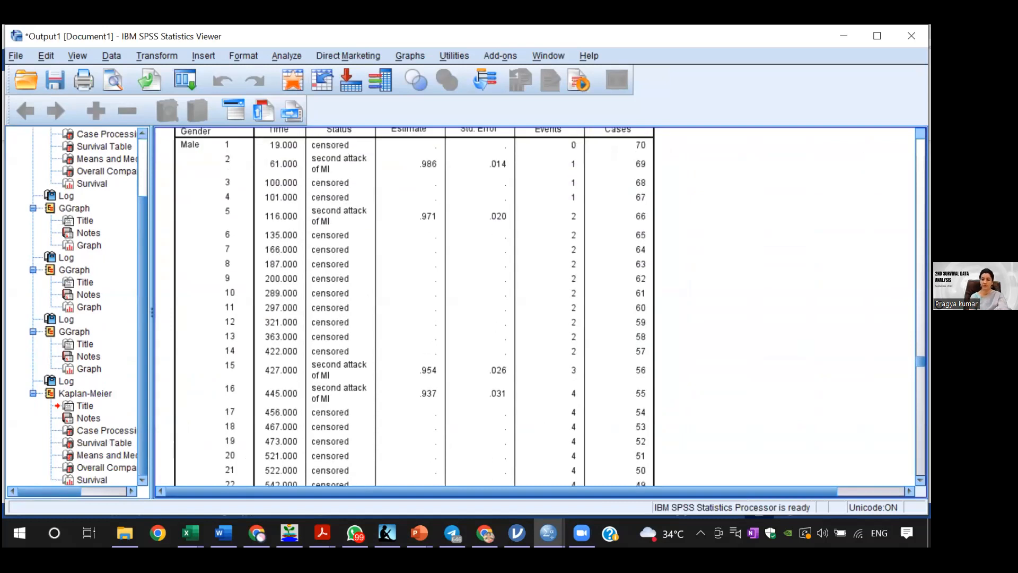
{"action": "scroll", "coordinate": [535, 308], "scroll_direction": "up", "scroll_amount": 3}
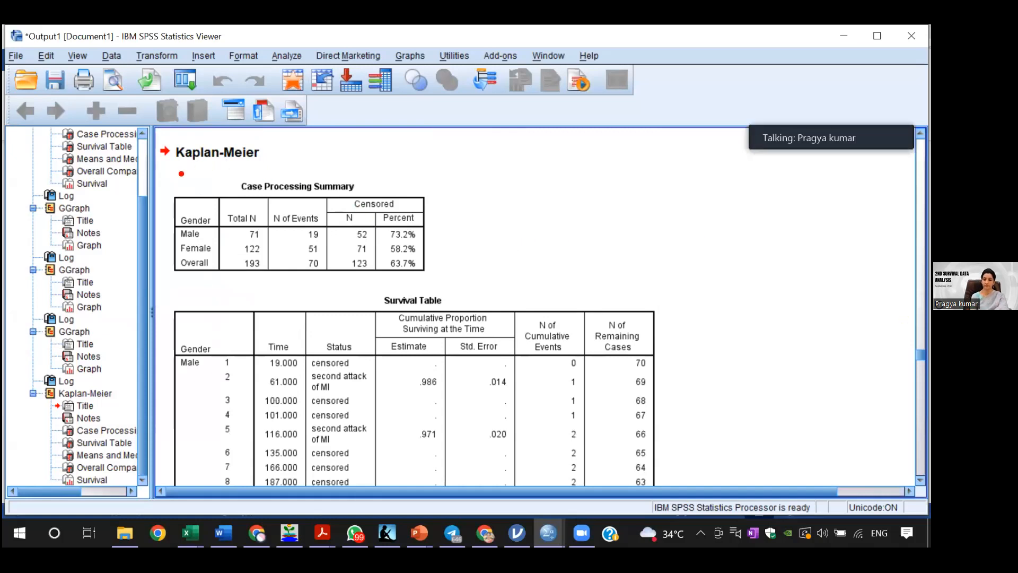
{"action": "mouse_move", "coordinate": [179, 172]}
{"action": "left_mouse_down"}
{"action": "mouse_move", "coordinate": [293, 282]}
{"action": "mouse_move", "coordinate": [419, 318]}
{"action": "mouse_move", "coordinate": [469, 295]}
{"action": "left_mouse_up"}
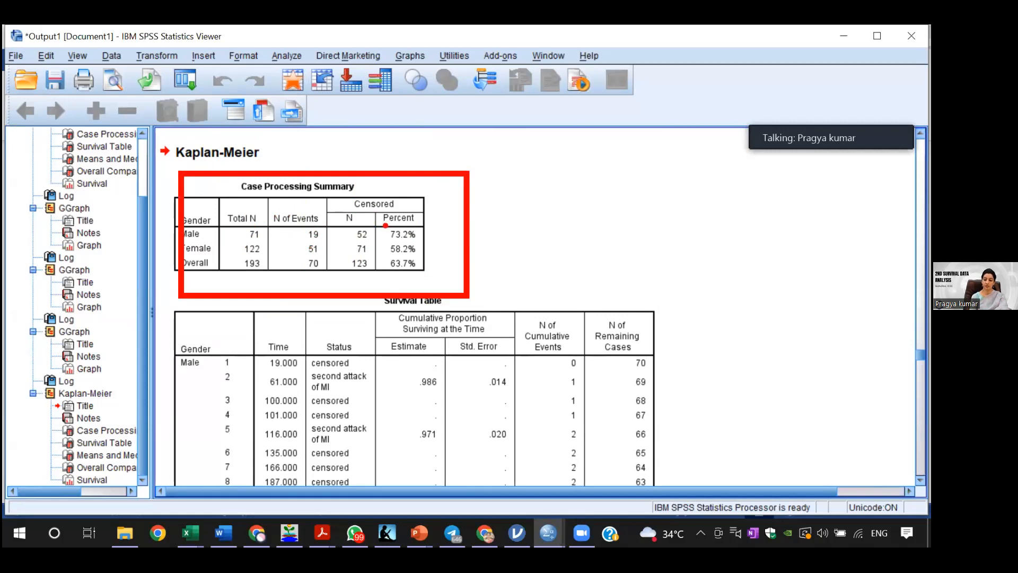
{"action": "left_click_drag", "start_coordinate": [383, 223], "coordinate": [433, 273]}
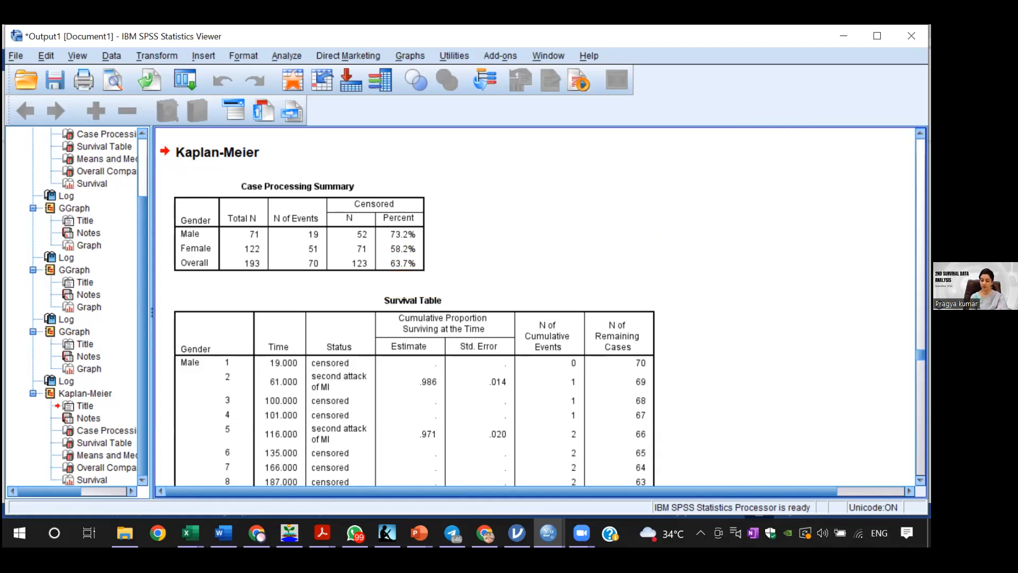
{"action": "left_click", "coordinate": [406, 251]}
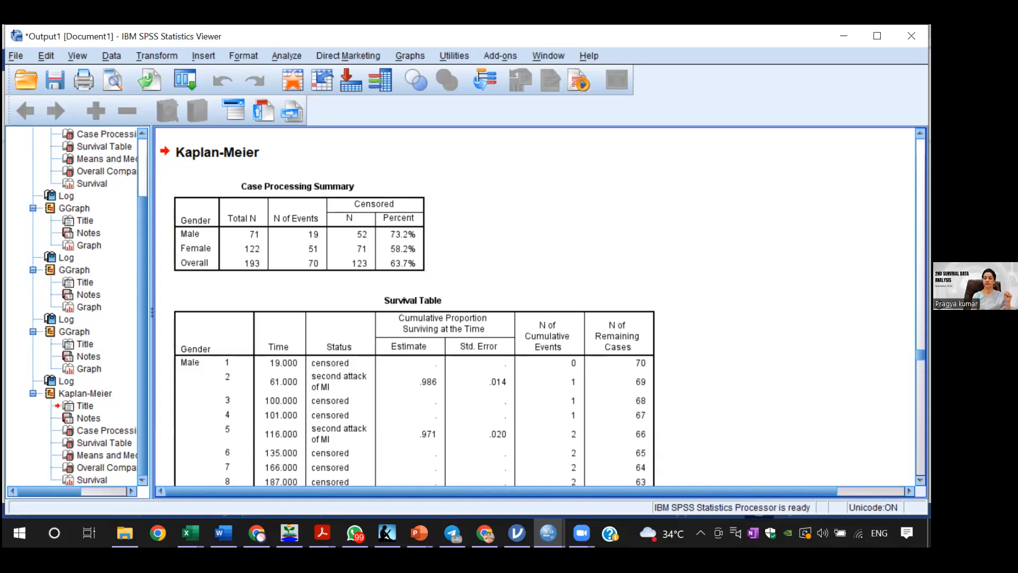
{"action": "scroll", "coordinate": [535, 307], "scroll_direction": "down", "scroll_amount": 3}
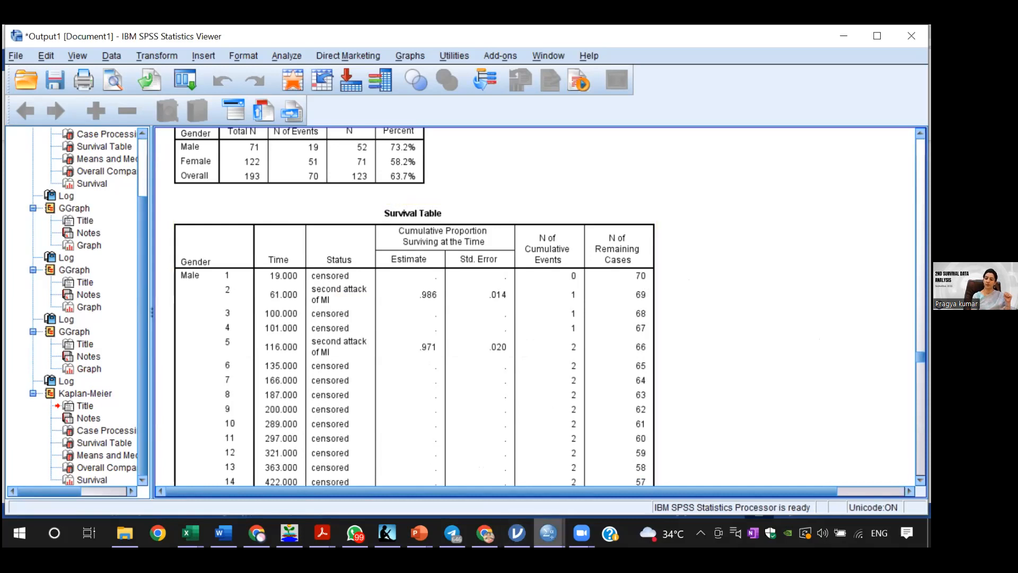
Step: Return to the Survival_Demo.sav data and filter the cases with the condition FU_Status=0
{"action": "left_click", "coordinate": [549, 532]}
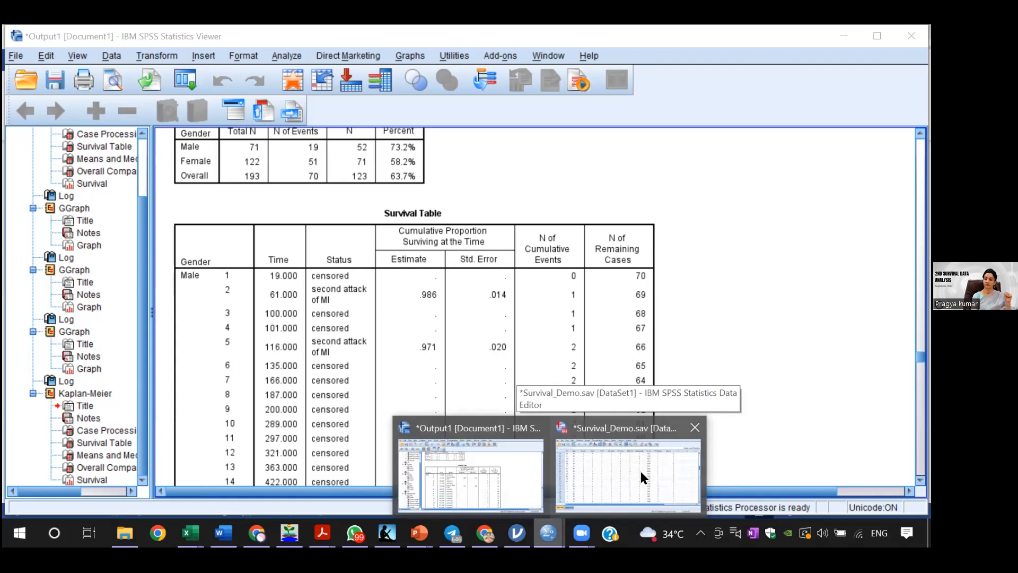
{"action": "left_click", "coordinate": [641, 470]}
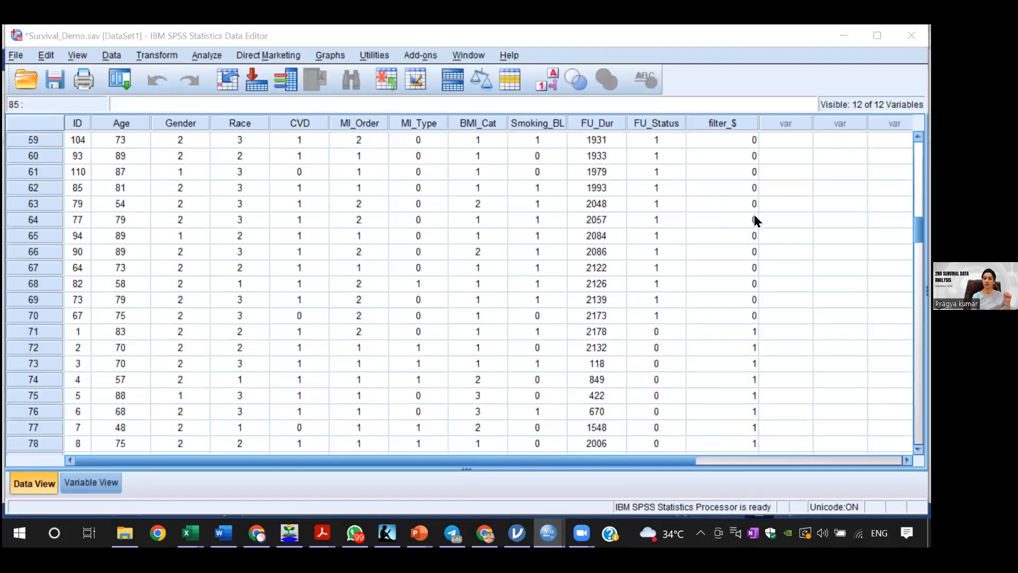
{"action": "left_click", "coordinate": [207, 54]}
{"action": "mouse_move", "coordinate": [112, 55]}
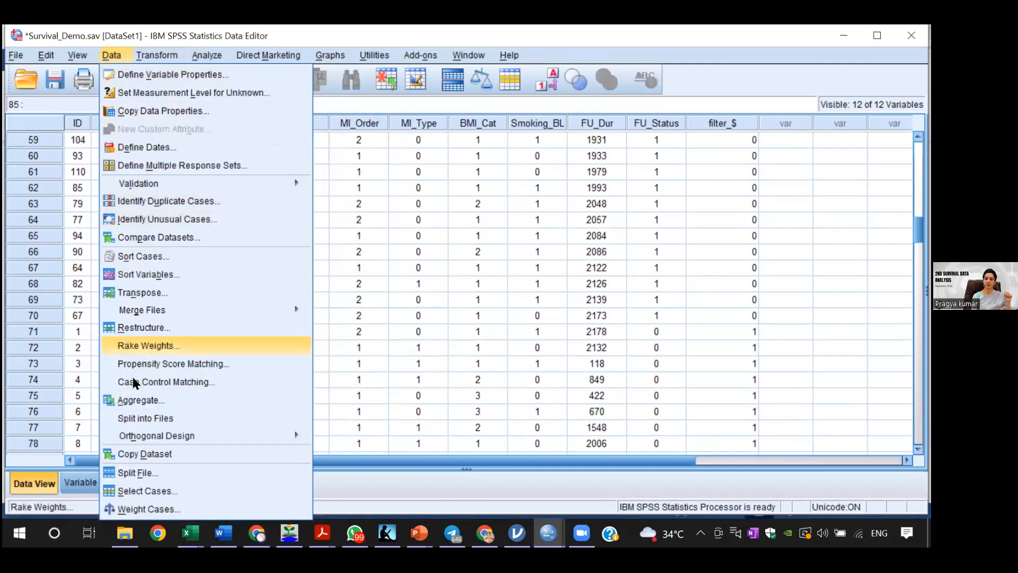
{"action": "left_click", "coordinate": [139, 490]}
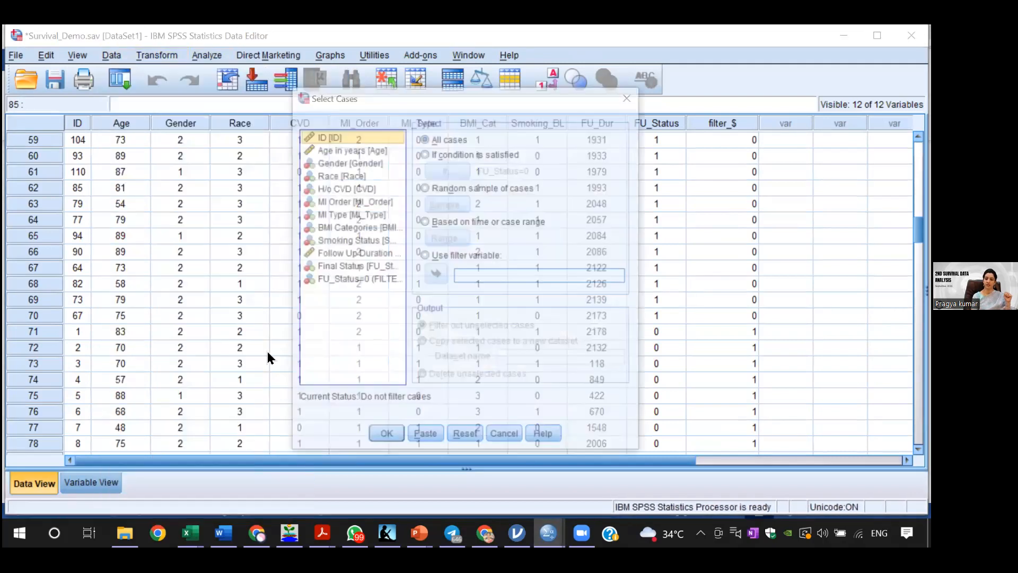
{"action": "left_click", "coordinate": [424, 153]}
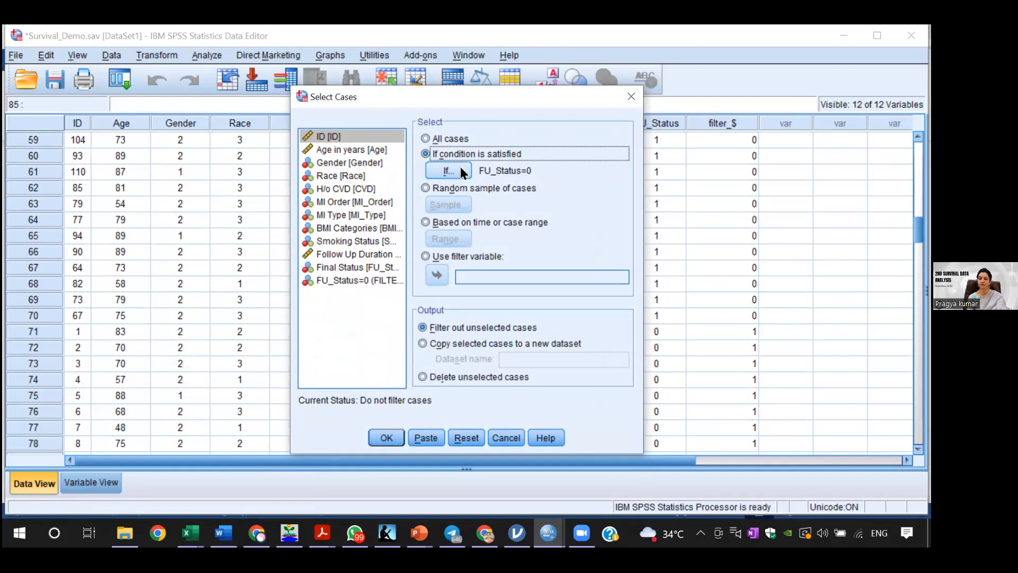
{"action": "left_click", "coordinate": [460, 167]}
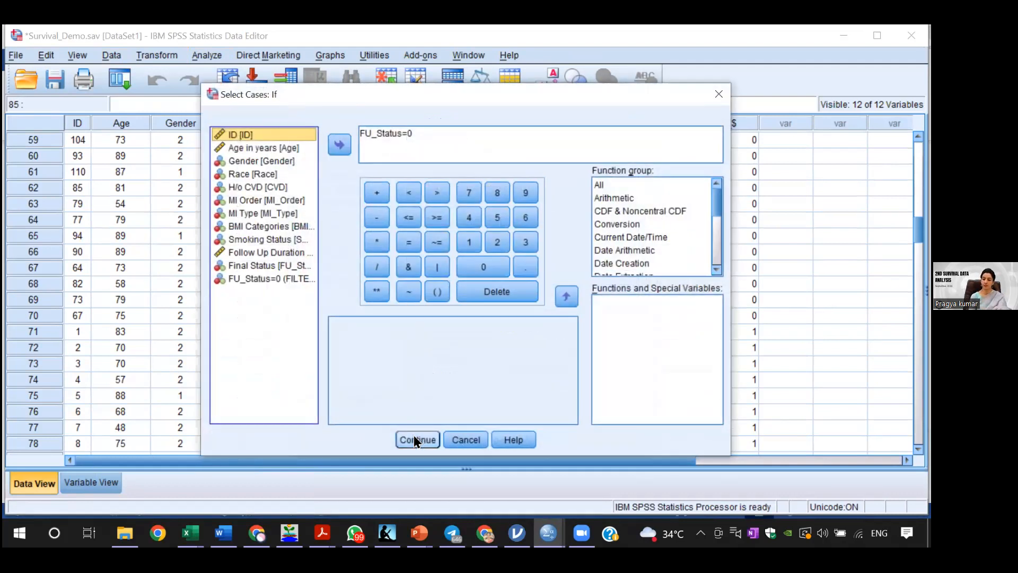
{"action": "left_click", "coordinate": [416, 439]}
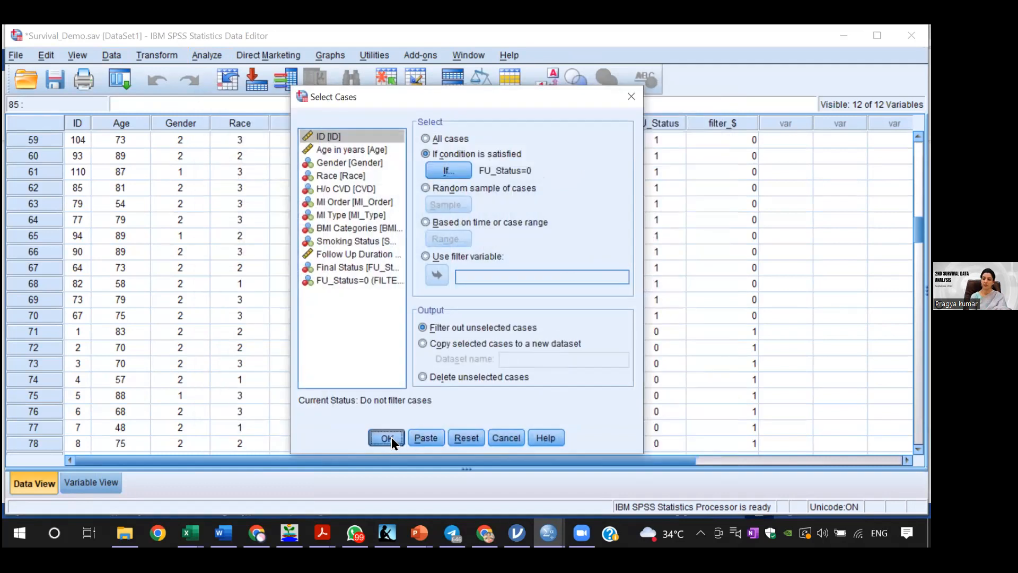
{"action": "left_click", "coordinate": [390, 437]}
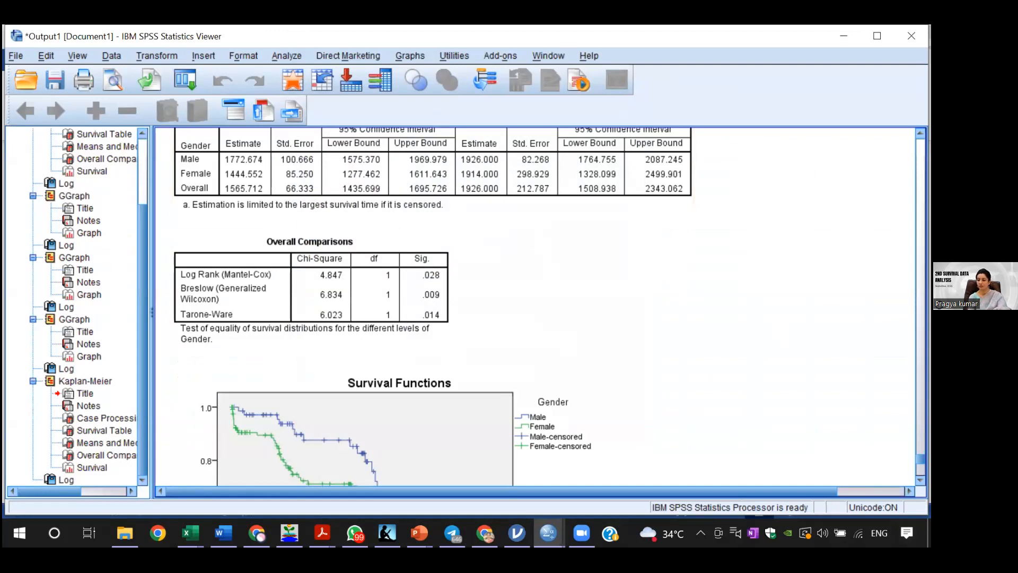
Step: Set up a crosstabulation with Gender in the rows and Final Status (FU_Status) in the columns
{"action": "scroll", "coordinate": [535, 308], "scroll_direction": "down", "scroll_amount": 5}
{"action": "scroll", "coordinate": [538, 393], "scroll_direction": "down", "scroll_amount": 8}
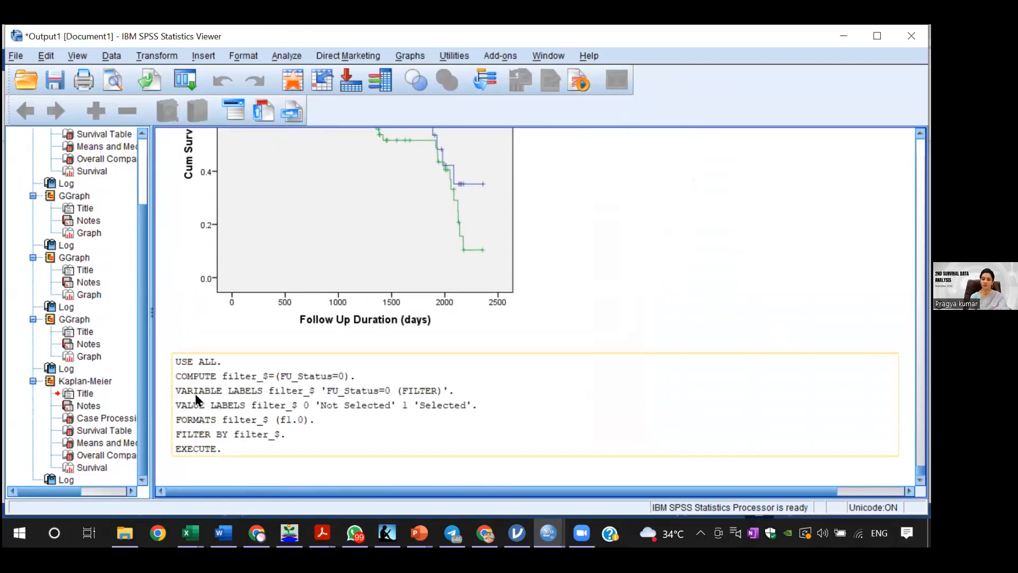
{"action": "left_click", "coordinate": [281, 57]}
{"action": "mouse_move", "coordinate": [386, 91]}
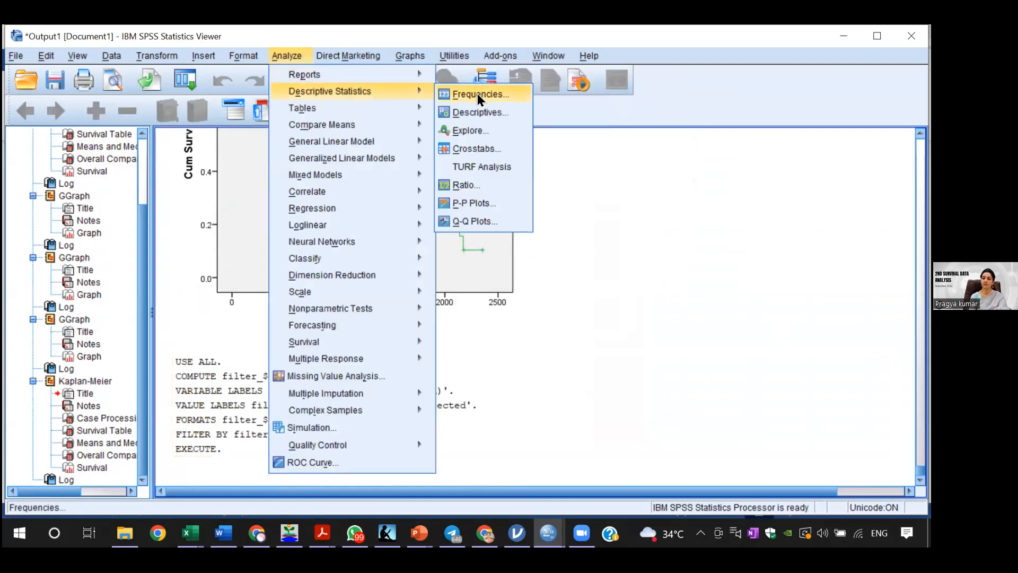
{"action": "left_click", "coordinate": [481, 149]}
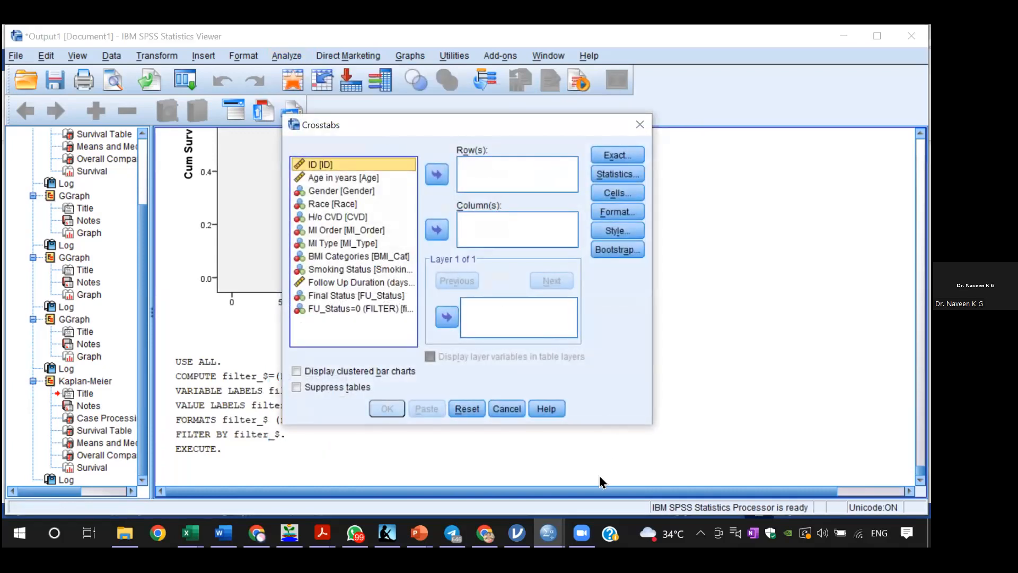
{"action": "mouse_move", "coordinate": [549, 533]}
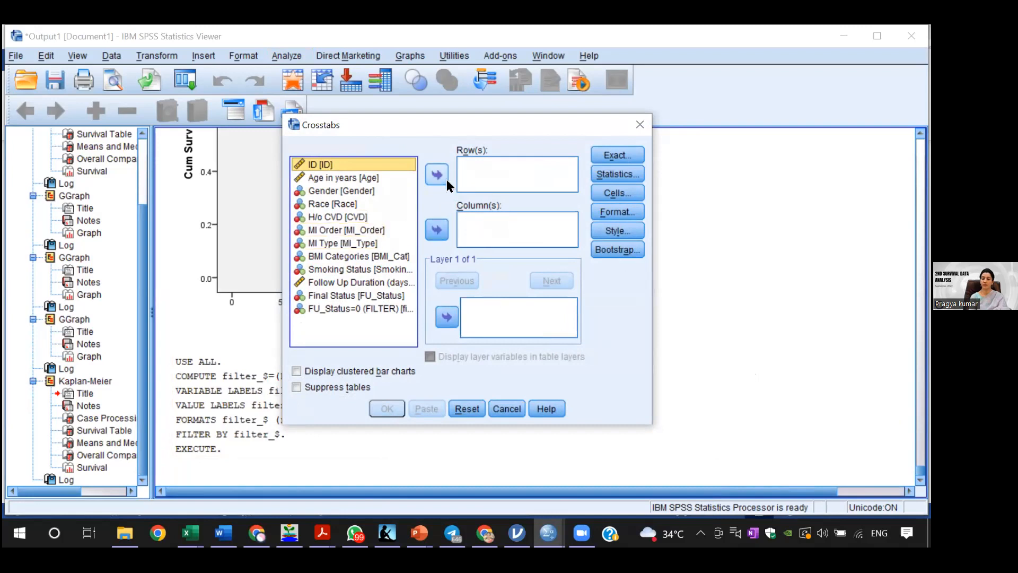
{"action": "left_click", "coordinate": [351, 192]}
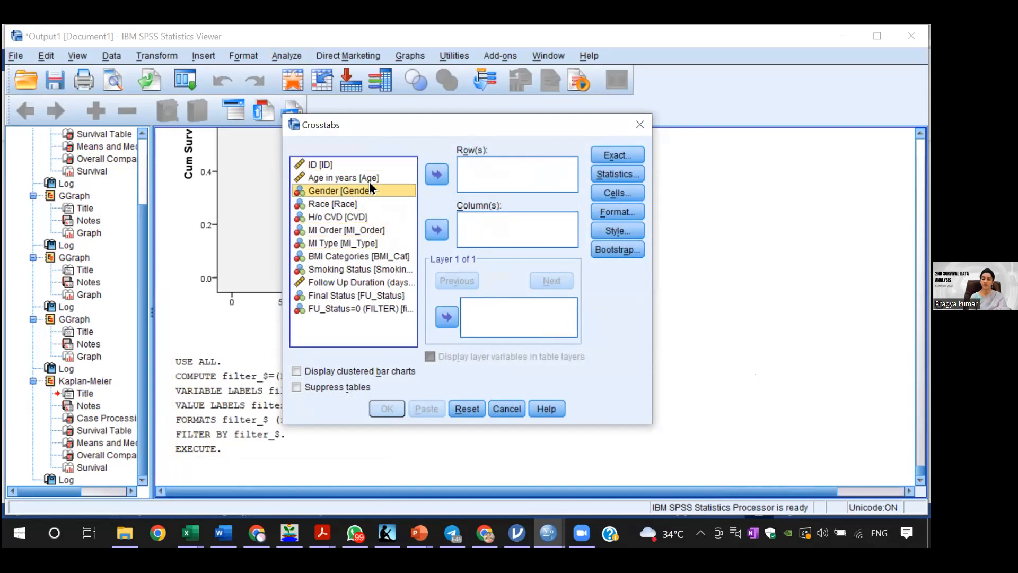
{"action": "left_click", "coordinate": [437, 174]}
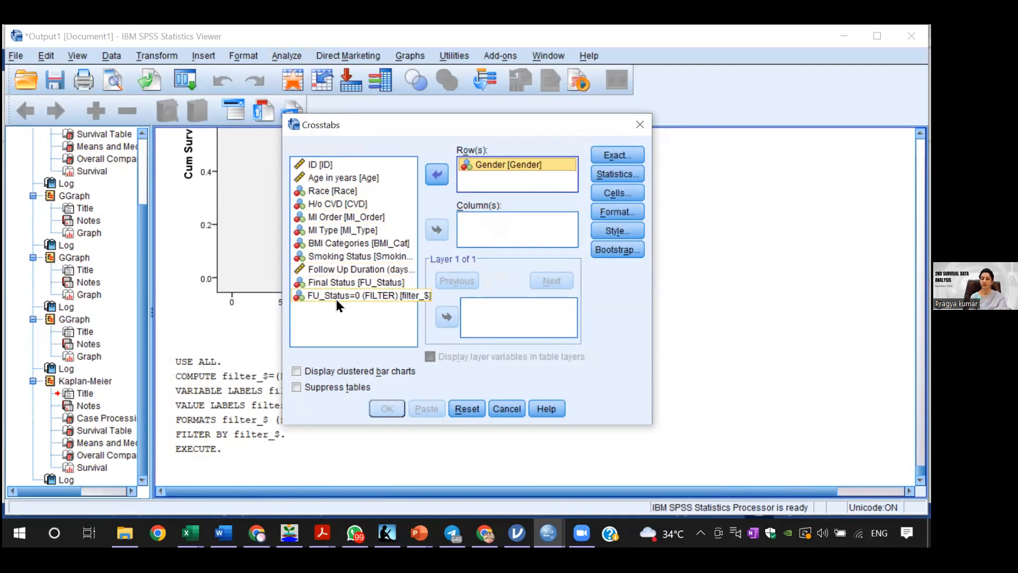
{"action": "left_click", "coordinate": [345, 283]}
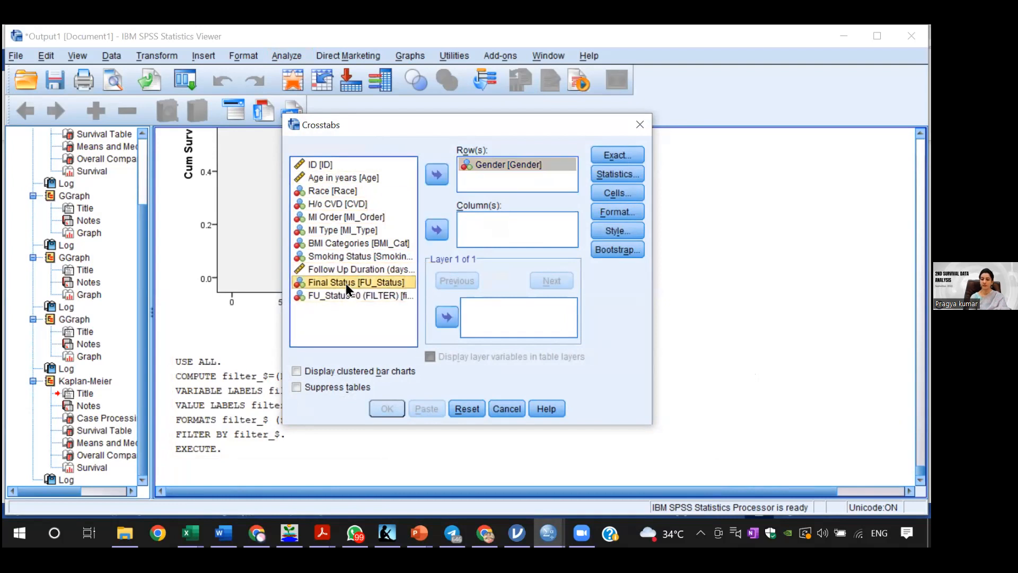
{"action": "left_click", "coordinate": [436, 229]}
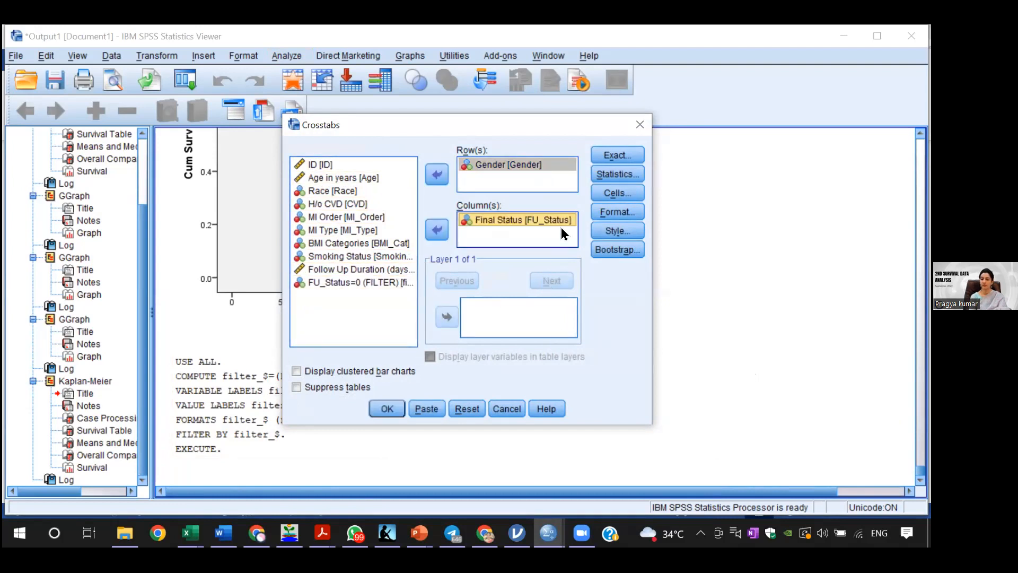
Step: Request the Chi-square statistic for the crosstabulation and run it
{"action": "left_click", "coordinate": [602, 177]}
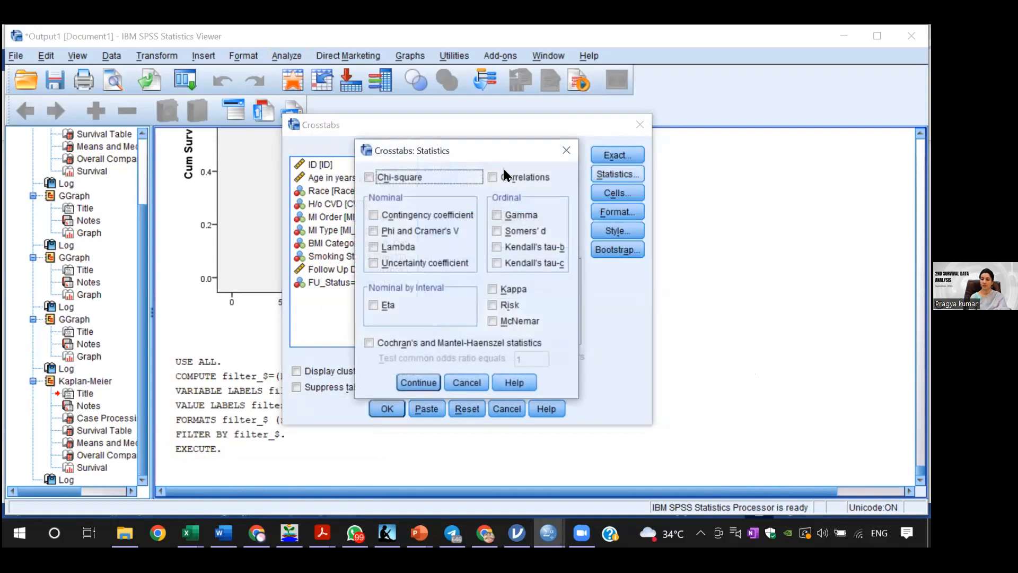
{"action": "left_click", "coordinate": [397, 178]}
{"action": "left_click", "coordinate": [404, 381]}
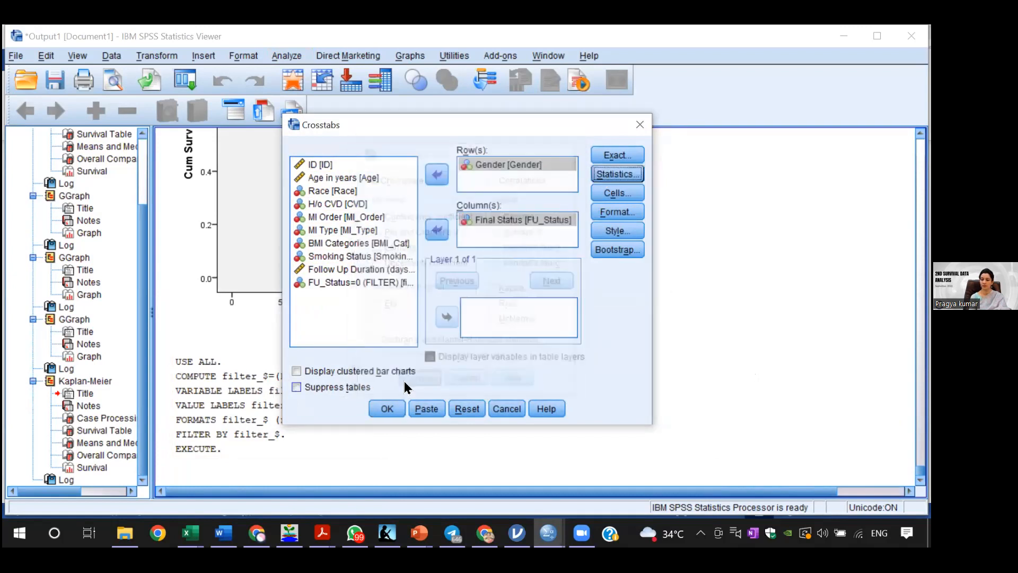
{"action": "left_click", "coordinate": [380, 409]}
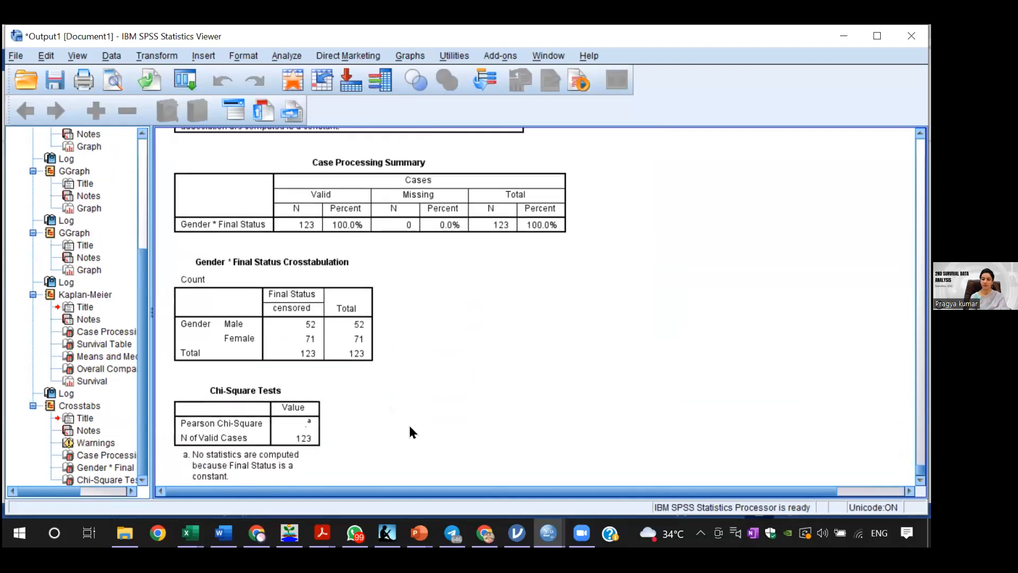
Step: Examine the Gender by Final Status crosstabulation and the footnote of the Chi-Square Tests table
{"action": "left_click", "coordinate": [275, 458]}
{"action": "left_click", "coordinate": [346, 459]}
{"action": "left_click", "coordinate": [375, 321]}
{"action": "left_click", "coordinate": [338, 381]}
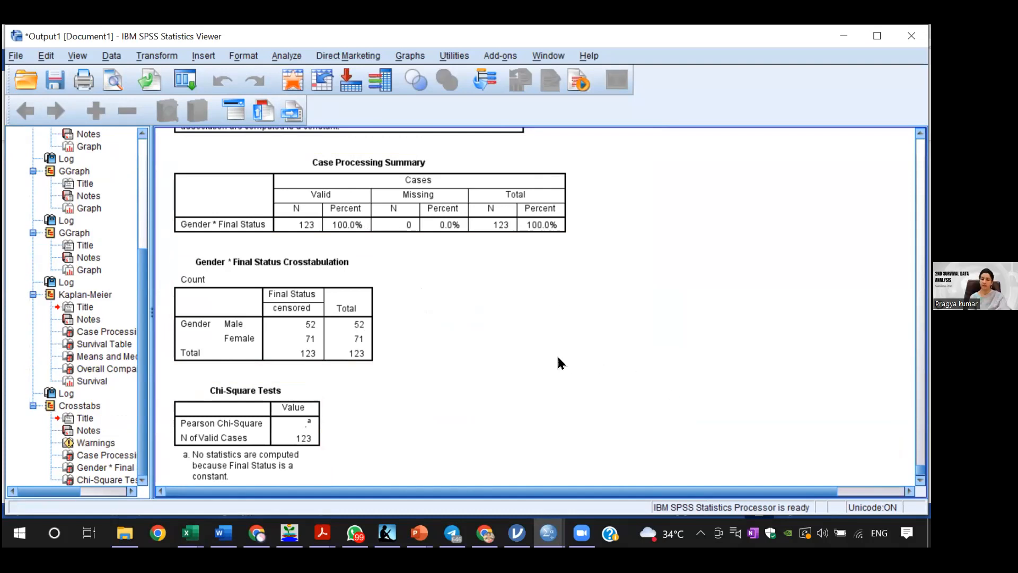
{"action": "left_click", "coordinate": [295, 55]}
{"action": "mouse_move", "coordinate": [203, 56]}
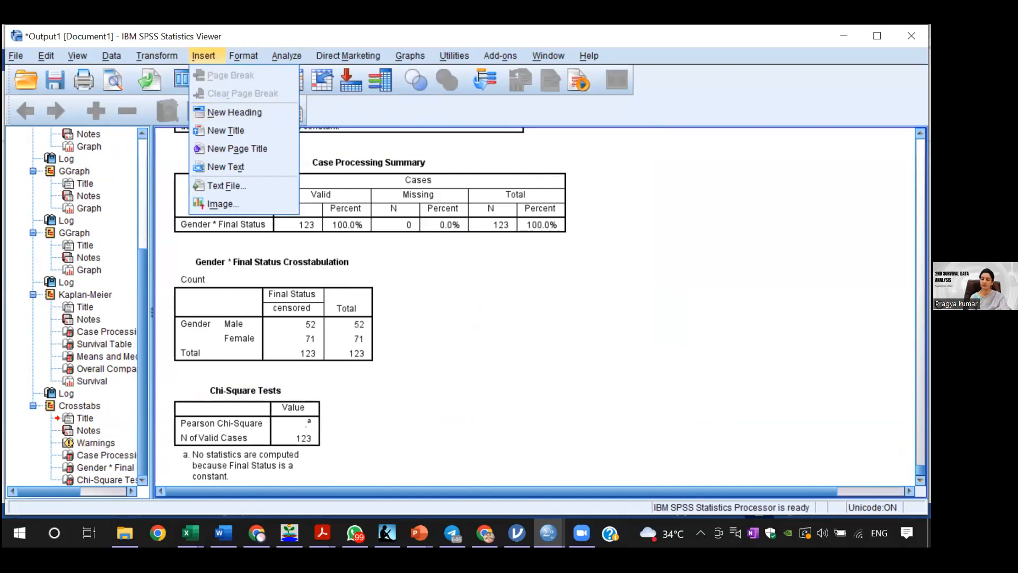
Step: Remove the FU_Status=0 filter so that all cases are selected again
{"action": "scroll", "coordinate": [520, 296], "scroll_direction": "down", "scroll_amount": 1}
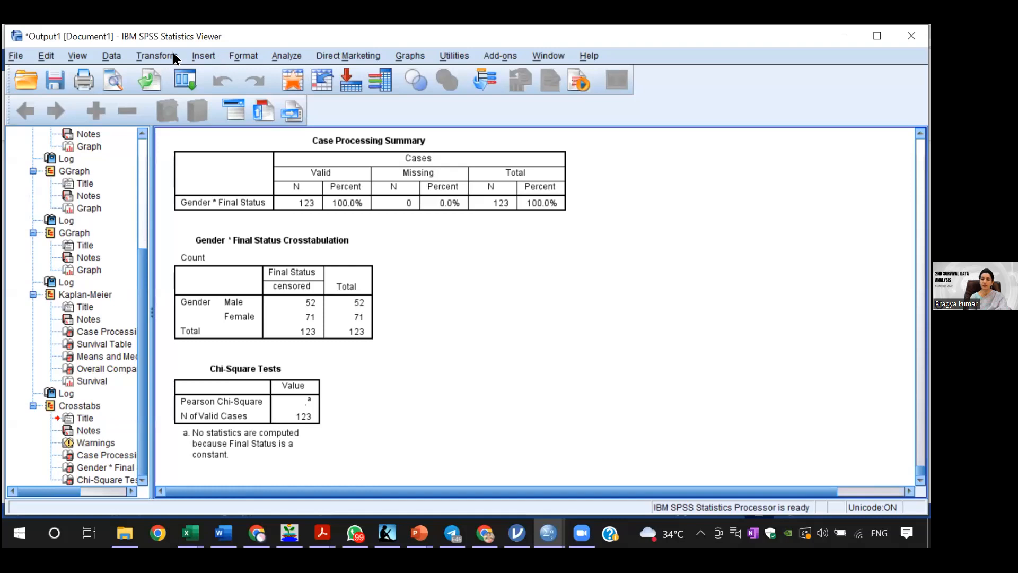
{"action": "left_click", "coordinate": [272, 50]}
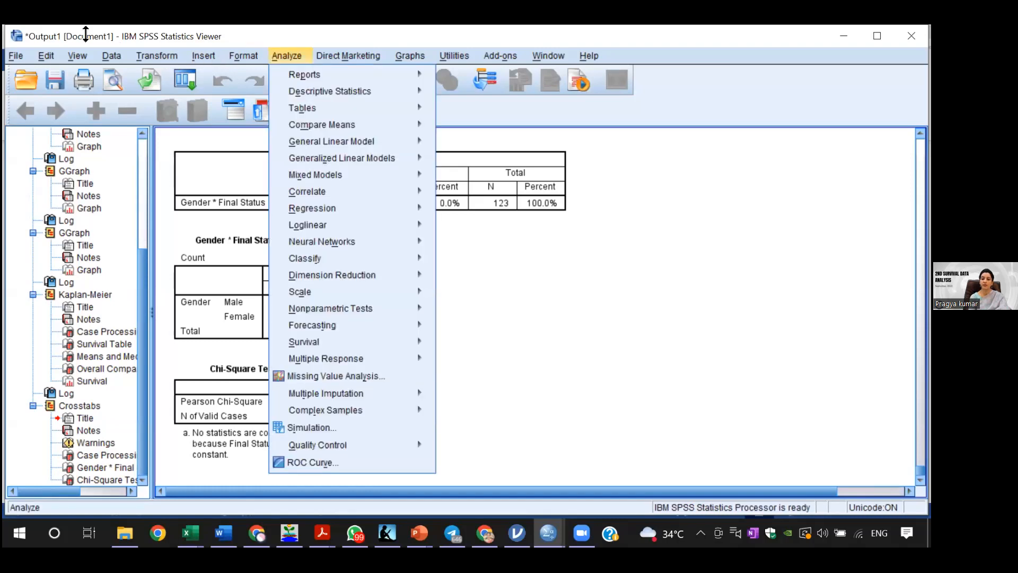
{"action": "mouse_move", "coordinate": [108, 50]}
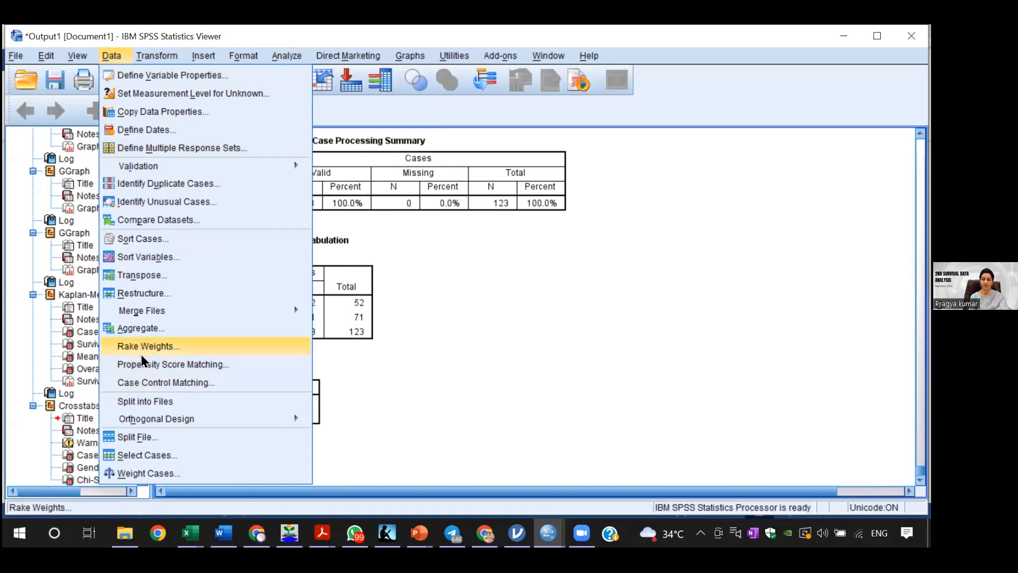
{"action": "left_click", "coordinate": [147, 455]}
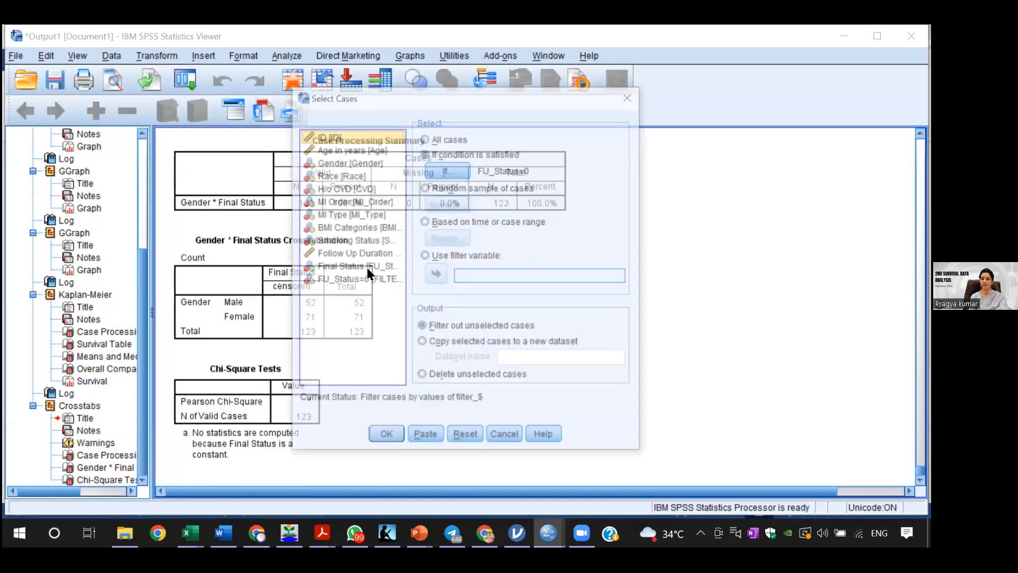
{"action": "left_click", "coordinate": [425, 139]}
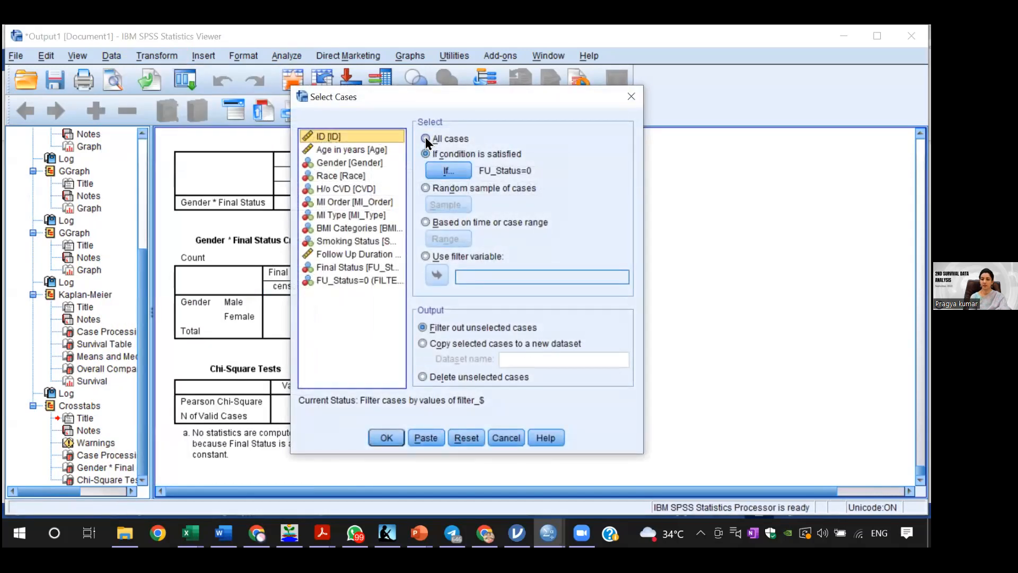
{"action": "left_click", "coordinate": [388, 437]}
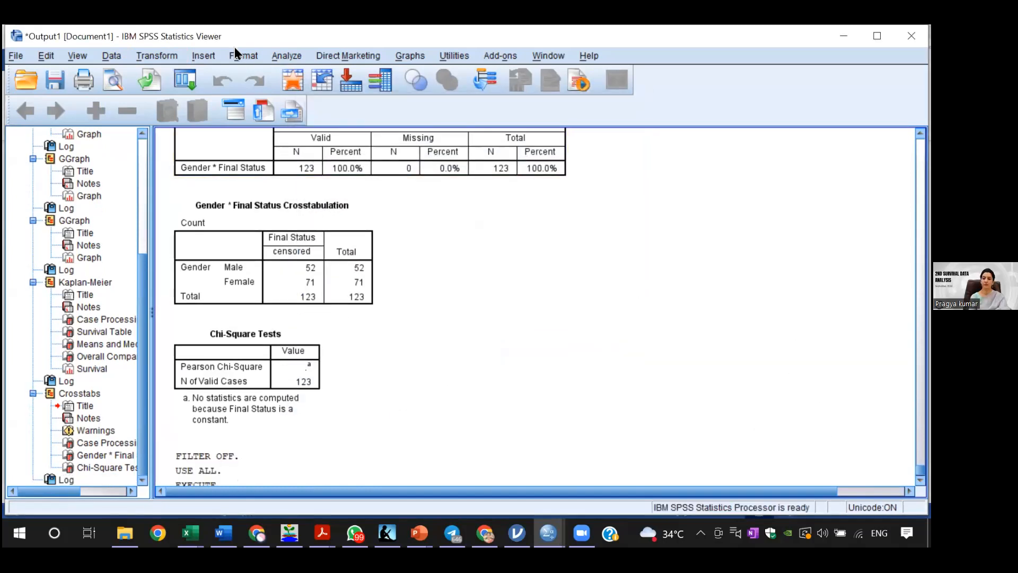
Step: Rerun the Gender by Final Status crosstabulation with the Chi-square statistic on all cases and check the Chi-Square Tests table
{"action": "left_click", "coordinate": [285, 55]}
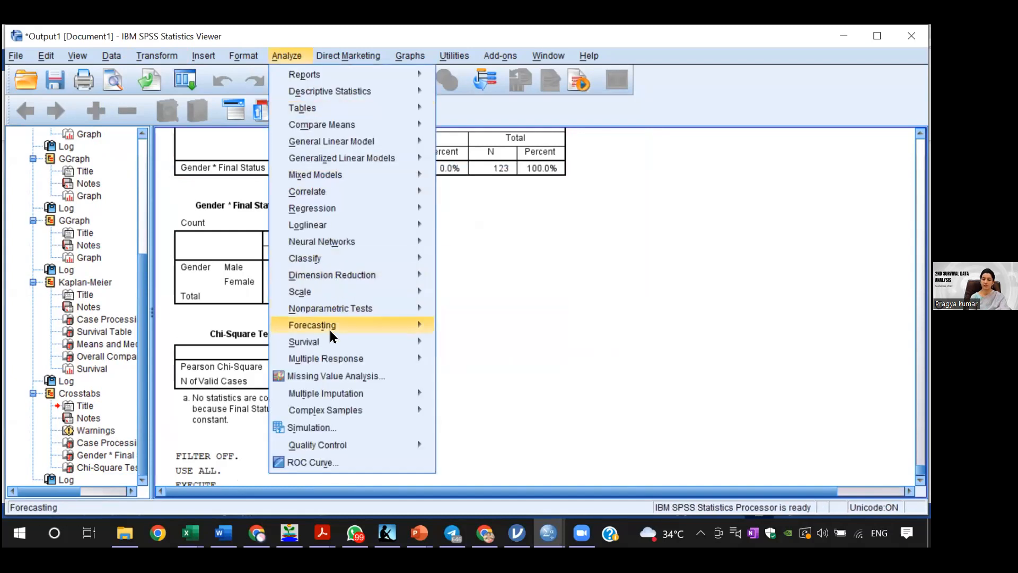
{"action": "mouse_move", "coordinate": [405, 93]}
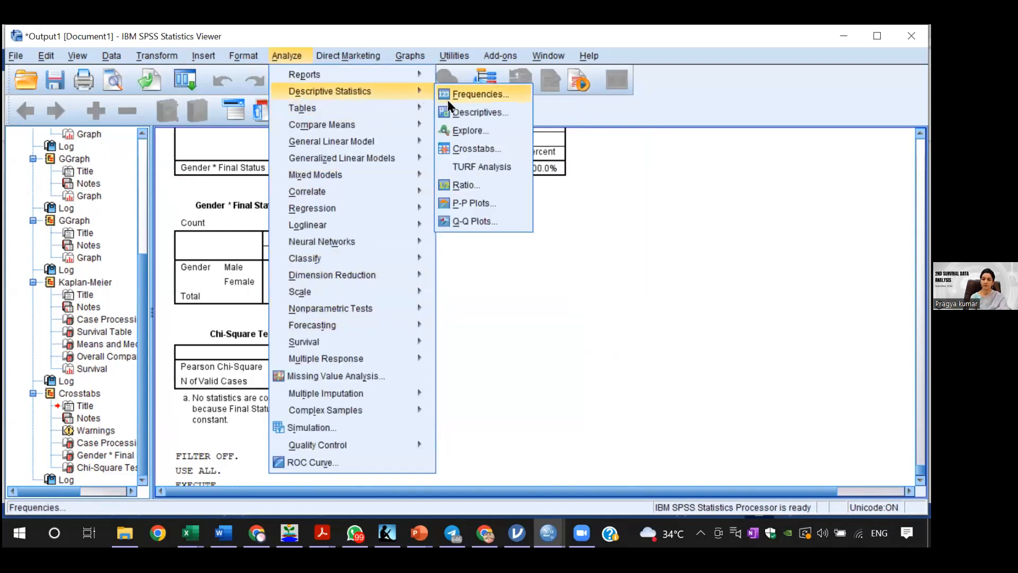
{"action": "left_click", "coordinate": [475, 141]}
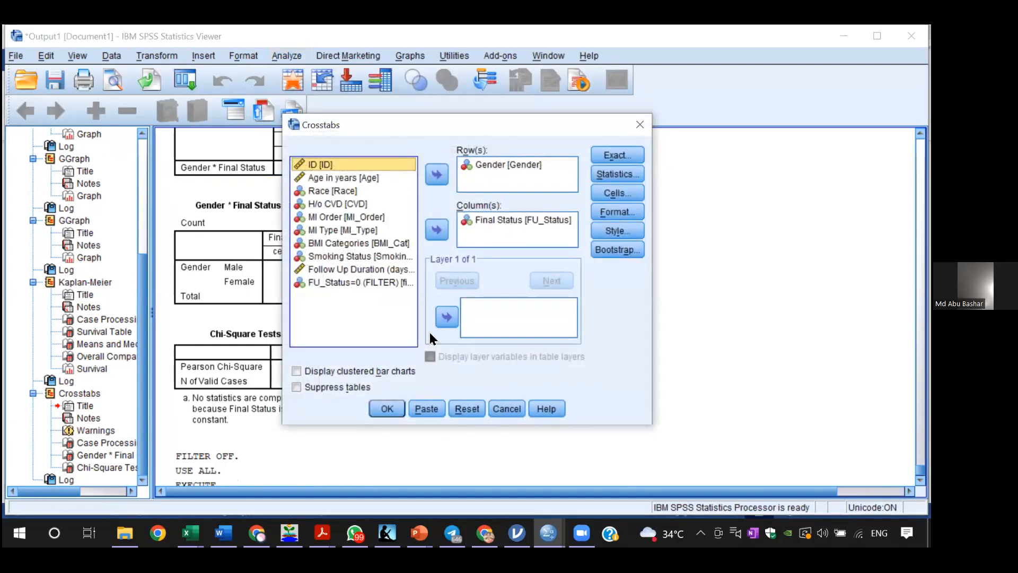
{"action": "left_click", "coordinate": [622, 169]}
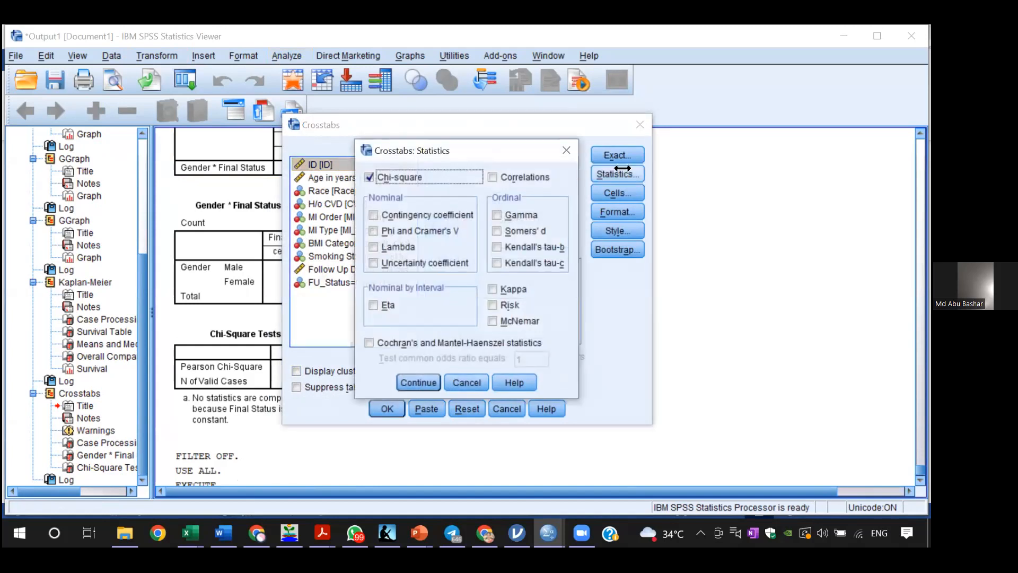
{"action": "left_click", "coordinate": [419, 382]}
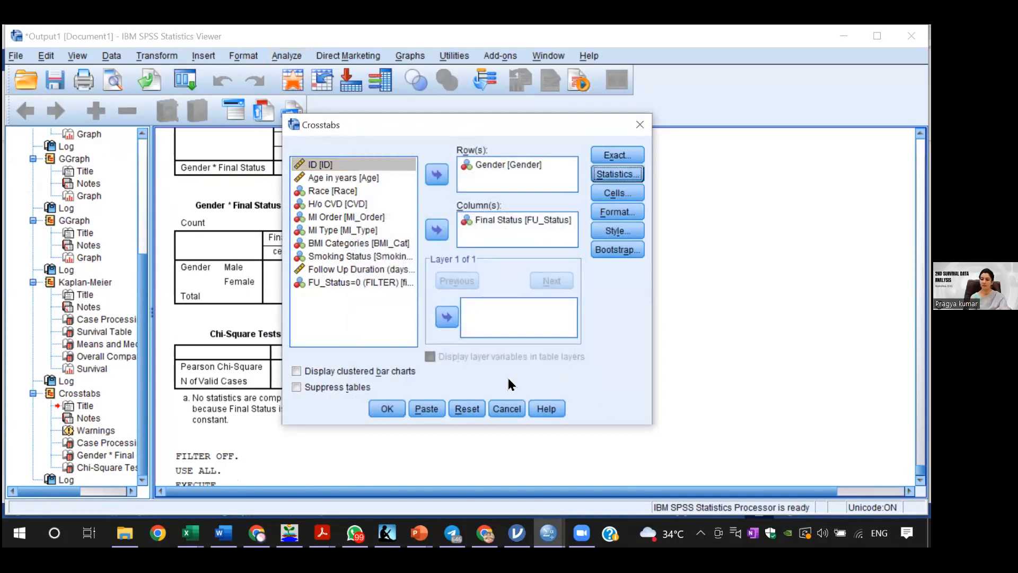
{"action": "left_click", "coordinate": [387, 408]}
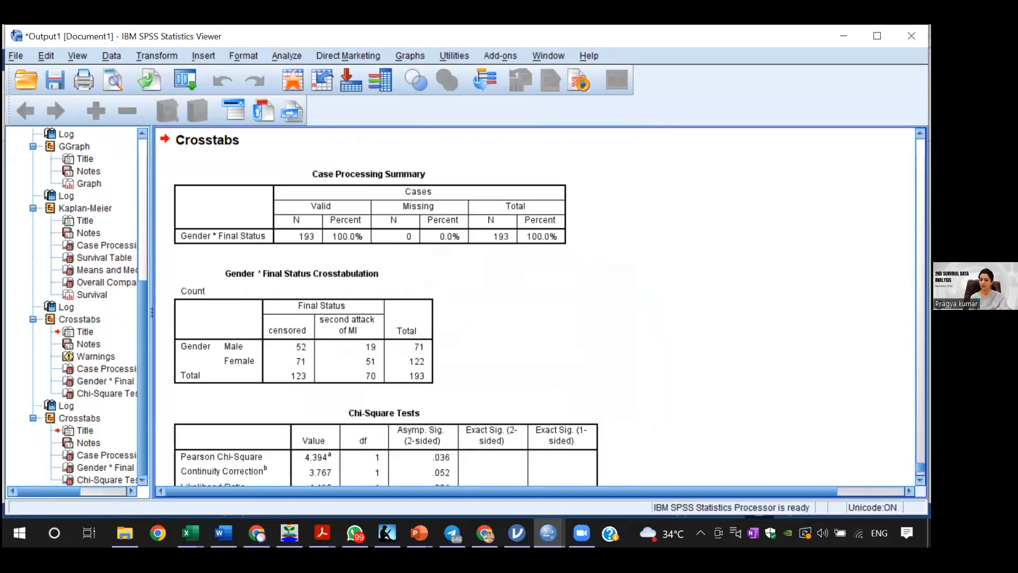
{"action": "scroll", "coordinate": [403, 329], "scroll_direction": "down", "scroll_amount": 3}
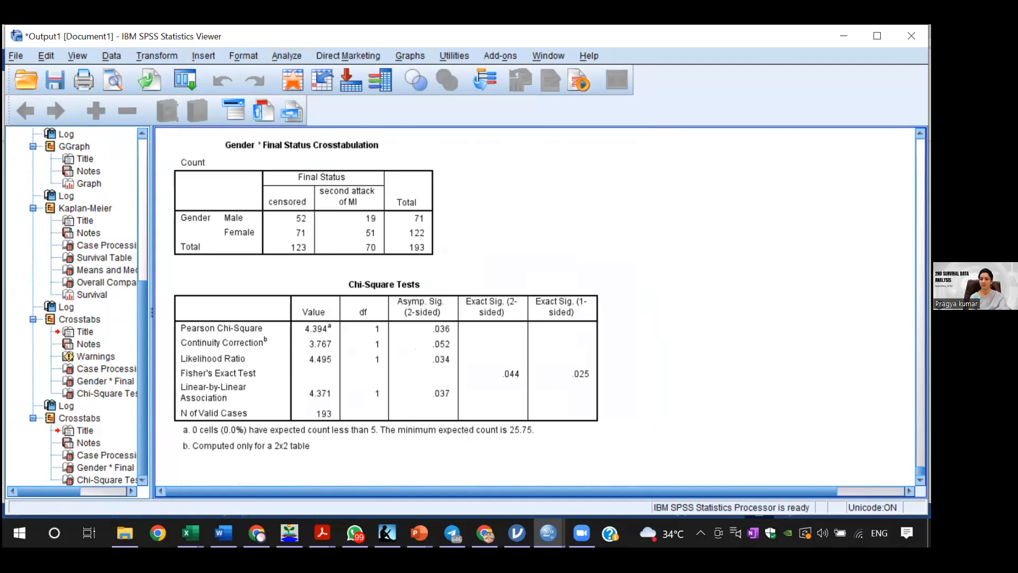
{"action": "left_click", "coordinate": [392, 337]}
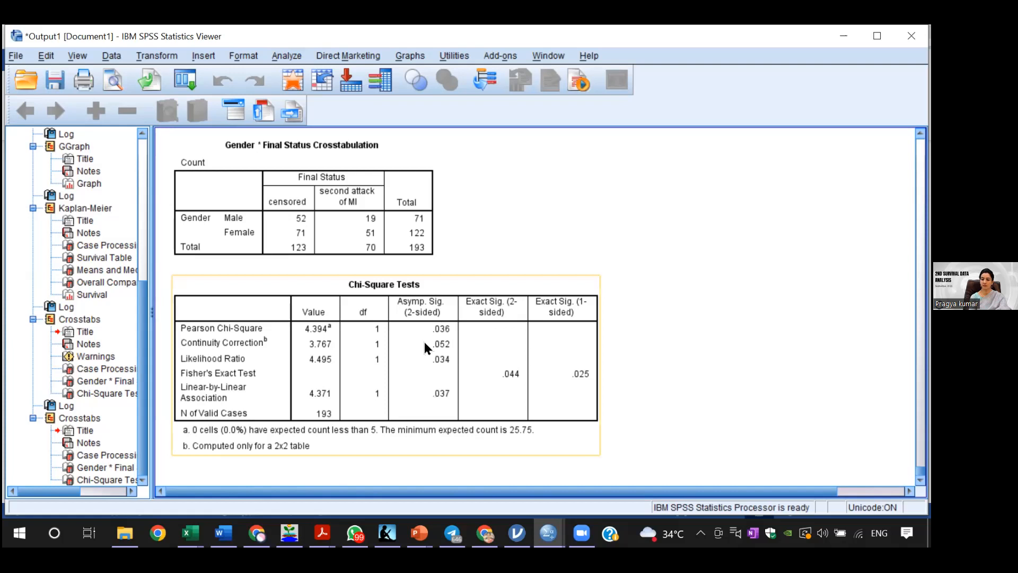
{"action": "left_click", "coordinate": [764, 330]}
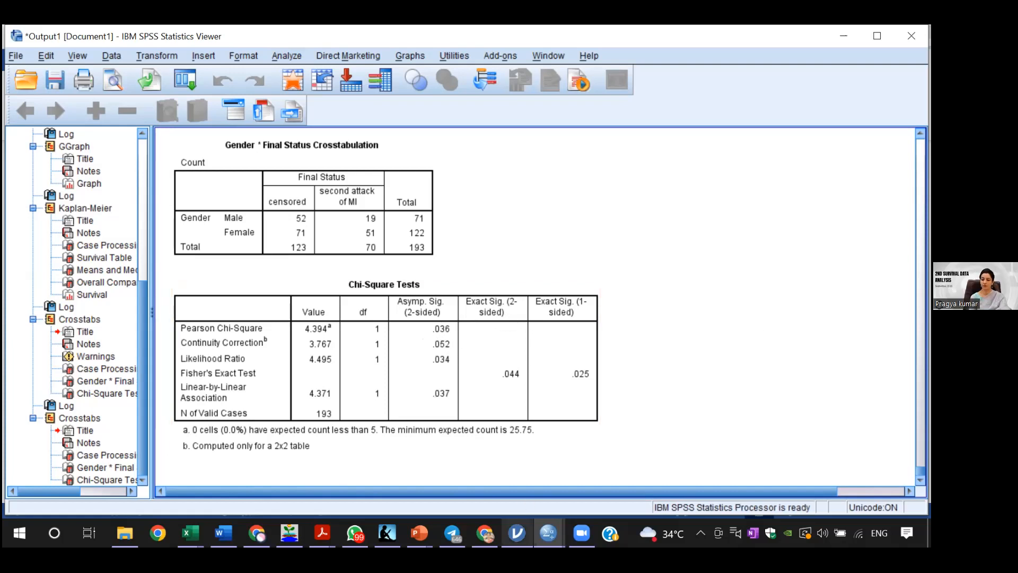
{"action": "mouse_move", "coordinate": [548, 531]}
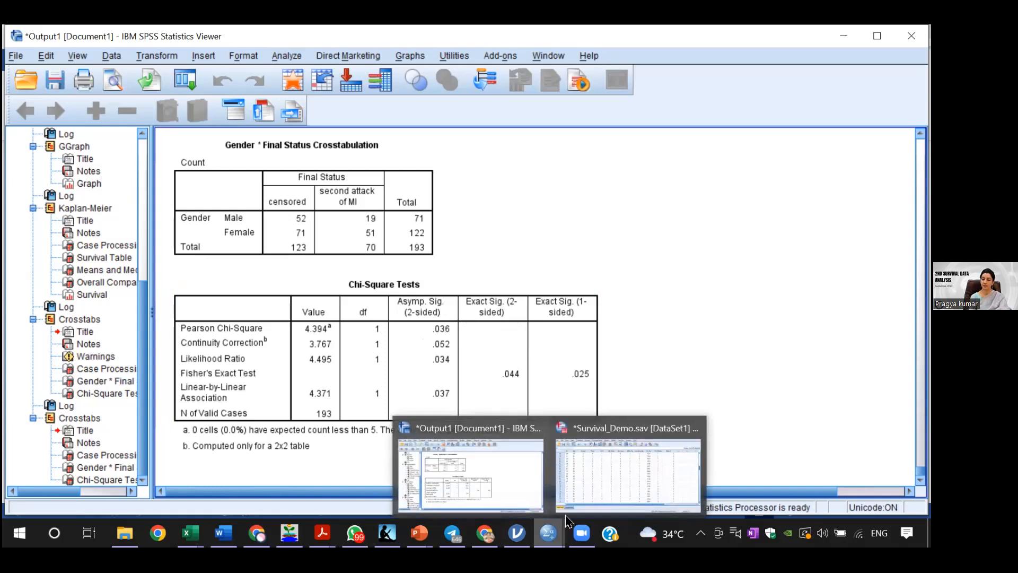
{"action": "left_click", "coordinate": [606, 483]}
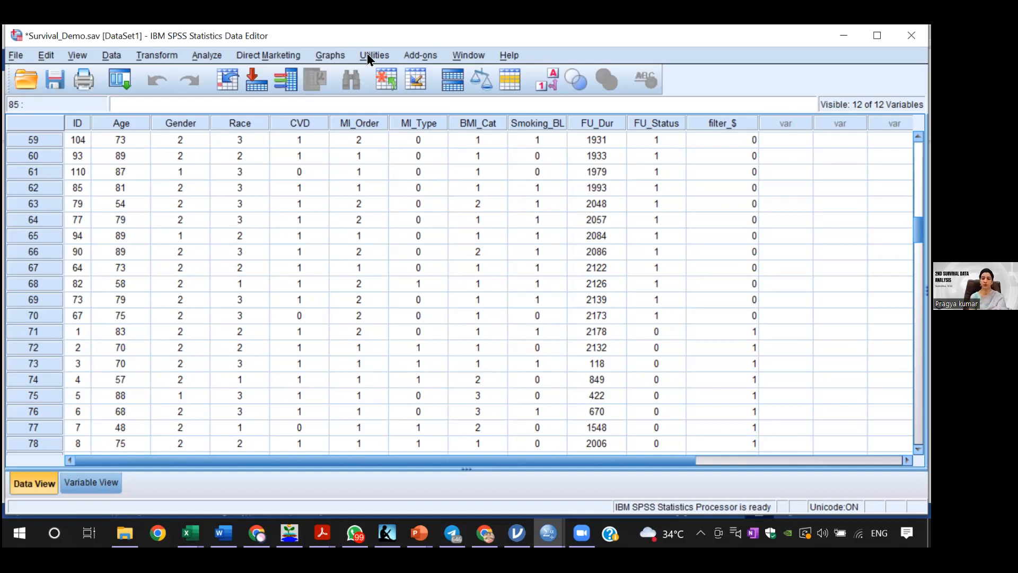
{"action": "left_click", "coordinate": [210, 56]}
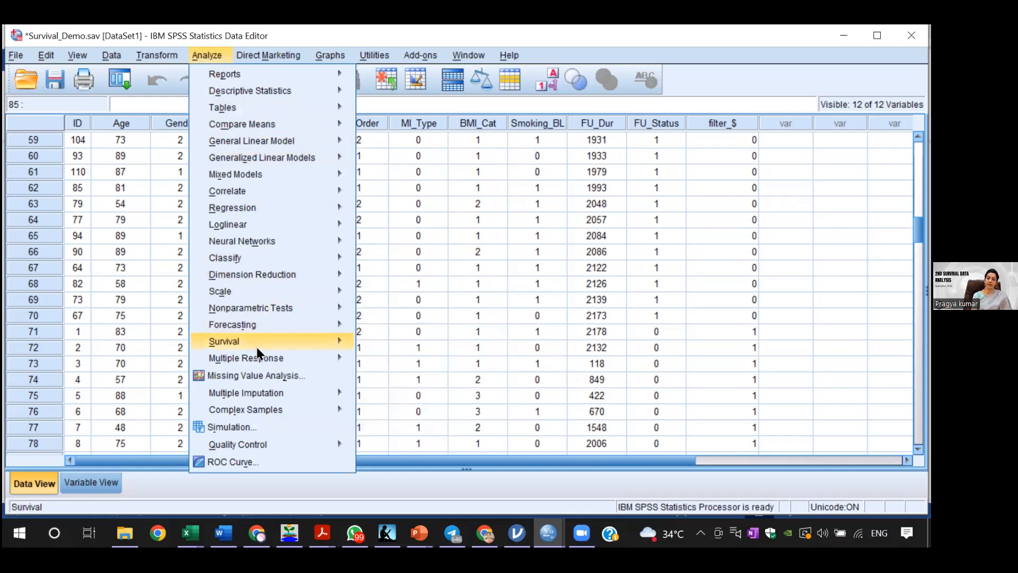
{"action": "mouse_move", "coordinate": [284, 342]}
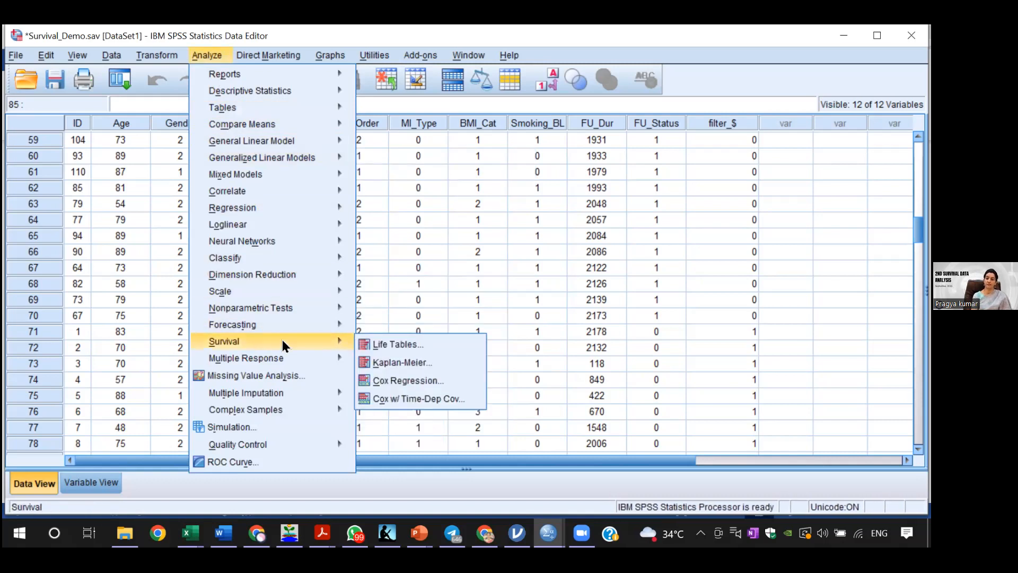
{"action": "left_click", "coordinate": [378, 362]}
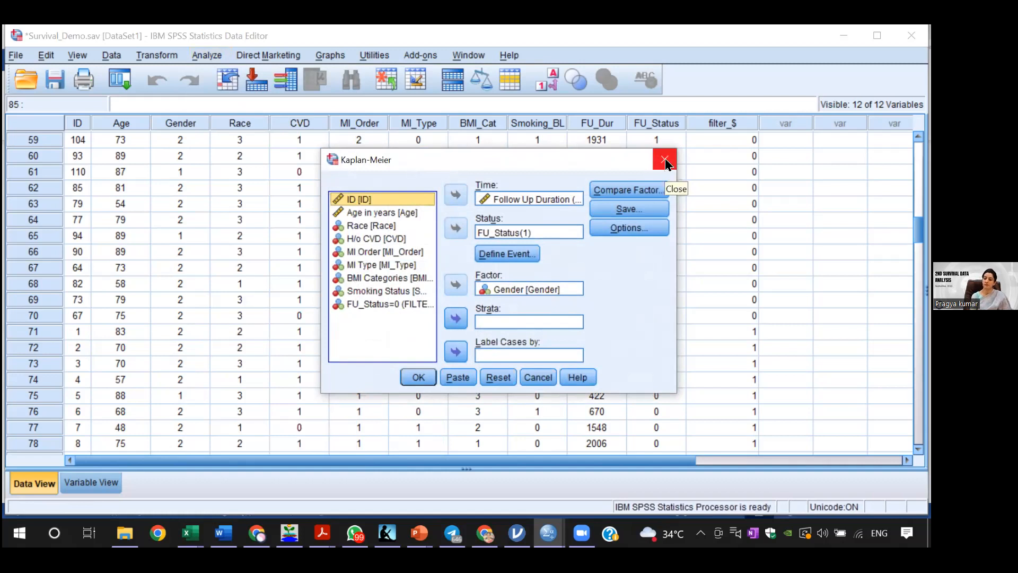
{"action": "left_click", "coordinate": [665, 166]}
{"action": "left_click", "coordinate": [547, 533]}
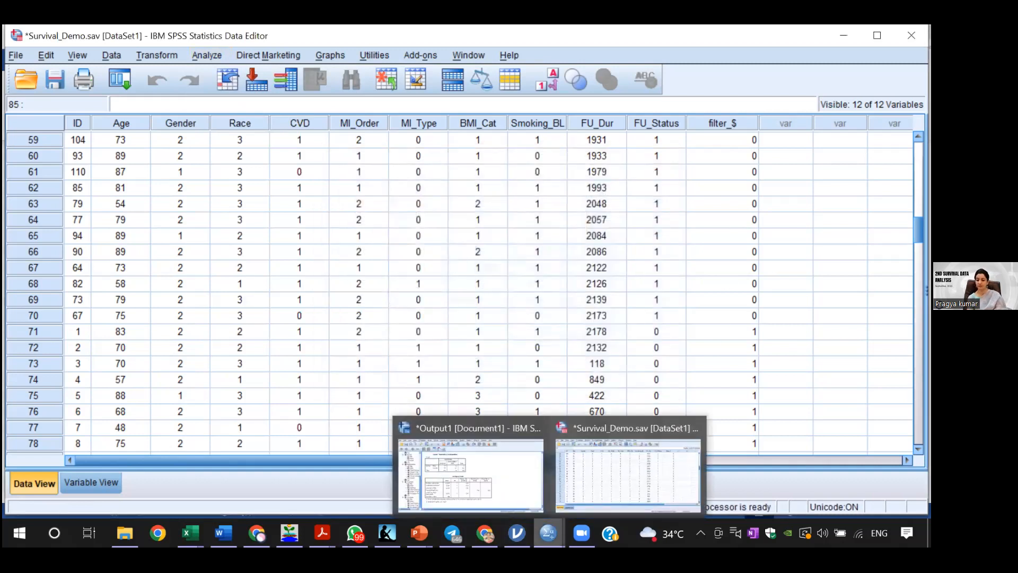
{"action": "left_click", "coordinate": [477, 469]}
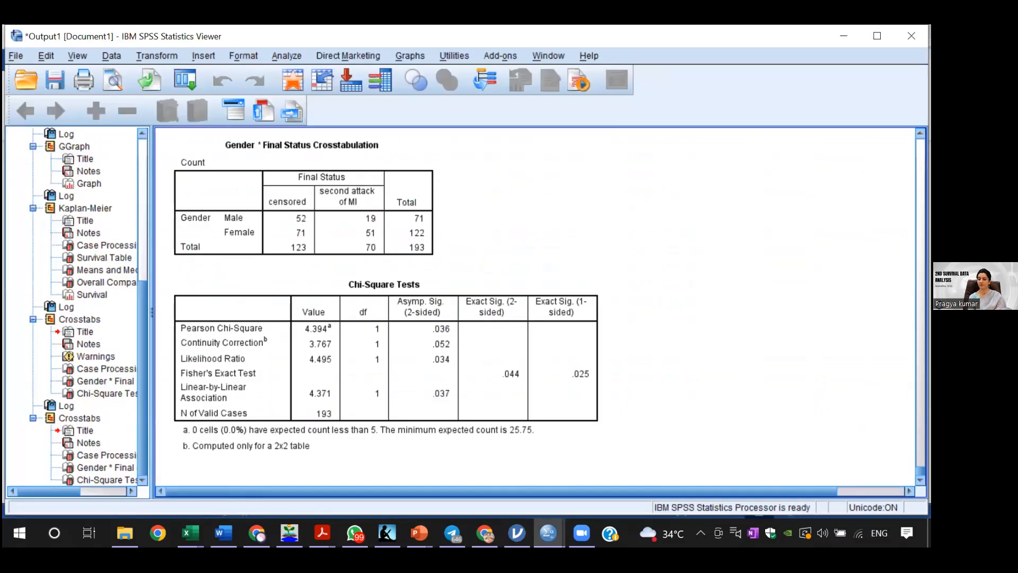
Step: Review the Kaplan-Meier survival plot and the survival table for females and males in the output
{"action": "scroll", "coordinate": [535, 305], "scroll_direction": "up", "scroll_amount": 10}
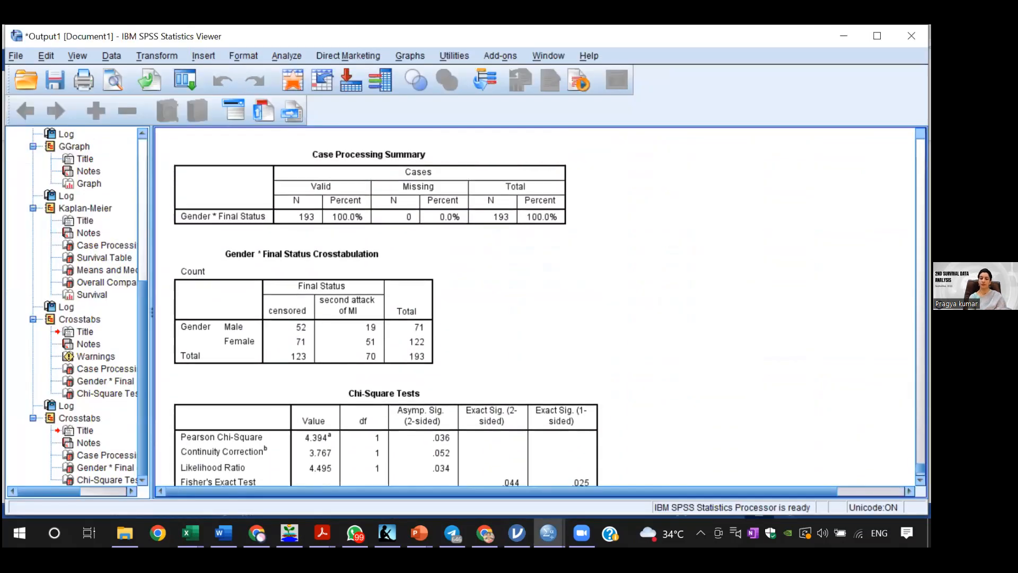
{"action": "scroll", "coordinate": [536, 305], "scroll_direction": "up", "scroll_amount": 12}
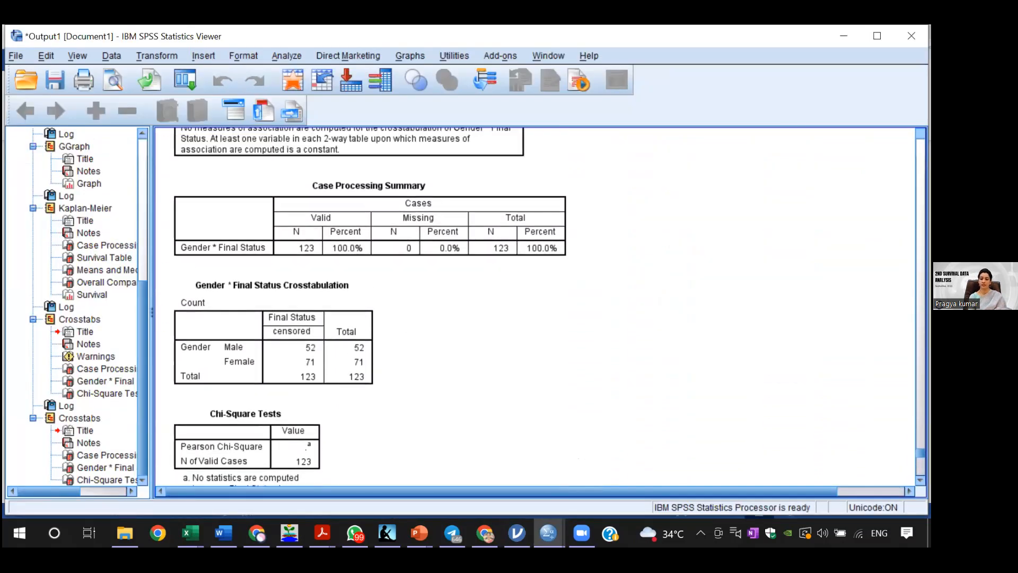
{"action": "scroll", "coordinate": [535, 305], "scroll_direction": "up", "scroll_amount": 15}
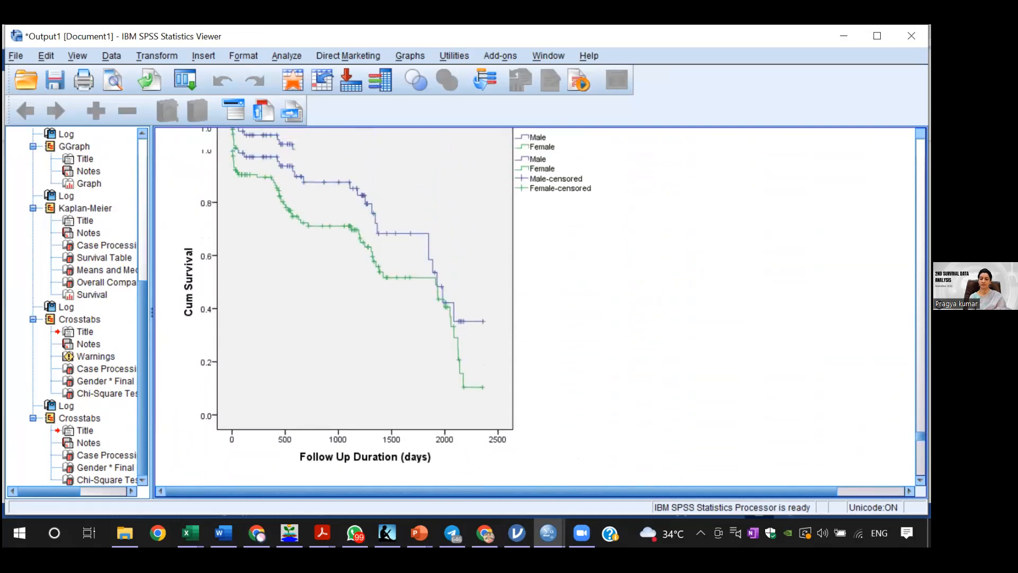
{"action": "scroll", "coordinate": [535, 304], "scroll_direction": "up", "scroll_amount": 15}
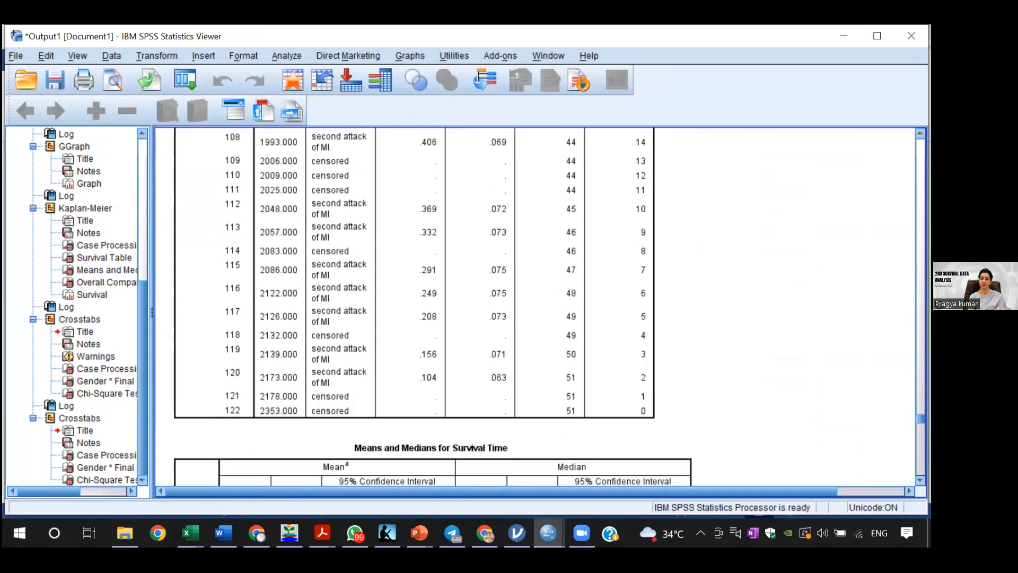
{"action": "scroll", "coordinate": [536, 305], "scroll_direction": "up", "scroll_amount": 4}
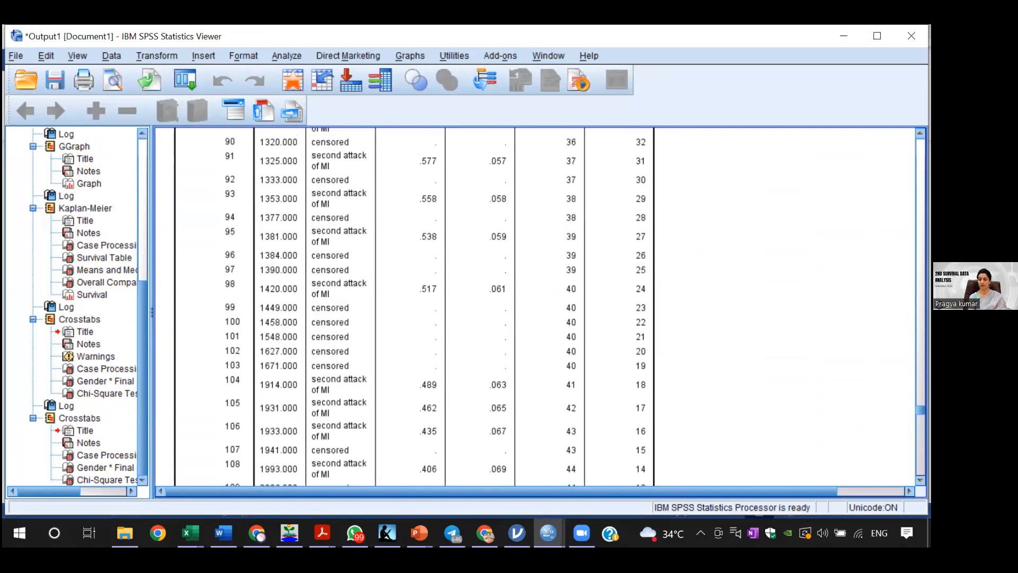
{"action": "scroll", "coordinate": [536, 305], "scroll_direction": "up", "scroll_amount": 12}
{"action": "scroll", "coordinate": [536, 305], "scroll_direction": "up", "scroll_amount": 13}
{"action": "scroll", "coordinate": [535, 305], "scroll_direction": "up", "scroll_amount": 7}
{"action": "scroll", "coordinate": [535, 305], "scroll_direction": "up", "scroll_amount": 6}
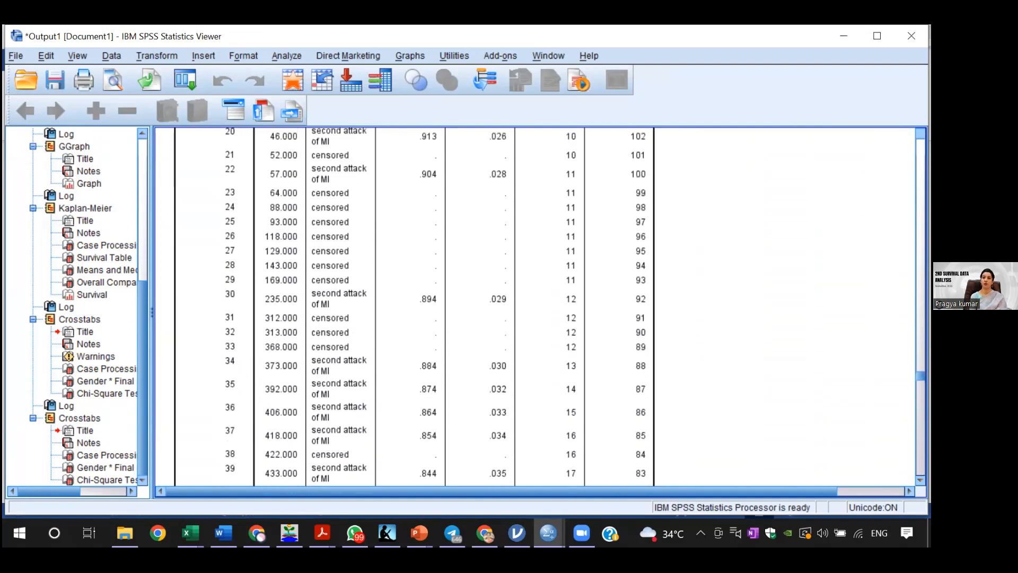
{"action": "scroll", "coordinate": [536, 305], "scroll_direction": "up", "scroll_amount": 8}
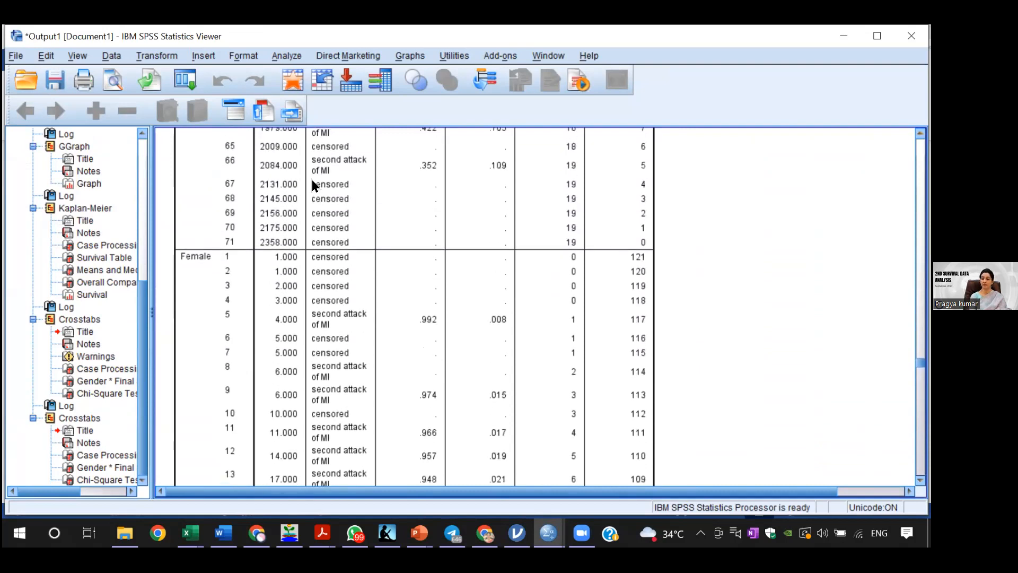
{"action": "scroll", "coordinate": [535, 304], "scroll_direction": "up", "scroll_amount": 15}
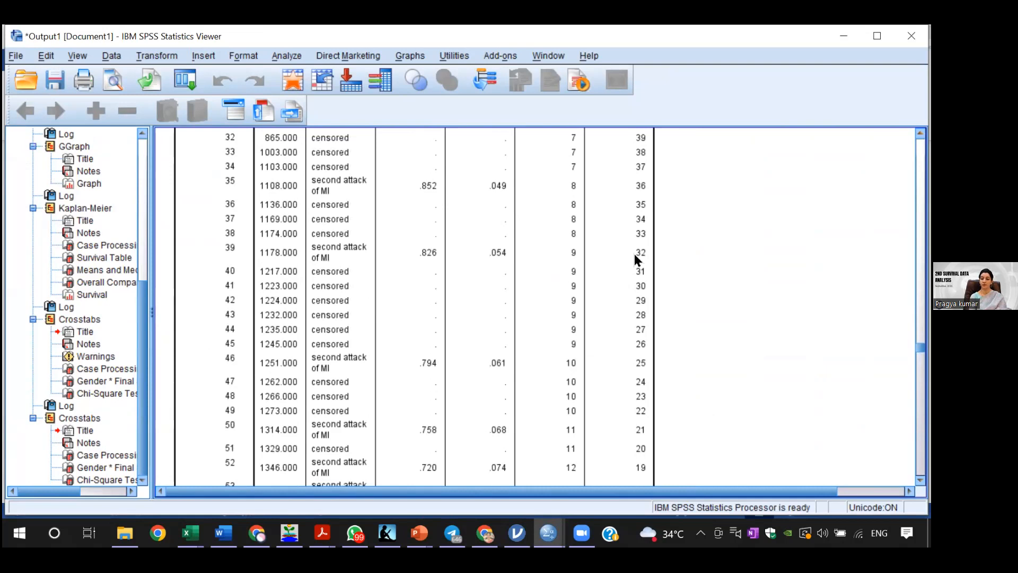
{"action": "left_click", "coordinate": [627, 255]}
{"action": "scroll", "coordinate": [408, 307], "scroll_direction": "up", "scroll_amount": 8}
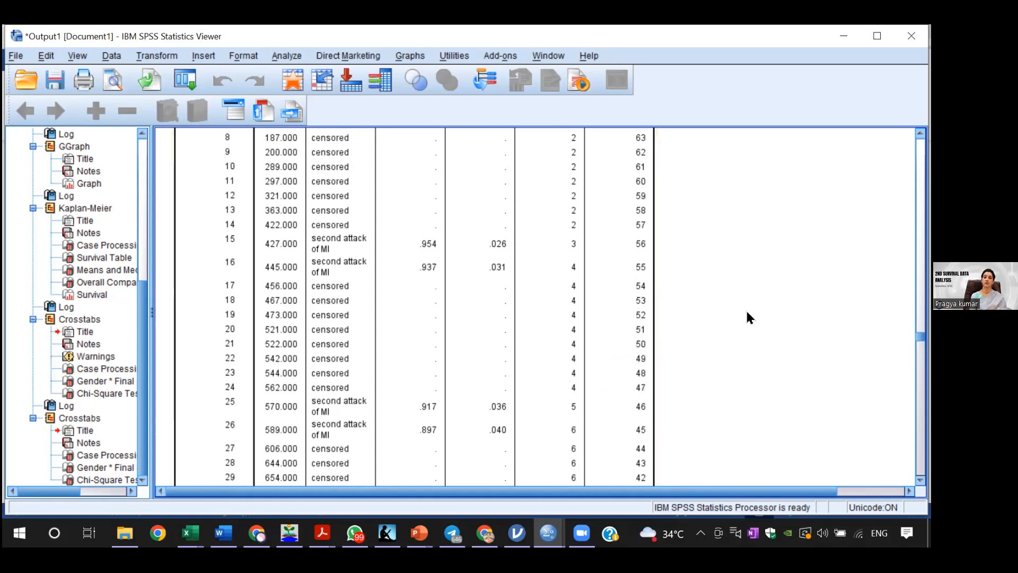
Step: Rerun the Kaplan-Meier analysis of follow-up duration by Gender without survival tables, keeping mean and median survival and the survival plot
{"action": "left_click", "coordinate": [279, 54]}
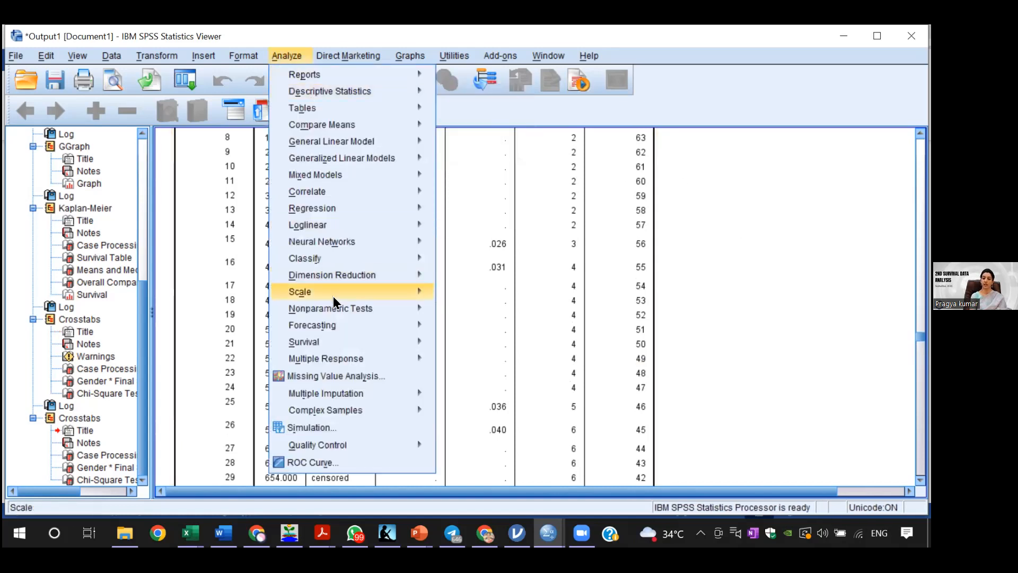
{"action": "mouse_move", "coordinate": [417, 342]}
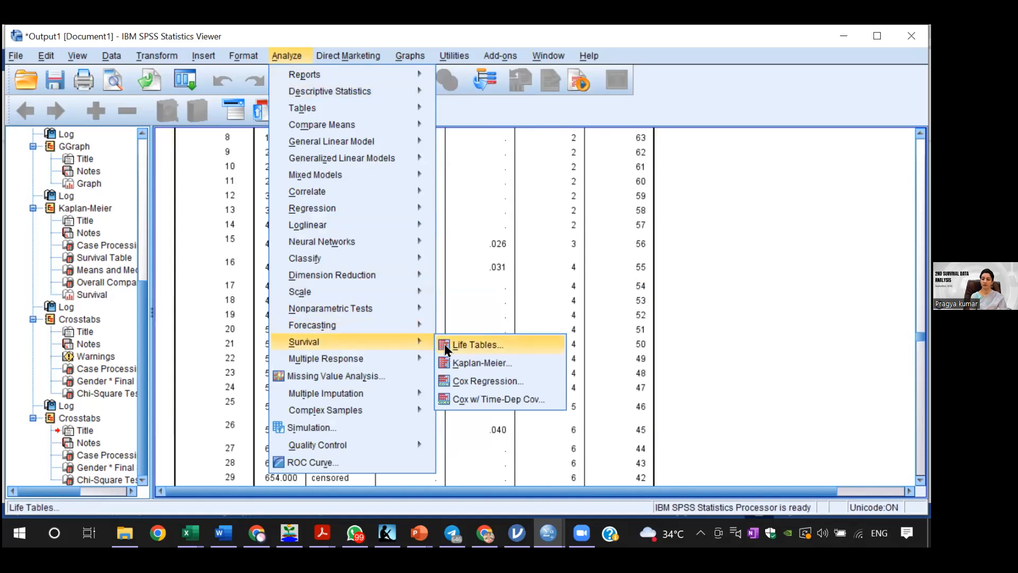
{"action": "left_click", "coordinate": [461, 363]}
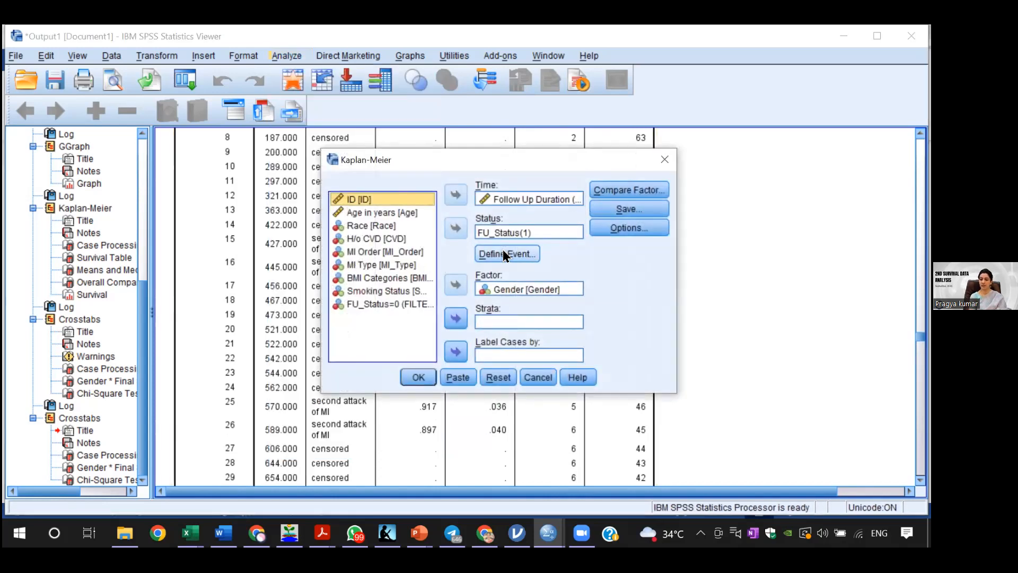
{"action": "left_click", "coordinate": [617, 228]}
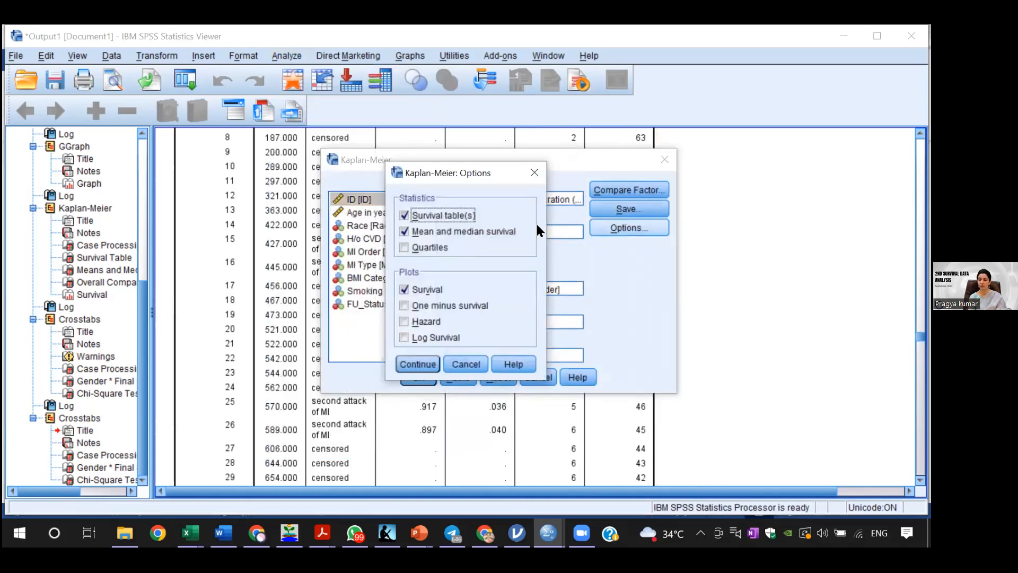
{"action": "left_click", "coordinate": [431, 286]}
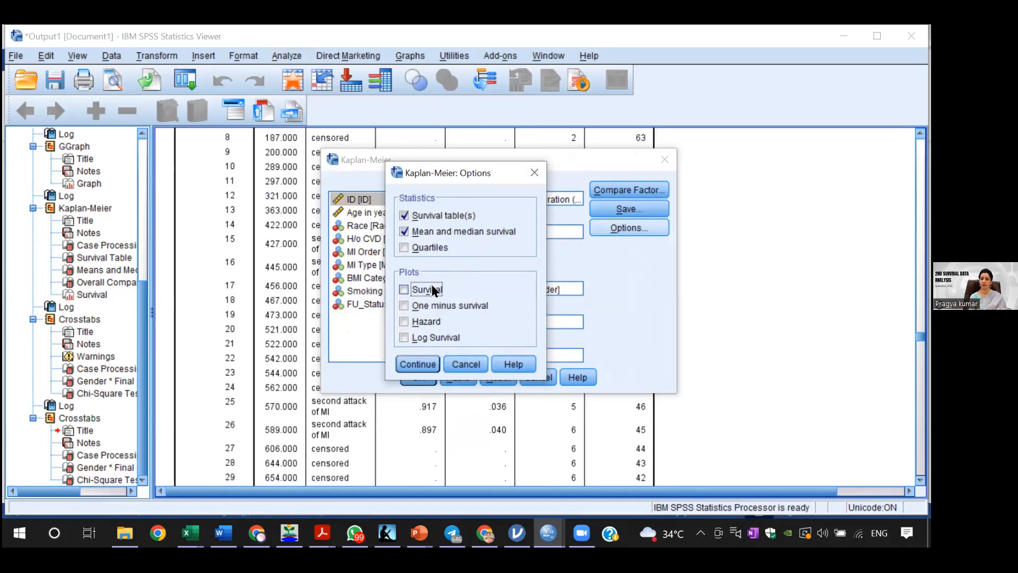
{"action": "left_click", "coordinate": [409, 219]}
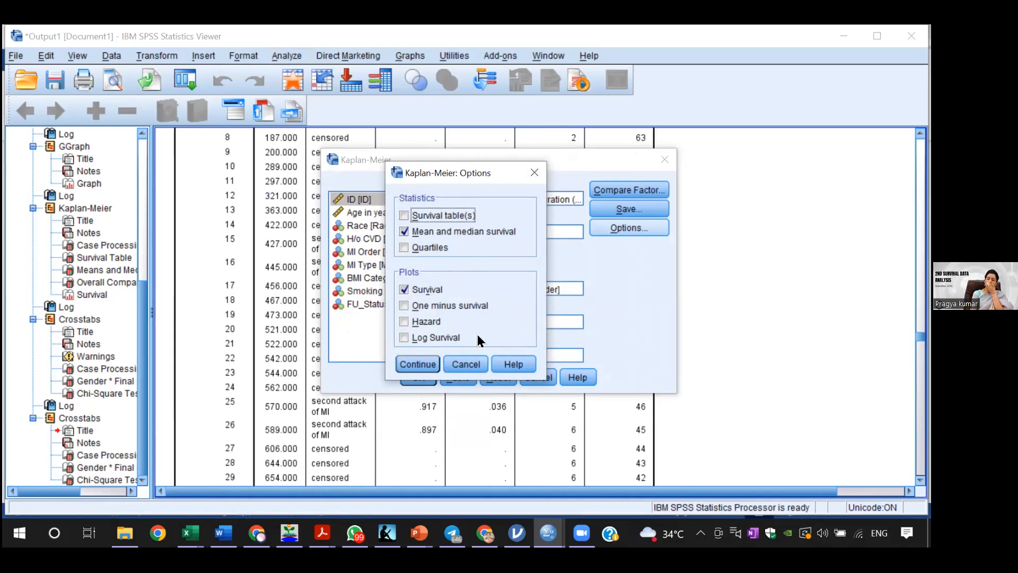
{"action": "left_click", "coordinate": [426, 364]}
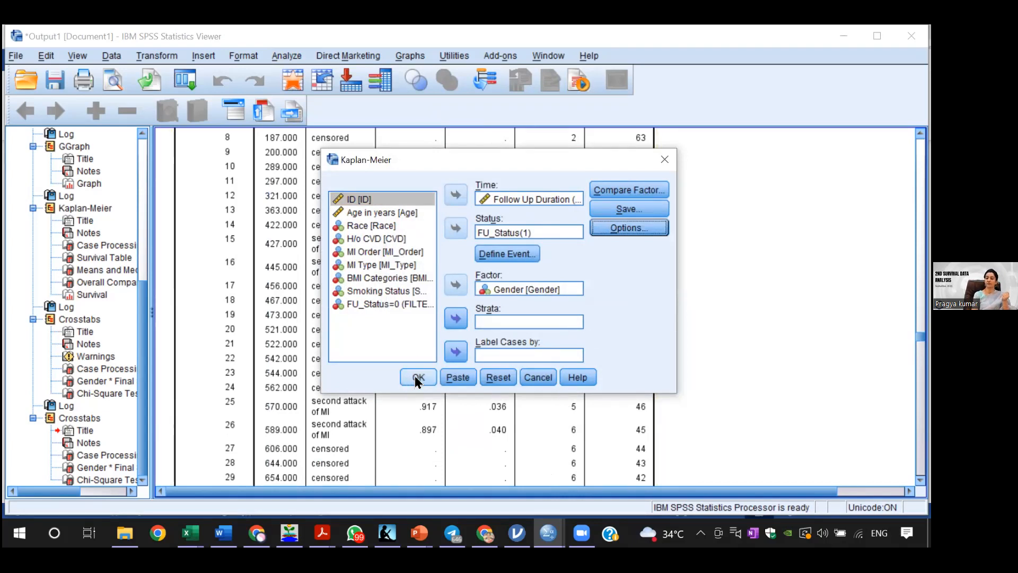
{"action": "left_click", "coordinate": [416, 379]}
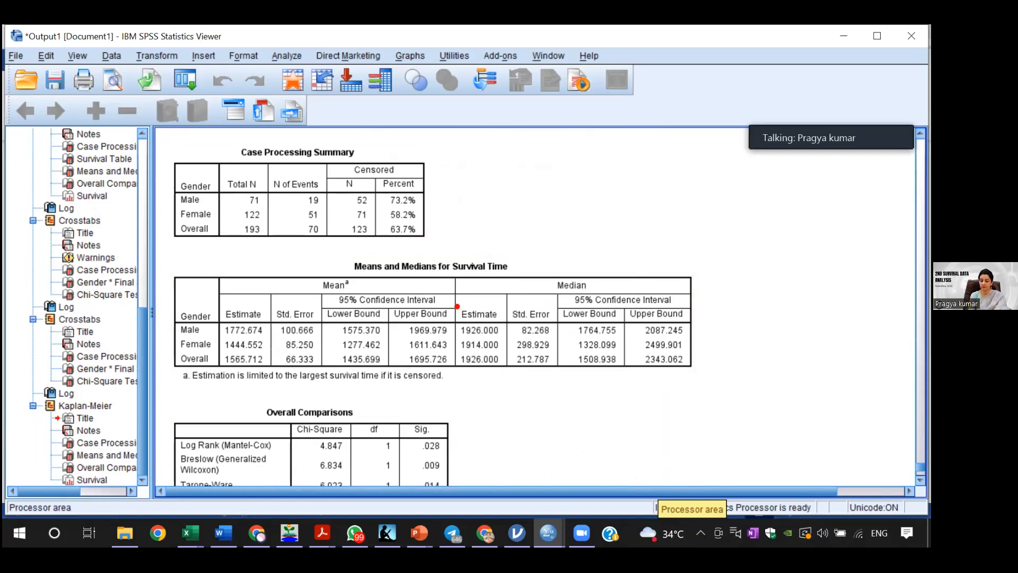
Step: Examine the Means and Medians for Survival Time table, the Overall Comparisons table and the male and female survival curves
{"action": "left_click_drag", "start_coordinate": [455, 304], "coordinate": [507, 385]}
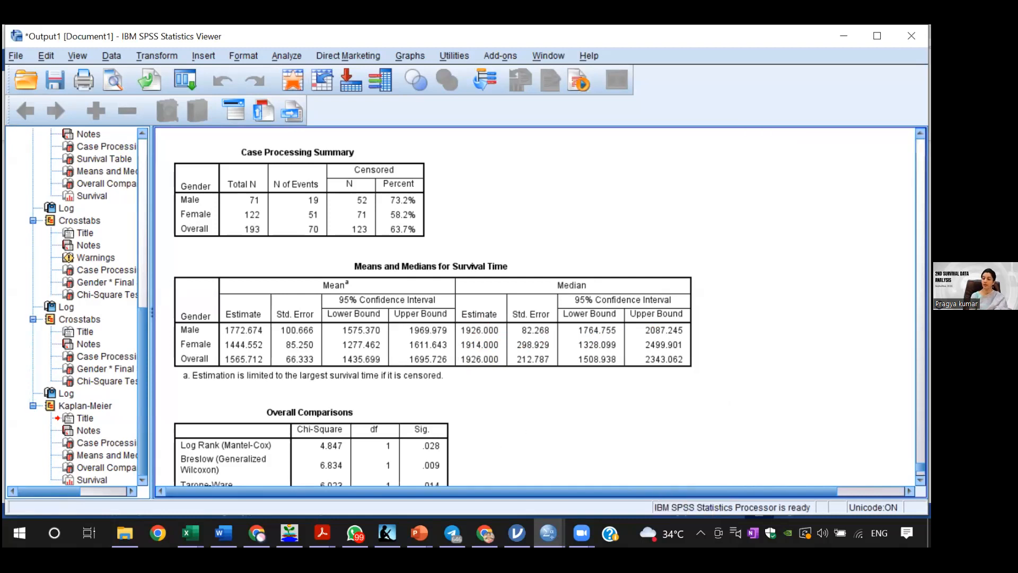
{"action": "scroll", "coordinate": [433, 305], "scroll_direction": "down", "scroll_amount": 4}
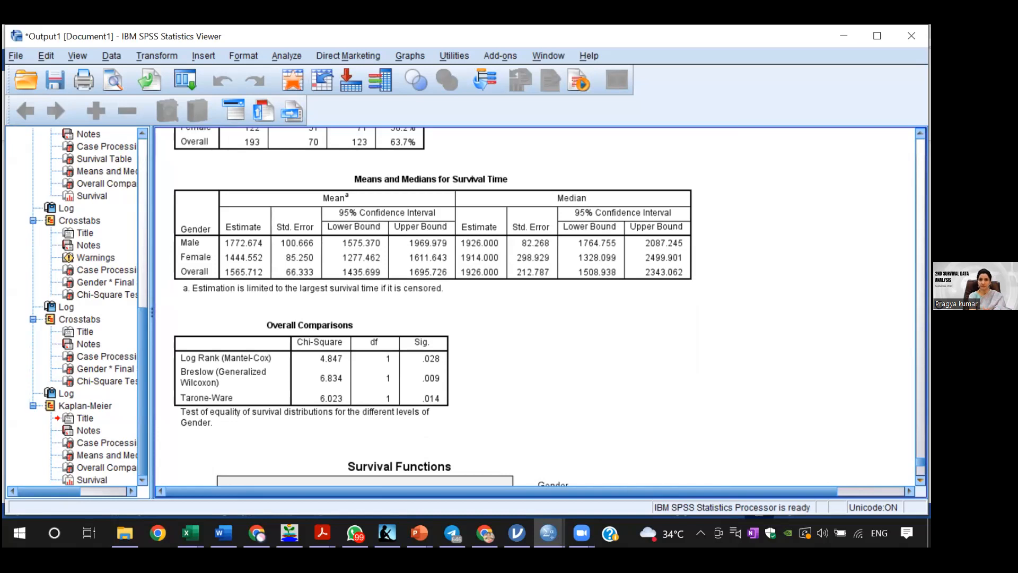
{"action": "left_click", "coordinate": [322, 390]}
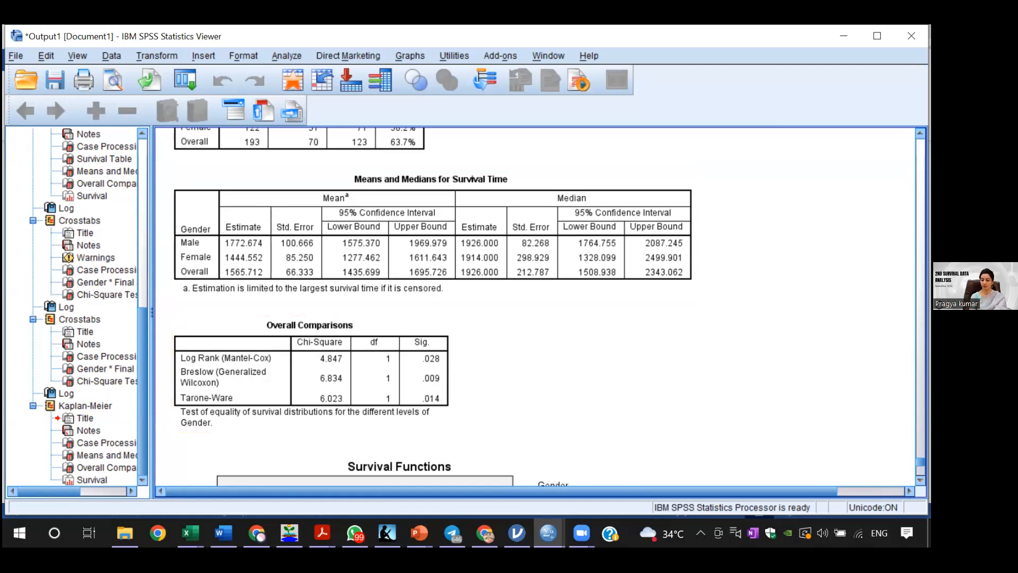
{"action": "scroll", "coordinate": [675, 317], "scroll_direction": "down", "scroll_amount": 5}
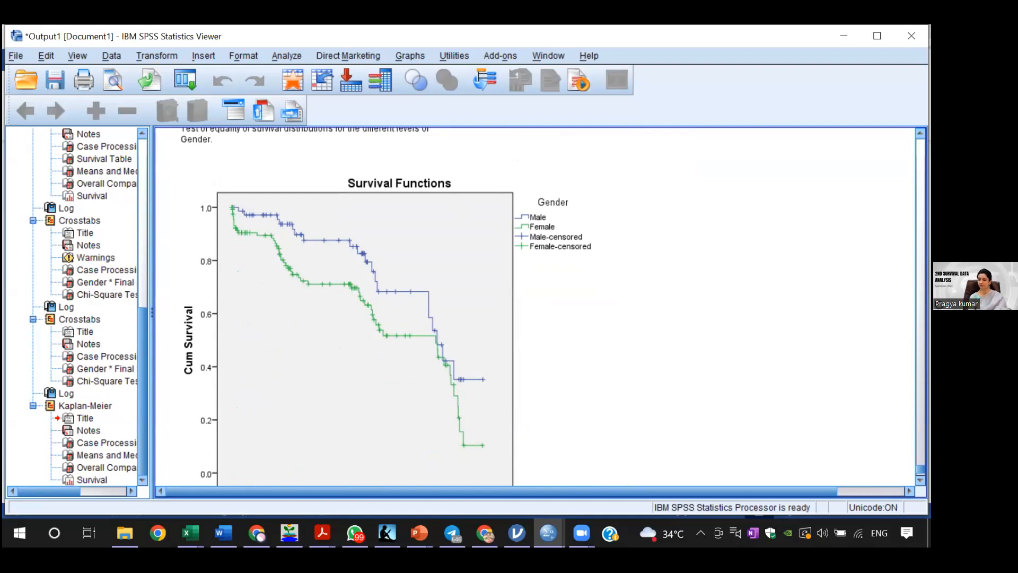
{"action": "scroll", "coordinate": [536, 307], "scroll_direction": "up", "scroll_amount": 3}
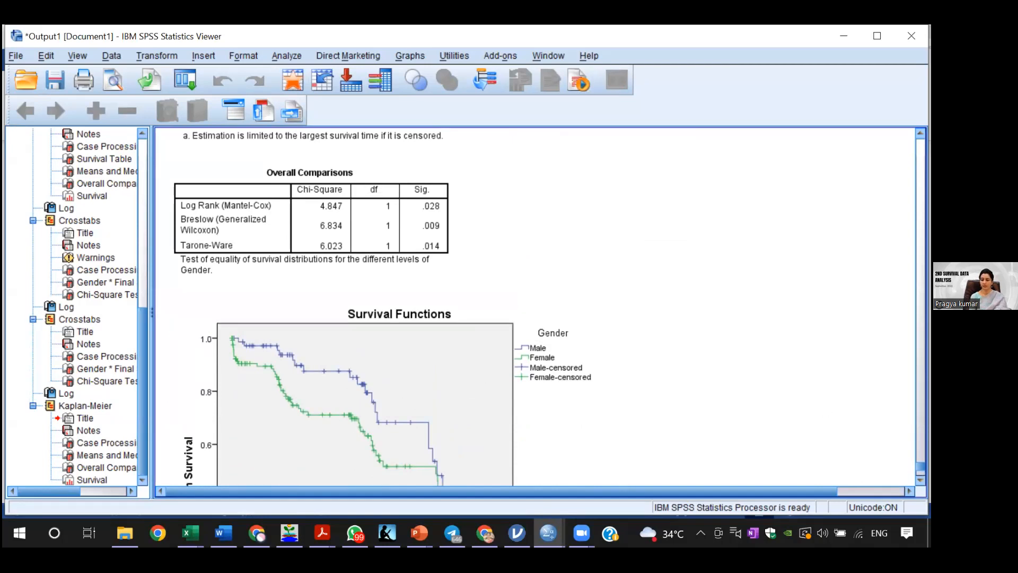
{"action": "scroll", "coordinate": [536, 307], "scroll_direction": "down", "scroll_amount": 4}
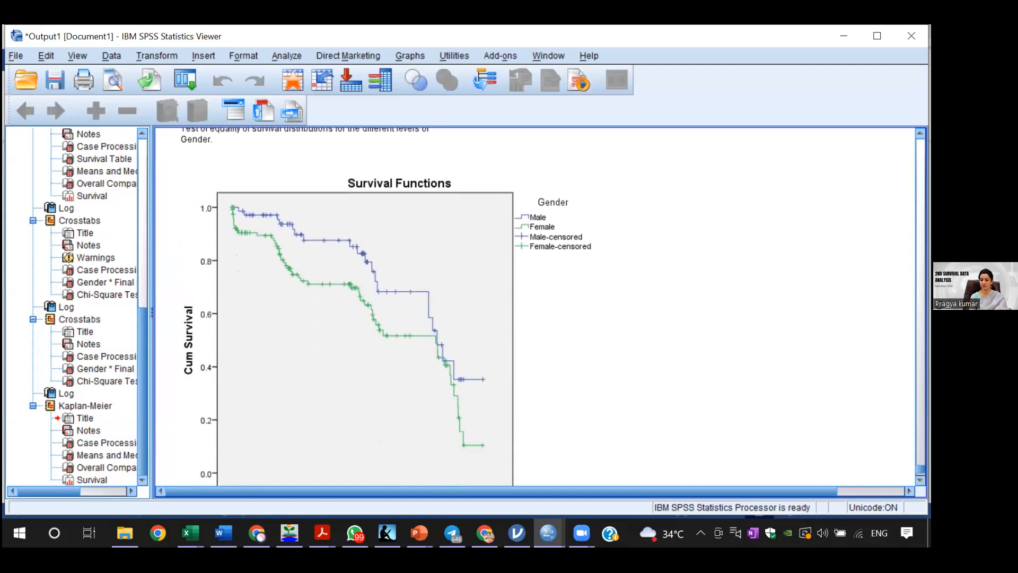
{"action": "scroll", "coordinate": [535, 306], "scroll_direction": "down", "scroll_amount": 1}
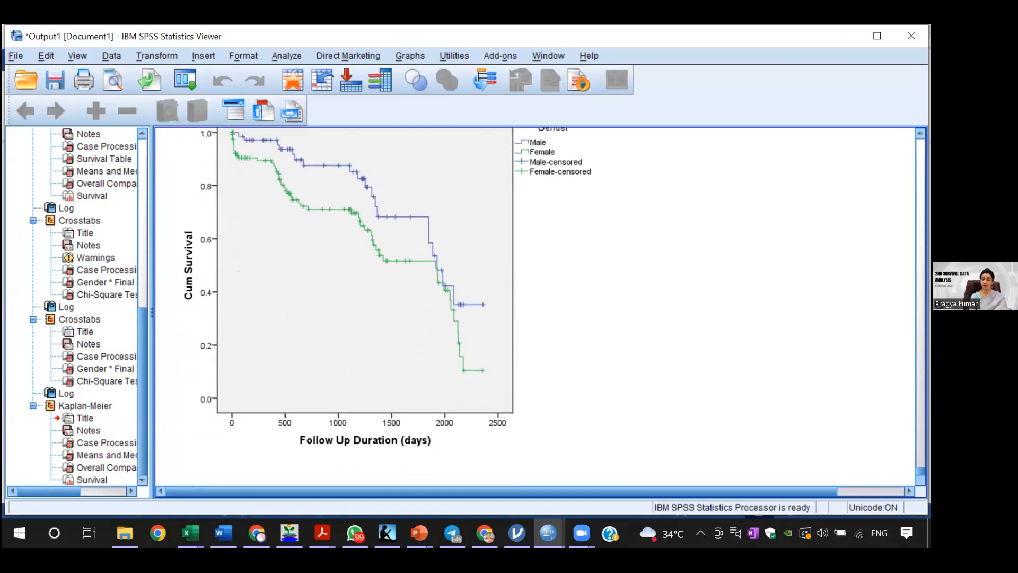
{"action": "left_click", "coordinate": [474, 328]}
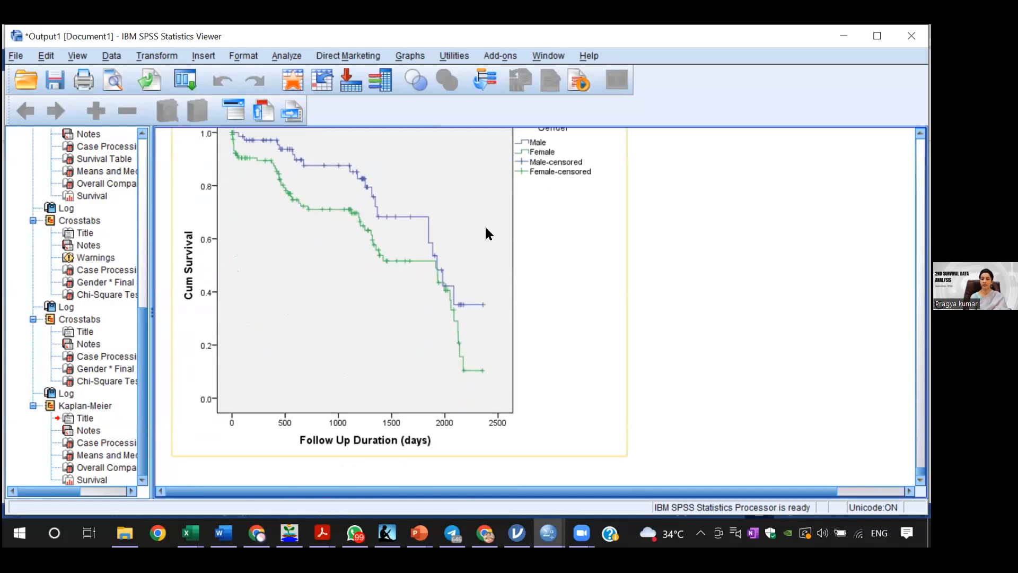
{"action": "left_click", "coordinate": [707, 298]}
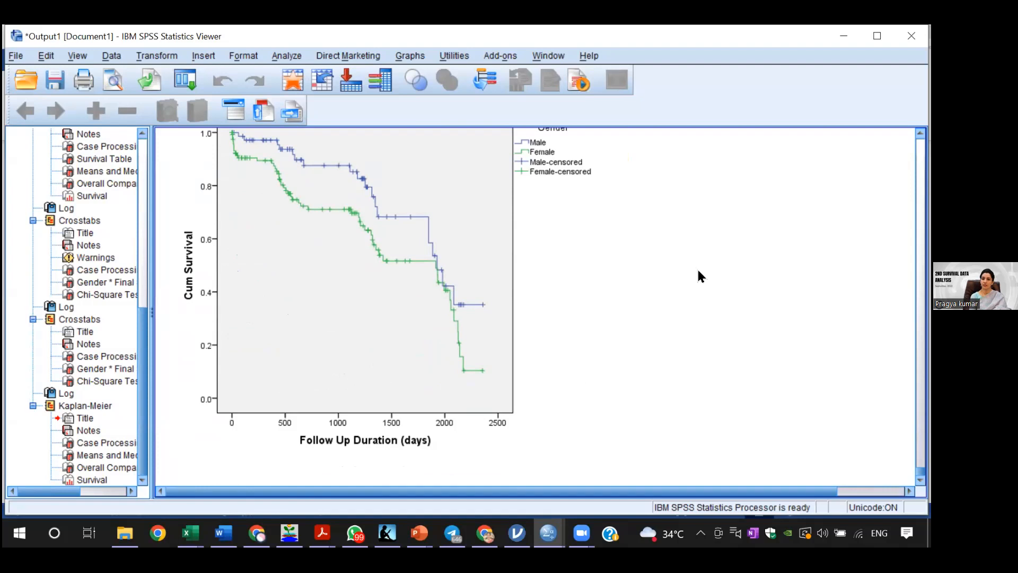
{"action": "left_click", "coordinate": [611, 218]}
Step: Compare the Log Rank, Breslow and Tarone-Ware results with the gender curves and legend of the Survival Functions plot
{"action": "scroll", "coordinate": [536, 308], "scroll_direction": "up", "scroll_amount": 5}
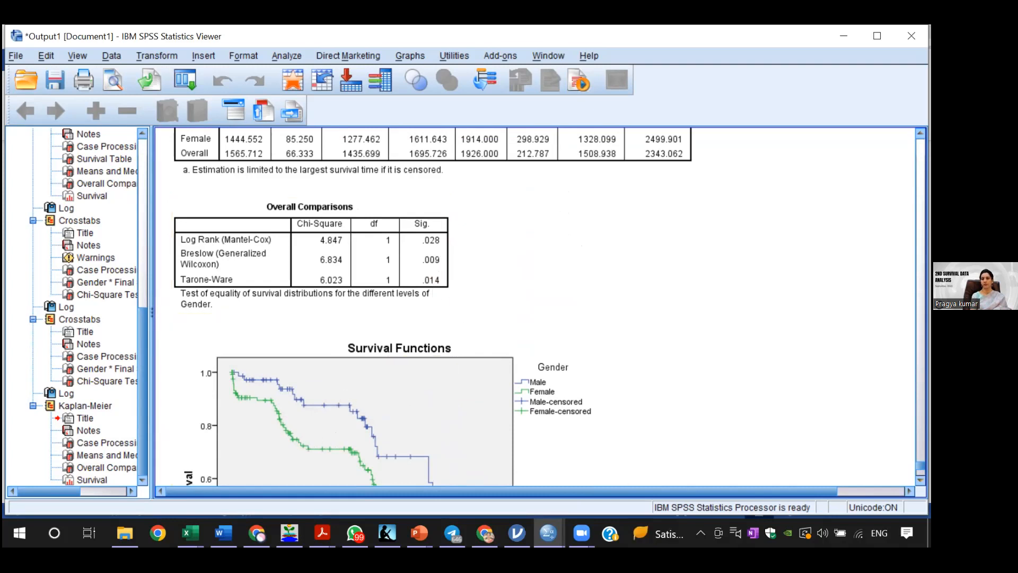
{"action": "scroll", "coordinate": [502, 302], "scroll_direction": "down", "scroll_amount": 1}
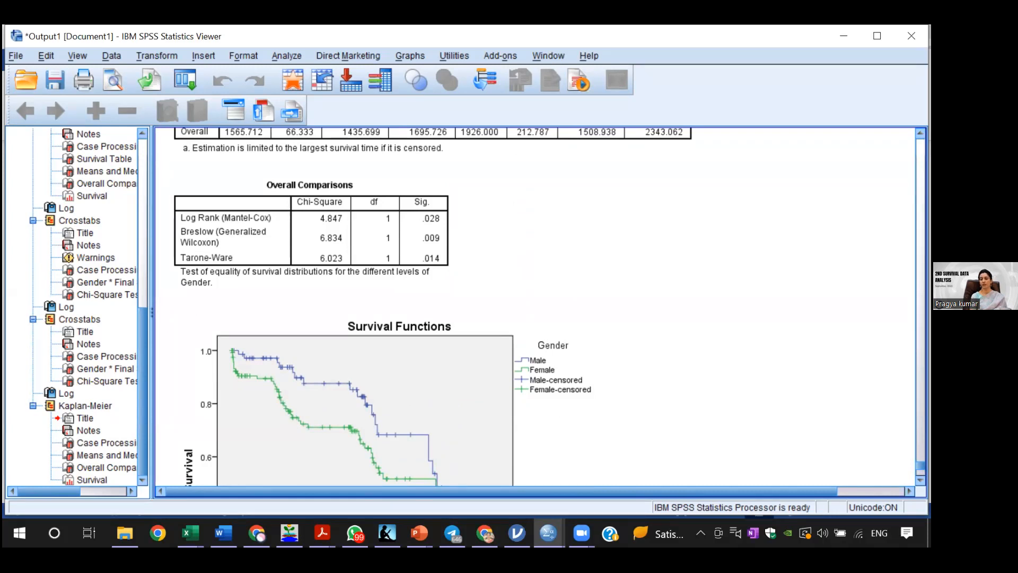
{"action": "scroll", "coordinate": [535, 308], "scroll_direction": "down", "scroll_amount": 3}
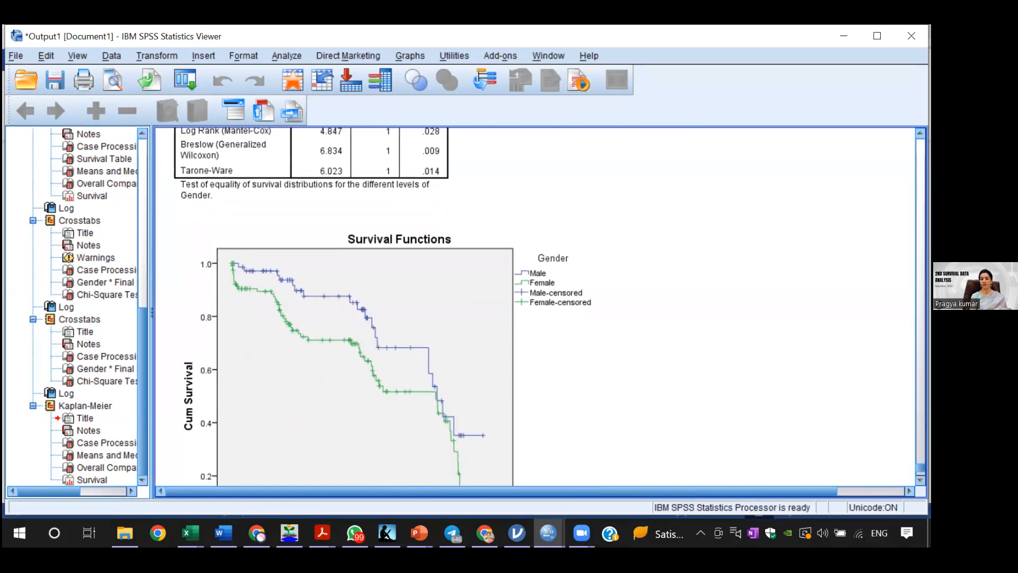
{"action": "scroll", "coordinate": [382, 307], "scroll_direction": "down", "scroll_amount": 1}
{"action": "left_click", "coordinate": [558, 387]}
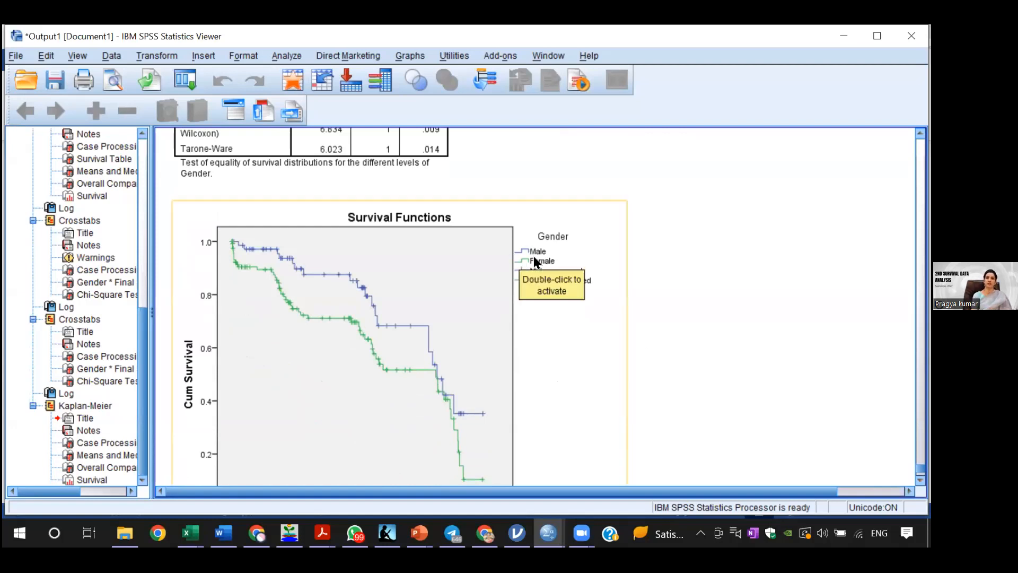
{"action": "left_click", "coordinate": [679, 313]}
{"action": "left_click", "coordinate": [432, 343]}
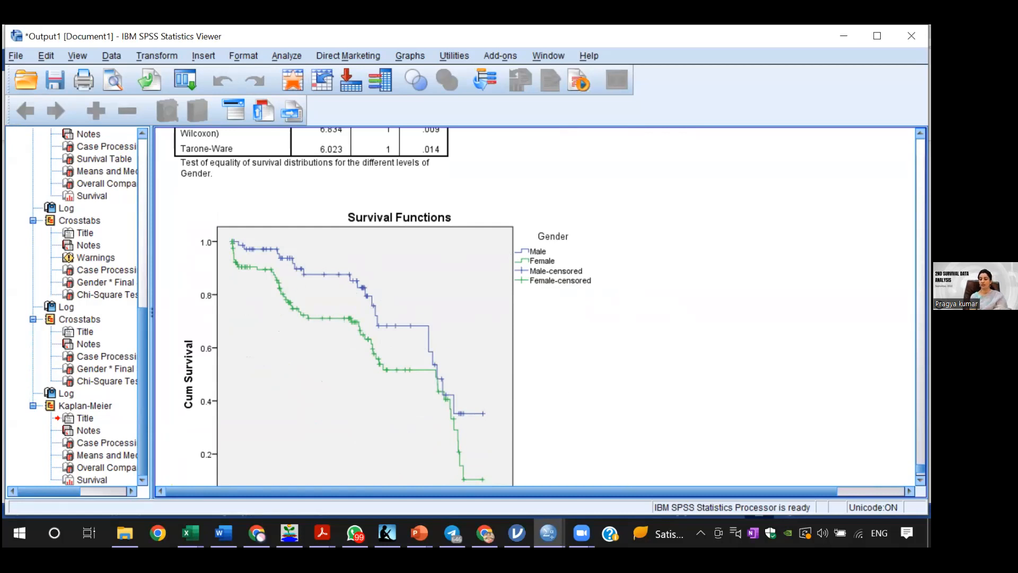
{"action": "scroll", "coordinate": [530, 308], "scroll_direction": "down", "scroll_amount": 2}
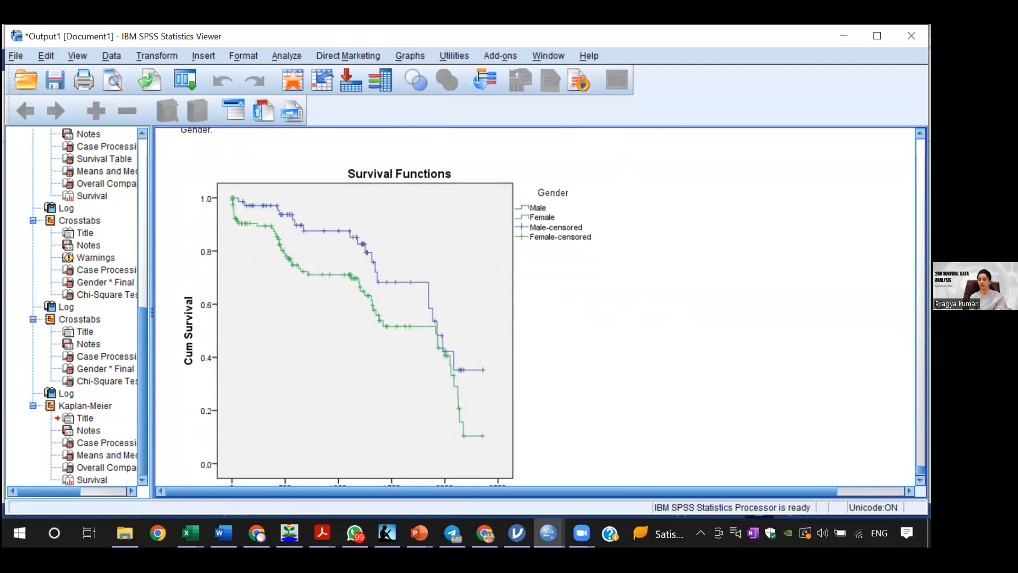
{"action": "scroll", "coordinate": [371, 318], "scroll_direction": "down", "scroll_amount": 1}
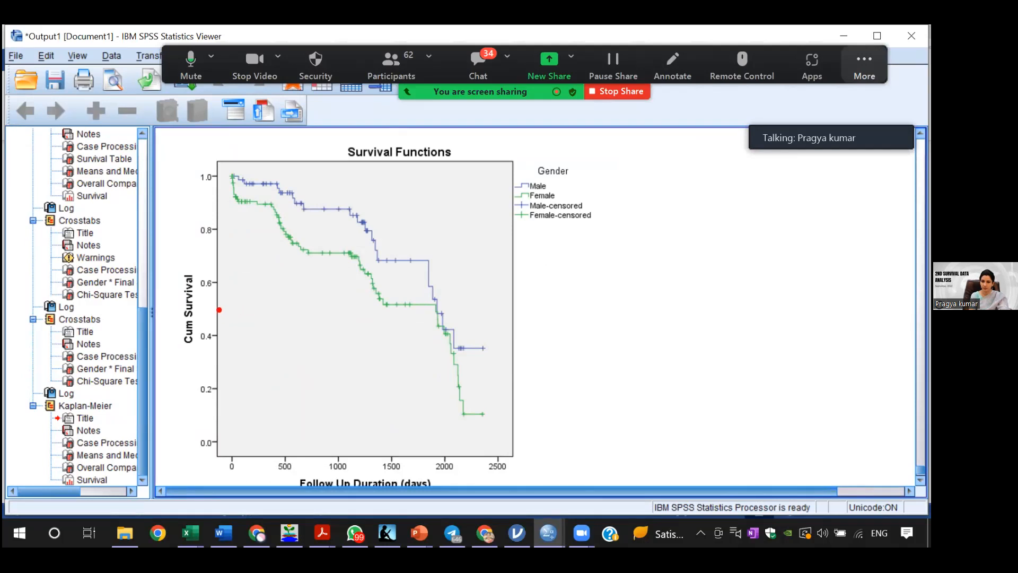
Step: Trace the curves at about 0.5 cumulative survival to the follow-up duration axis and recheck the median survival times and comparison tests
{"action": "left_click_drag", "start_coordinate": [219, 309], "coordinate": [384, 306]}
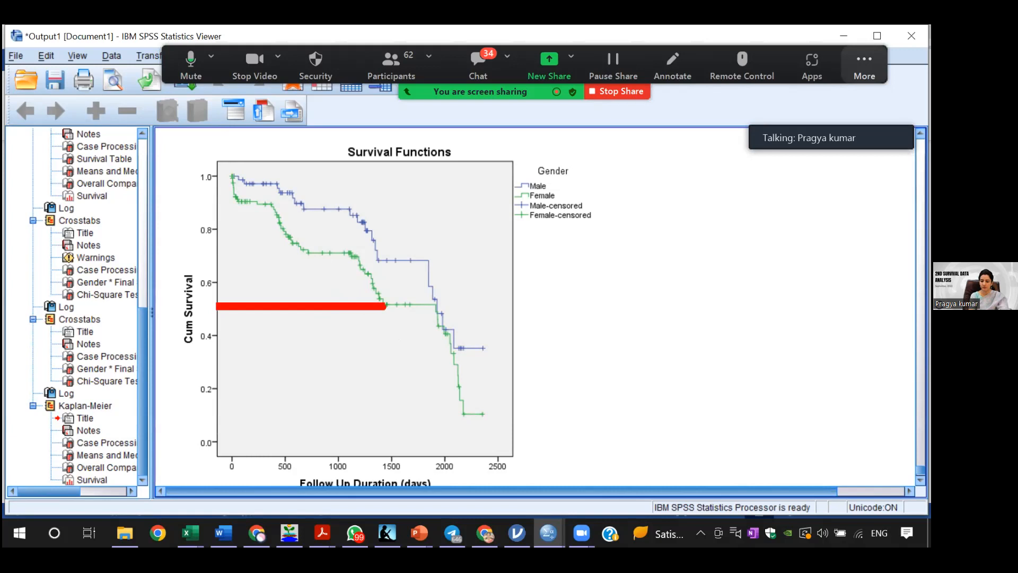
{"action": "left_click_drag", "start_coordinate": [384, 306], "coordinate": [384, 459]}
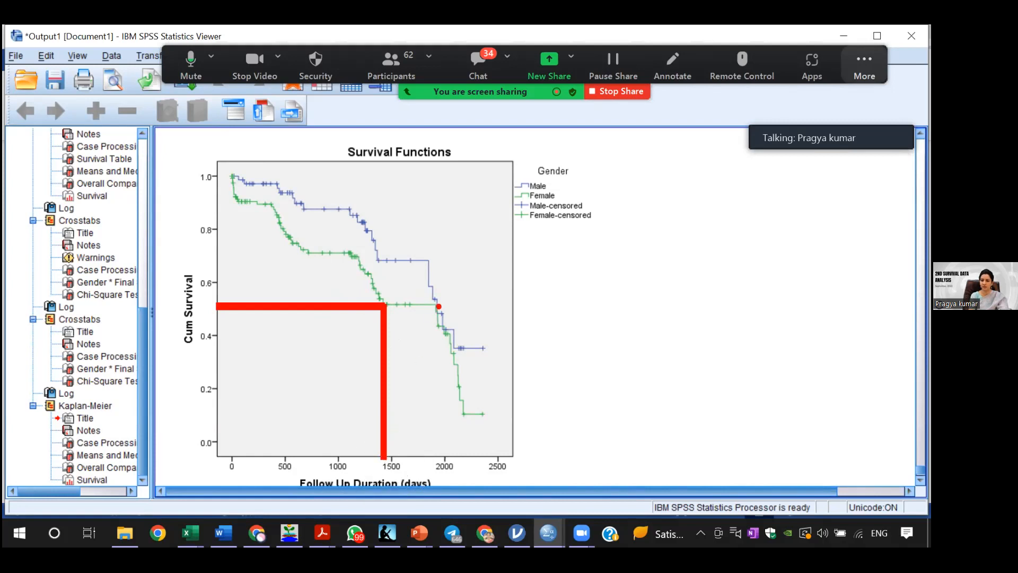
{"action": "left_click_drag", "start_coordinate": [439, 307], "coordinate": [441, 456]}
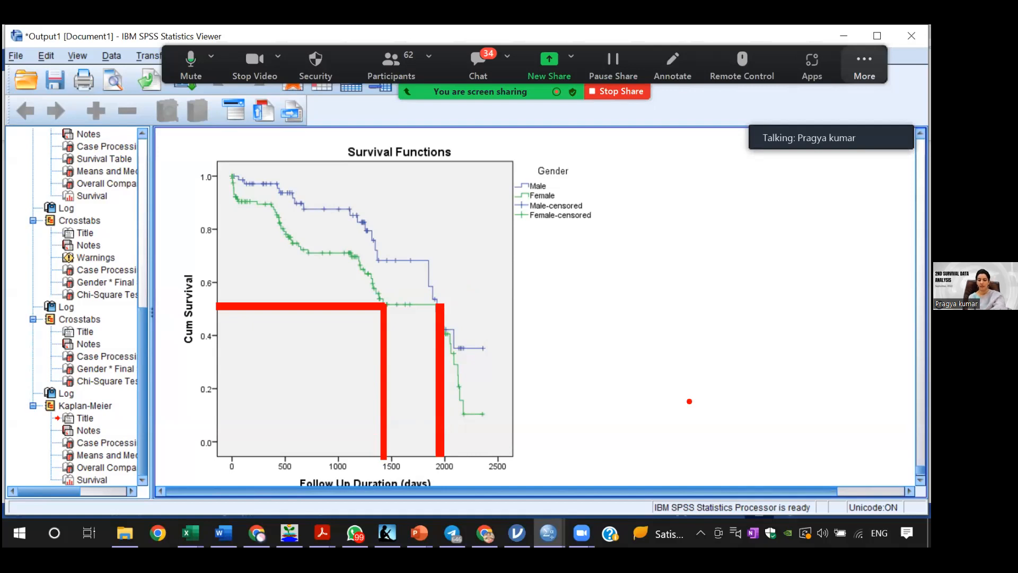
{"action": "key", "text": "Escape"}
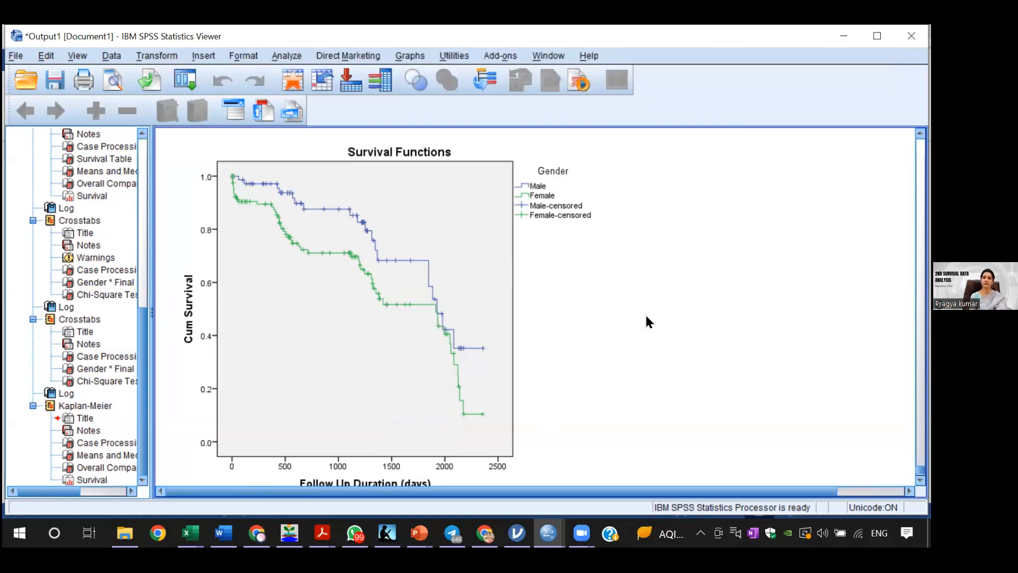
{"action": "left_click", "coordinate": [355, 164]}
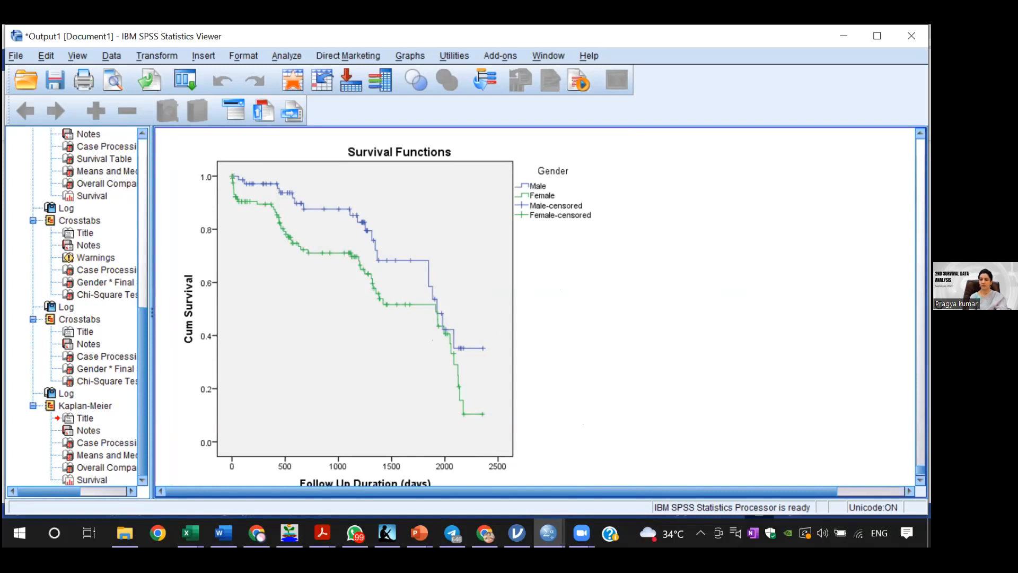
{"action": "scroll", "coordinate": [535, 308], "scroll_direction": "up", "scroll_amount": 3}
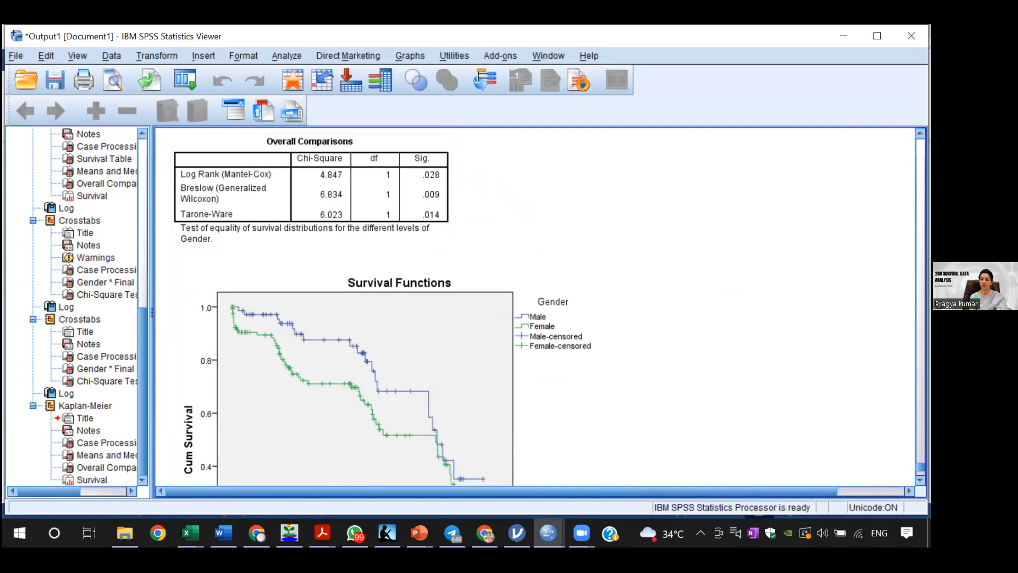
{"action": "scroll", "coordinate": [535, 305], "scroll_direction": "down", "scroll_amount": 4}
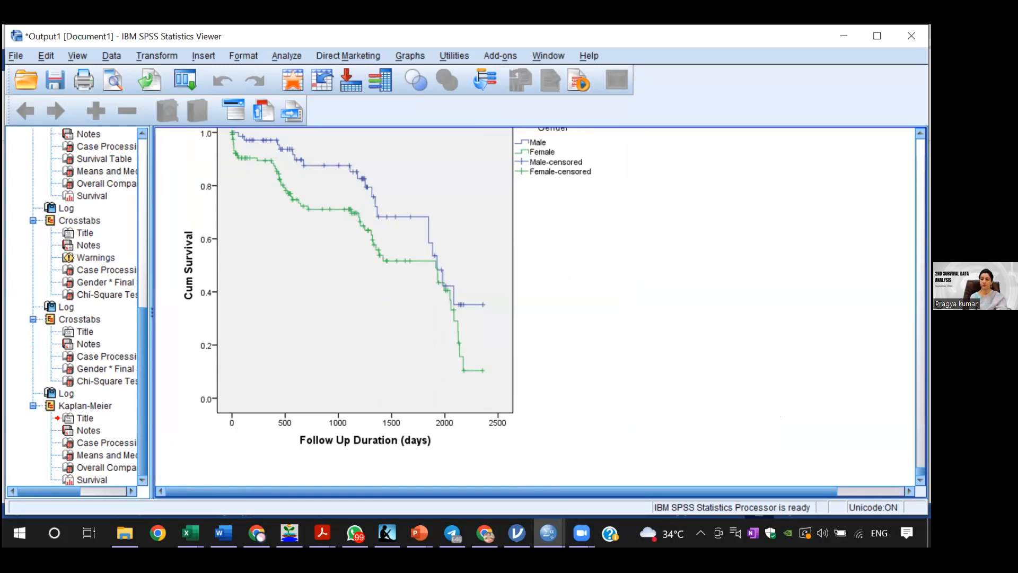
{"action": "scroll", "coordinate": [535, 307], "scroll_direction": "up", "scroll_amount": 6}
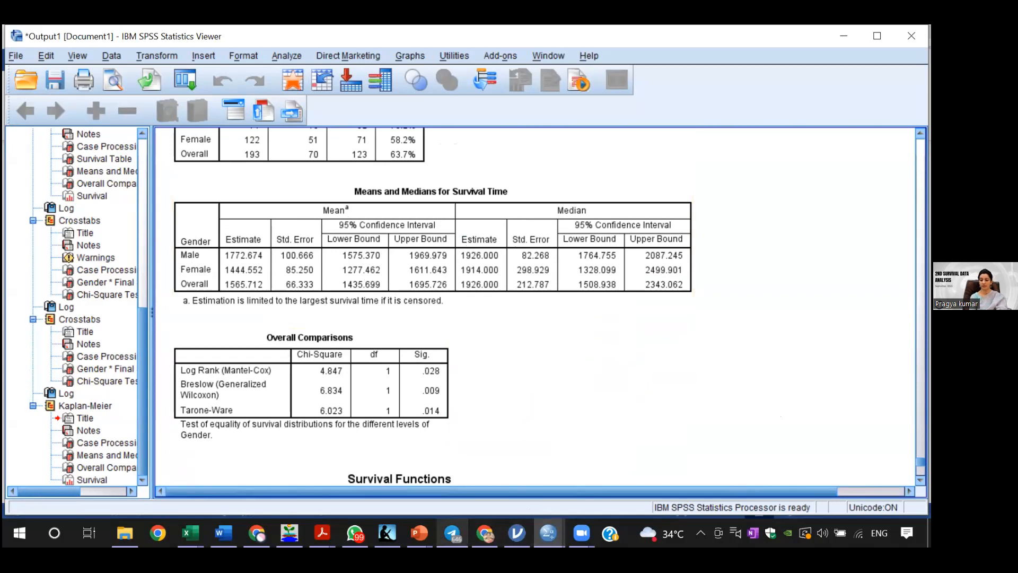
Step: Switch to the Word demo sheet and review the gender survival curve, the Table_1 median comparison and the log rank results
{"action": "mouse_move", "coordinate": [223, 533]}
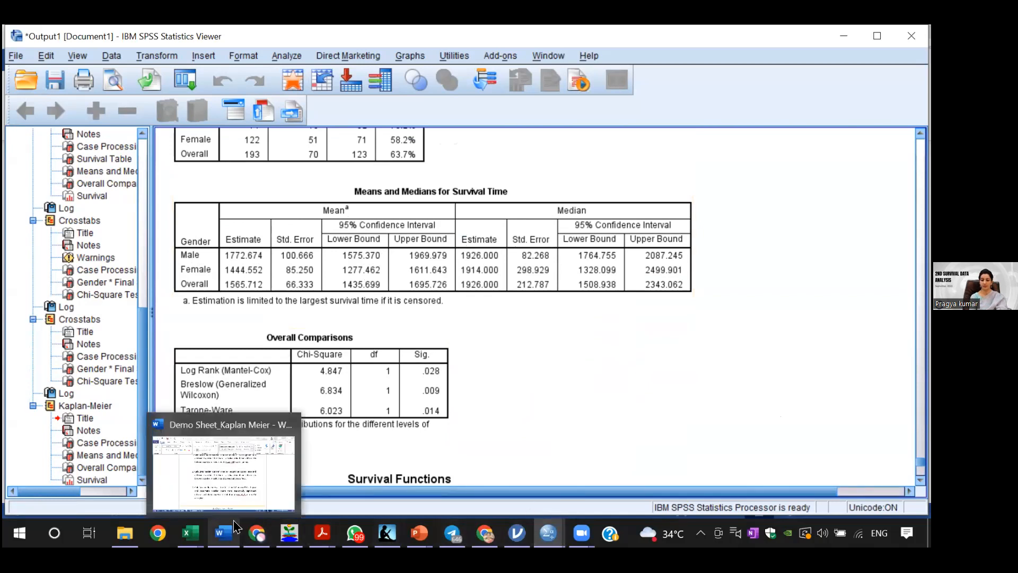
{"action": "left_click", "coordinate": [253, 477]}
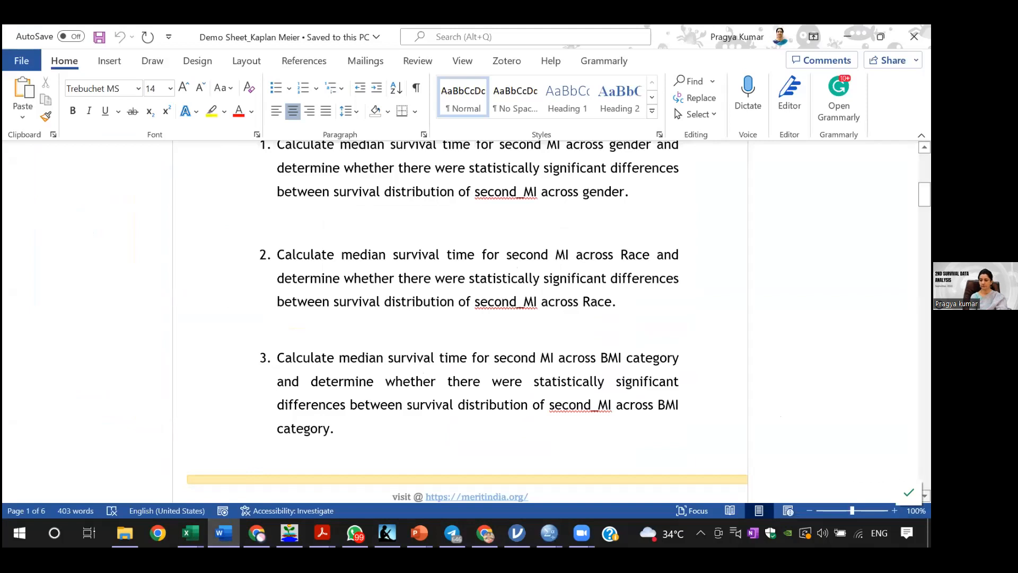
{"action": "scroll", "coordinate": [465, 318], "scroll_direction": "down", "scroll_amount": 1}
{"action": "scroll", "coordinate": [465, 318], "scroll_direction": "down", "scroll_amount": 10}
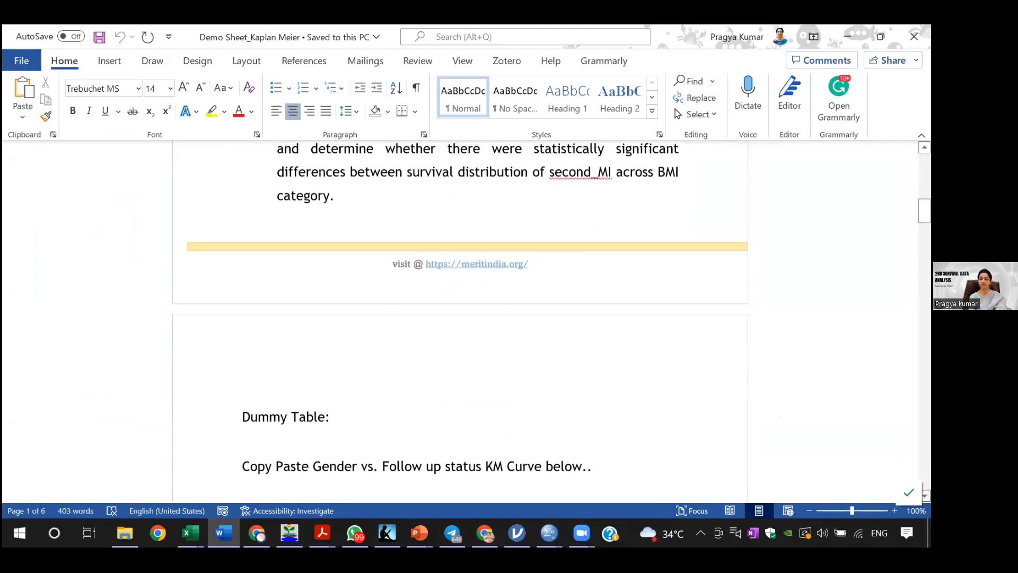
{"action": "scroll", "coordinate": [466, 318], "scroll_direction": "down", "scroll_amount": 6}
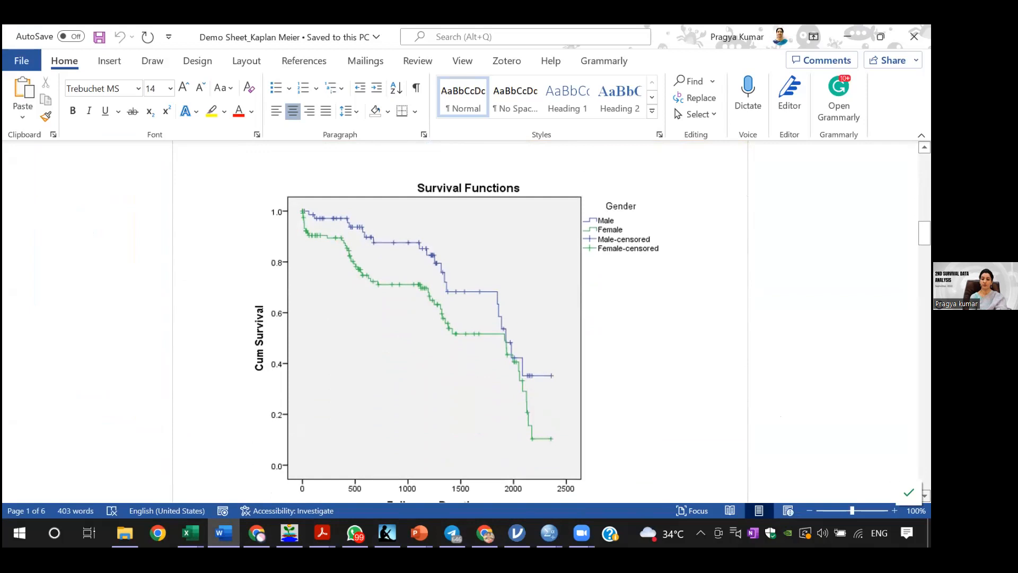
{"action": "scroll", "coordinate": [465, 318], "scroll_direction": "down", "scroll_amount": 9}
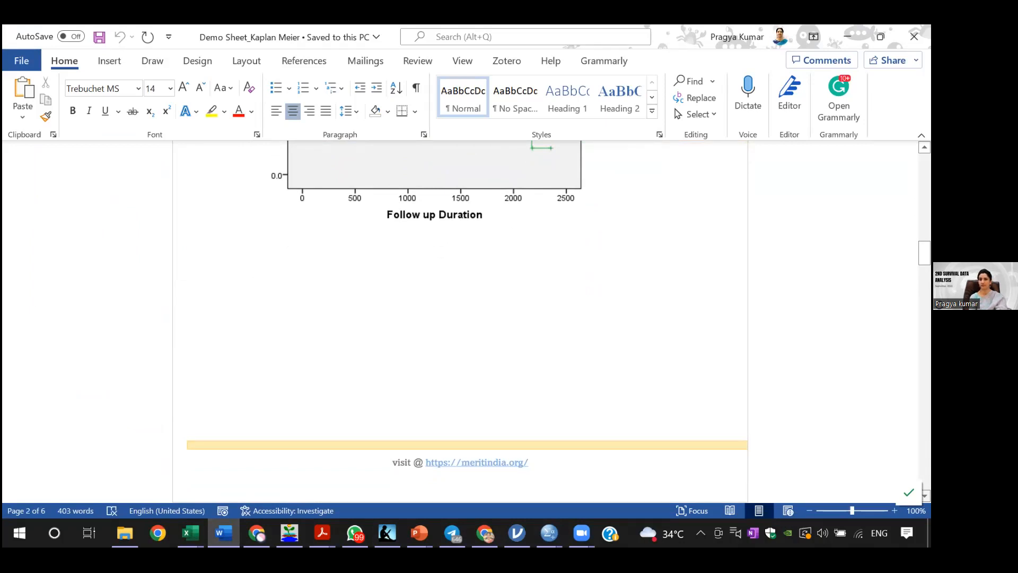
{"action": "scroll", "coordinate": [466, 318], "scroll_direction": "down", "scroll_amount": 6}
{"action": "scroll", "coordinate": [577, 336], "scroll_direction": "down", "scroll_amount": 5}
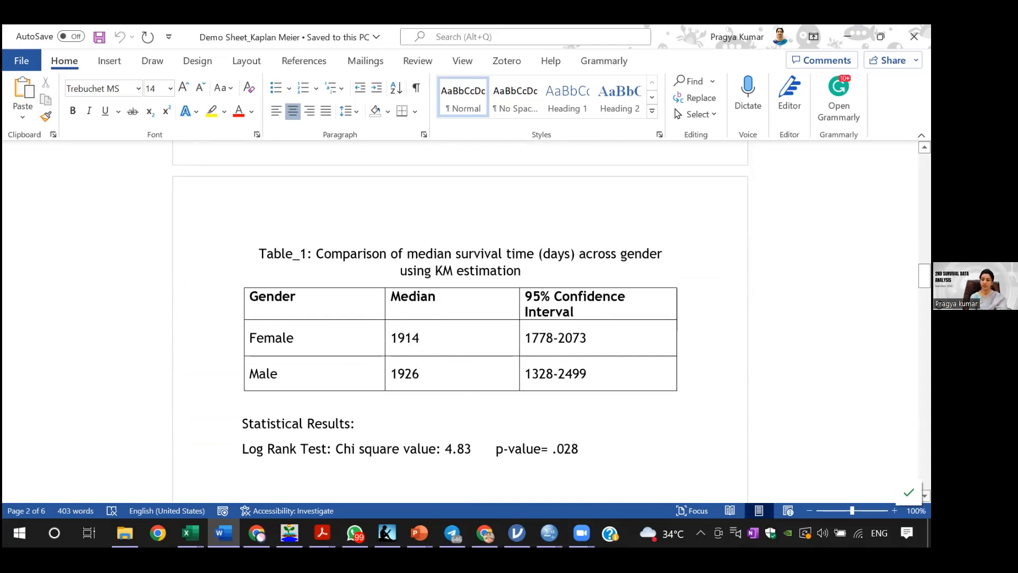
{"action": "scroll", "coordinate": [753, 341], "scroll_direction": "down", "scroll_amount": 5}
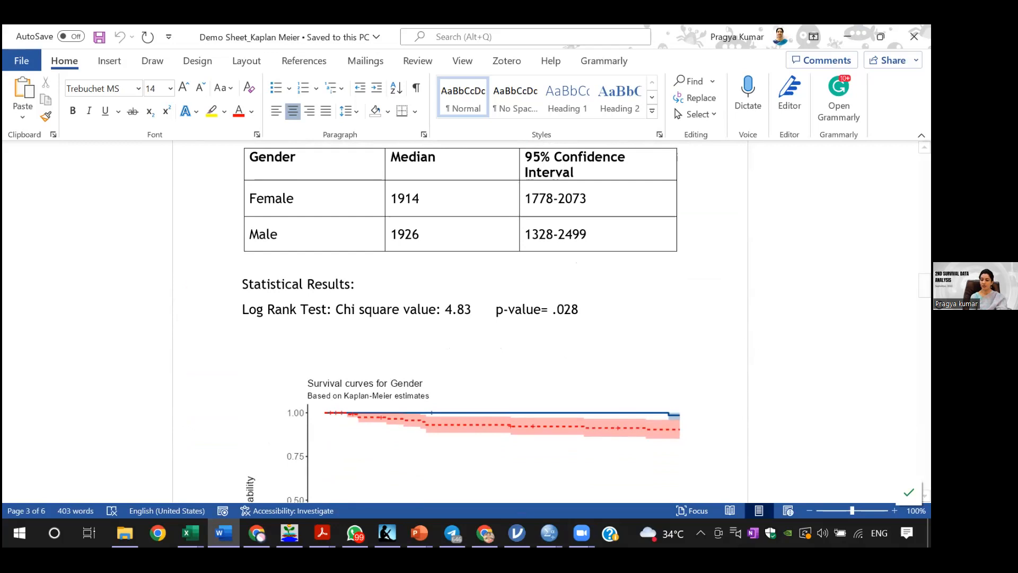
{"action": "scroll", "coordinate": [460, 318], "scroll_direction": "down", "scroll_amount": 3}
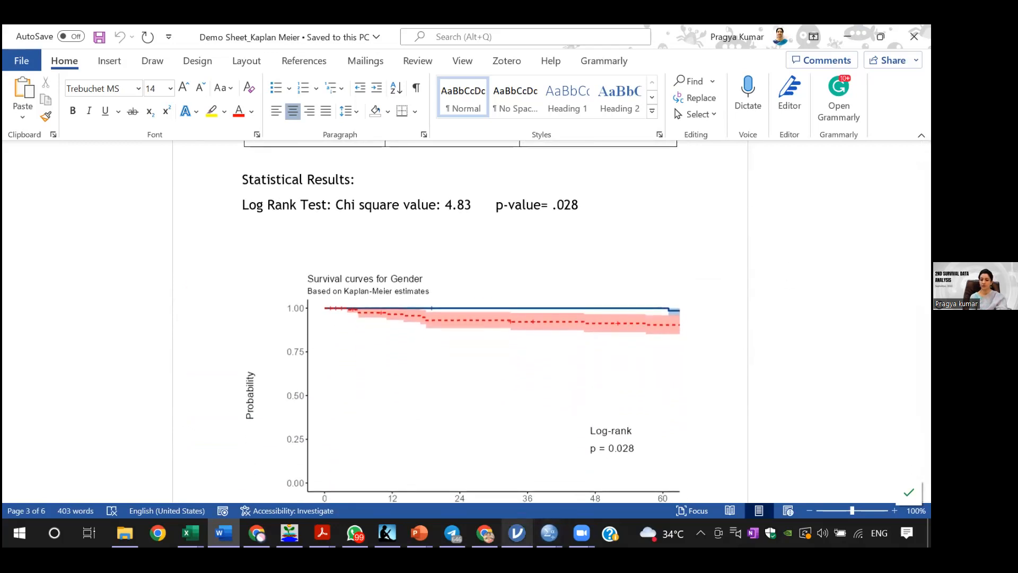
Step: Switch to the jamovi survival analysis and remove BMI_Cat, FU_Status and FU_Dur from their variable assignments
{"action": "mouse_move", "coordinate": [517, 532]}
{"action": "left_click", "coordinate": [556, 477]}
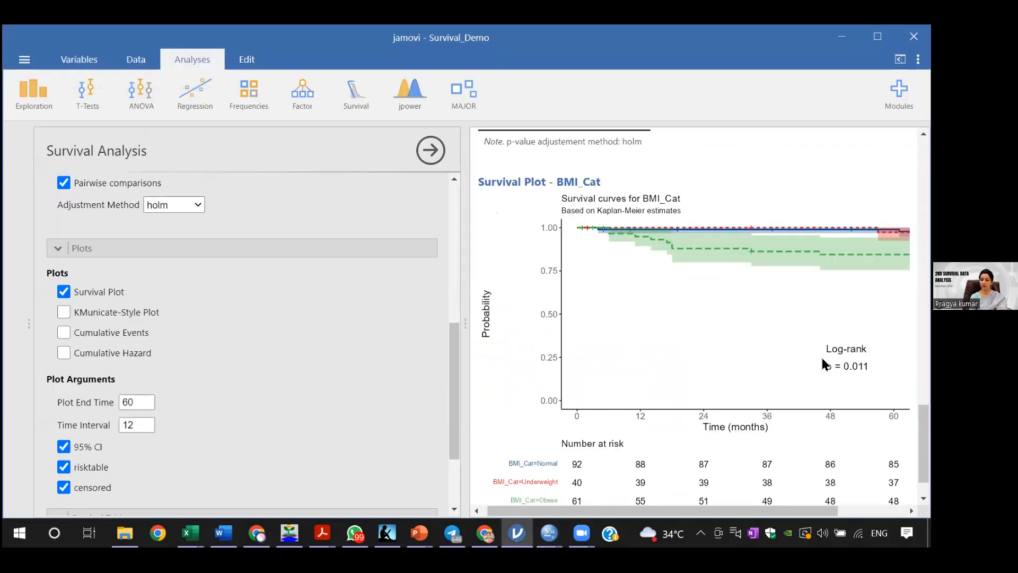
{"action": "scroll", "coordinate": [625, 314], "scroll_direction": "up", "scroll_amount": 5}
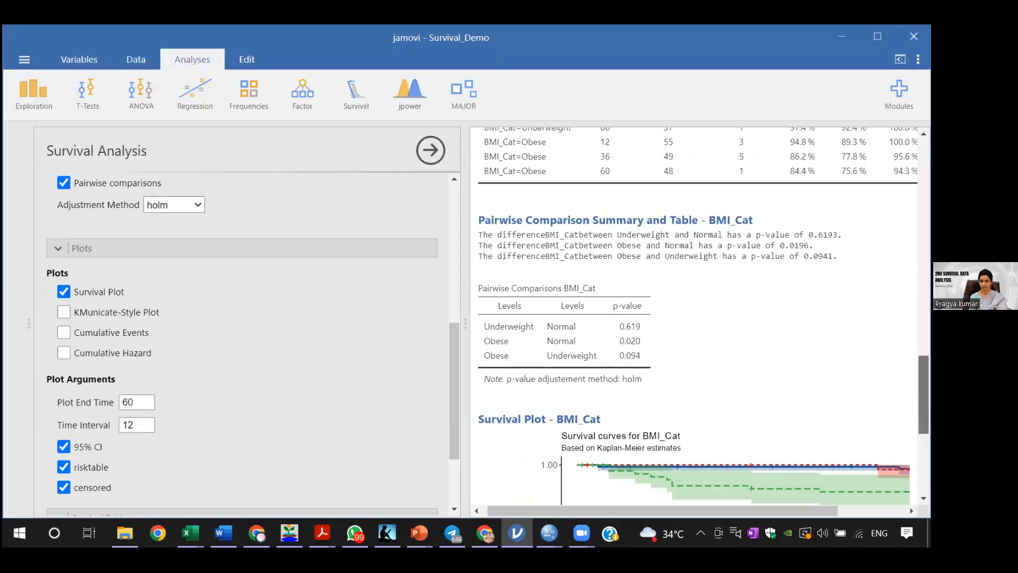
{"action": "scroll", "coordinate": [447, 268], "scroll_direction": "up", "scroll_amount": 8}
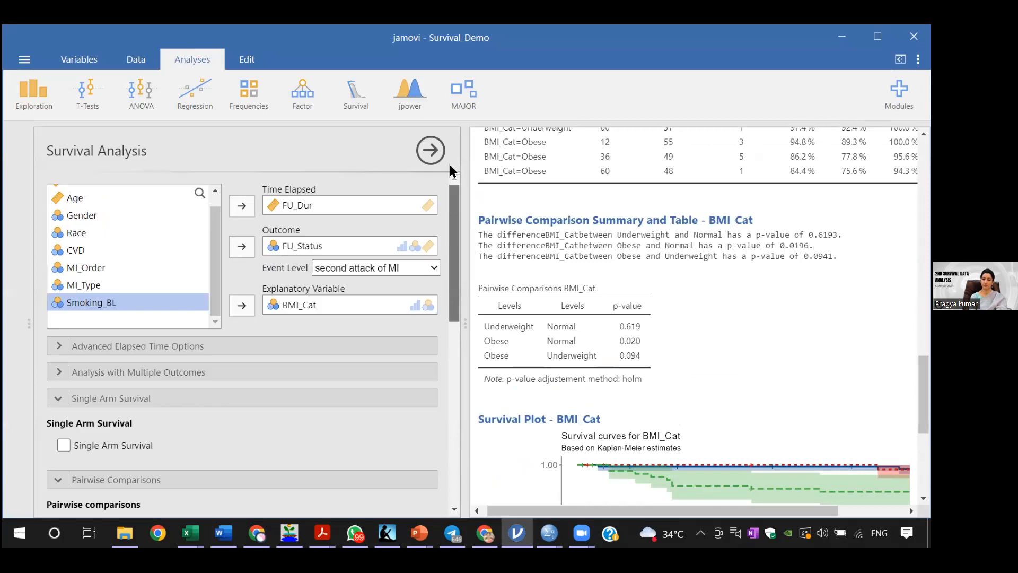
{"action": "left_click", "coordinate": [334, 305]}
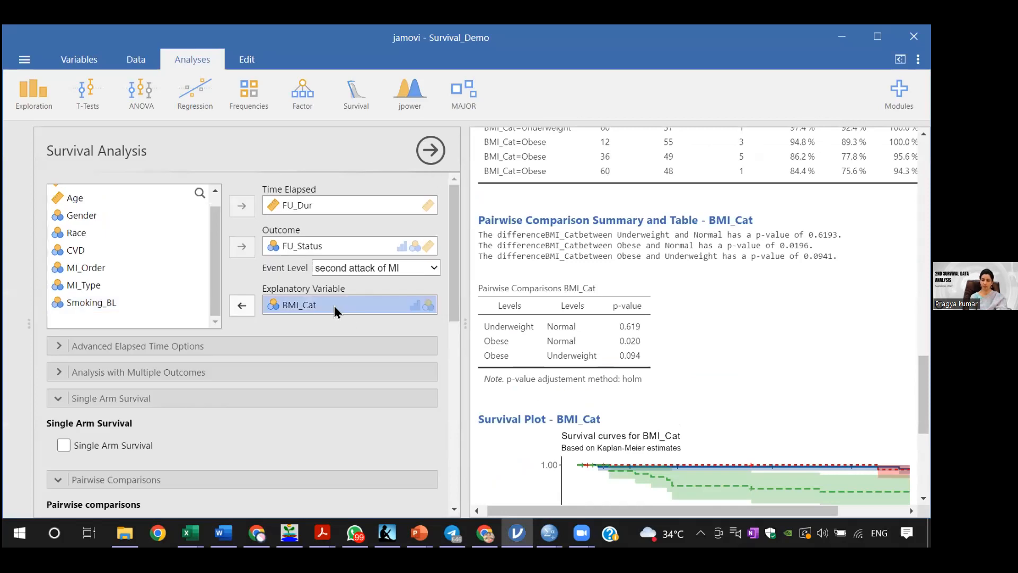
{"action": "left_click", "coordinate": [242, 305]}
{"action": "left_click", "coordinate": [324, 268]}
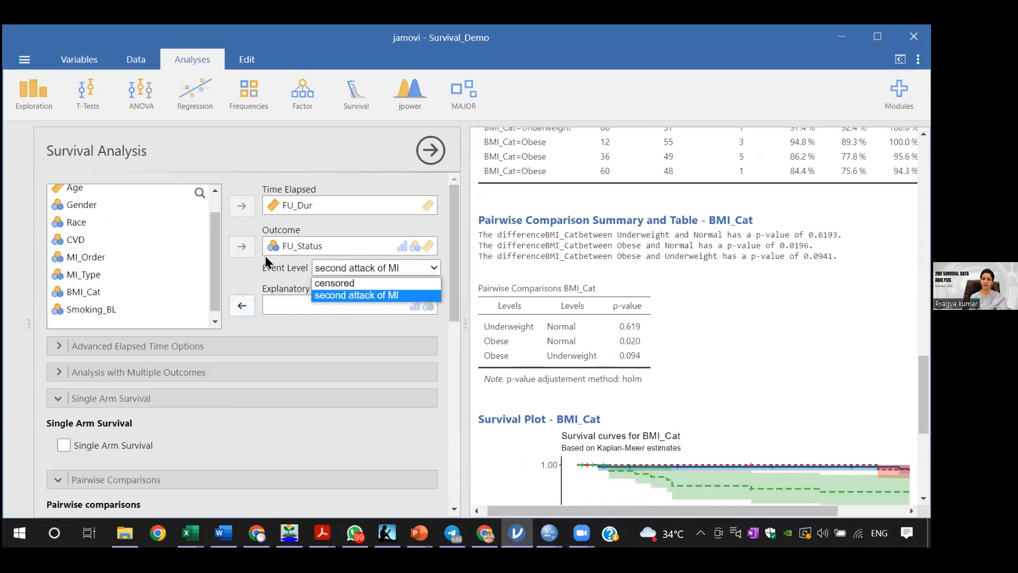
{"action": "left_click", "coordinate": [281, 246]}
{"action": "left_click", "coordinate": [281, 246]}
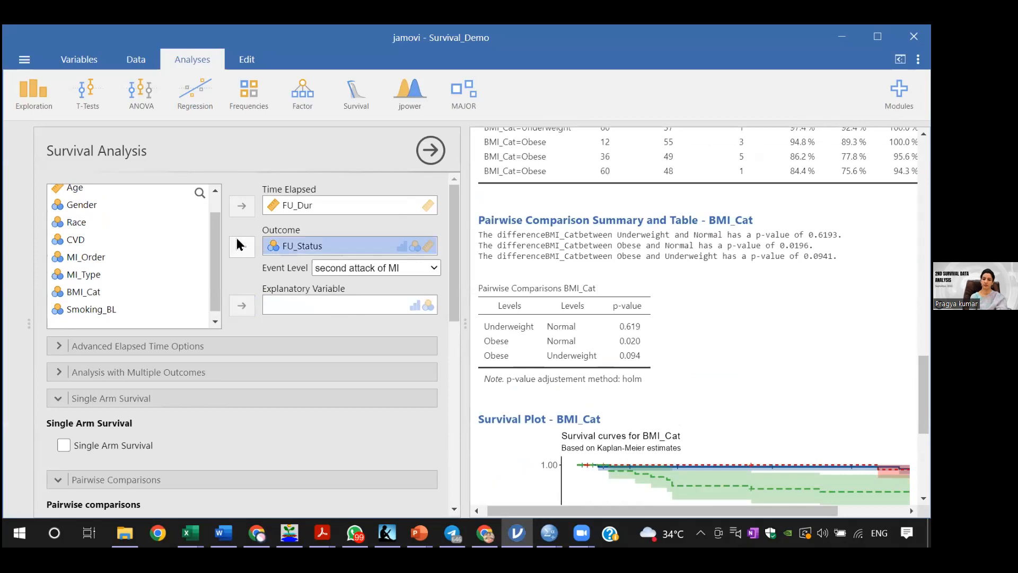
{"action": "left_click", "coordinate": [240, 245]}
{"action": "left_click", "coordinate": [285, 206]}
{"action": "left_click", "coordinate": [242, 206]}
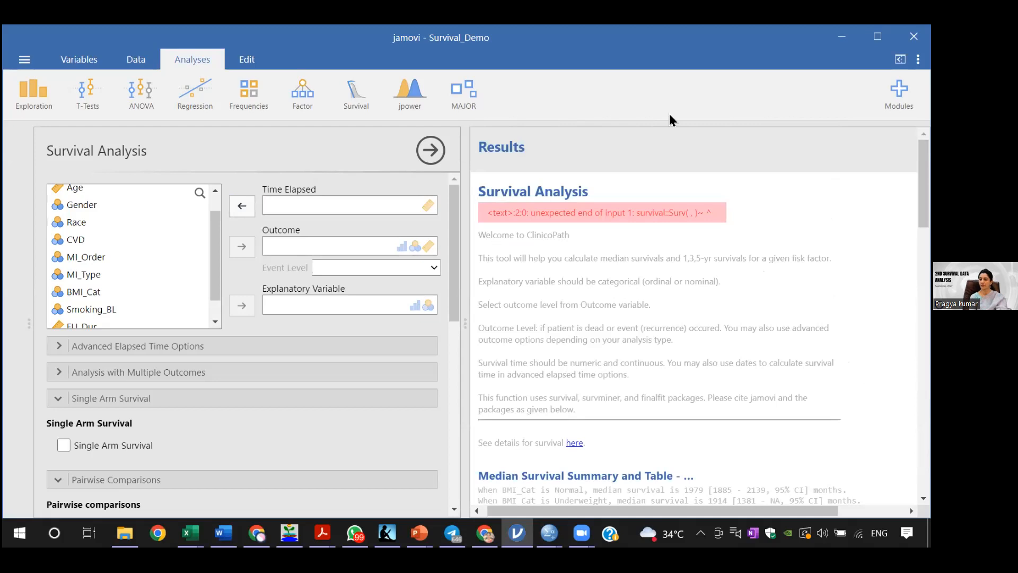
Step: Assign FU_Dur as the elapsed time and FU_Status as the outcome, with second attack of MI as the event level
{"action": "left_click", "coordinate": [353, 98]}
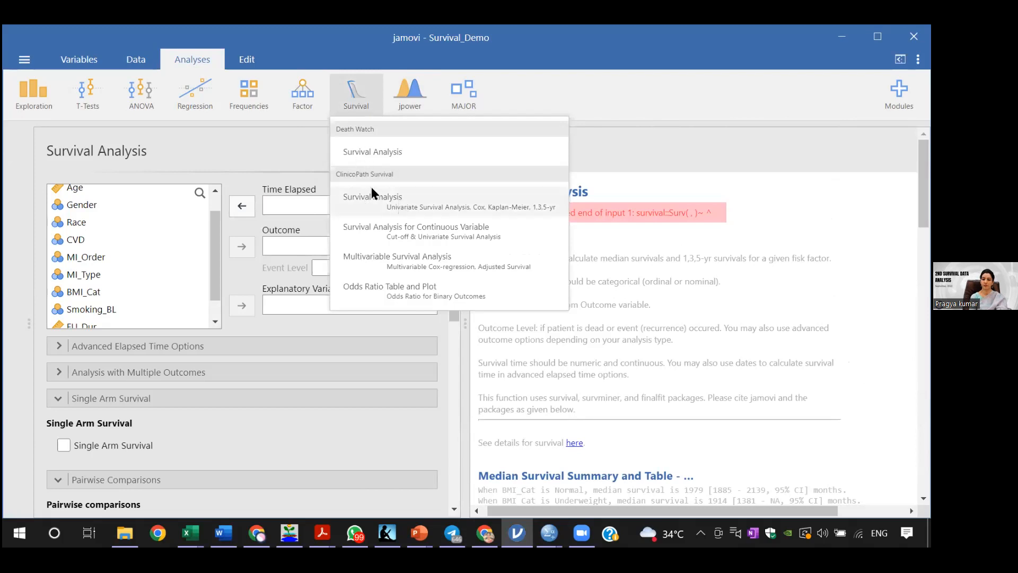
{"action": "left_click", "coordinate": [263, 144]}
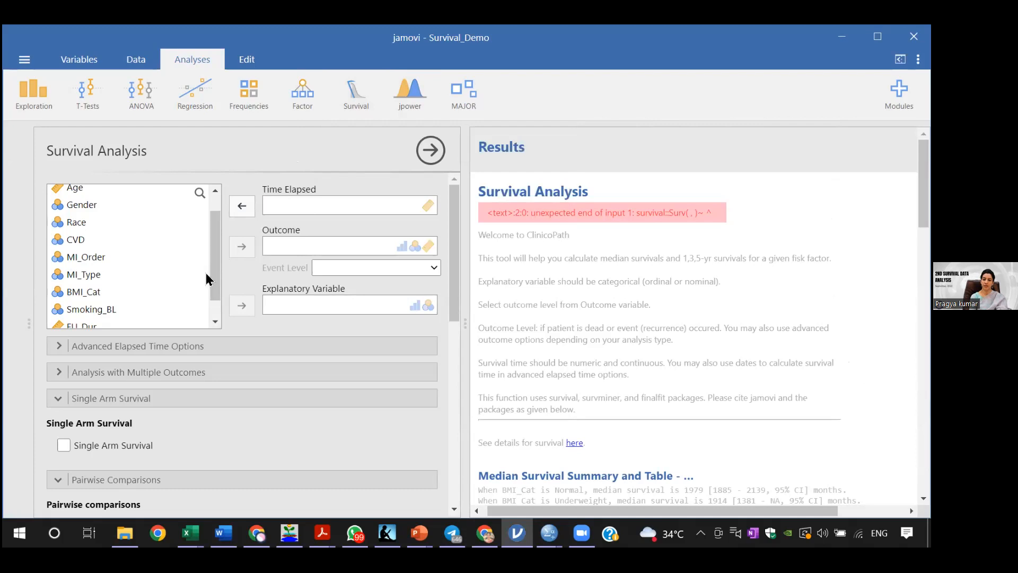
{"action": "left_click_drag", "start_coordinate": [216, 276], "coordinate": [214, 300]}
{"action": "left_click", "coordinate": [123, 303]}
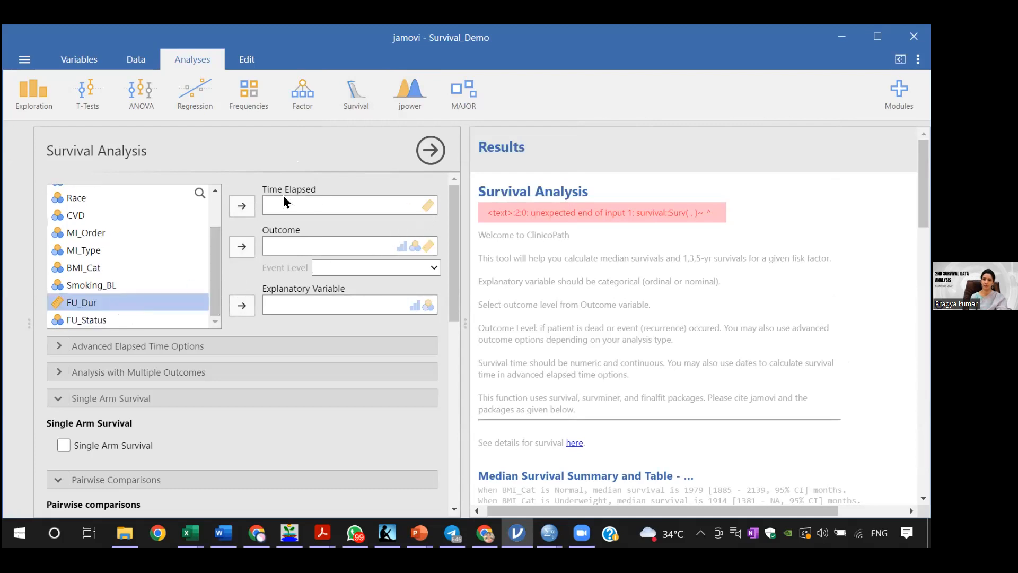
{"action": "left_click", "coordinate": [242, 205]}
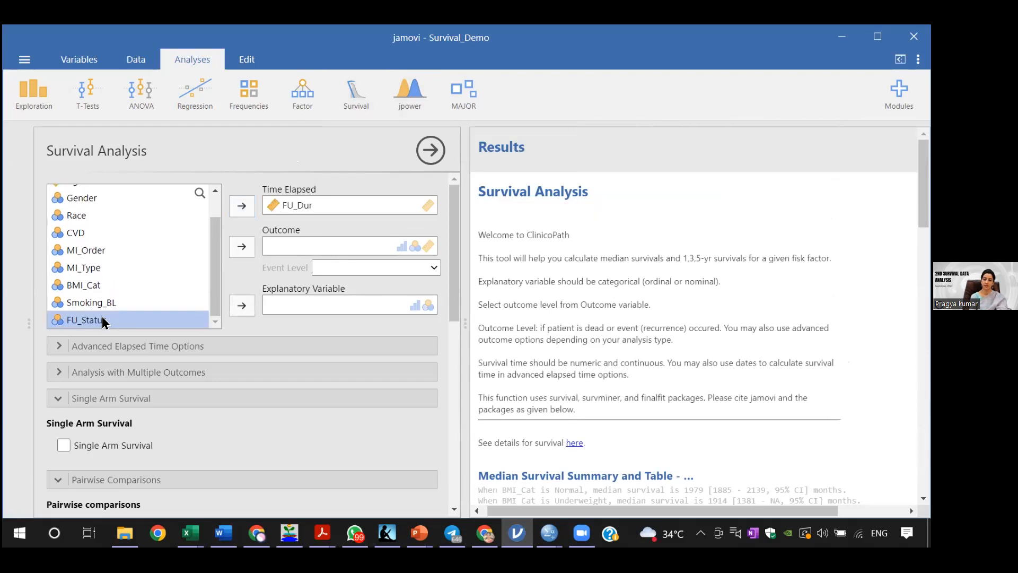
{"action": "left_click", "coordinate": [242, 247]}
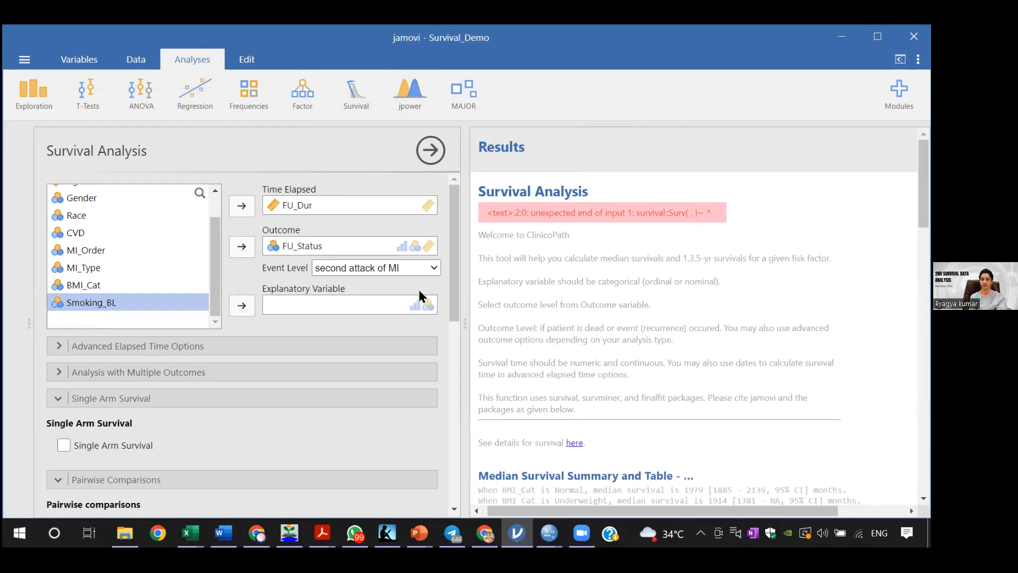
{"action": "left_click", "coordinate": [433, 269]}
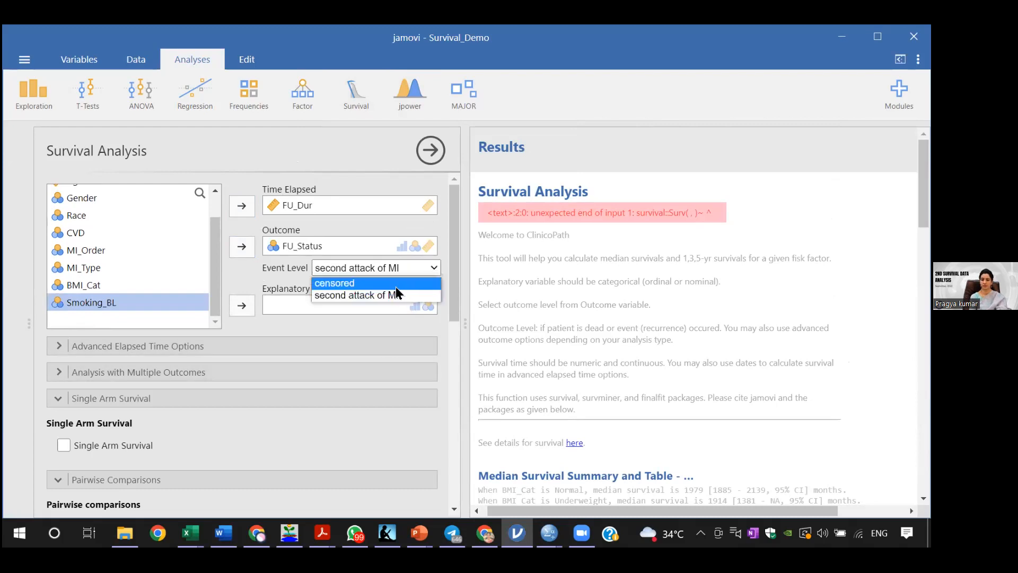
{"action": "left_click", "coordinate": [394, 295]}
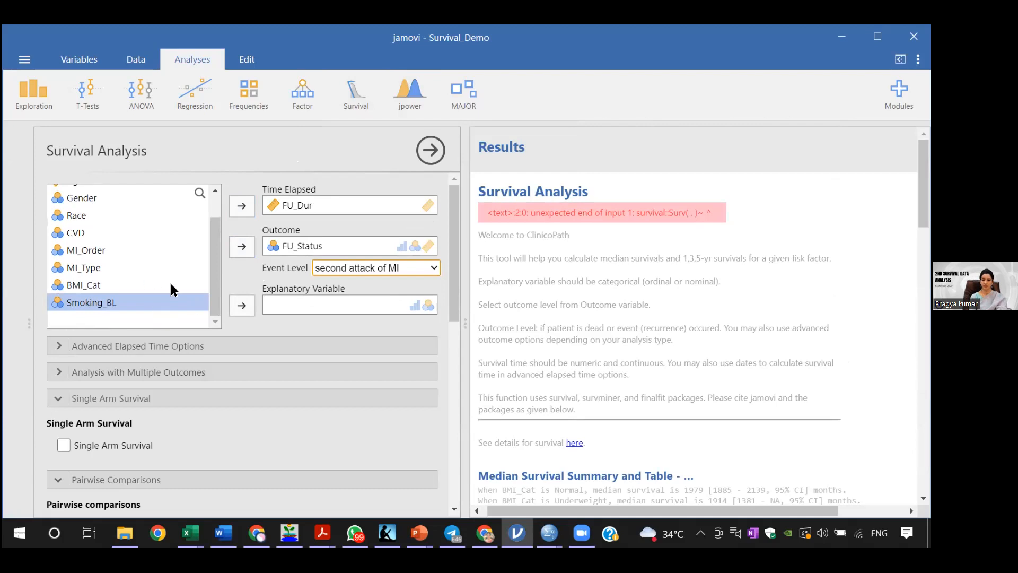
Step: Assign Gender as the explanatory variable of the survival analysis
{"action": "left_click_drag", "start_coordinate": [216, 294], "coordinate": [217, 272]}
{"action": "left_click", "coordinate": [80, 228]}
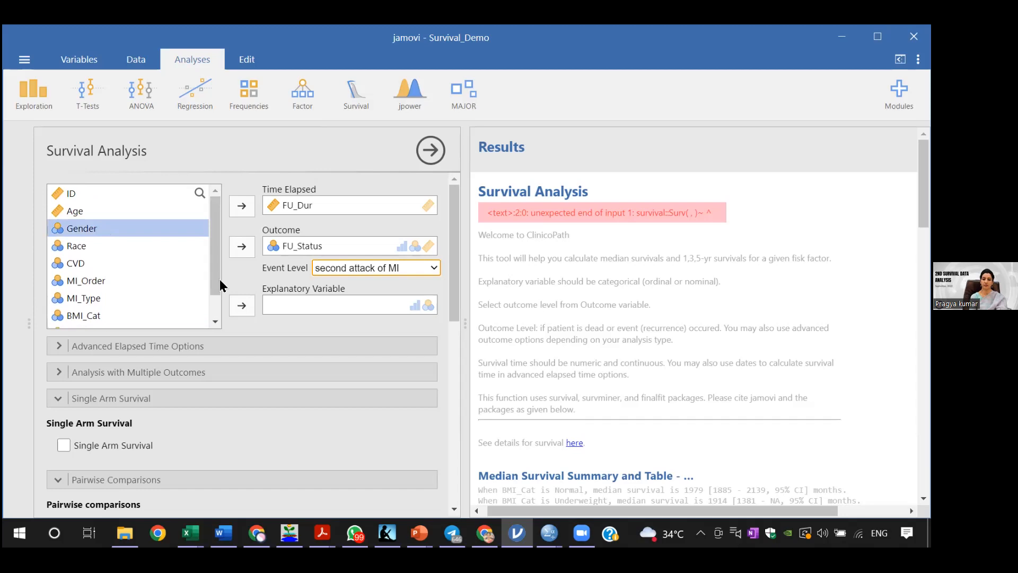
{"action": "left_click", "coordinate": [242, 305]}
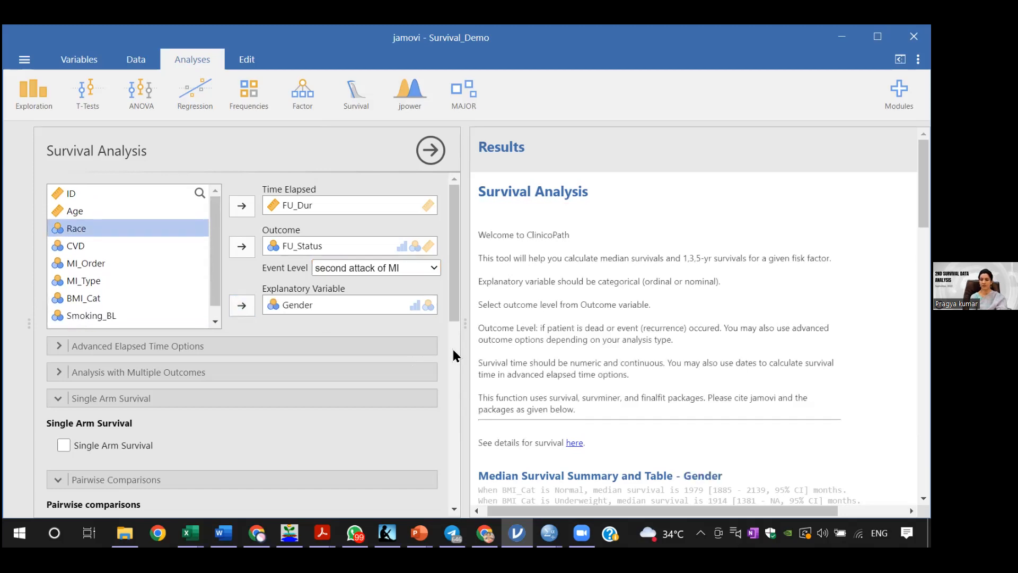
Step: Turn off pairwise comparisons and clear the survival table cutpoints for the Gender analysis
{"action": "left_click_drag", "start_coordinate": [449, 305], "coordinate": [450, 361]}
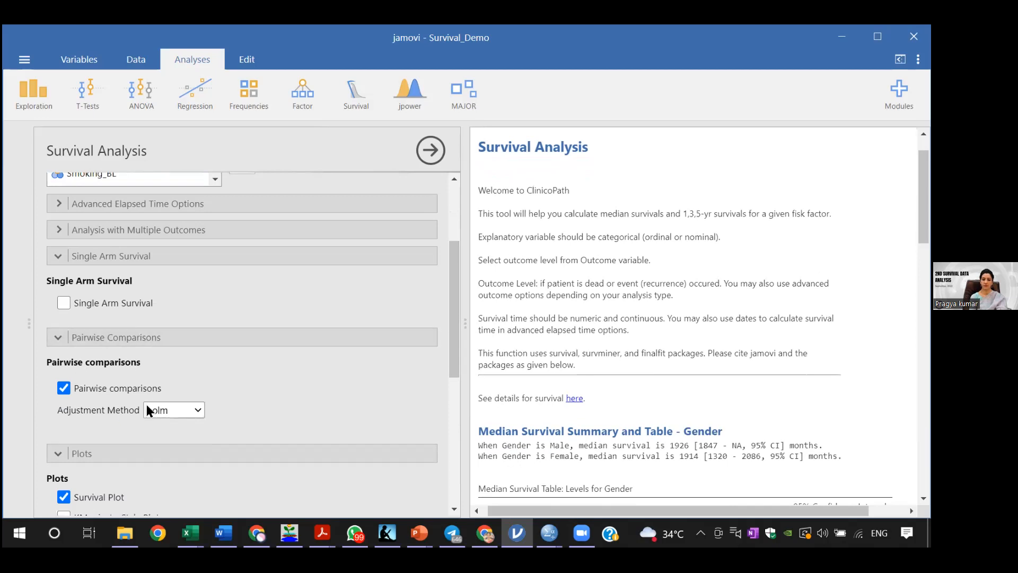
{"action": "left_click", "coordinate": [65, 388]}
{"action": "left_click_drag", "start_coordinate": [450, 336], "coordinate": [454, 402]}
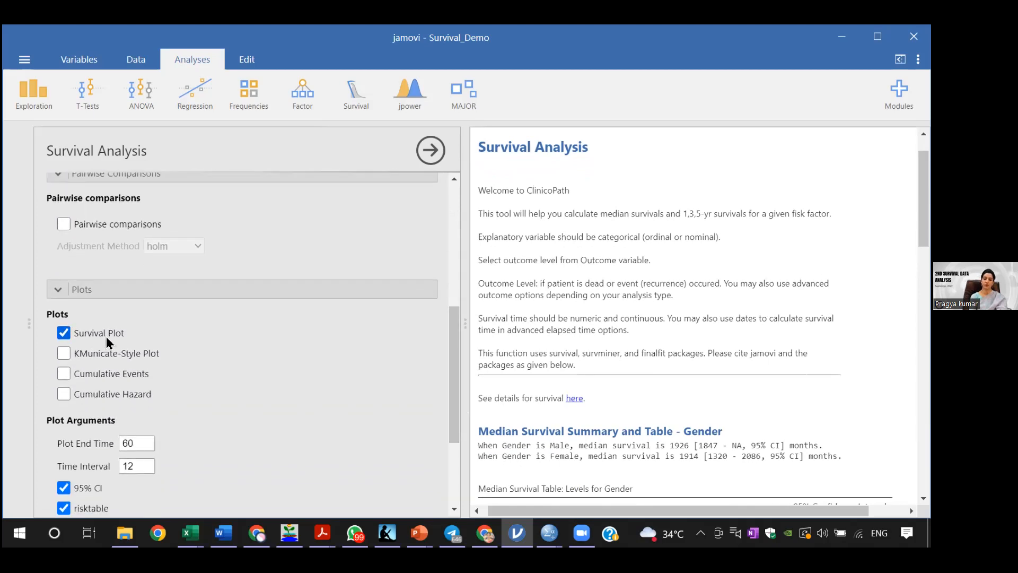
{"action": "left_click_drag", "start_coordinate": [451, 383], "coordinate": [454, 439]}
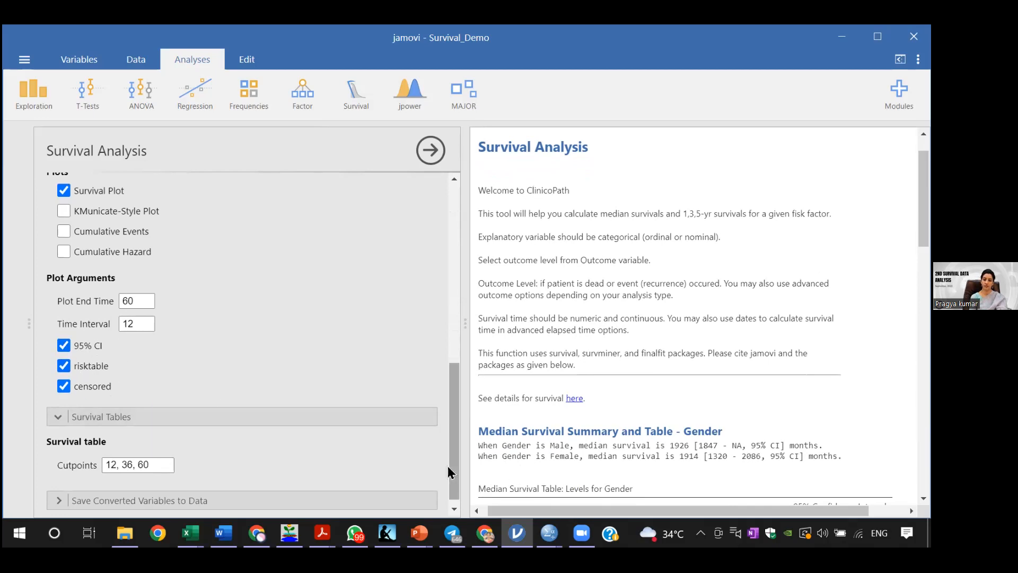
{"action": "left_click_drag", "start_coordinate": [455, 457], "coordinate": [460, 486]}
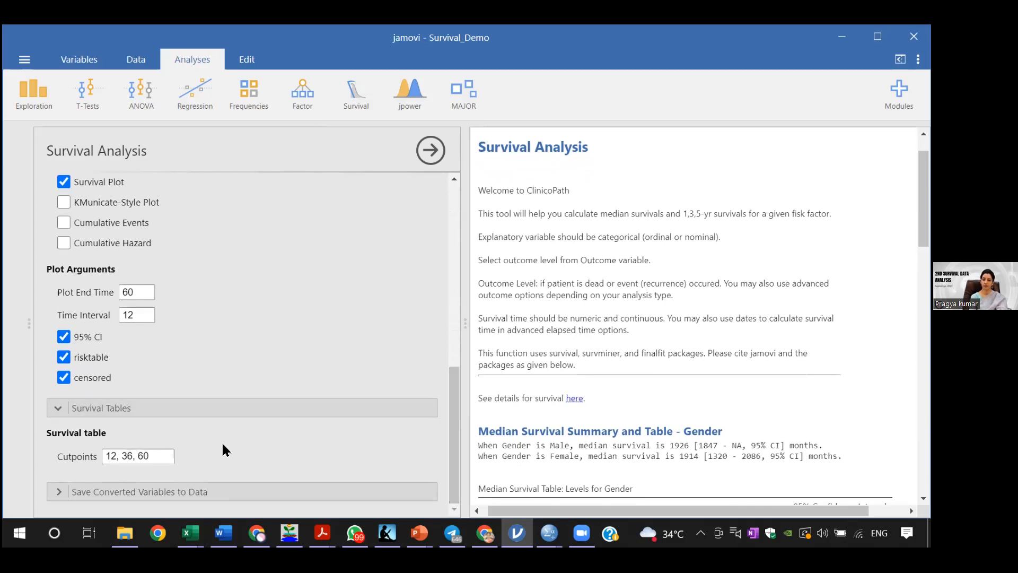
{"action": "left_click", "coordinate": [146, 457]}
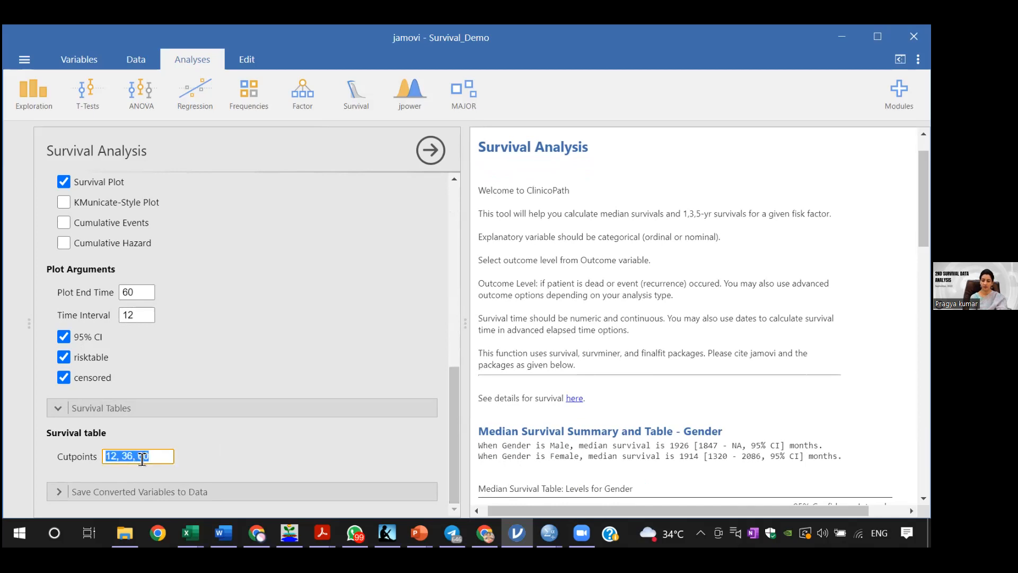
{"action": "key", "text": "BackSpace"}
{"action": "left_click", "coordinate": [210, 448]}
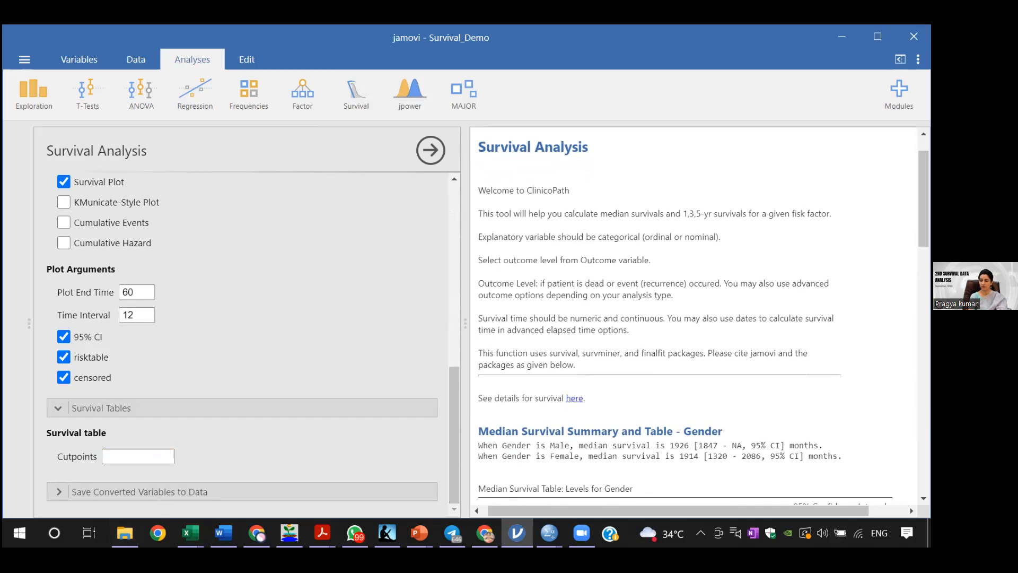
Step: Examine the Gender results: median survival table, Cox regression, 1, 3, 5-year survival, and the survival plot with its log-rank p-value and numbers at risk
{"action": "scroll", "coordinate": [764, 346], "scroll_direction": "down", "scroll_amount": 4}
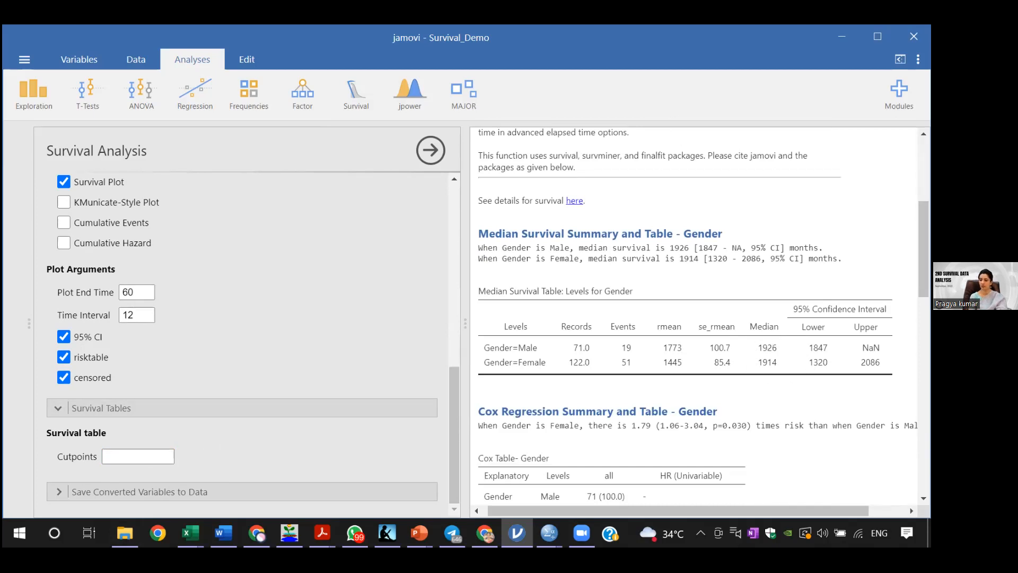
{"action": "scroll", "coordinate": [695, 313], "scroll_direction": "down", "scroll_amount": 4}
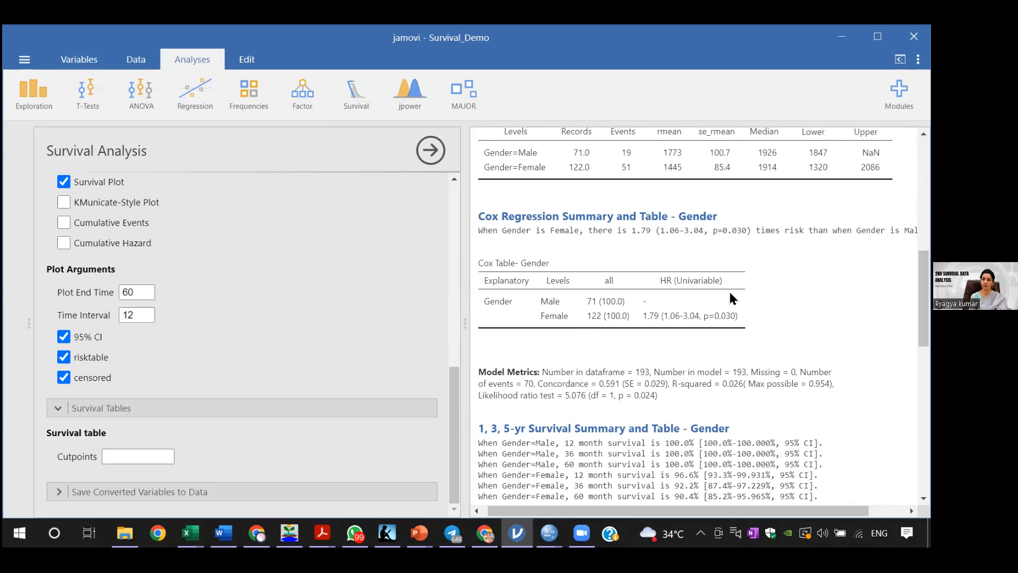
{"action": "scroll", "coordinate": [699, 316], "scroll_direction": "down", "scroll_amount": 5}
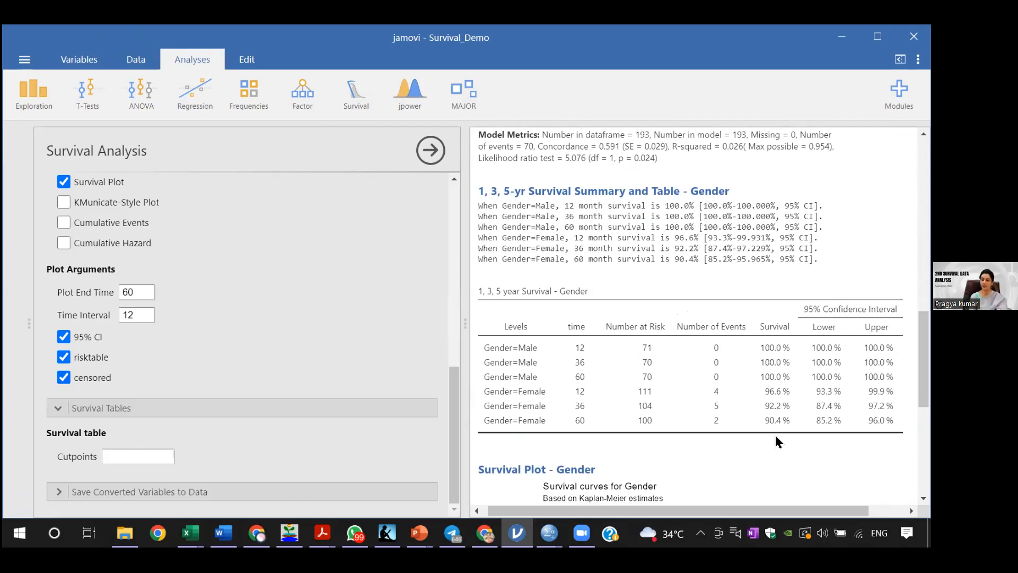
{"action": "scroll", "coordinate": [694, 317], "scroll_direction": "down", "scroll_amount": 3}
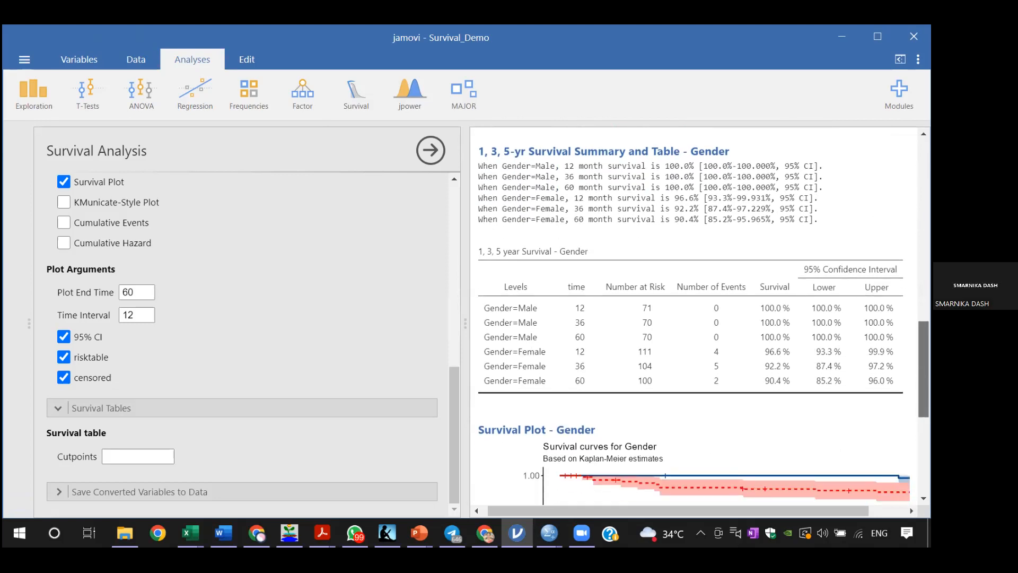
{"action": "left_click_drag", "start_coordinate": [924, 404], "coordinate": [924, 412]}
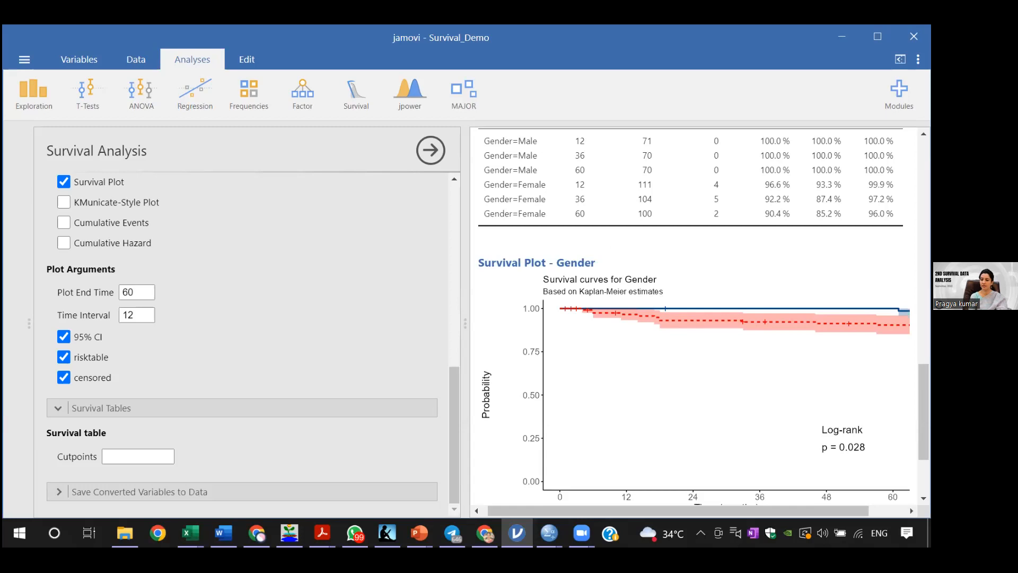
{"action": "scroll", "coordinate": [695, 318], "scroll_direction": "down", "scroll_amount": 3}
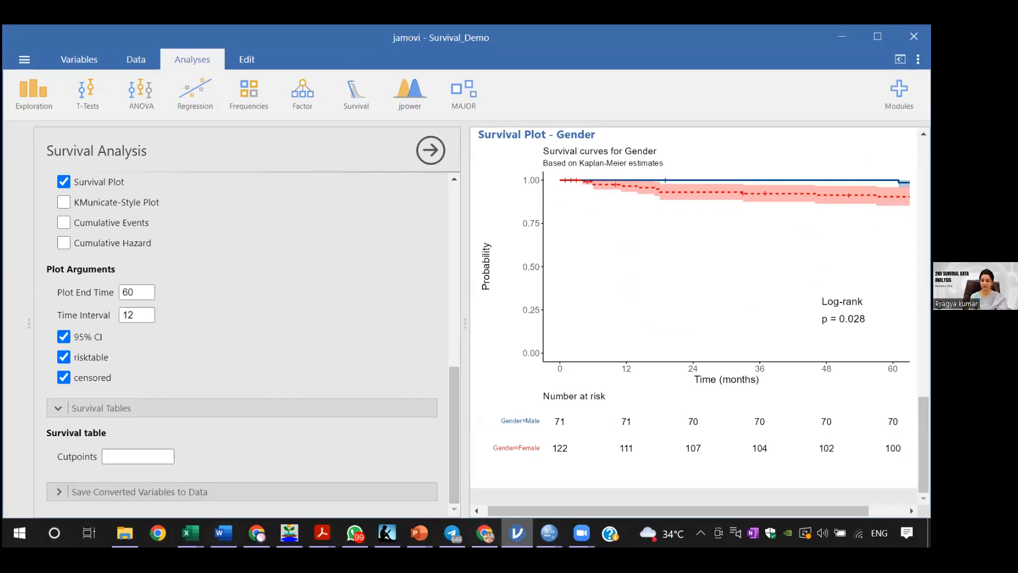
Step: Switch to the Word demo sheet and read the interpretation below the Kaplan-Meier curves for gender
{"action": "mouse_move", "coordinate": [223, 532]}
{"action": "left_click", "coordinate": [260, 472]}
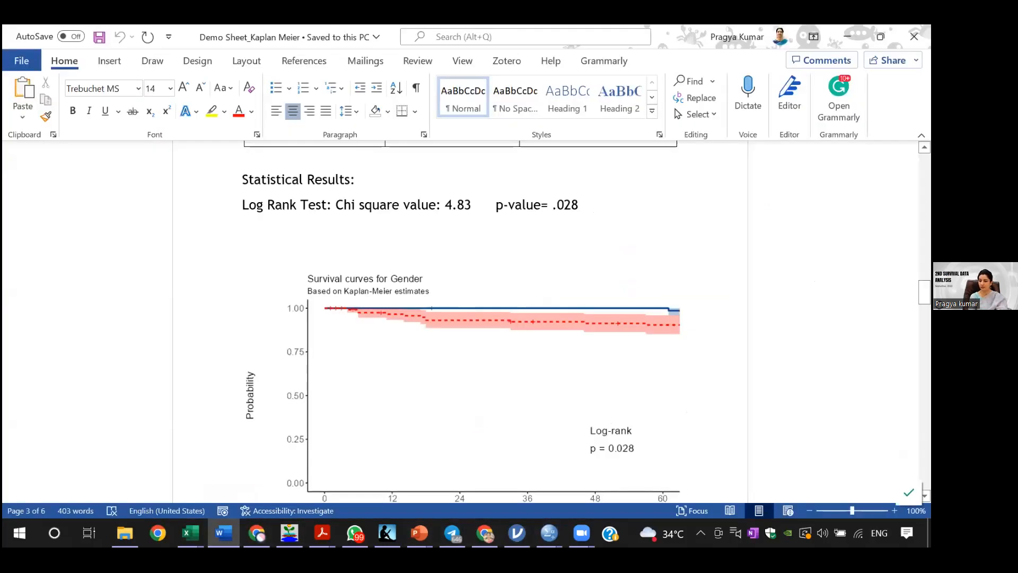
{"action": "scroll", "coordinate": [460, 318], "scroll_direction": "down", "scroll_amount": 7}
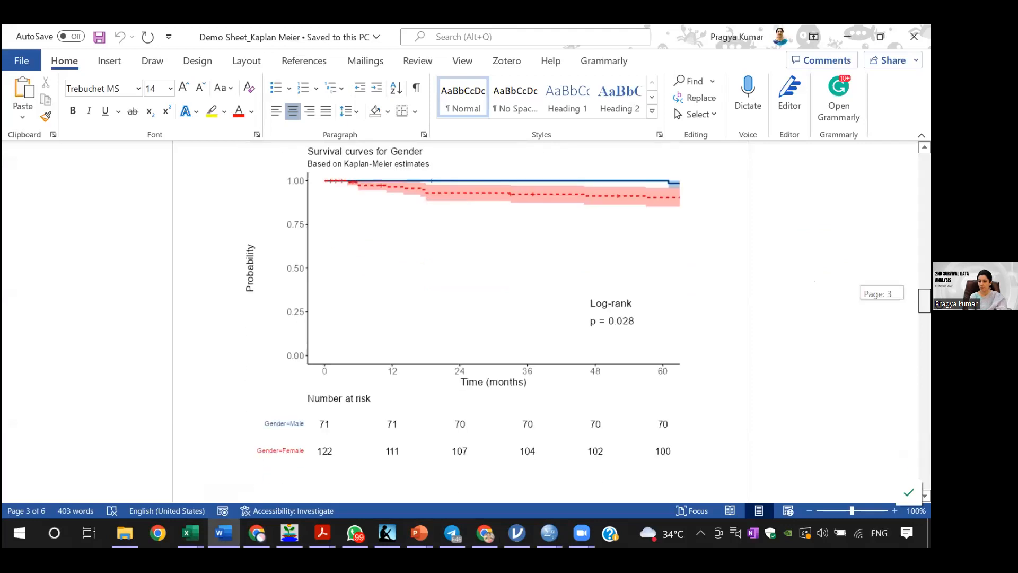
{"action": "scroll", "coordinate": [460, 318], "scroll_direction": "down", "scroll_amount": 5}
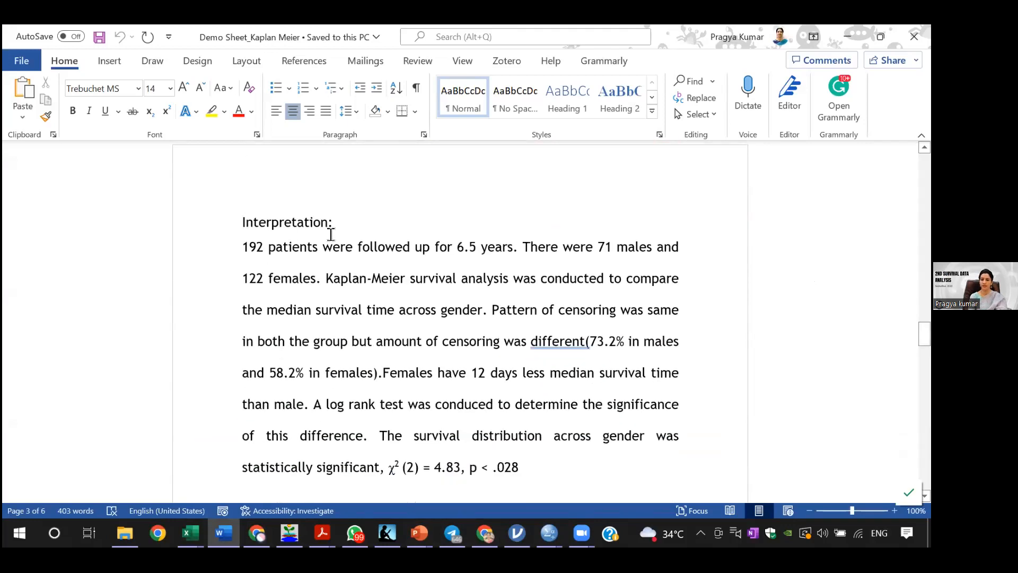
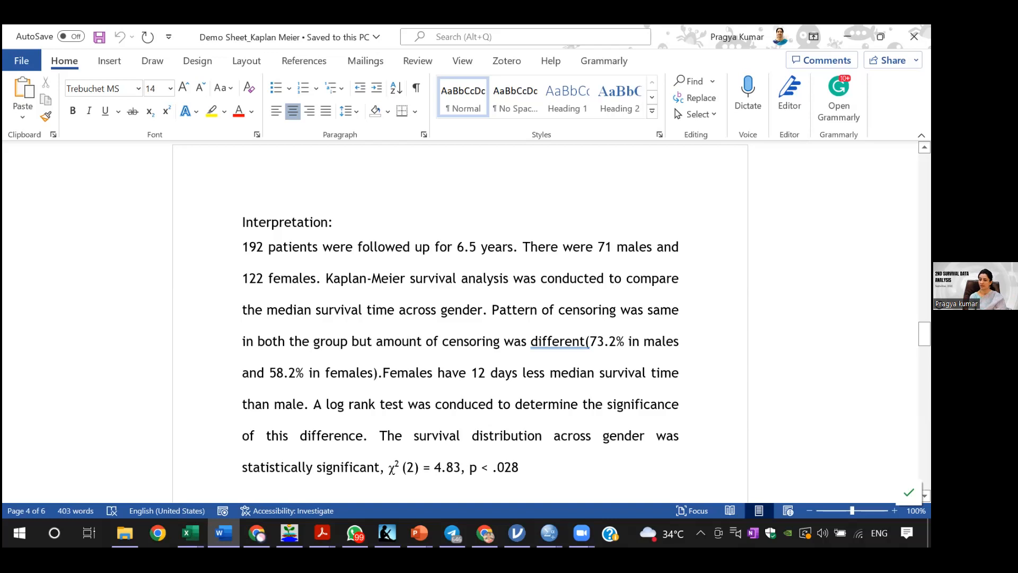
Step: Switch to the SPSS data editor and replace Gender with BMI Categories as the factor of the Kaplan-Meier analysis
{"action": "scroll", "coordinate": [552, 307], "scroll_direction": "down", "scroll_amount": 1}
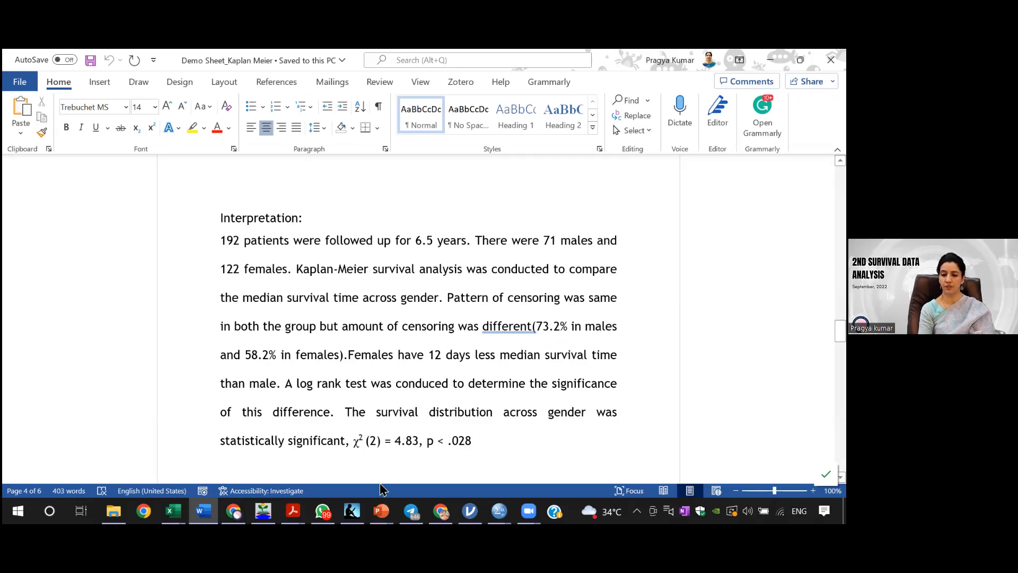
{"action": "mouse_move", "coordinate": [500, 511]}
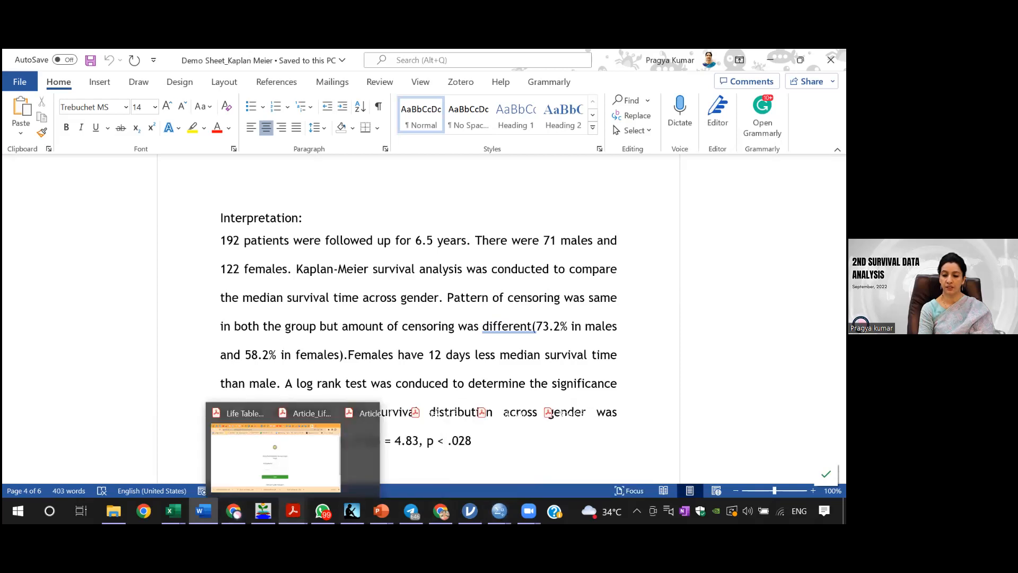
{"action": "left_click", "coordinate": [535, 473]}
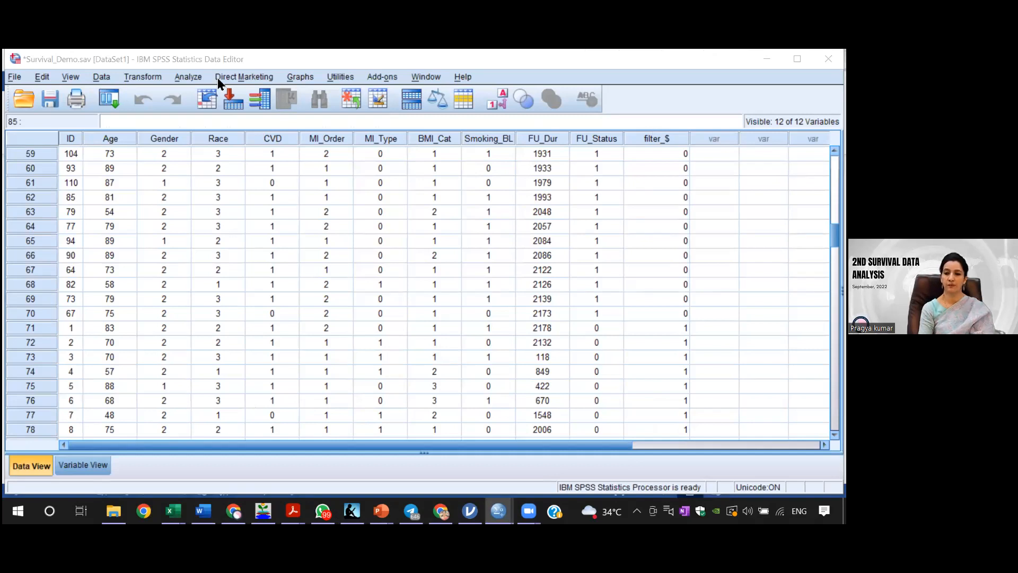
{"action": "left_click", "coordinate": [203, 78]}
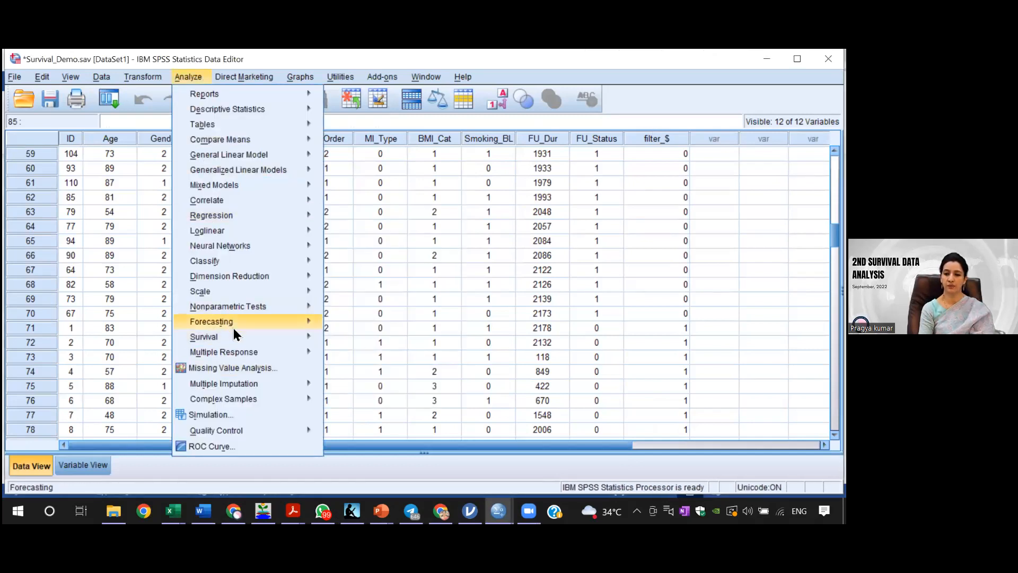
{"action": "mouse_move", "coordinate": [320, 338]}
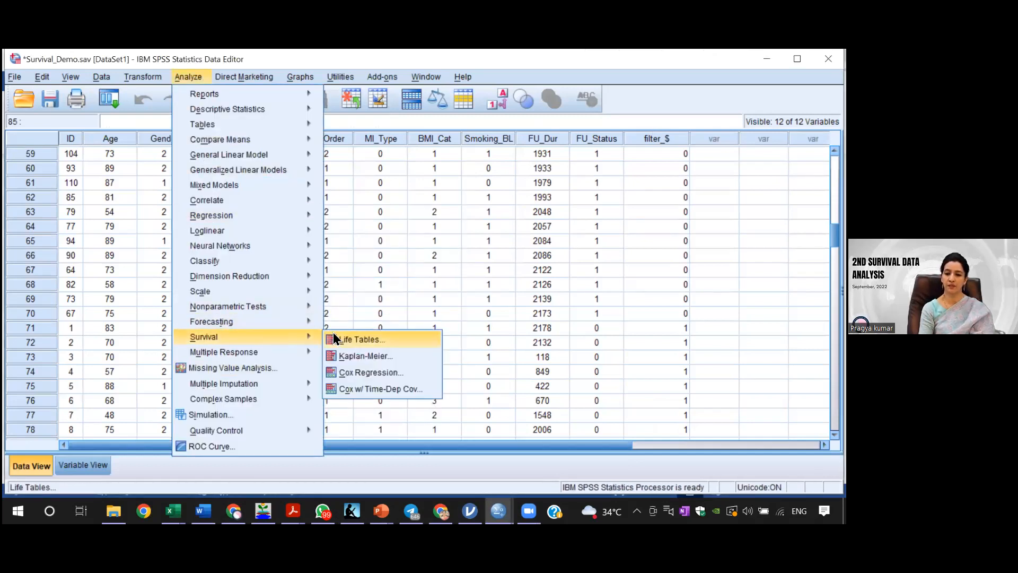
{"action": "left_click", "coordinate": [346, 356]}
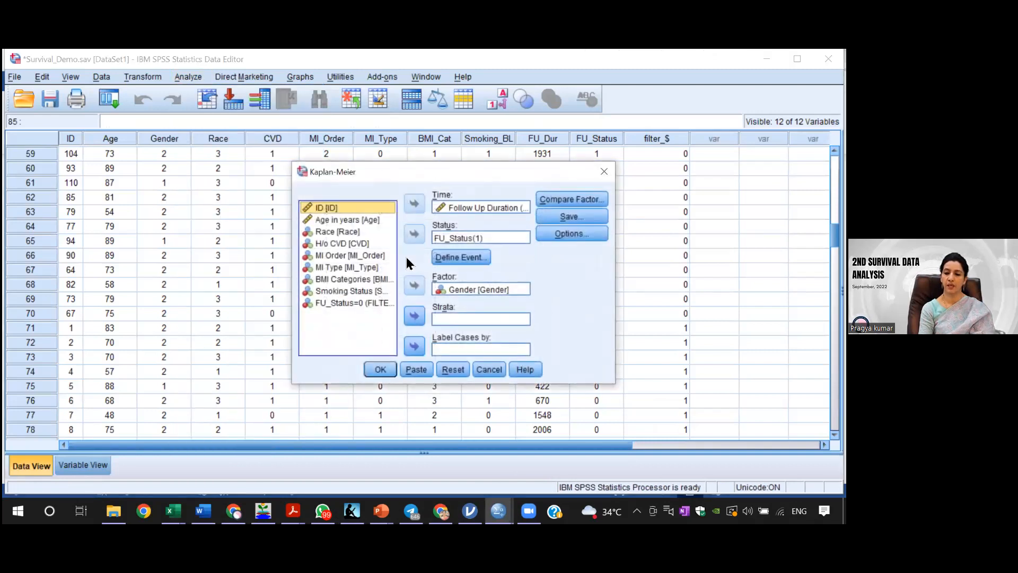
{"action": "left_click", "coordinate": [460, 290]}
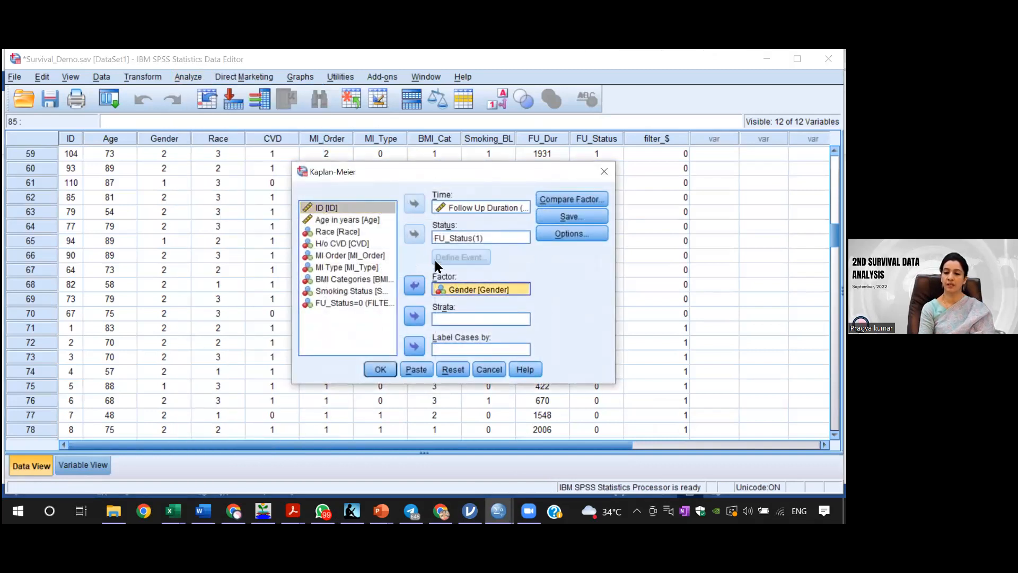
{"action": "left_click", "coordinate": [414, 285]}
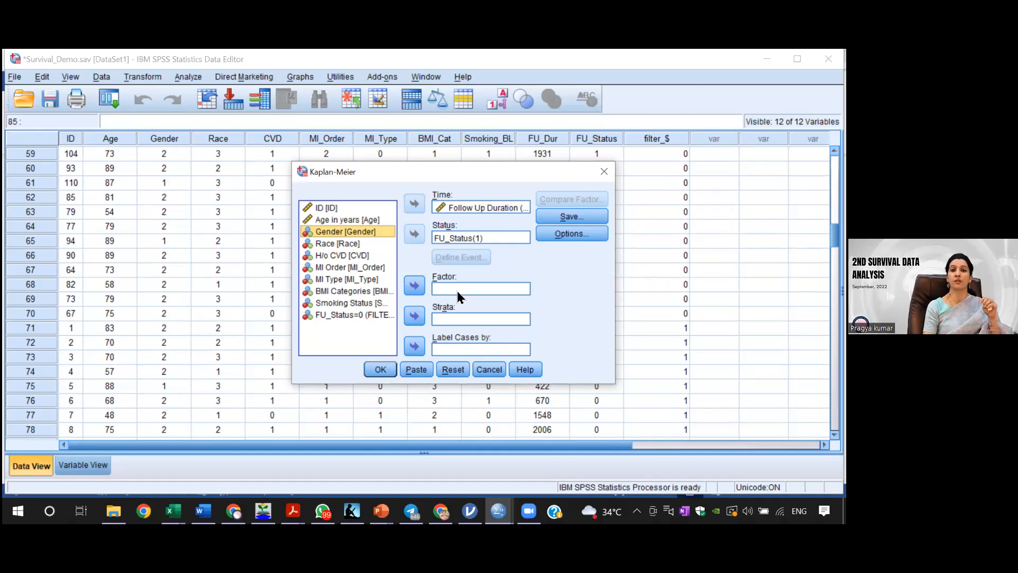
{"action": "left_click", "coordinate": [350, 293]}
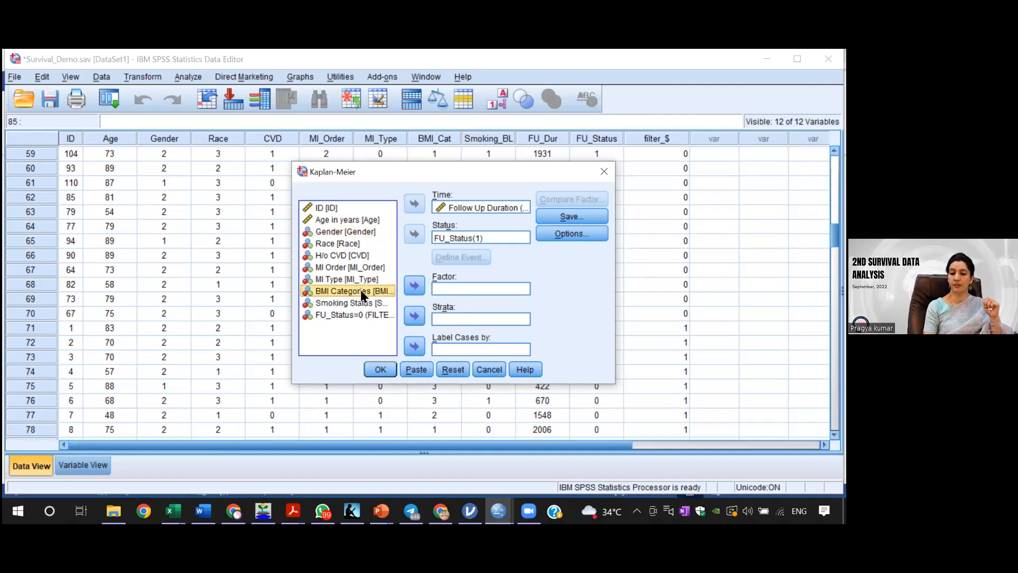
{"action": "left_click", "coordinate": [414, 286]}
Step: Compare the BMI factor levels pairwise over strata and run the Kaplan-Meier analysis
{"action": "left_click", "coordinate": [575, 199]}
{"action": "left_click", "coordinate": [478, 290]}
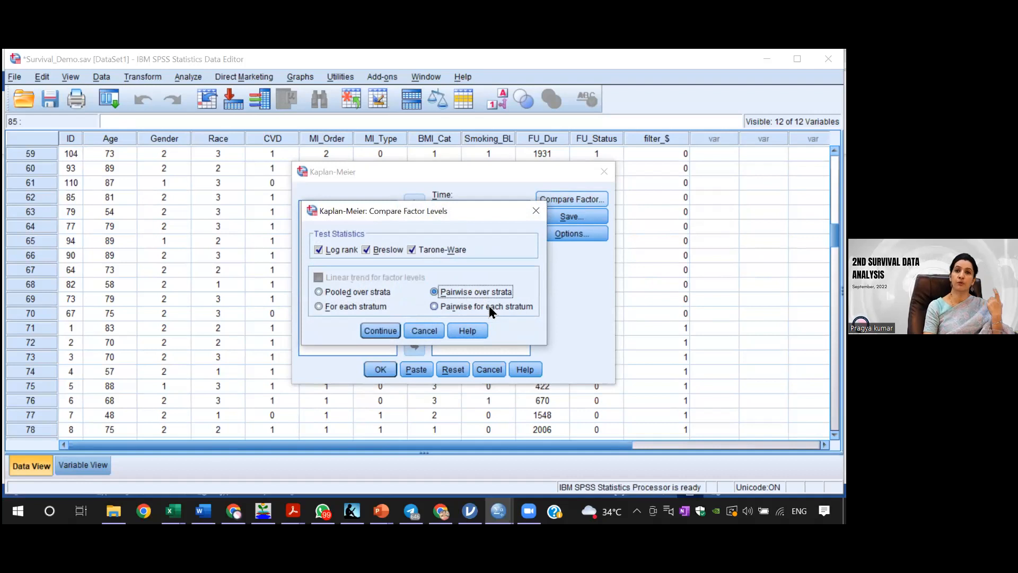
{"action": "left_click", "coordinate": [391, 331]}
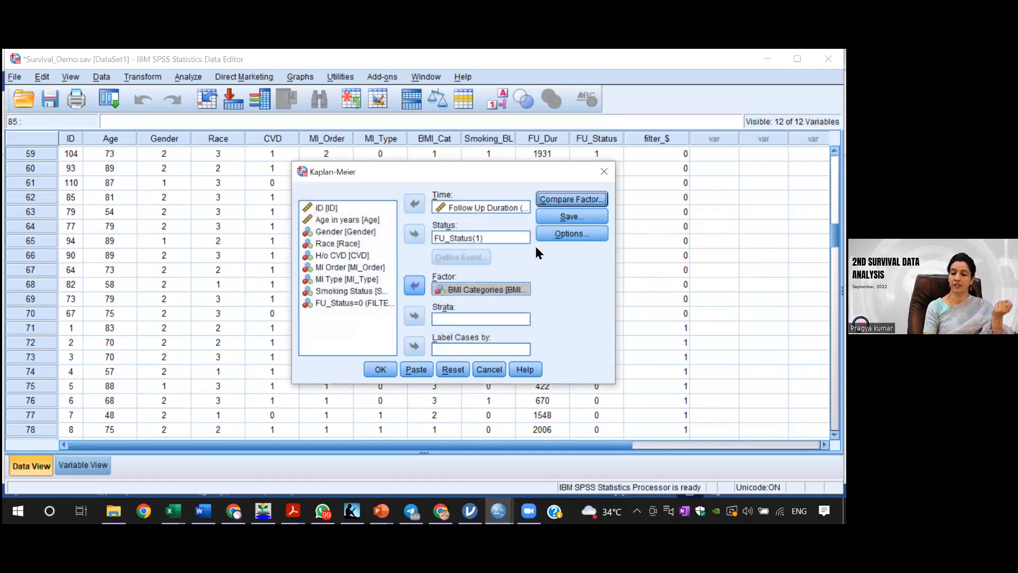
{"action": "left_click", "coordinate": [561, 232]}
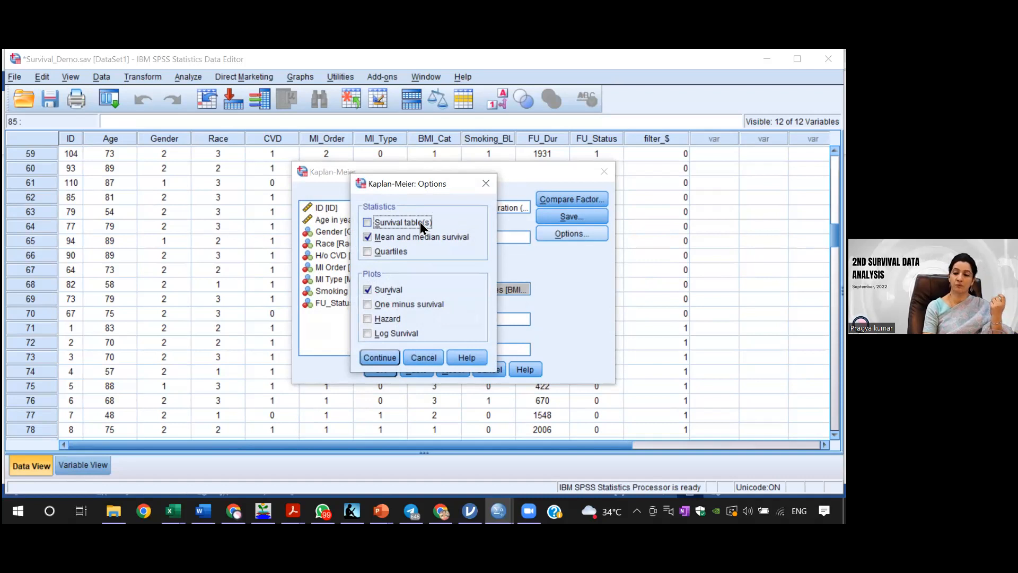
{"action": "left_click", "coordinate": [379, 358]}
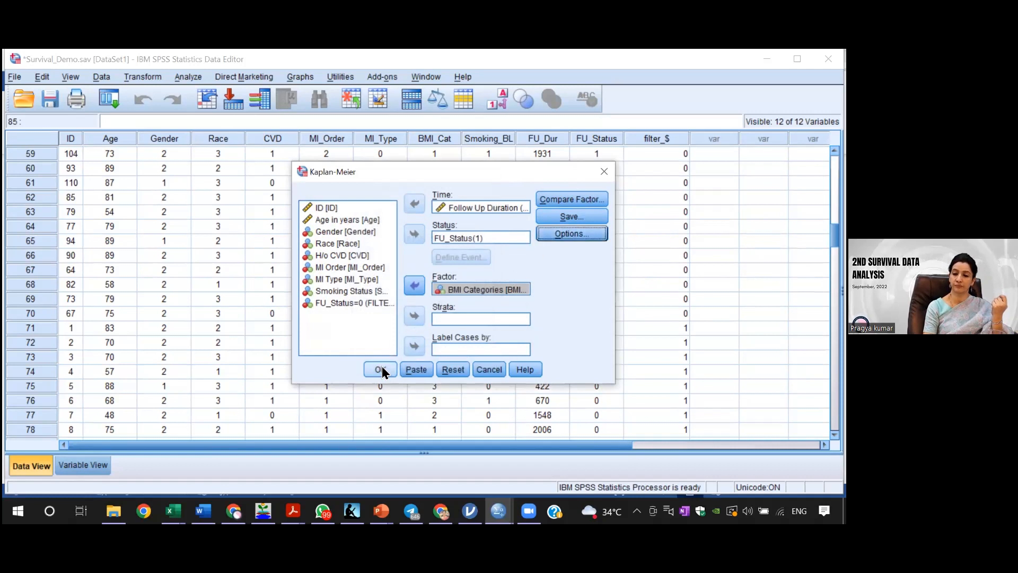
{"action": "left_click", "coordinate": [381, 371]}
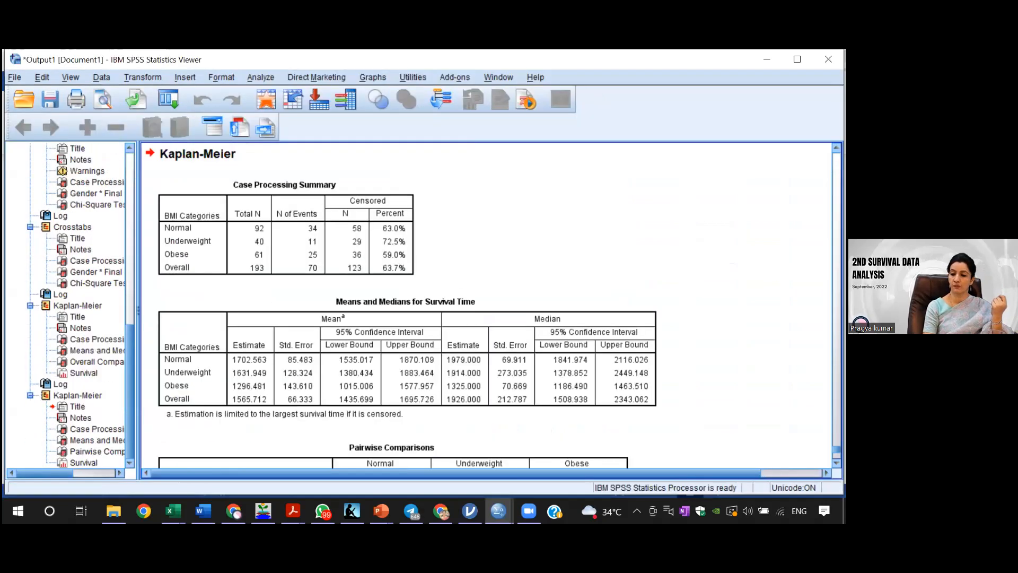
Step: Examine the median survival estimates by BMI category and the pairwise log-rank significance values for Obese against Normal and Underweight
{"action": "left_click", "coordinate": [434, 394]}
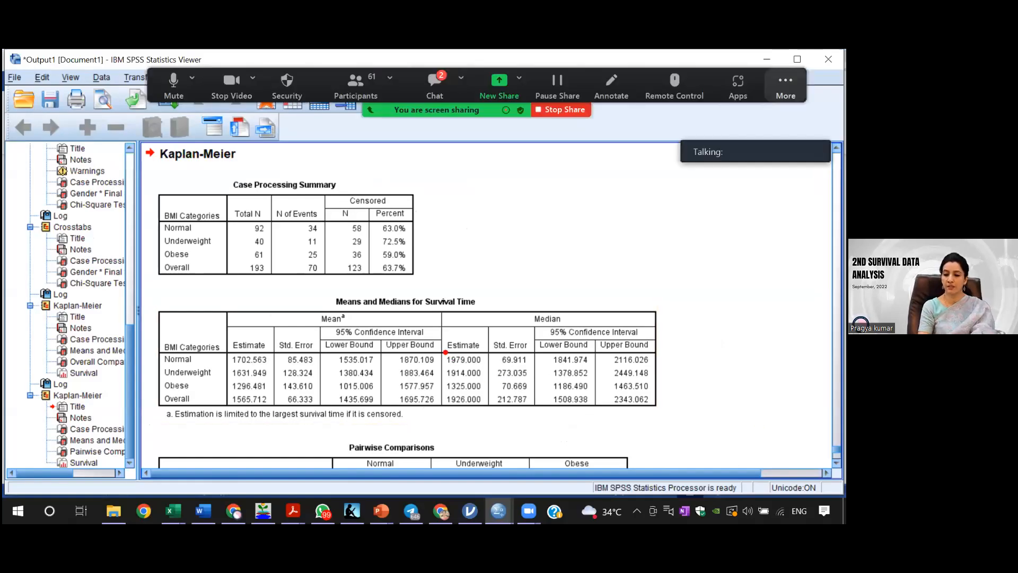
{"action": "left_click_drag", "start_coordinate": [444, 352], "coordinate": [487, 397]}
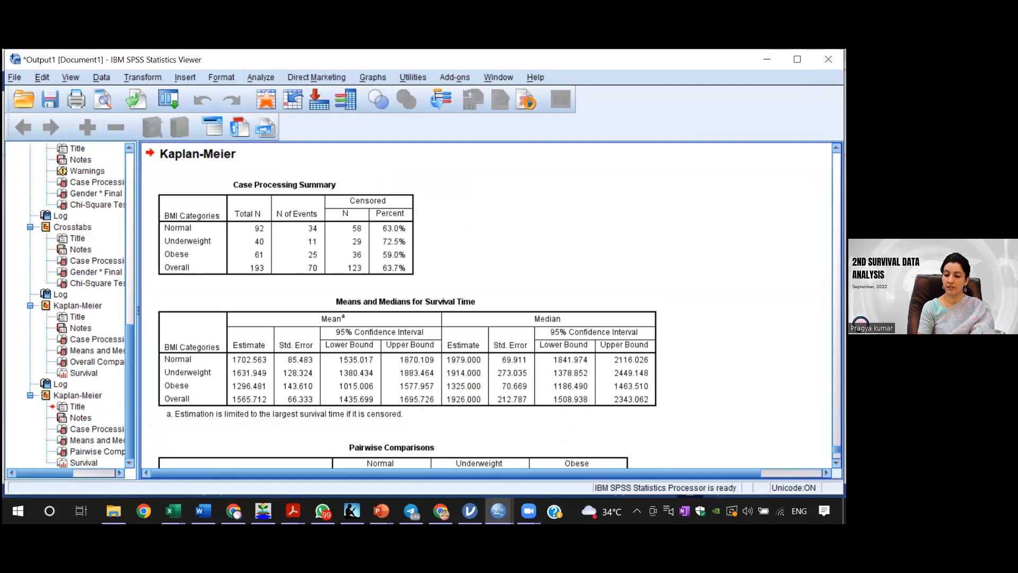
{"action": "scroll", "coordinate": [488, 305], "scroll_direction": "down", "scroll_amount": 5}
{"action": "left_click", "coordinate": [443, 242]}
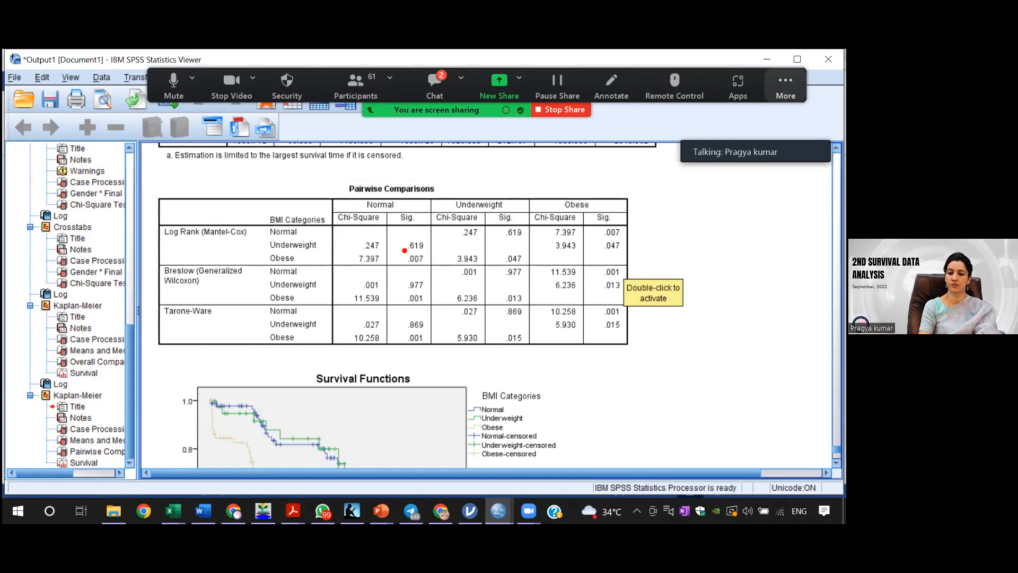
{"action": "left_click_drag", "start_coordinate": [402, 248], "coordinate": [427, 260]}
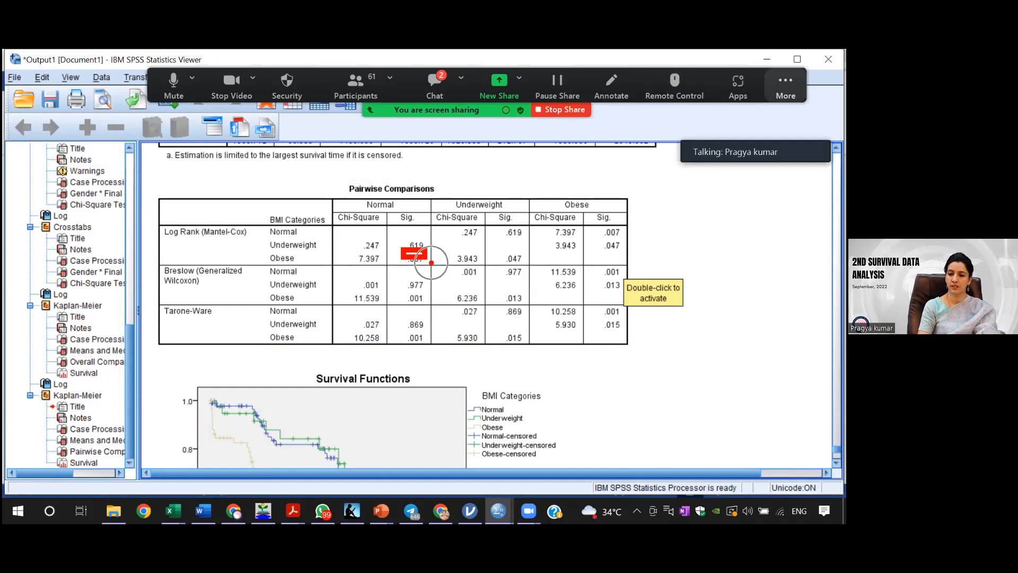
{"action": "key", "text": "Escape"}
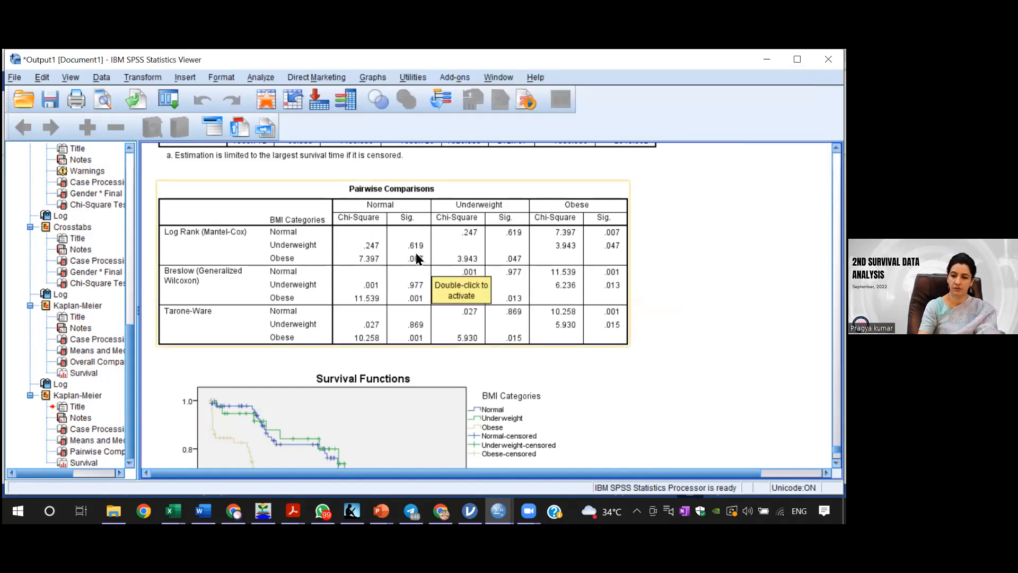
{"action": "key", "text": "ctrl+2"}
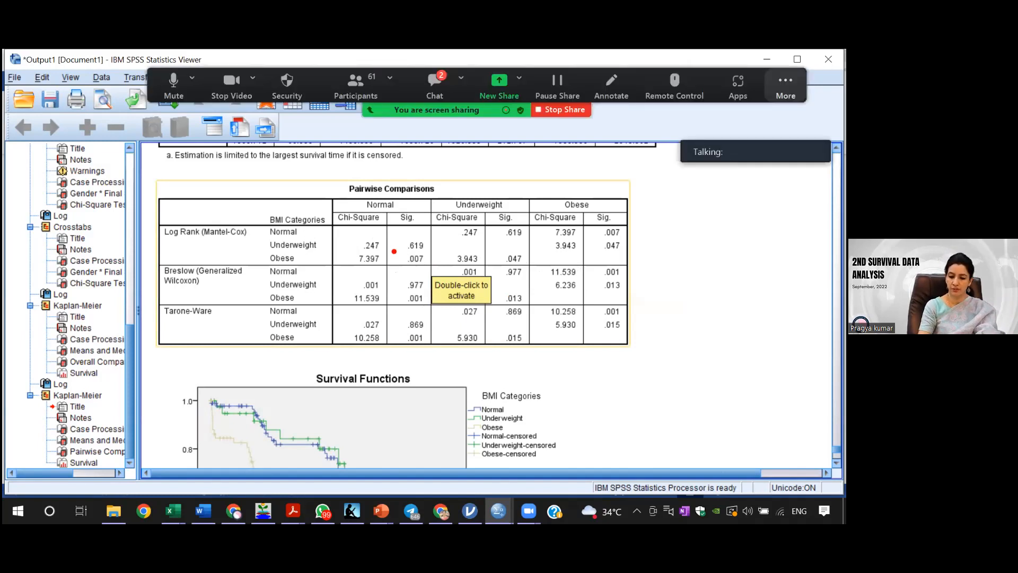
{"action": "left_click_drag", "start_coordinate": [393, 250], "coordinate": [435, 274]}
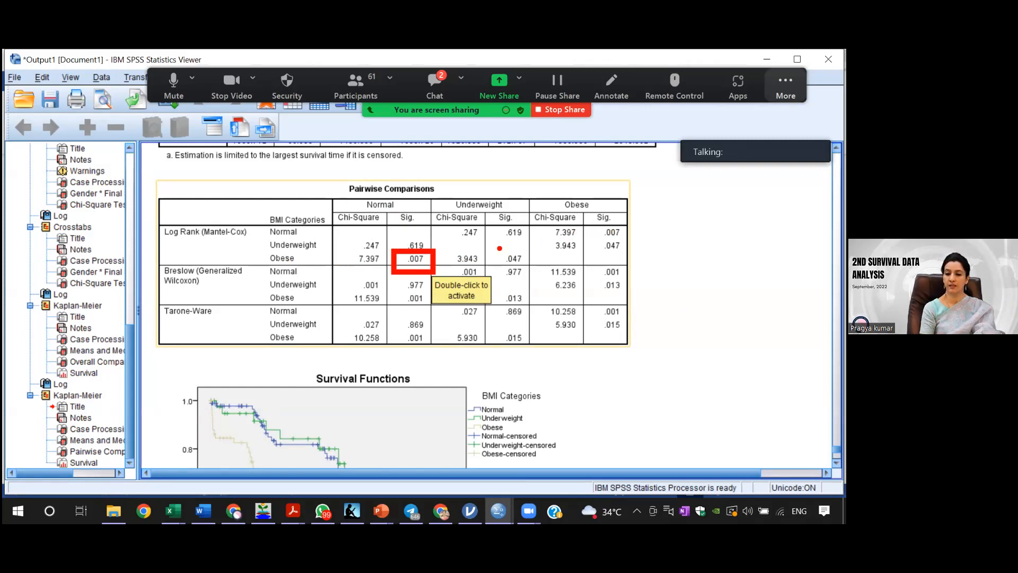
{"action": "left_click_drag", "start_coordinate": [499, 251], "coordinate": [540, 275]}
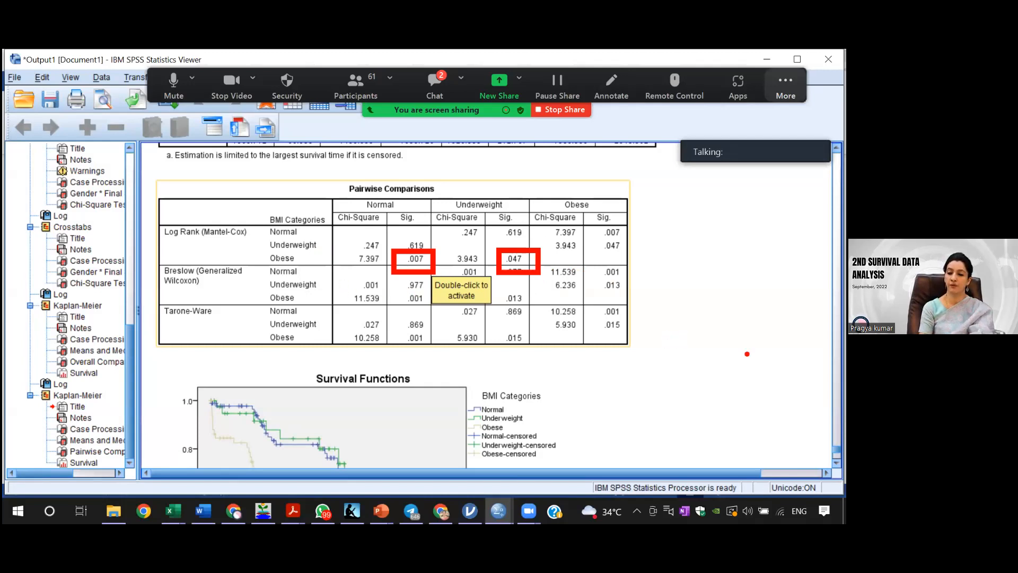
{"action": "key", "text": "Escape"}
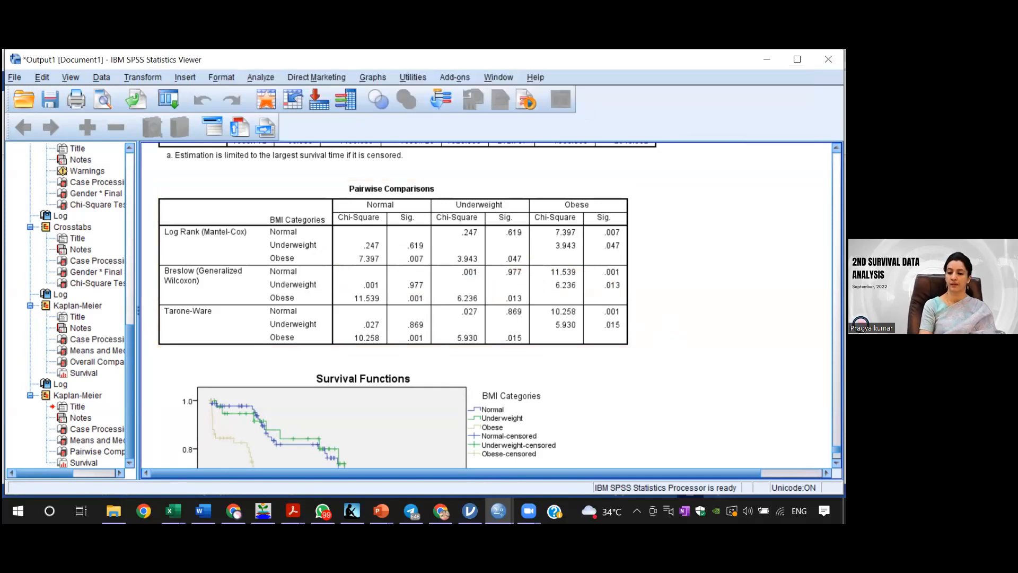
Step: Examine the survival curves by BMI category over the follow-up duration and relate them to the pairwise comparisons table
{"action": "scroll", "coordinate": [407, 305], "scroll_direction": "down", "scroll_amount": 5}
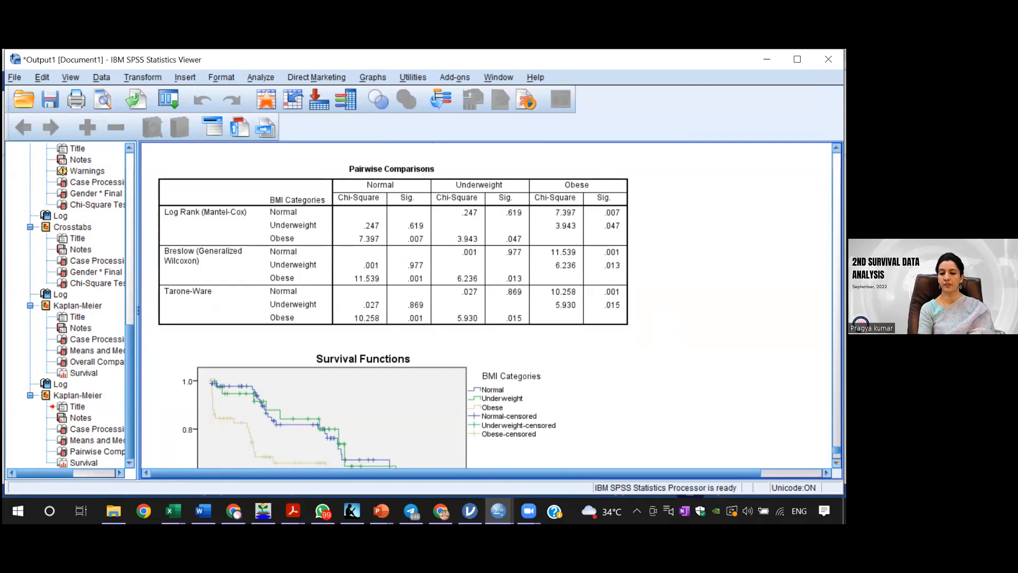
{"action": "scroll", "coordinate": [448, 427], "scroll_direction": "down", "scroll_amount": 1}
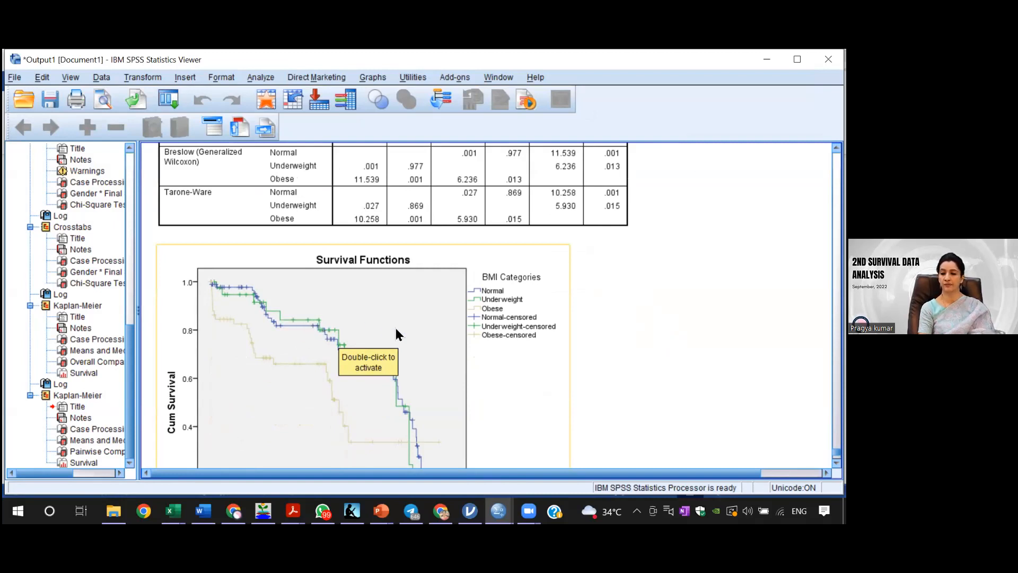
{"action": "left_click", "coordinate": [636, 349]}
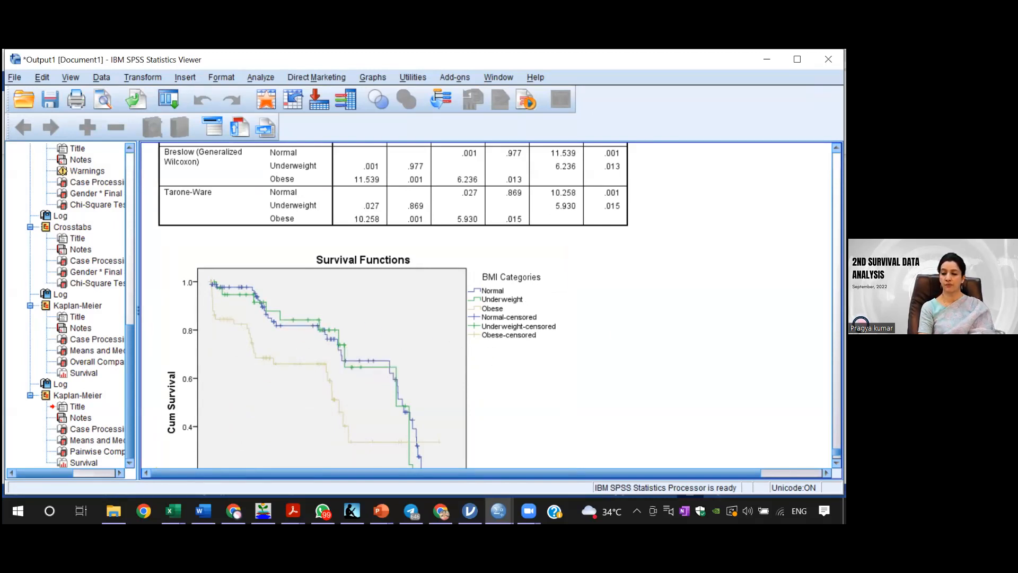
{"action": "scroll", "coordinate": [488, 305], "scroll_direction": "down", "scroll_amount": 5}
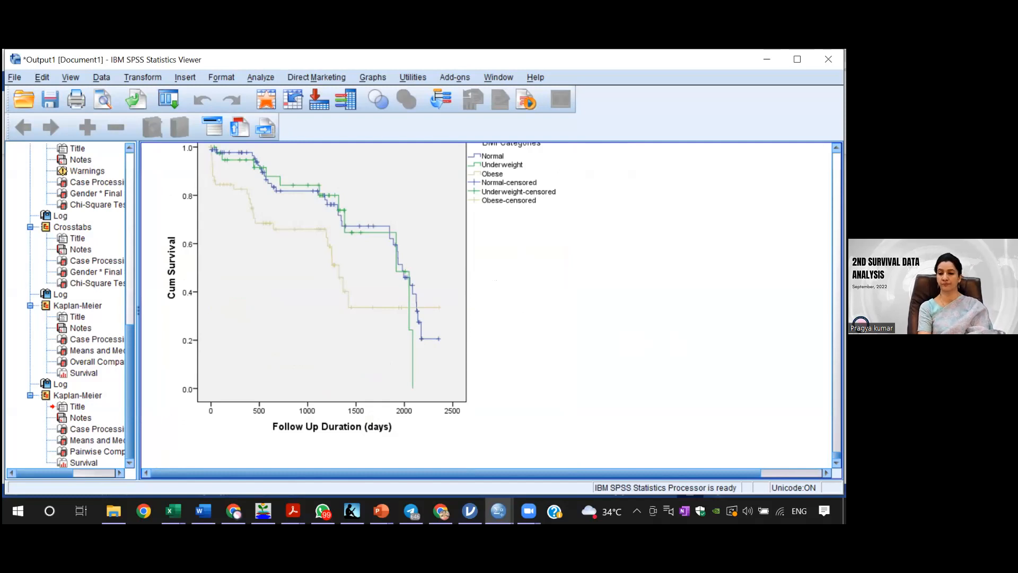
{"action": "scroll", "coordinate": [485, 305], "scroll_direction": "up", "scroll_amount": 5}
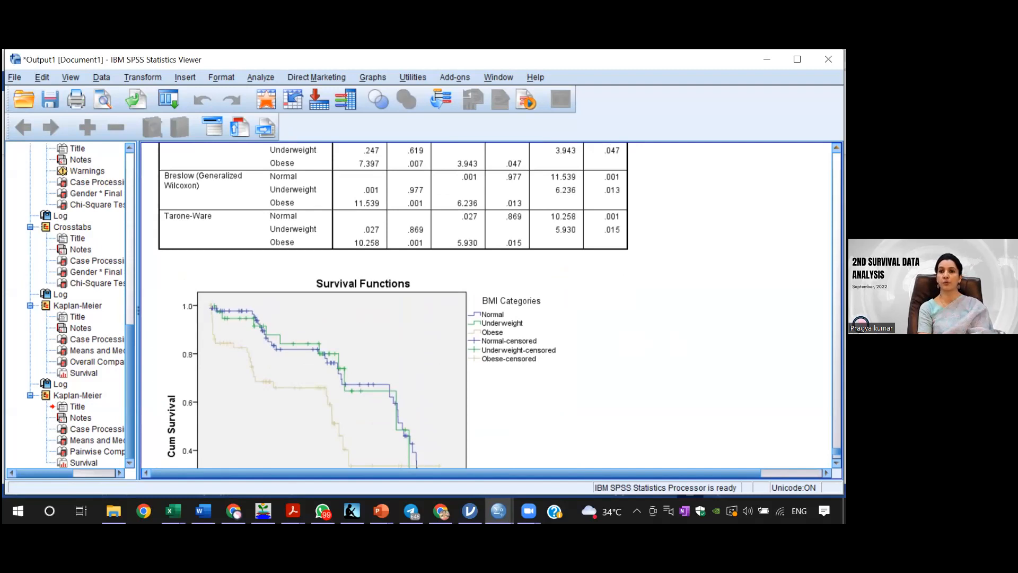
{"action": "scroll", "coordinate": [485, 305], "scroll_direction": "up", "scroll_amount": 2}
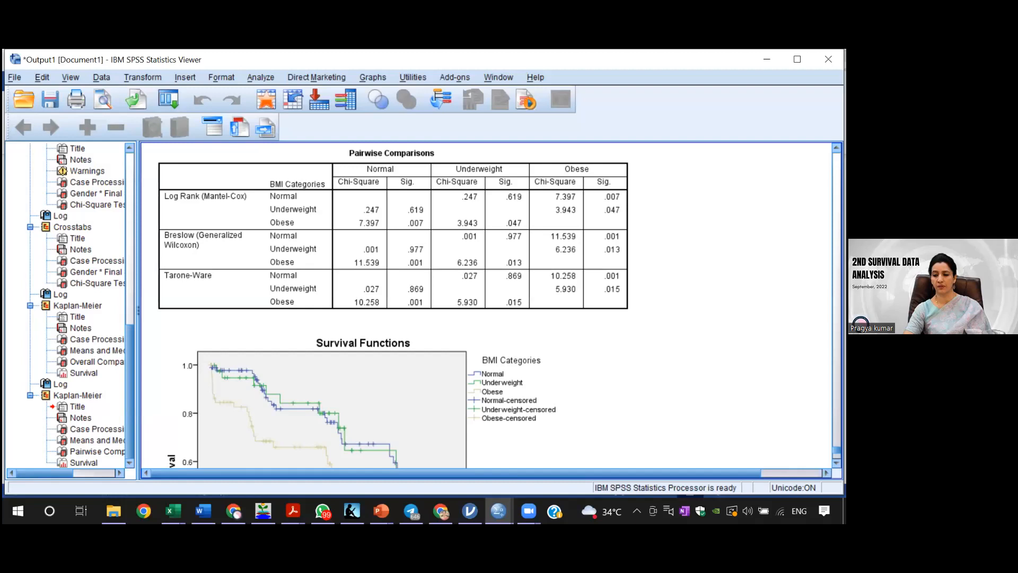
{"action": "scroll", "coordinate": [488, 305], "scroll_direction": "down", "scroll_amount": 3}
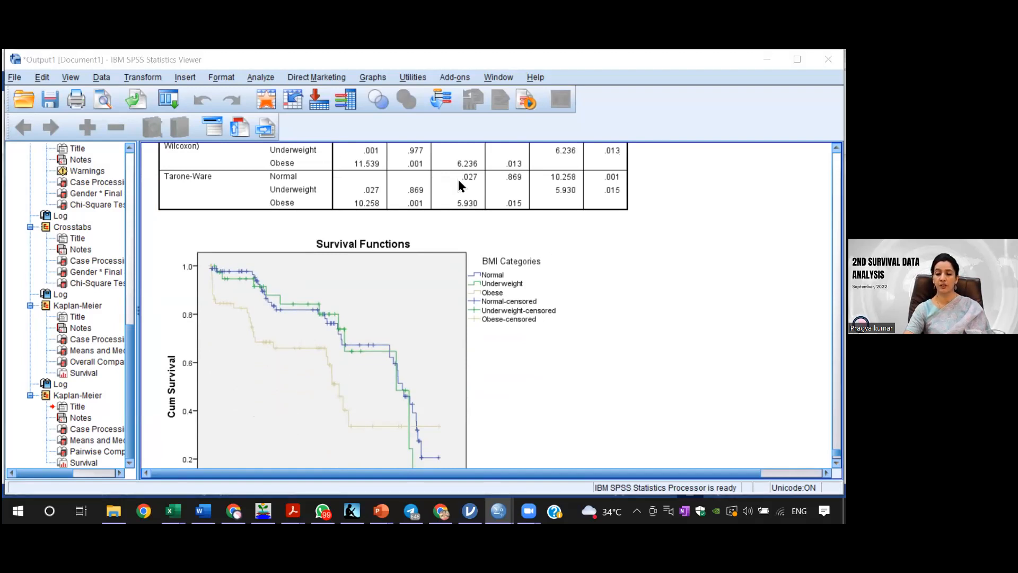
{"action": "left_click", "coordinate": [249, 76]}
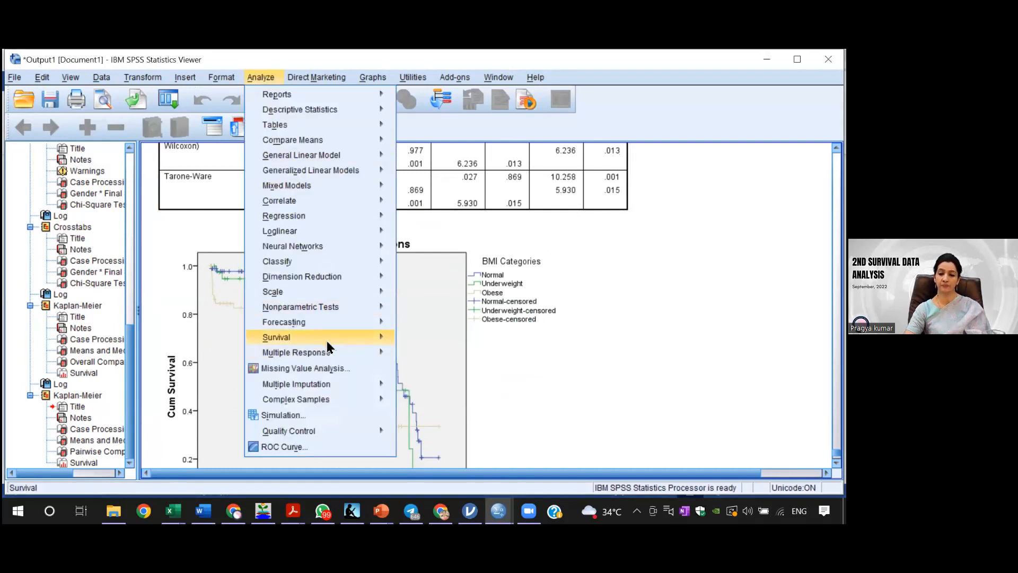
{"action": "mouse_move", "coordinate": [342, 339]}
{"action": "left_click", "coordinate": [433, 357]}
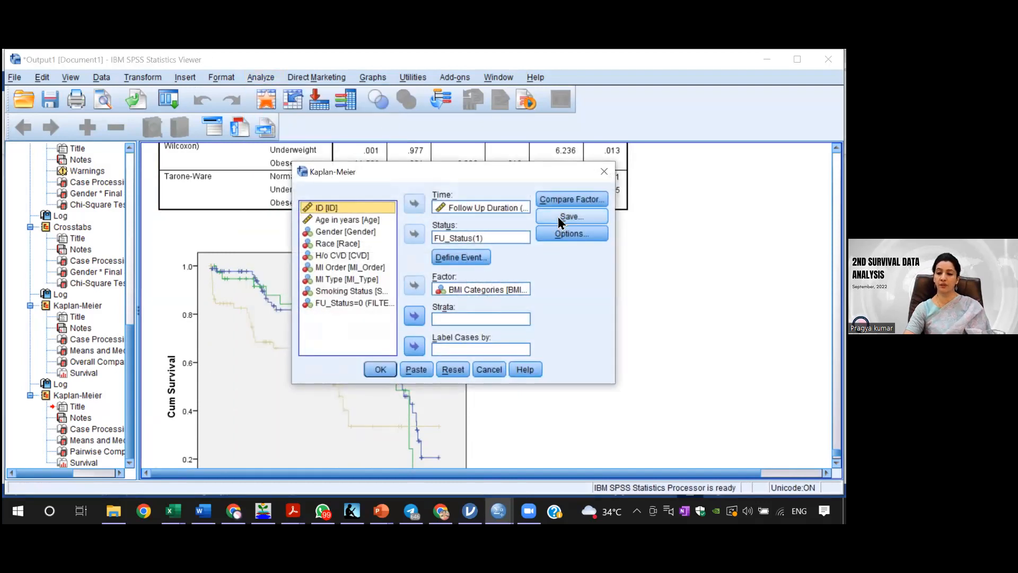
{"action": "left_click", "coordinate": [566, 202]}
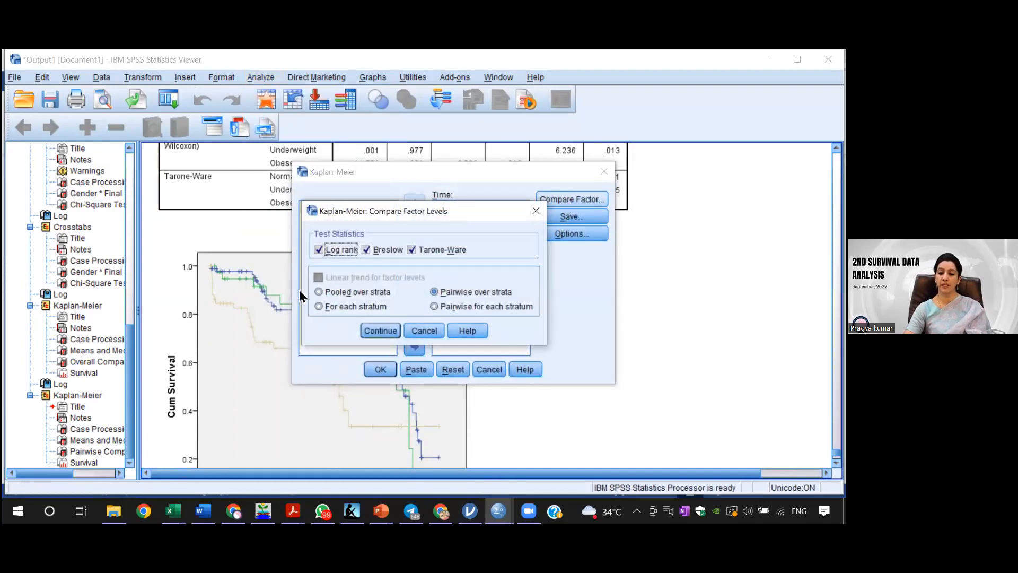
{"action": "left_click", "coordinate": [353, 290]}
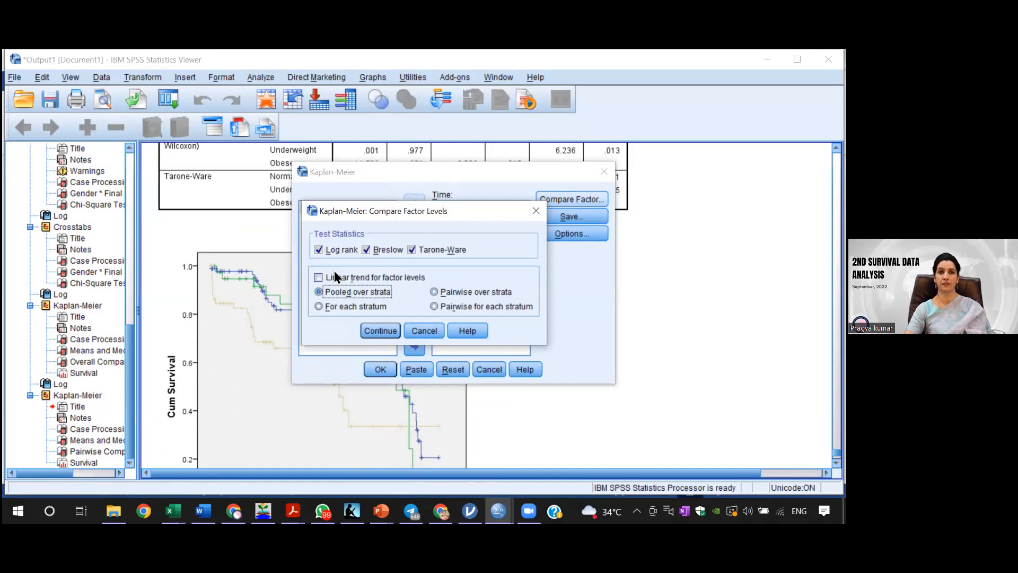
{"action": "left_click", "coordinate": [318, 278]}
{"action": "left_click", "coordinate": [319, 277]}
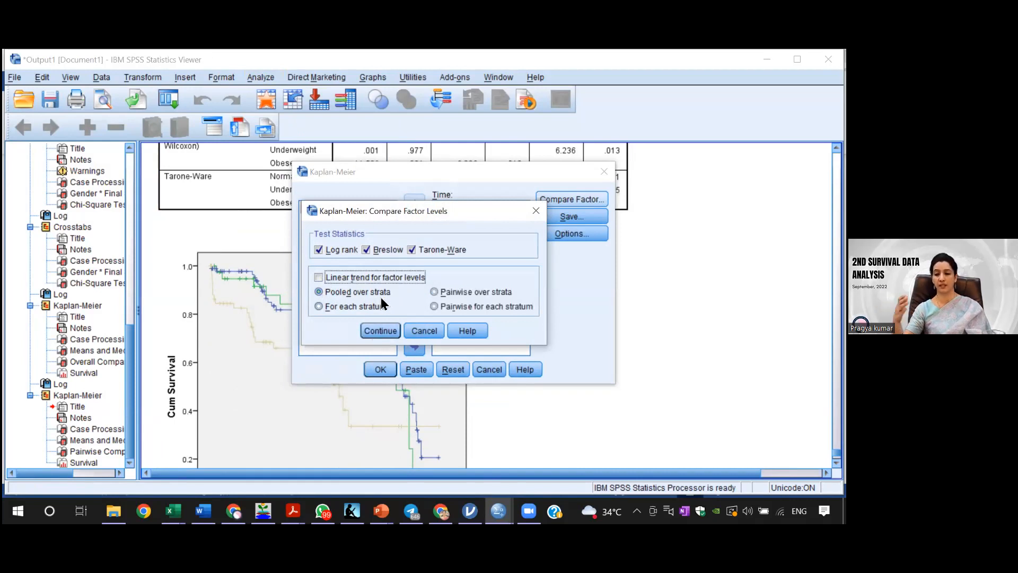
{"action": "left_click", "coordinate": [536, 210]}
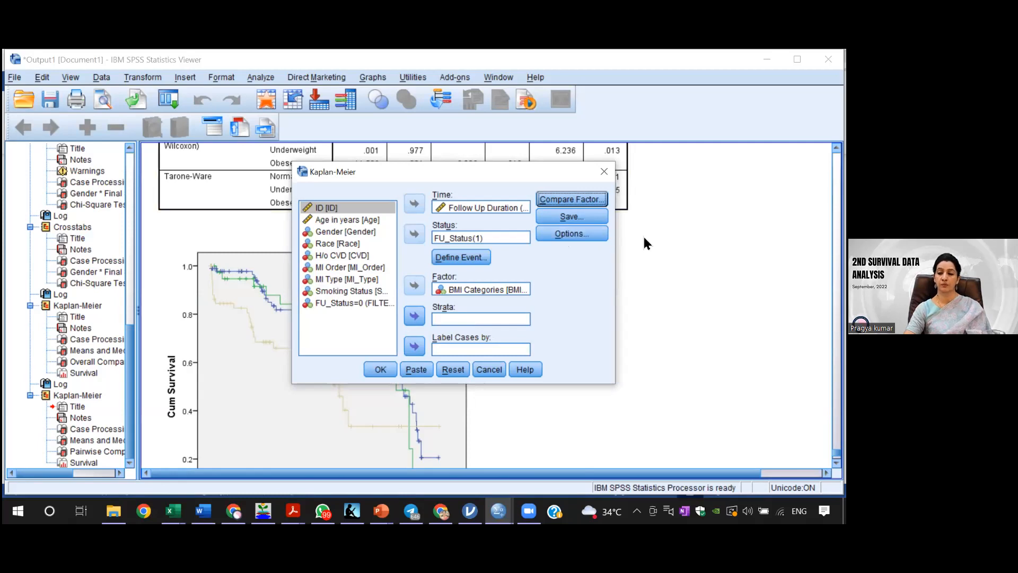
{"action": "left_click", "coordinate": [652, 349]}
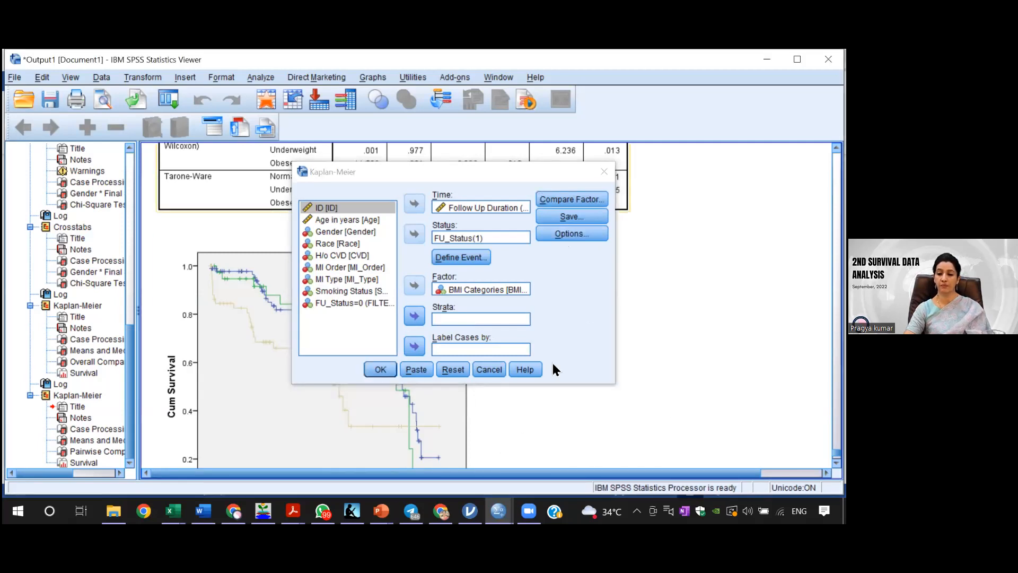
Step: Switch to jamovi and replace Gender with BMI_Cat as the explanatory variable of the survival analysis
{"action": "mouse_move", "coordinate": [498, 511]}
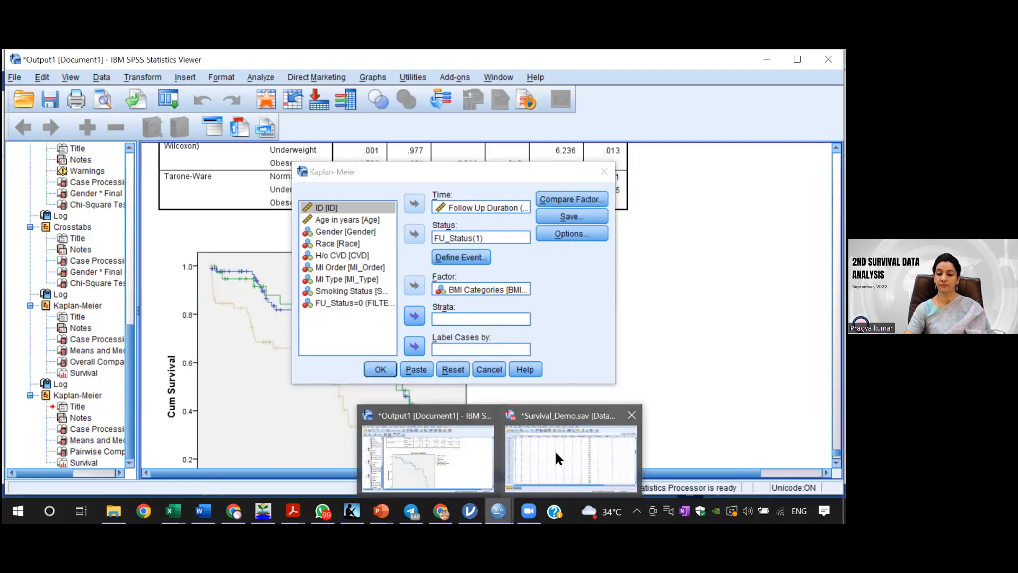
{"action": "left_click", "coordinate": [560, 455]}
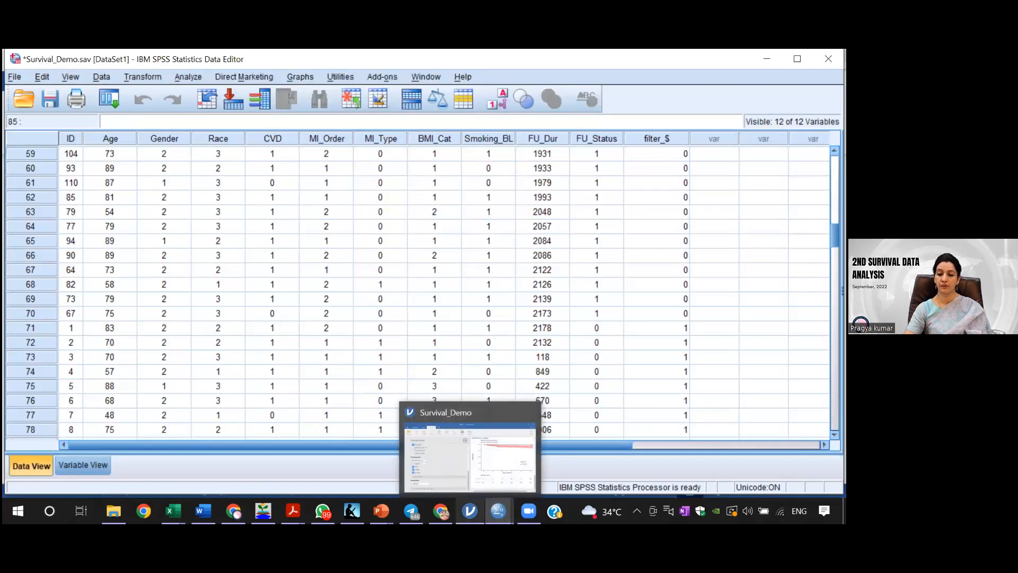
{"action": "left_click", "coordinate": [477, 462]}
{"action": "left_click_drag", "start_coordinate": [414, 400], "coordinate": [415, 228]}
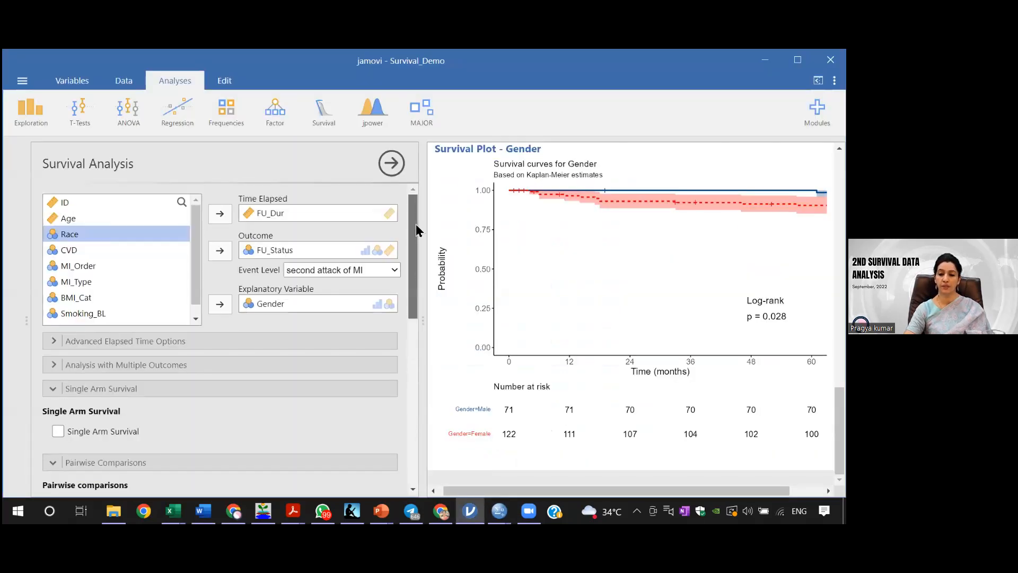
{"action": "left_click", "coordinate": [290, 306]}
{"action": "left_click", "coordinate": [220, 304]}
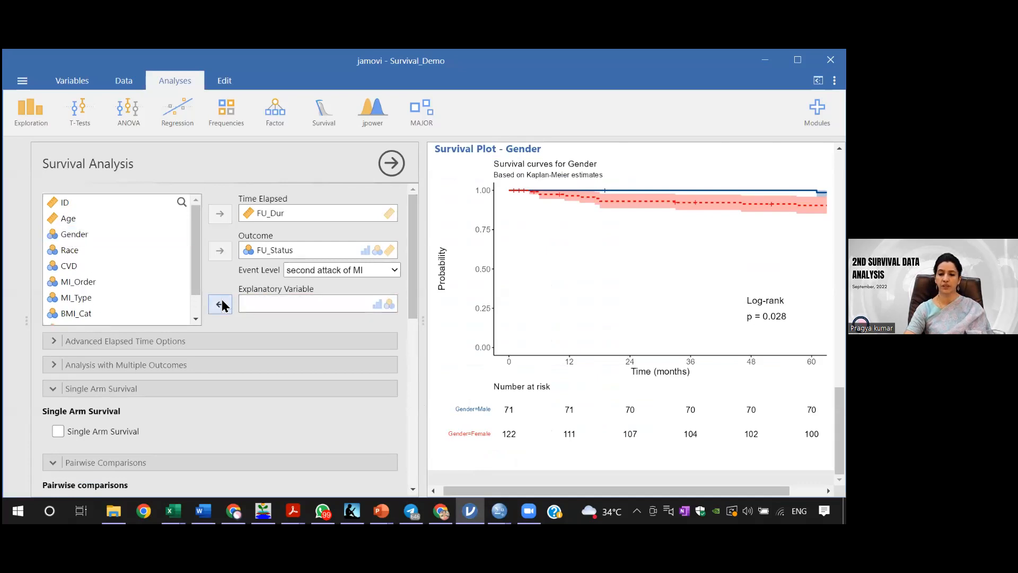
{"action": "left_click", "coordinate": [196, 319]}
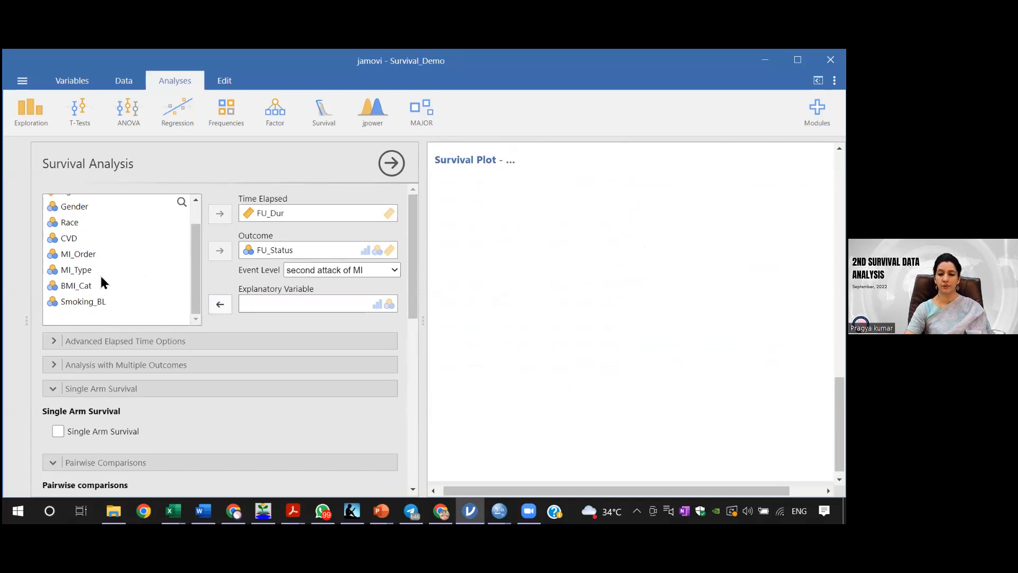
{"action": "left_click", "coordinate": [85, 286]}
{"action": "left_click", "coordinate": [219, 304]}
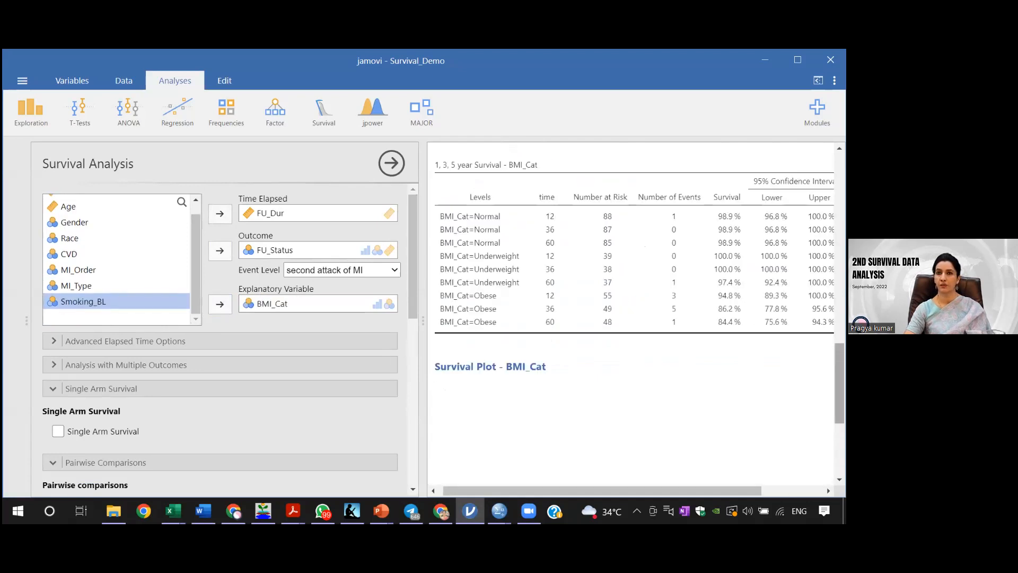
Step: Set the survival plot's end time to 2500 and its time interval to 365, and turn off the 95% CI bands
{"action": "left_click_drag", "start_coordinate": [839, 383], "coordinate": [840, 408]}
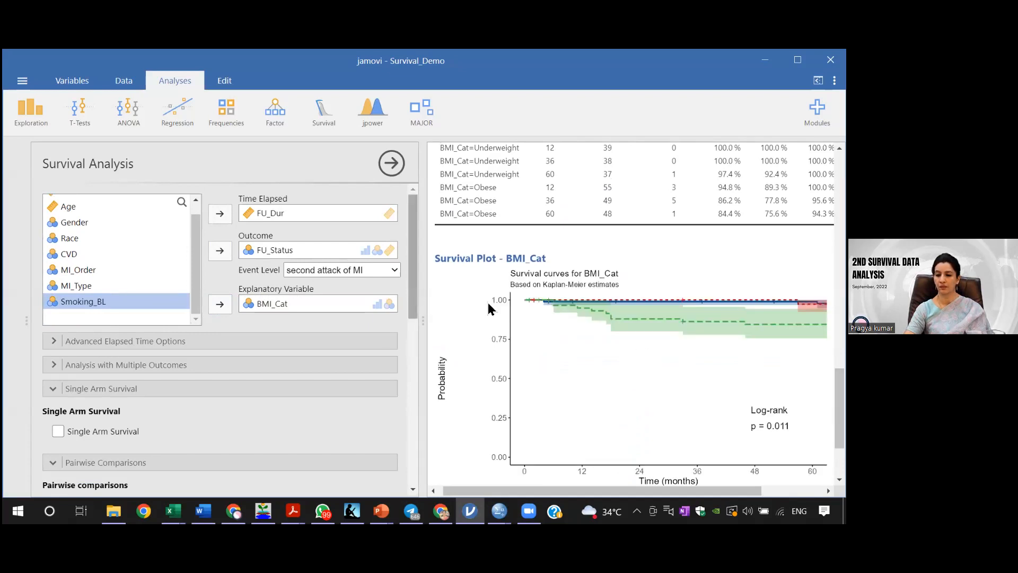
{"action": "left_click_drag", "start_coordinate": [839, 407], "coordinate": [839, 371]}
{"action": "left_click_drag", "start_coordinate": [416, 278], "coordinate": [411, 436]}
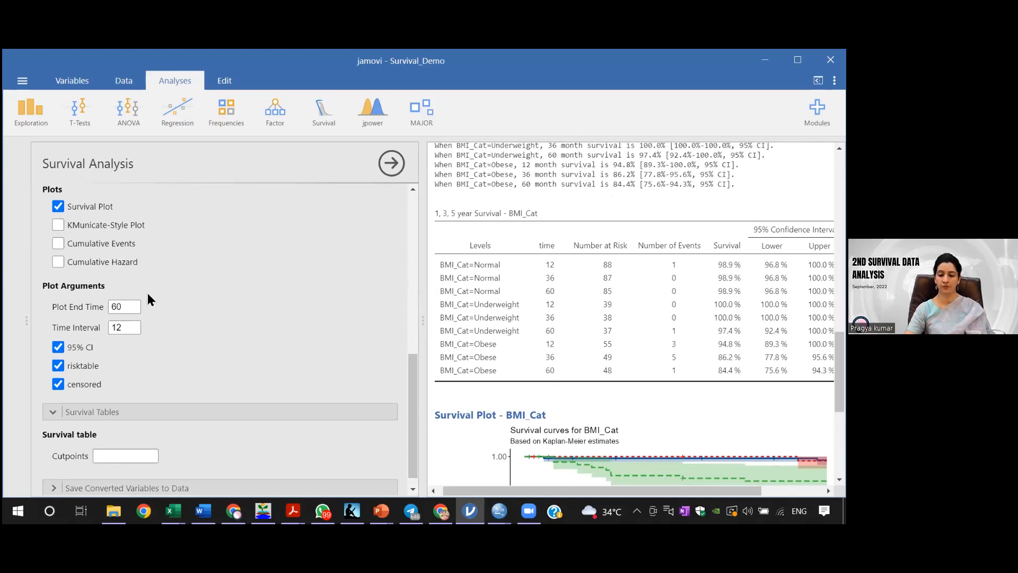
{"action": "left_click", "coordinate": [131, 307]}
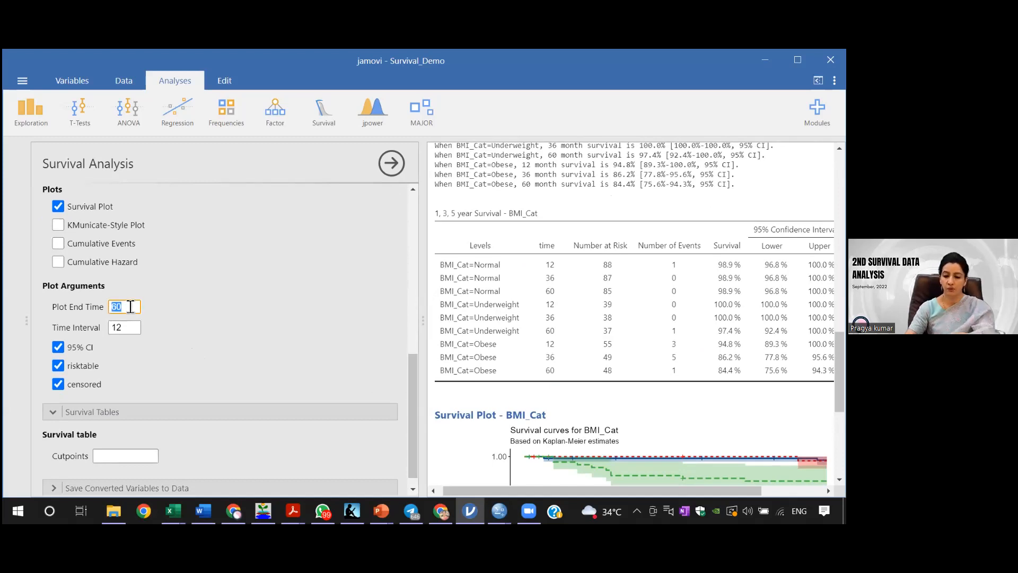
{"action": "type", "text": "2"}
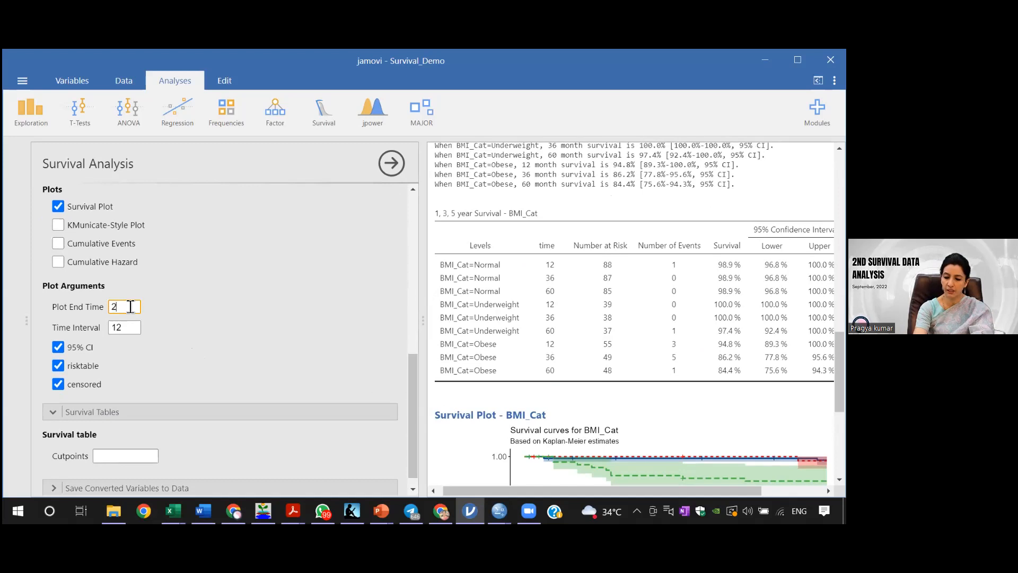
{"action": "type", "text": "500"}
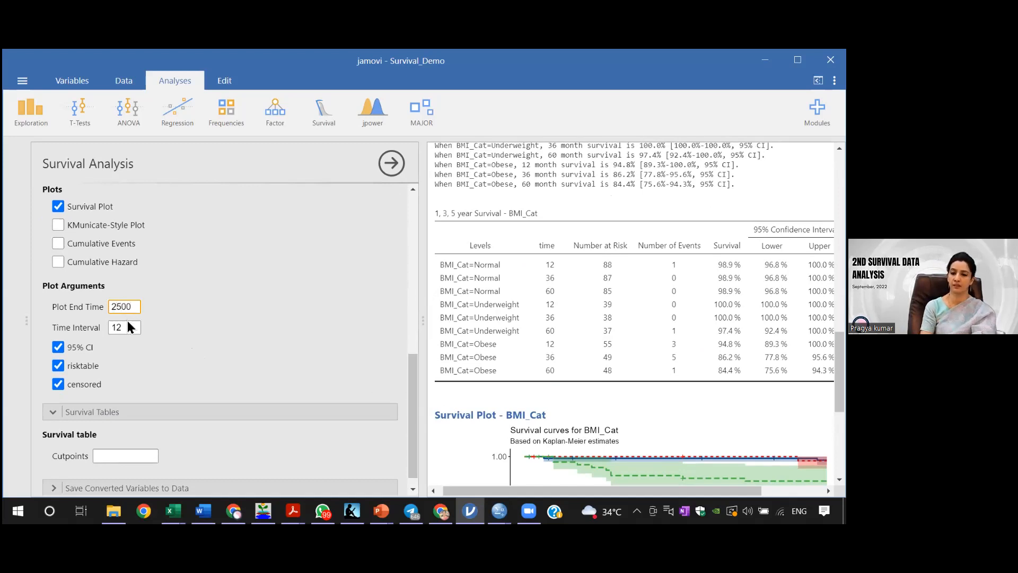
{"action": "left_click", "coordinate": [127, 327]}
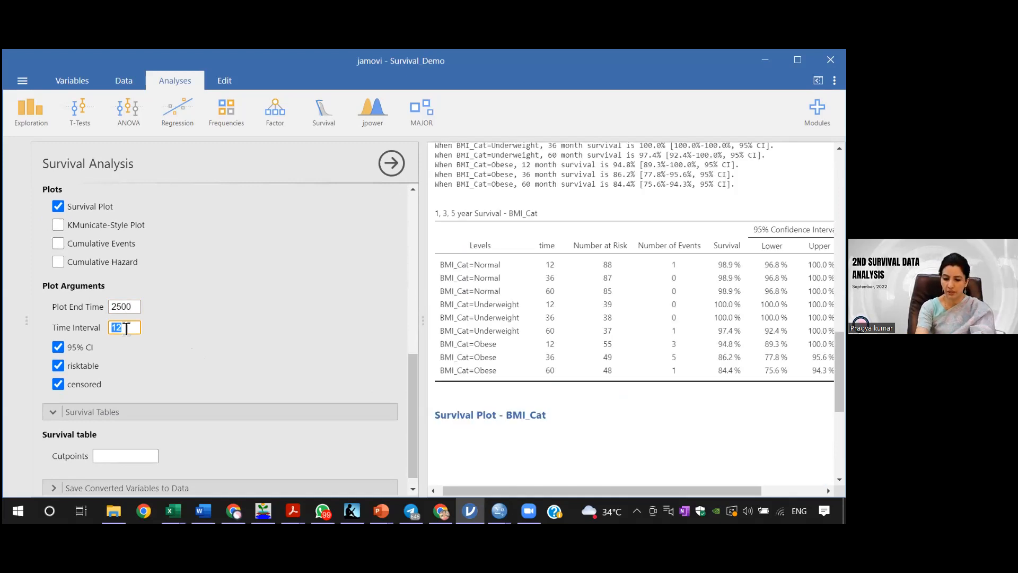
{"action": "type", "text": "365"}
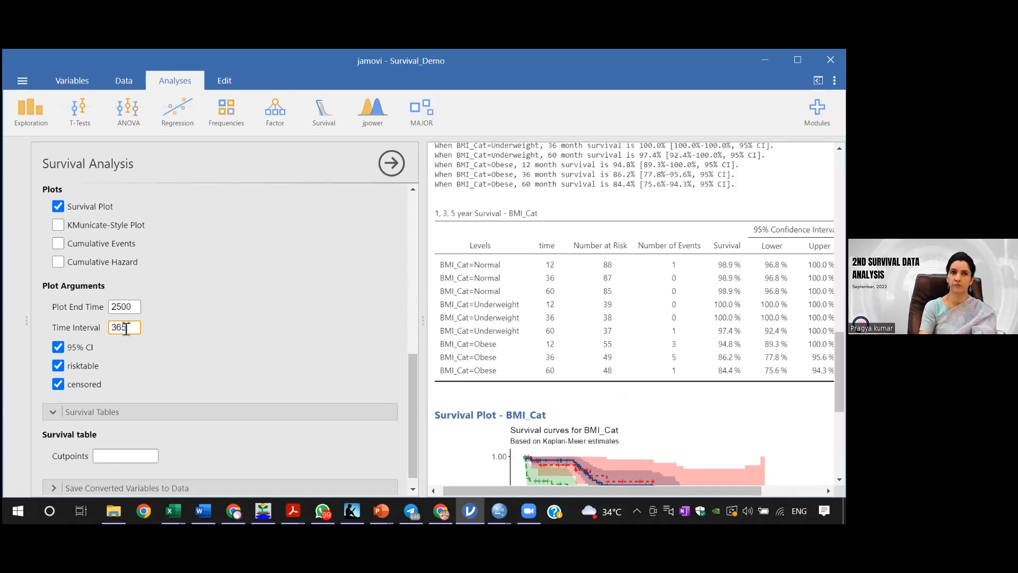
{"action": "left_click", "coordinate": [58, 348]}
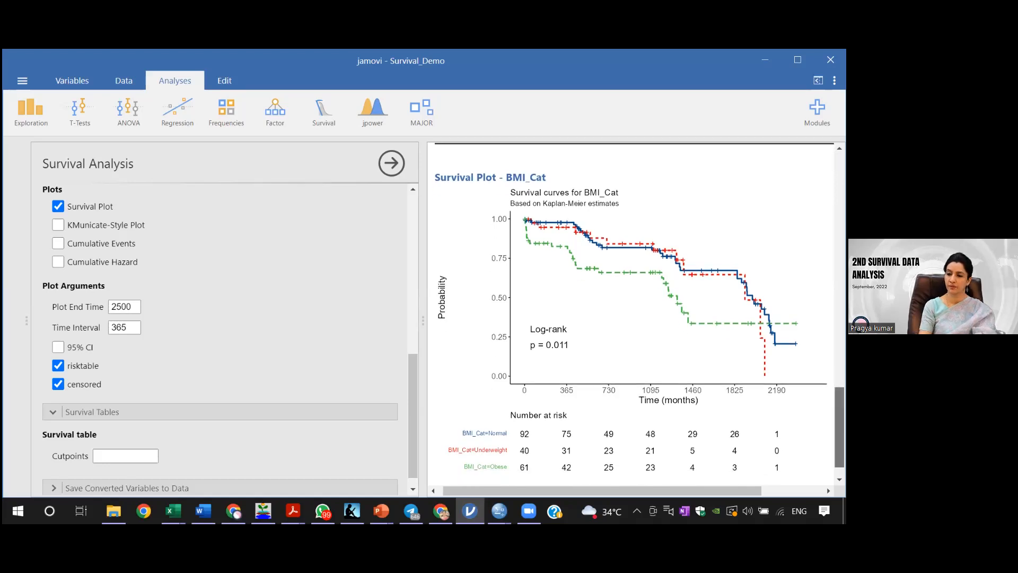
Step: Replace BMI_Cat with Gender as the explanatory variable and view the resulting survival curves
{"action": "scroll", "coordinate": [634, 313], "scroll_direction": "down", "scroll_amount": 1}
{"action": "scroll", "coordinate": [633, 312], "scroll_direction": "up", "scroll_amount": 7}
{"action": "scroll", "coordinate": [633, 313], "scroll_direction": "up", "scroll_amount": 5}
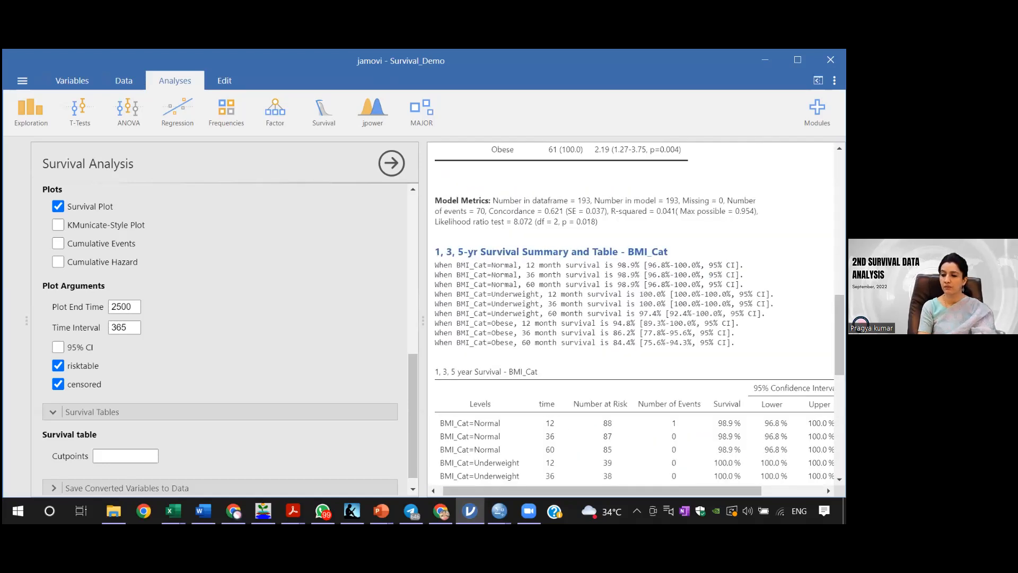
{"action": "scroll", "coordinate": [634, 313], "scroll_direction": "up", "scroll_amount": 3}
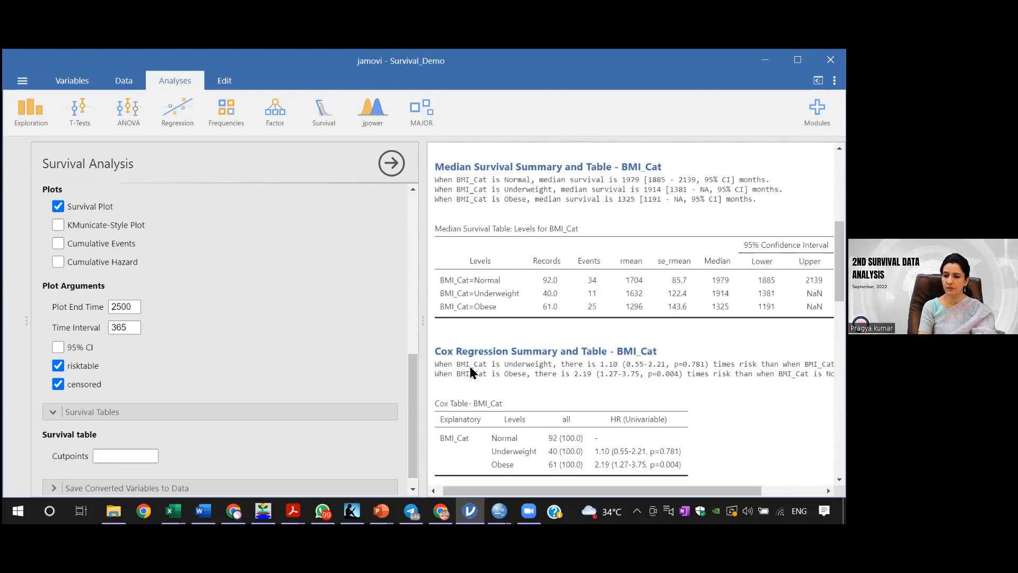
{"action": "scroll", "coordinate": [413, 361], "scroll_direction": "up", "scroll_amount": 1}
{"action": "left_click_drag", "start_coordinate": [419, 258], "coordinate": [419, 224]}
{"action": "left_click", "coordinate": [253, 303]}
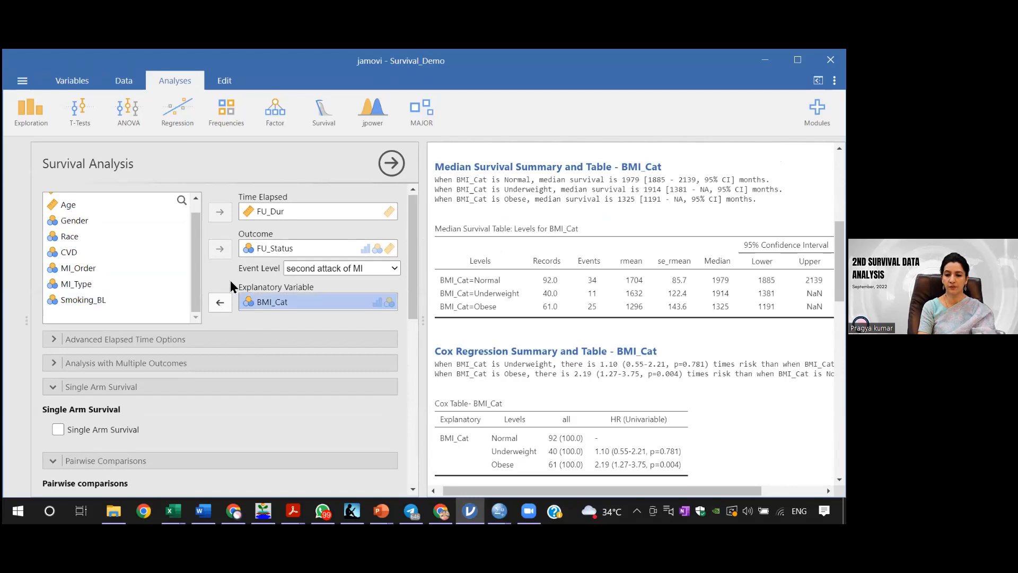
{"action": "left_click", "coordinate": [220, 302]}
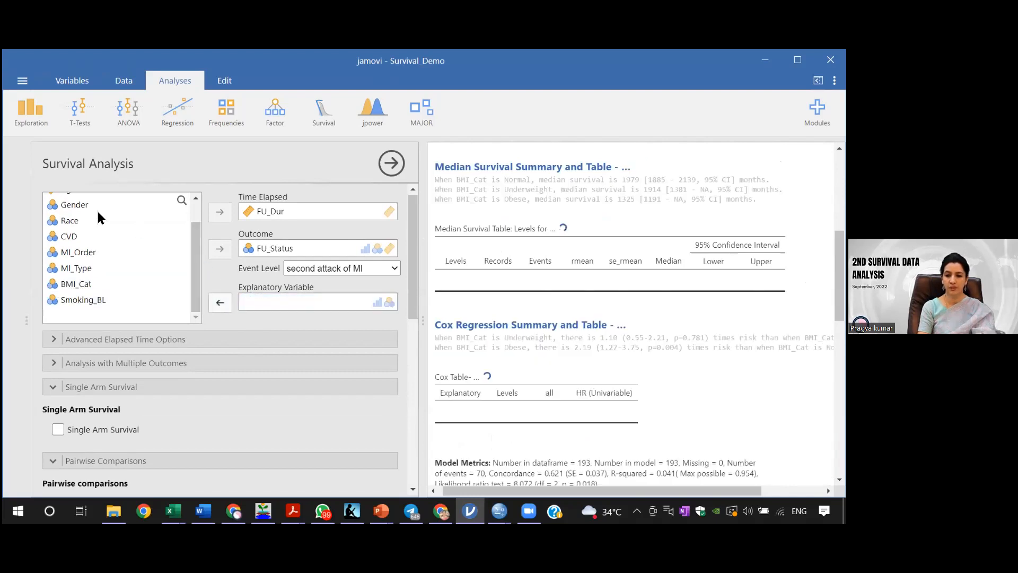
{"action": "left_click", "coordinate": [82, 206]}
{"action": "left_click", "coordinate": [221, 303]}
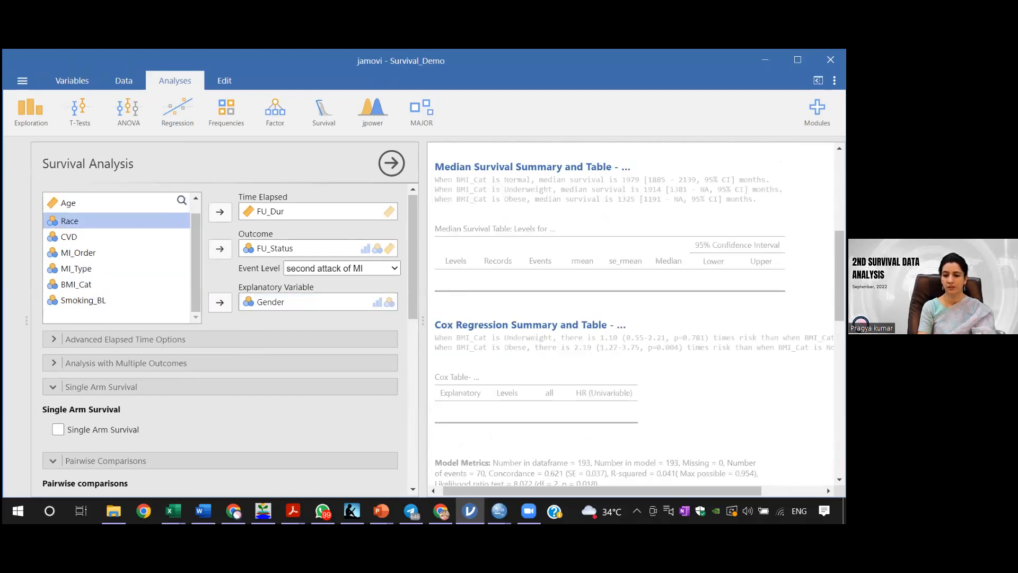
{"action": "left_click_drag", "start_coordinate": [839, 276], "coordinate": [839, 433]}
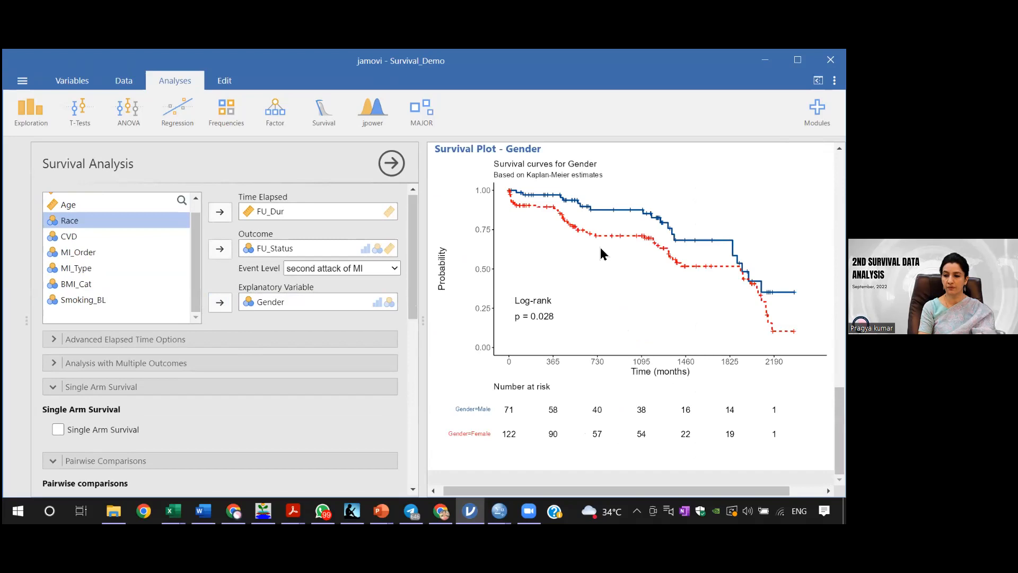
{"action": "left_click_drag", "start_coordinate": [413, 292], "coordinate": [401, 412]}
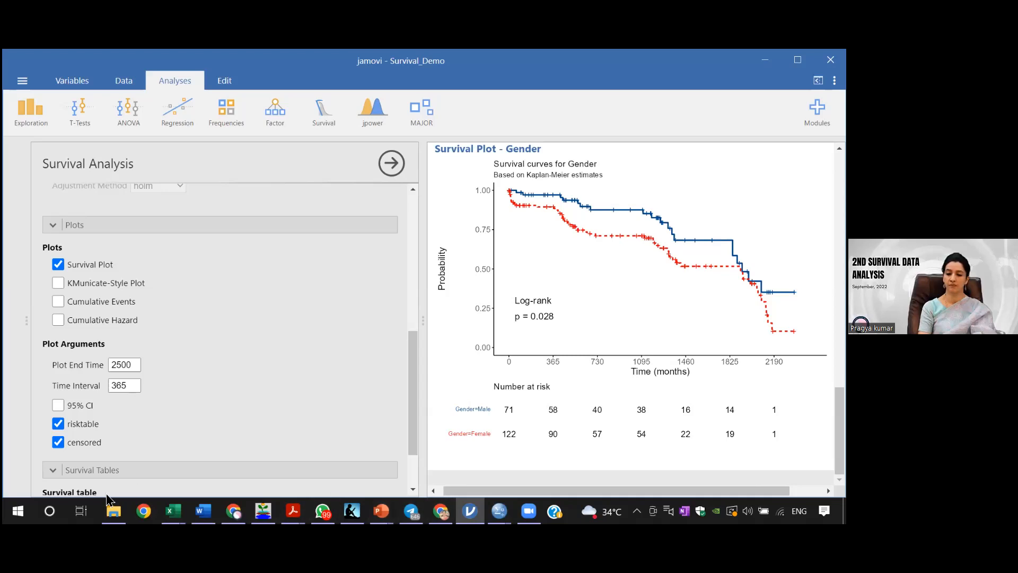
Step: Open the Word document Demo Sheet_Kaplan Meier - updated from the Day_2 folder and review its BMI category median survival and pairwise comparison tables
{"action": "mouse_move", "coordinate": [113, 510]}
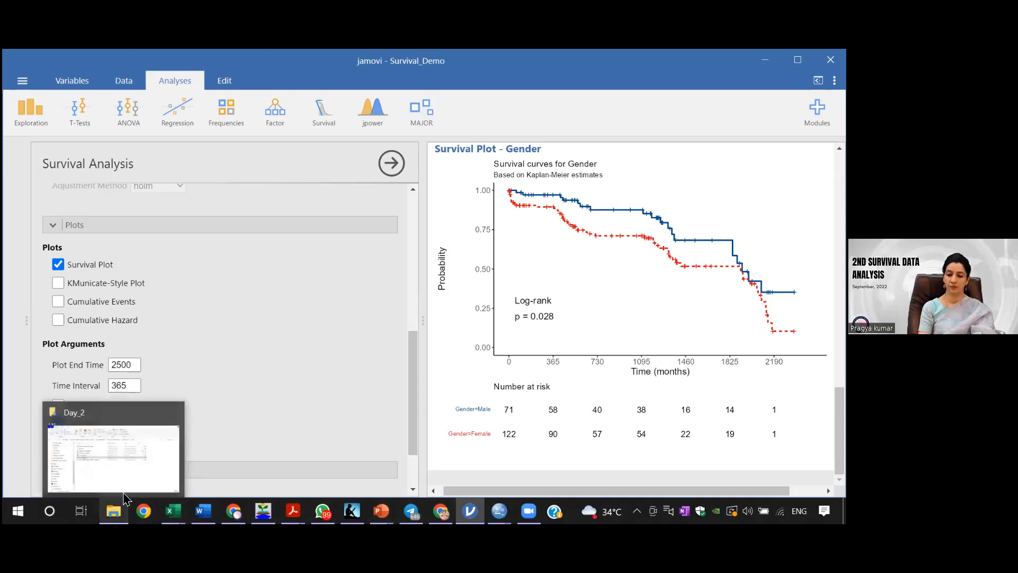
{"action": "left_click", "coordinate": [129, 475]}
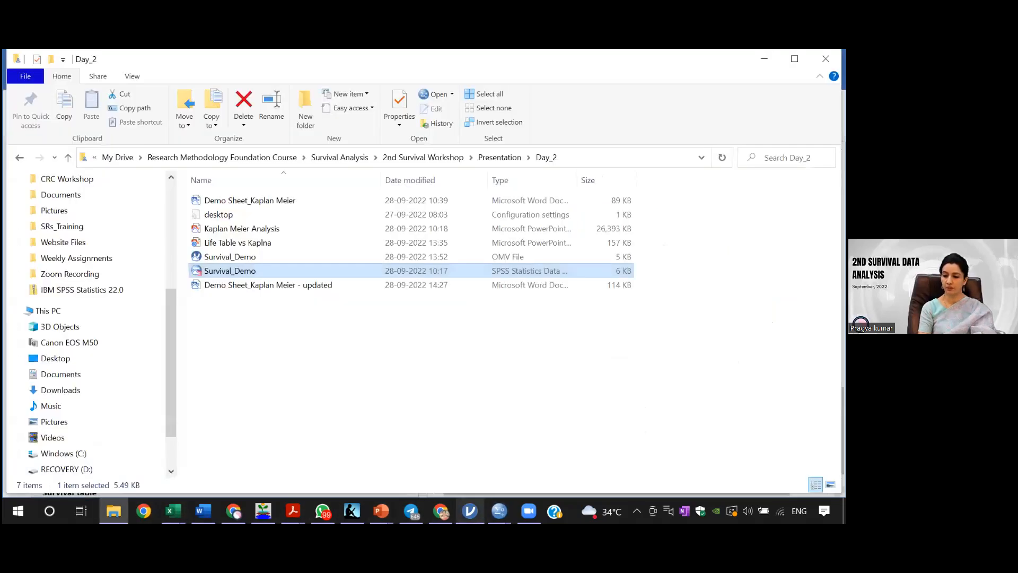
{"action": "mouse_move", "coordinate": [469, 511]}
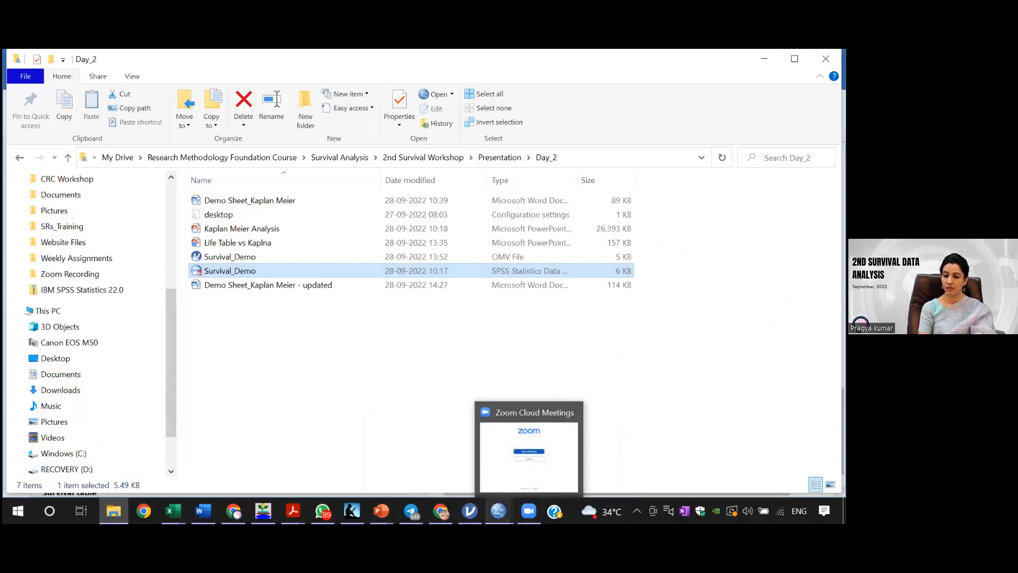
{"action": "mouse_move", "coordinate": [203, 511]}
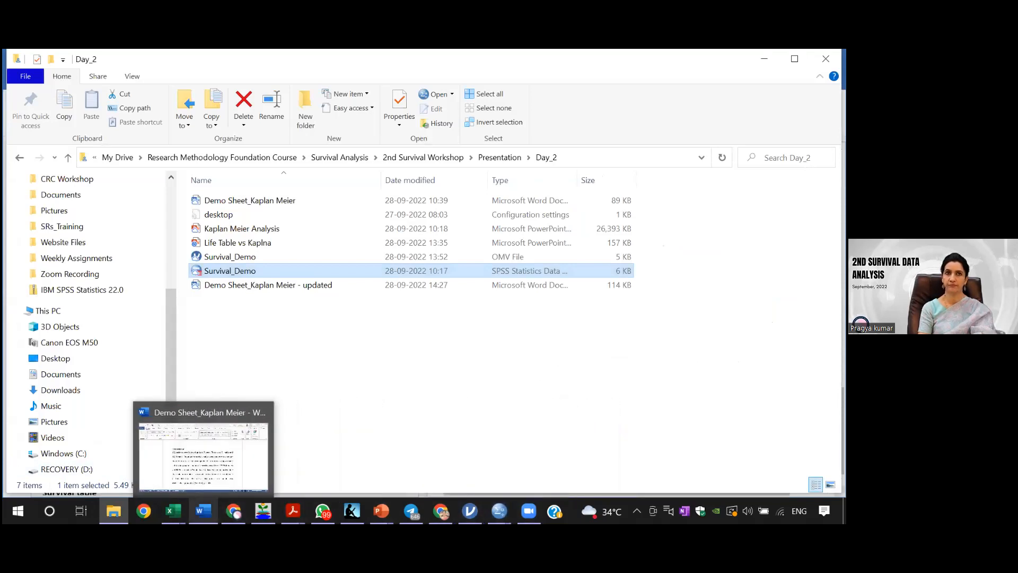
{"action": "double_click", "coordinate": [263, 285]}
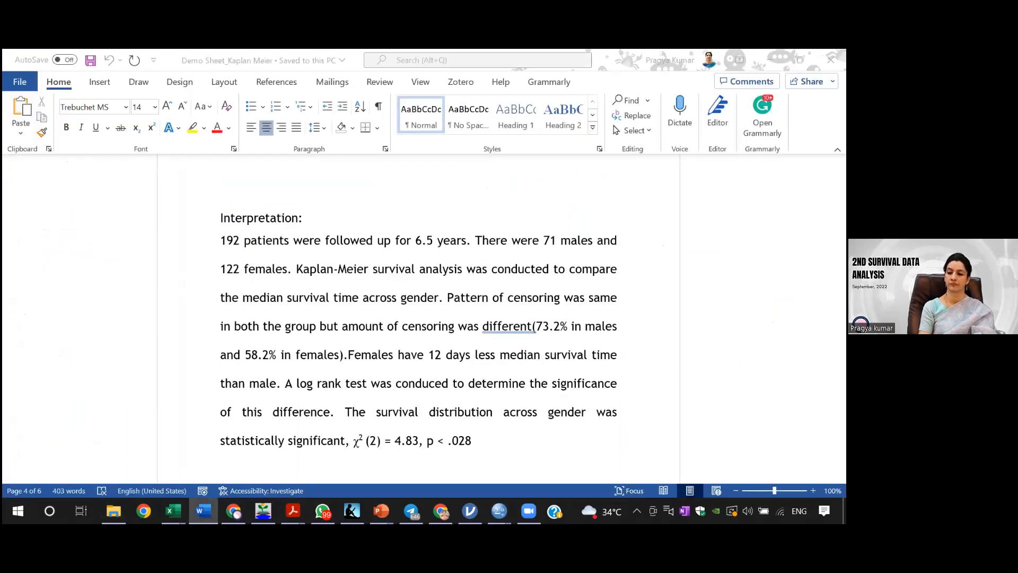
{"action": "left_click_drag", "start_coordinate": [840, 184], "coordinate": [841, 361]}
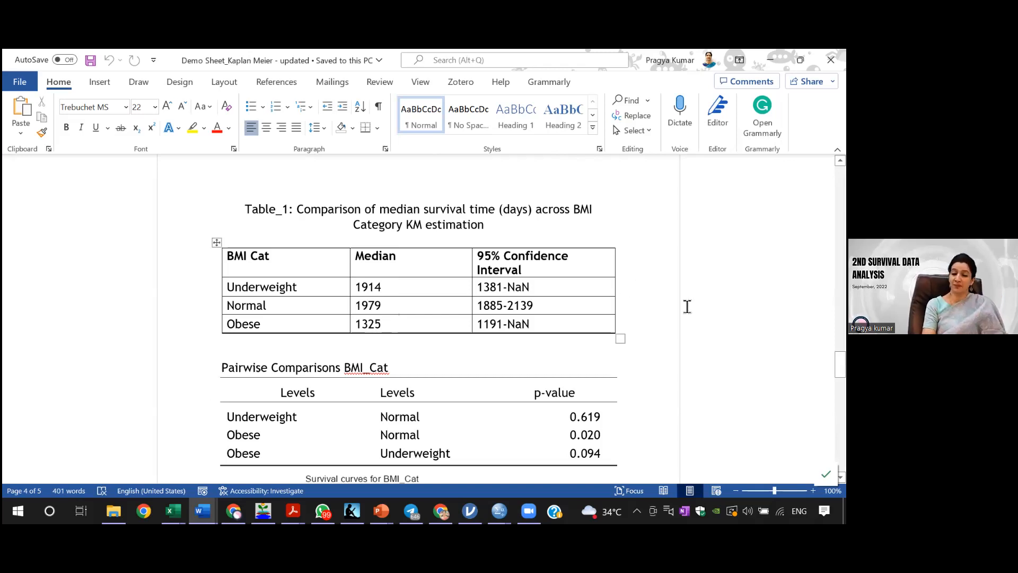
{"action": "left_click_drag", "start_coordinate": [840, 364], "coordinate": [840, 377]}
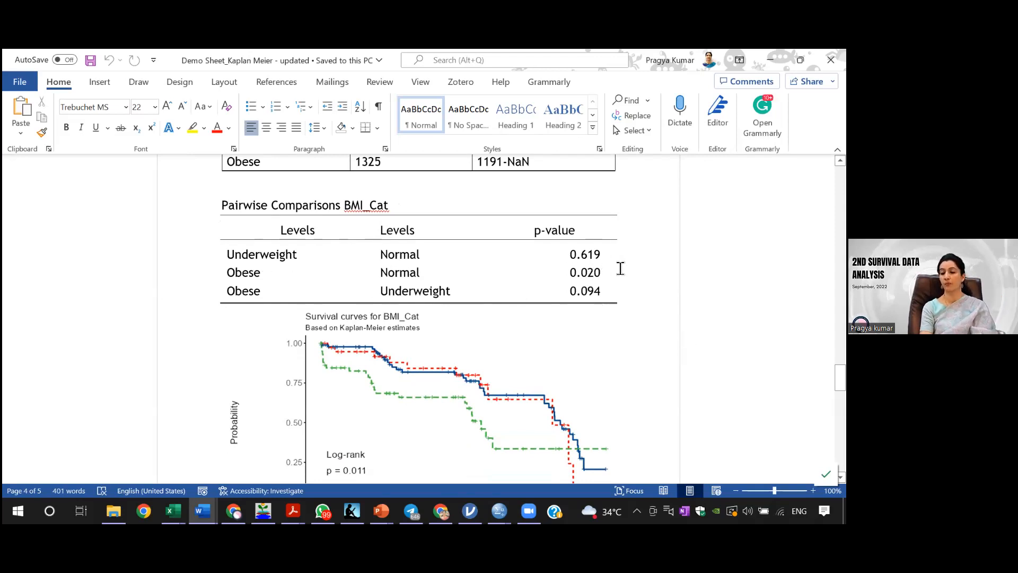
Step: Review the BMI category survival curves, the number-at-risk table and the written interpretation at the end of the document
{"action": "scroll", "coordinate": [419, 318], "scroll_direction": "down", "scroll_amount": 1}
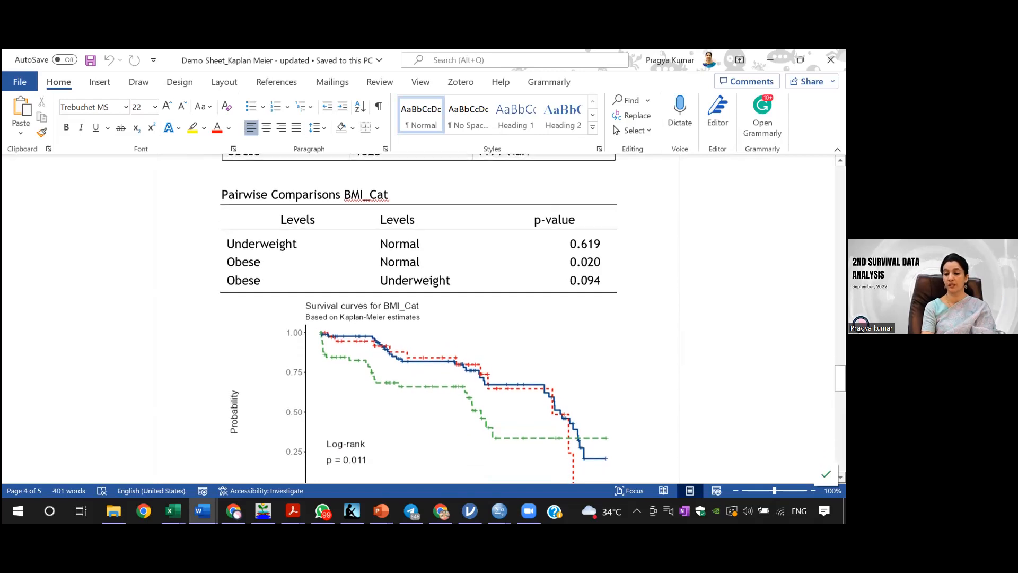
{"action": "scroll", "coordinate": [419, 318], "scroll_direction": "down", "scroll_amount": 10}
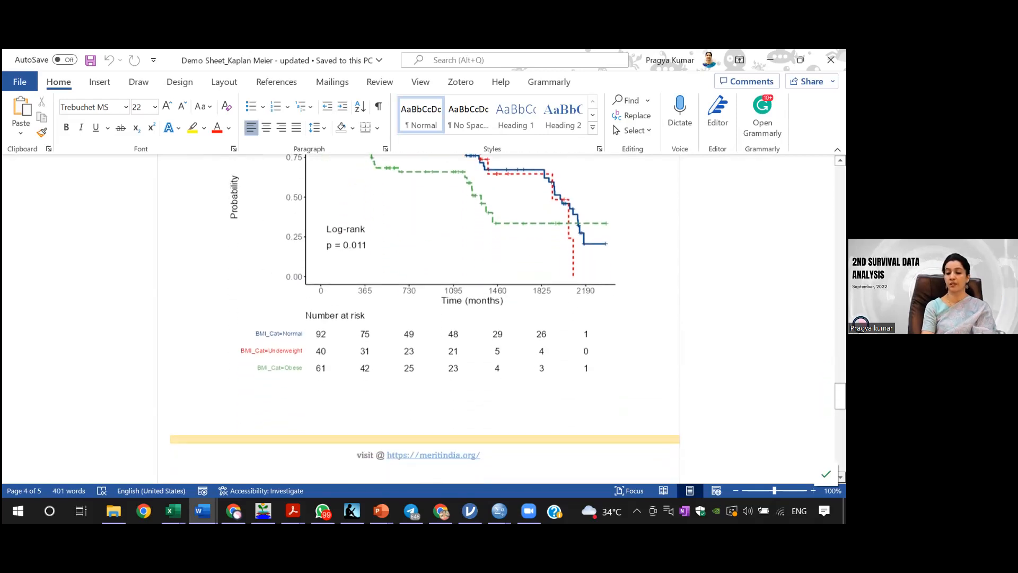
{"action": "scroll", "coordinate": [418, 318], "scroll_direction": "down", "scroll_amount": 4}
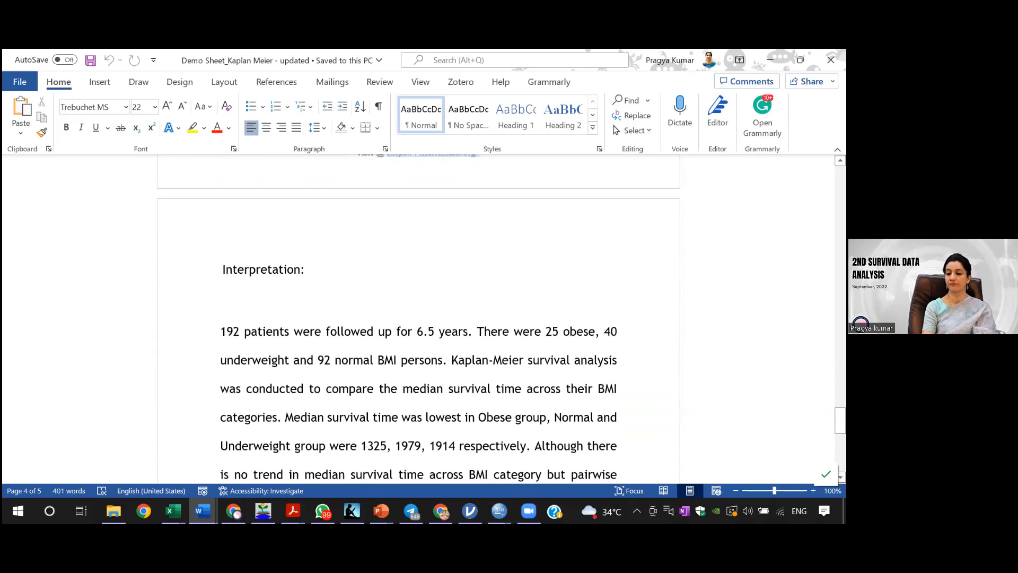
{"action": "left_click_drag", "start_coordinate": [840, 420], "coordinate": [840, 432]}
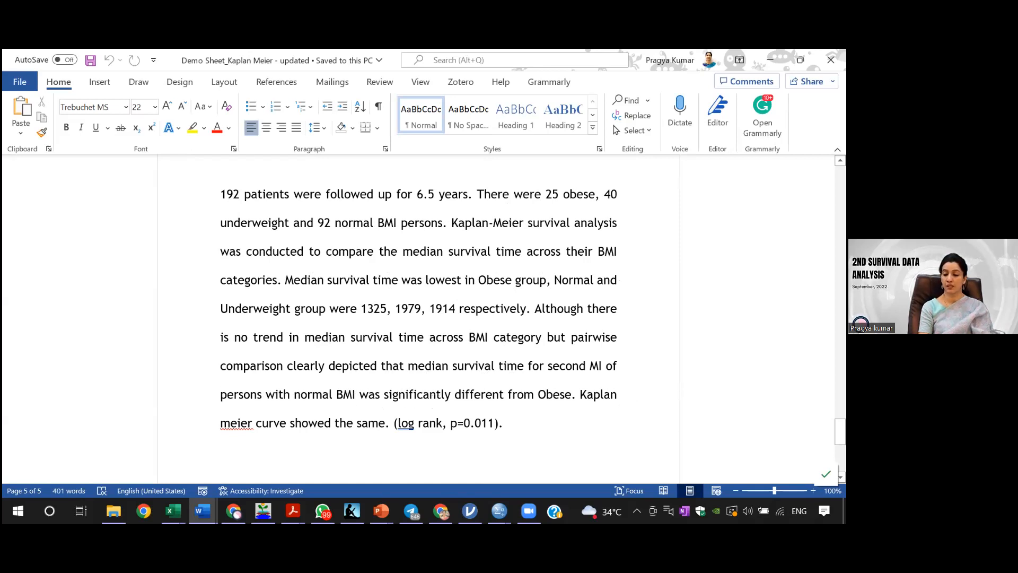
{"action": "left_click_drag", "start_coordinate": [840, 431], "coordinate": [840, 451]}
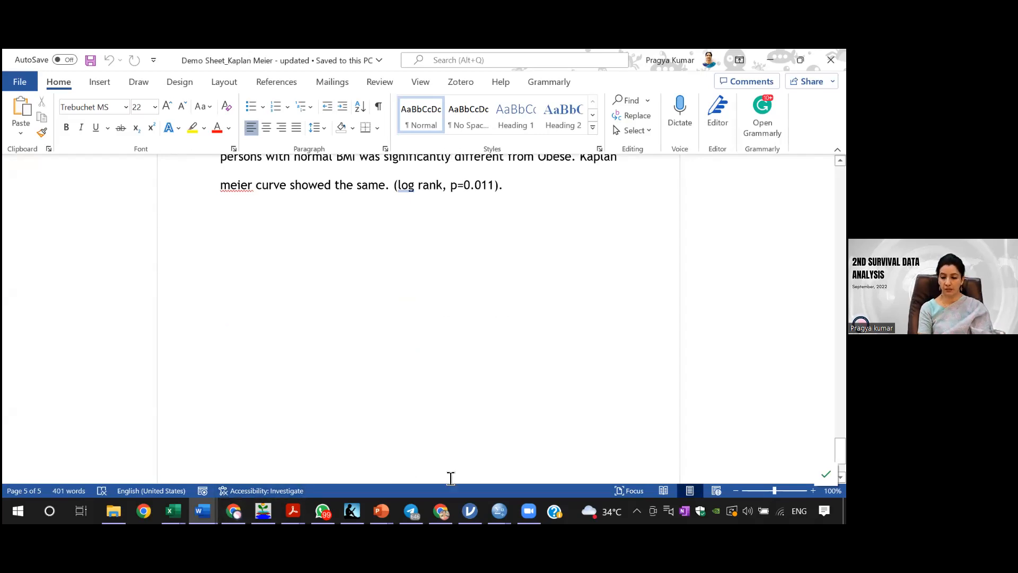
Step: Switch to the SPSS output window, dismiss the open Kaplan-Meier dialog and review the BMI survival curves and pairwise comparisons
{"action": "mouse_move", "coordinate": [498, 511]}
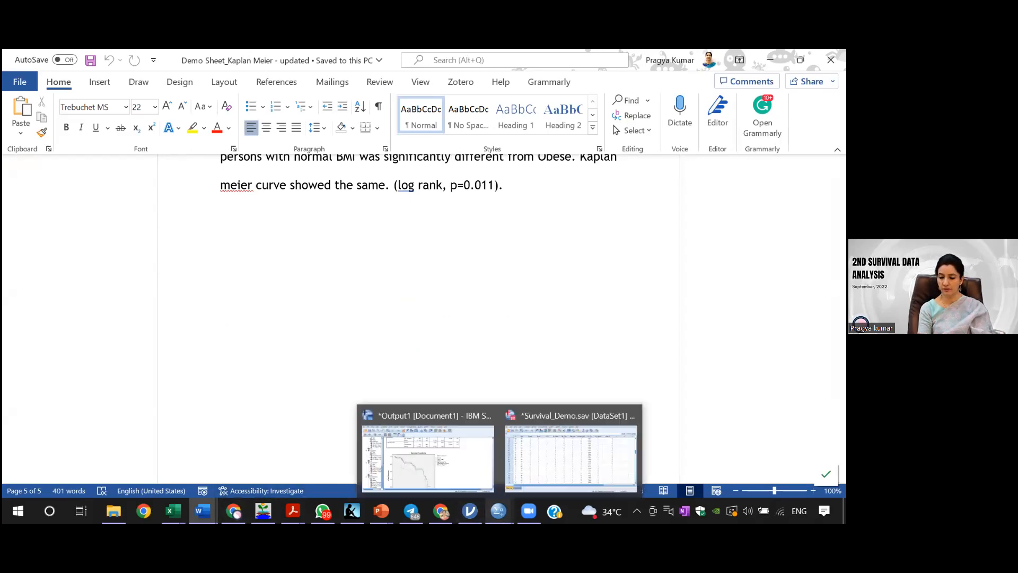
{"action": "left_click", "coordinate": [477, 471]}
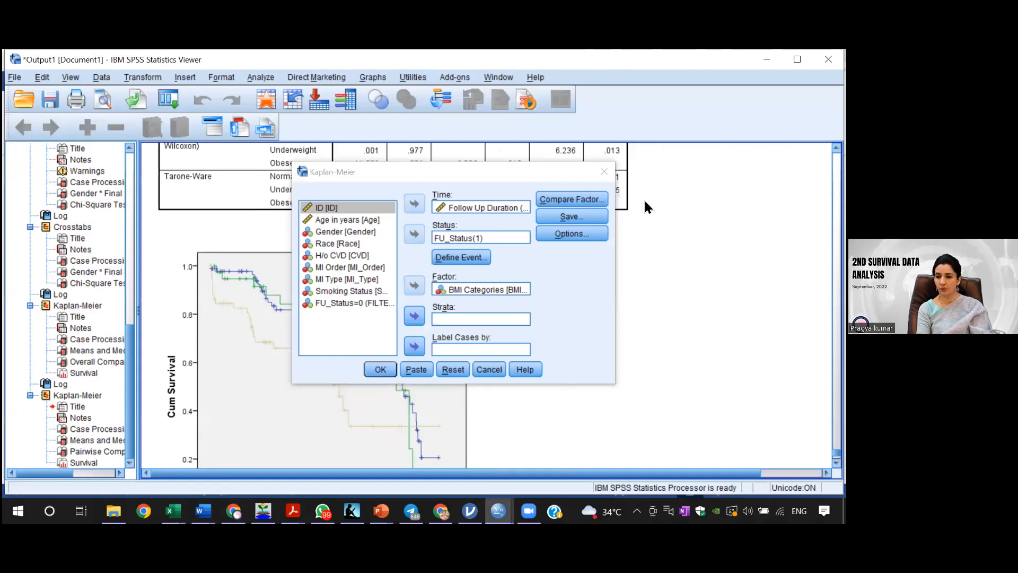
{"action": "left_click", "coordinate": [604, 171]}
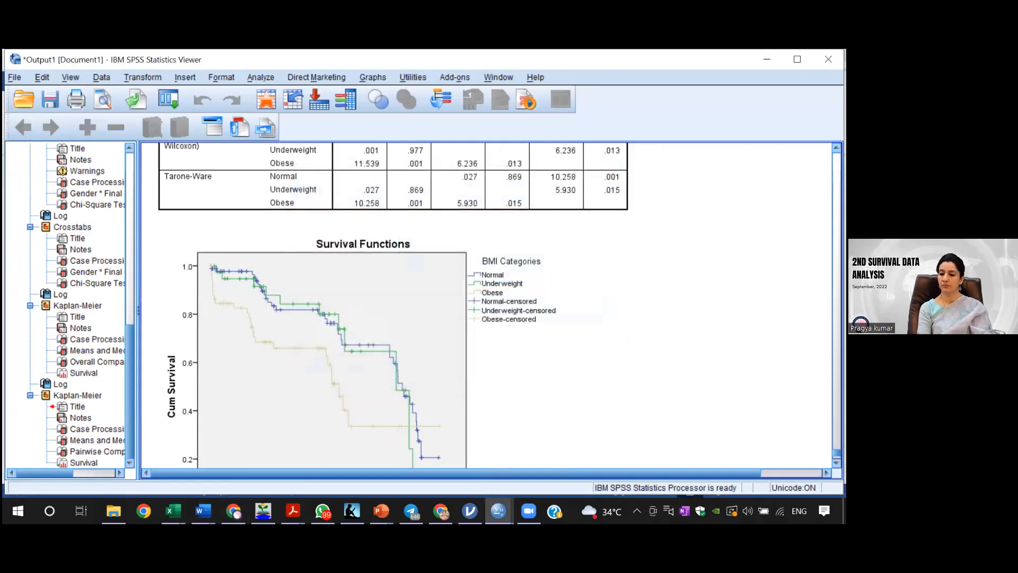
{"action": "scroll", "coordinate": [392, 303], "scroll_direction": "down", "scroll_amount": 2}
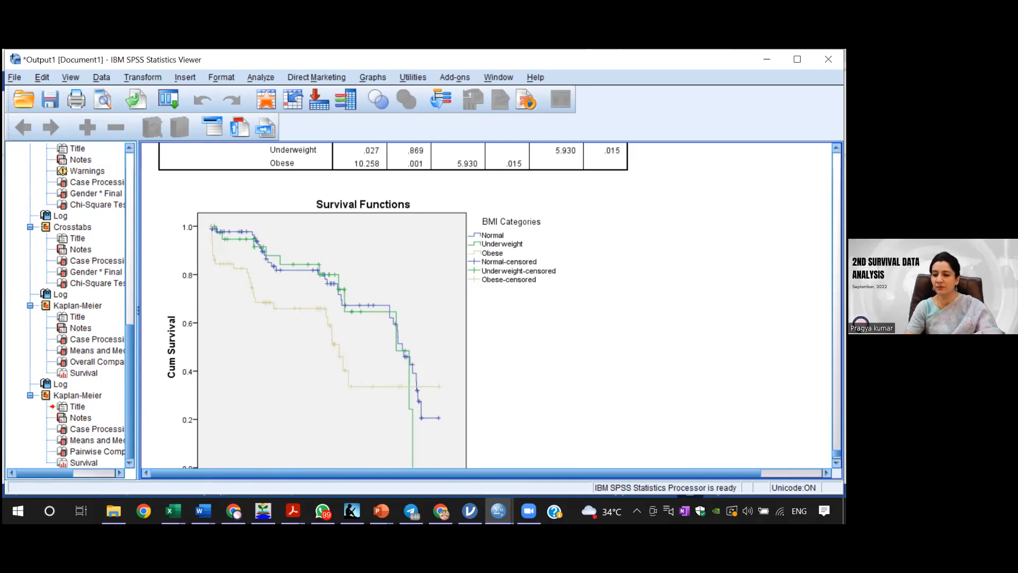
{"action": "scroll", "coordinate": [488, 305], "scroll_direction": "up", "scroll_amount": 2}
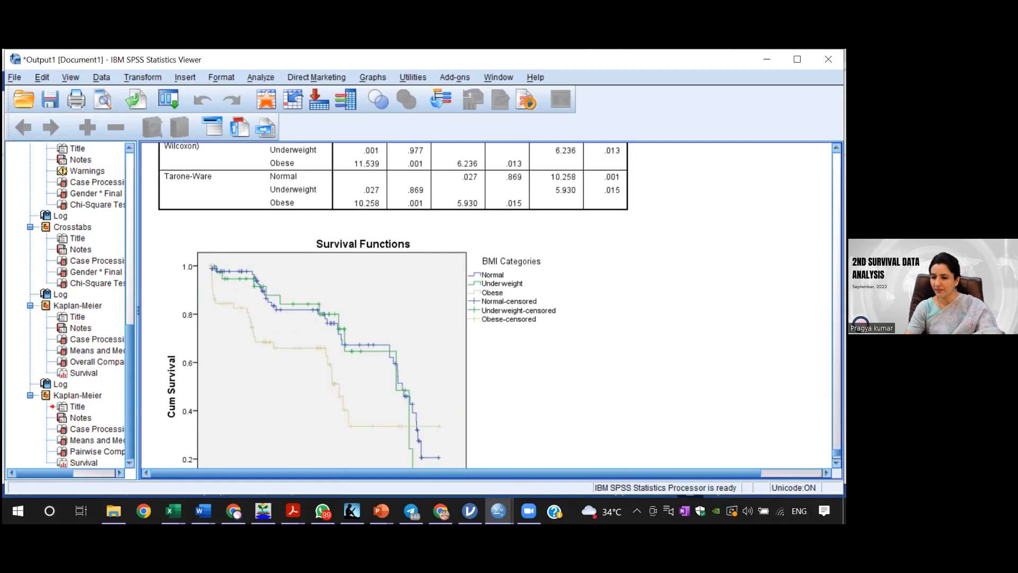
{"action": "scroll", "coordinate": [407, 305], "scroll_direction": "up", "scroll_amount": 5}
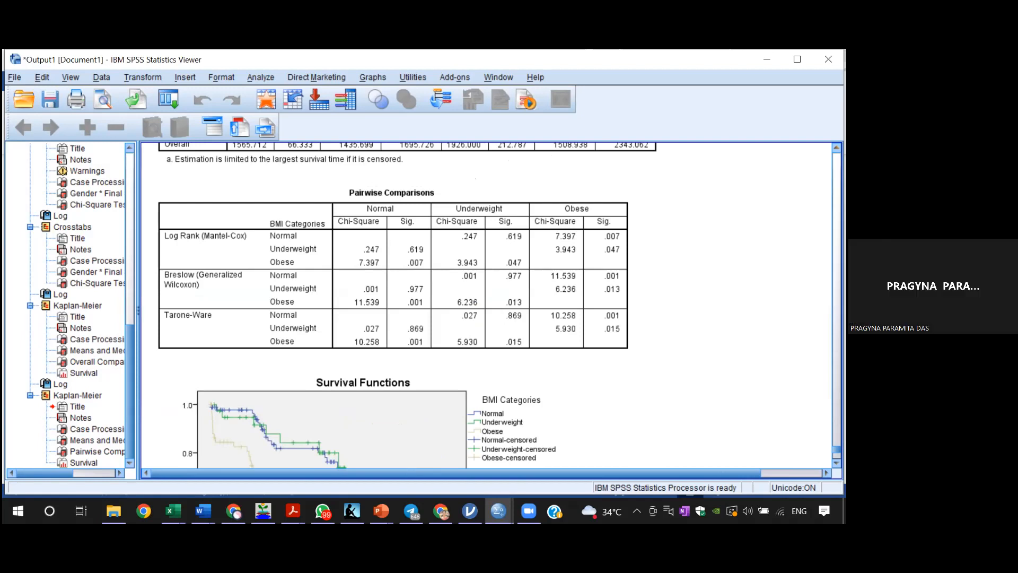
Step: Rerun the Kaplan-Meier analysis for BMI Categories with factor levels pooled over strata and a linear trend test
{"action": "left_click", "coordinate": [257, 77]}
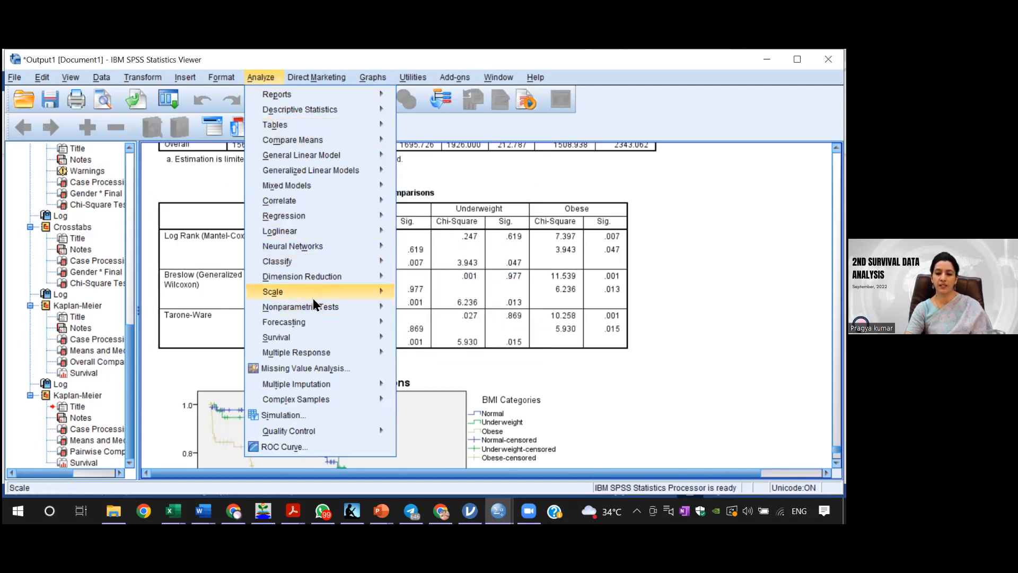
{"action": "mouse_move", "coordinate": [314, 340]}
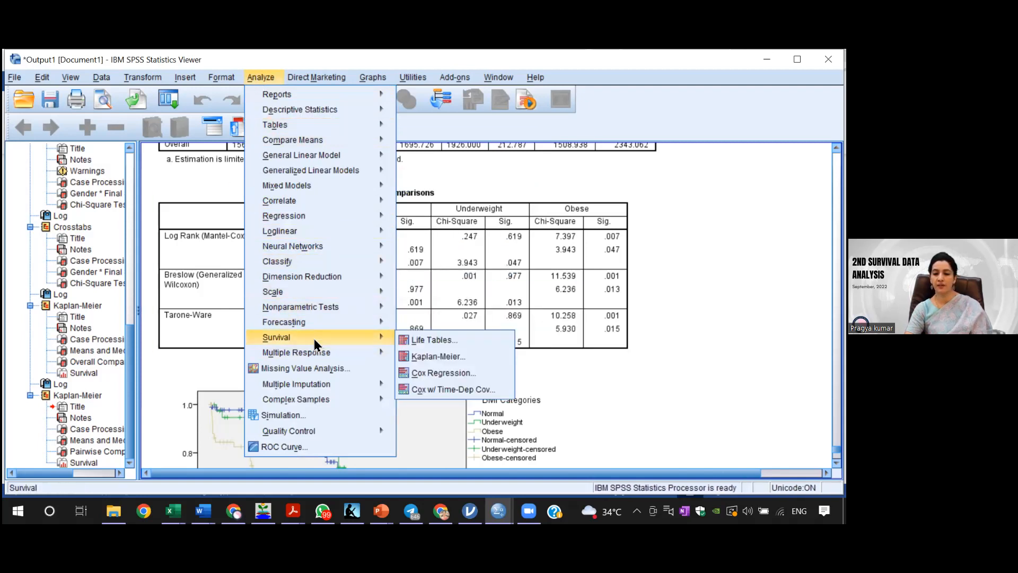
{"action": "left_click", "coordinate": [417, 357]}
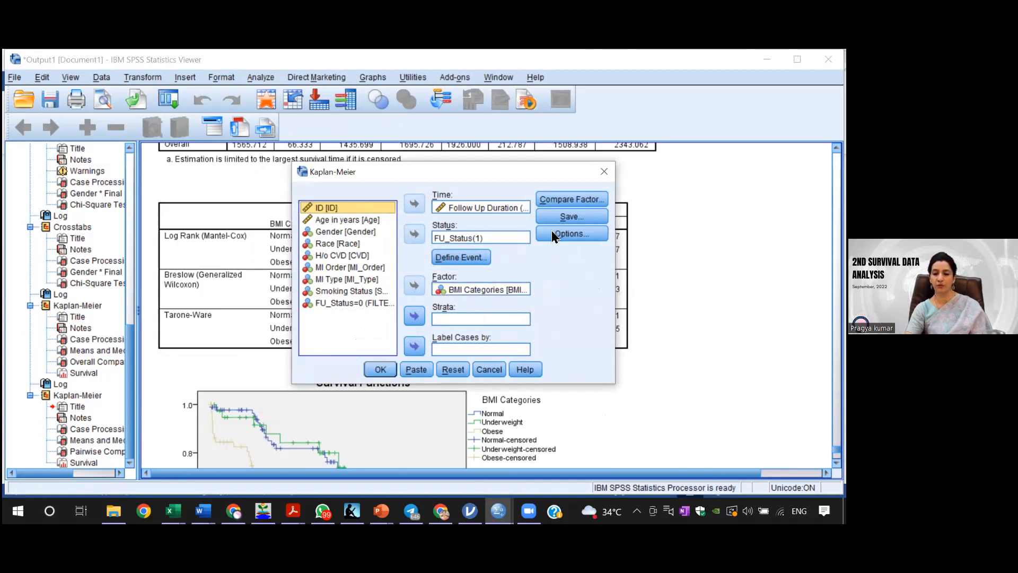
{"action": "left_click", "coordinate": [573, 200]}
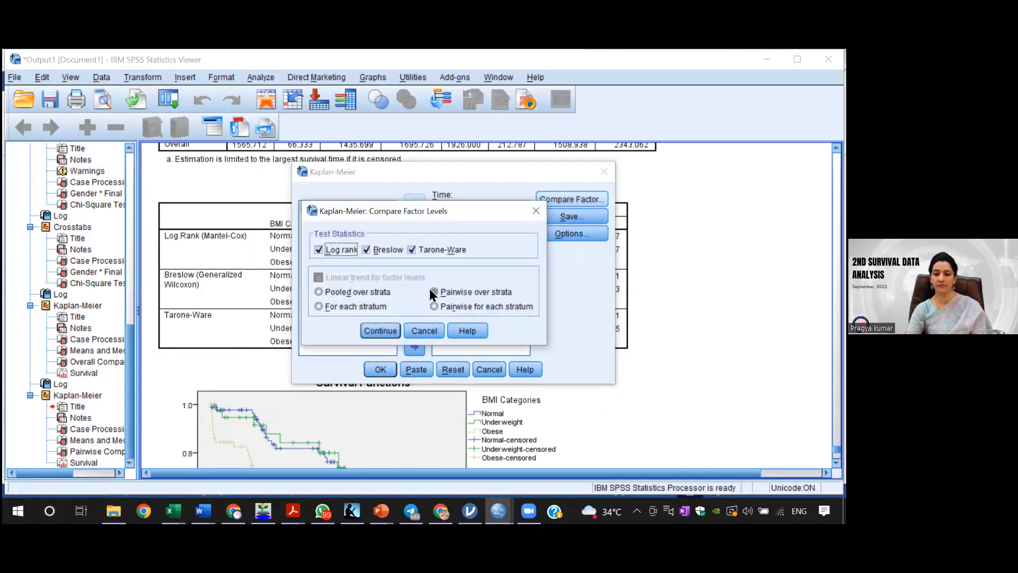
{"action": "left_click", "coordinate": [319, 292]}
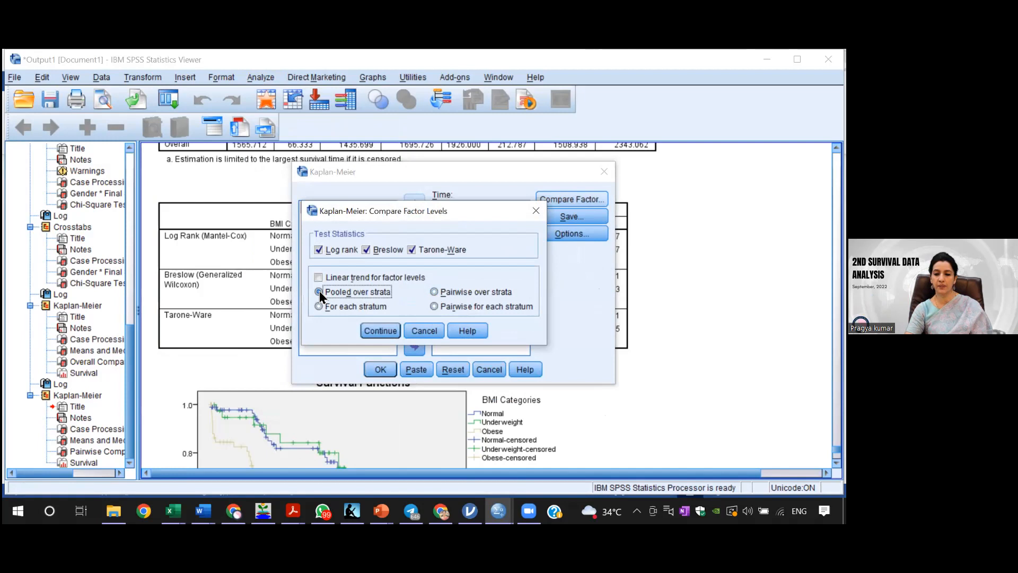
{"action": "left_click", "coordinate": [318, 278]}
{"action": "left_click", "coordinate": [389, 328]}
{"action": "left_click", "coordinate": [383, 370]}
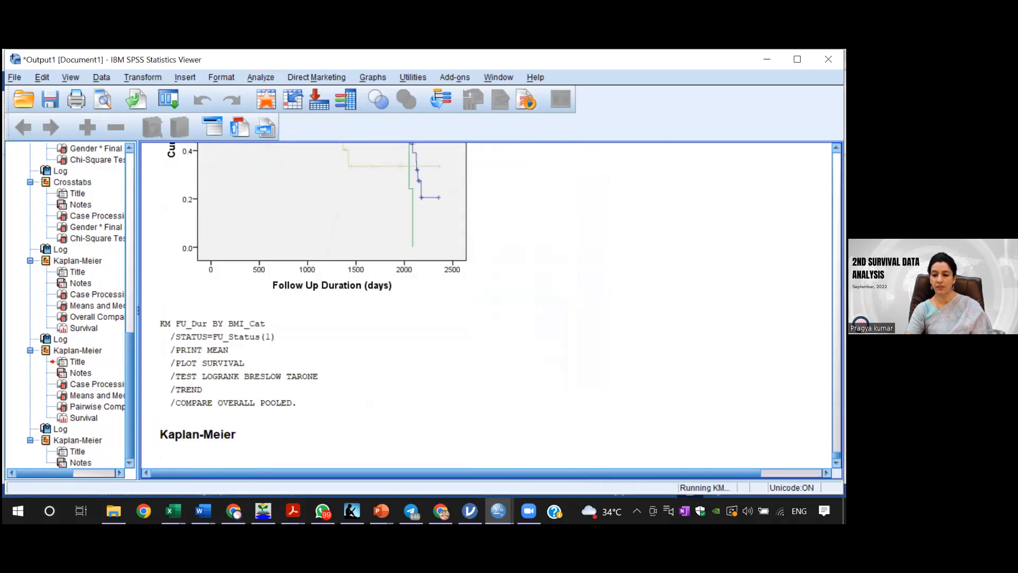
Step: Examine the new output's survival time means and medians and its Overall Comparisons table for the BMI categories
{"action": "scroll", "coordinate": [487, 305], "scroll_direction": "down", "scroll_amount": 6}
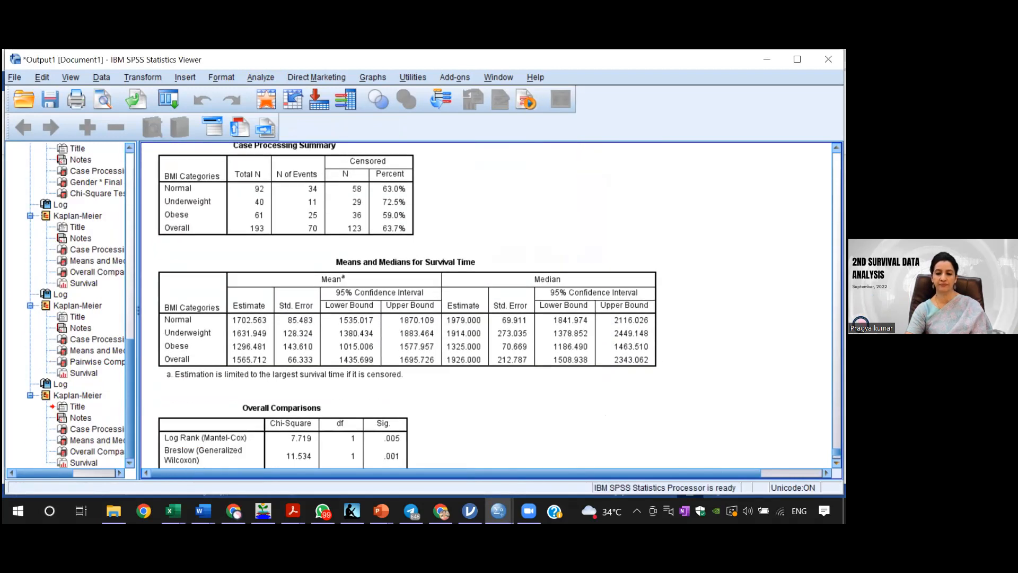
{"action": "scroll", "coordinate": [495, 312], "scroll_direction": "down", "scroll_amount": 1}
{"action": "left_click", "coordinate": [317, 318]}
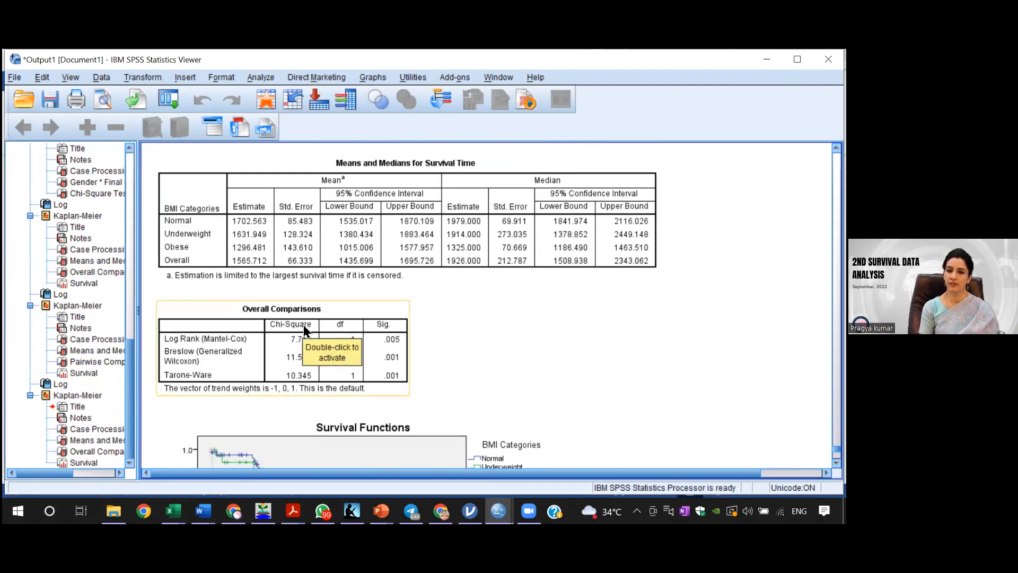
{"action": "left_click", "coordinate": [432, 305]}
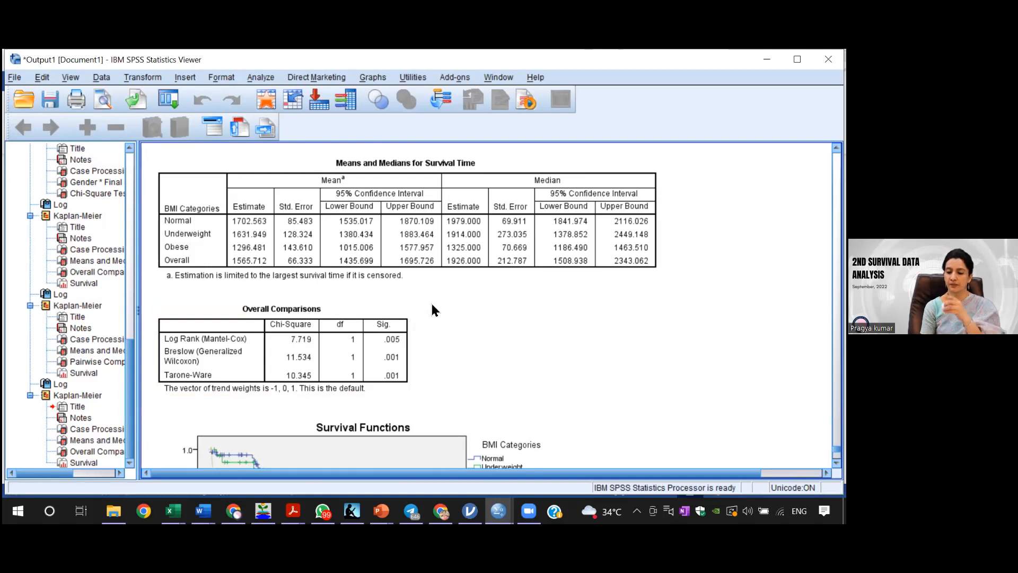
{"action": "left_click", "coordinate": [496, 253]}
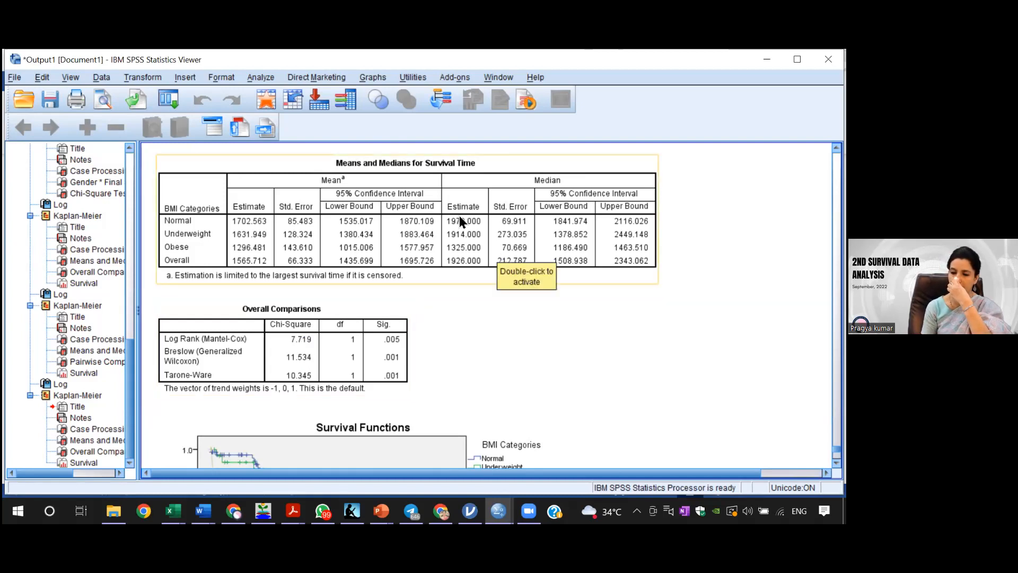
{"action": "left_click", "coordinate": [404, 306]}
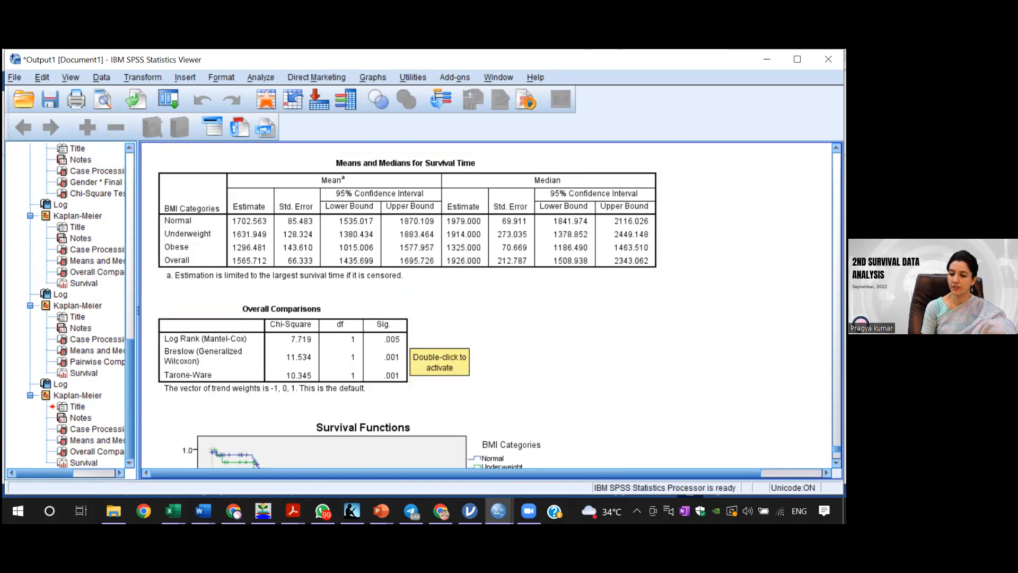
{"action": "scroll", "coordinate": [472, 209], "scroll_direction": "down", "scroll_amount": 1}
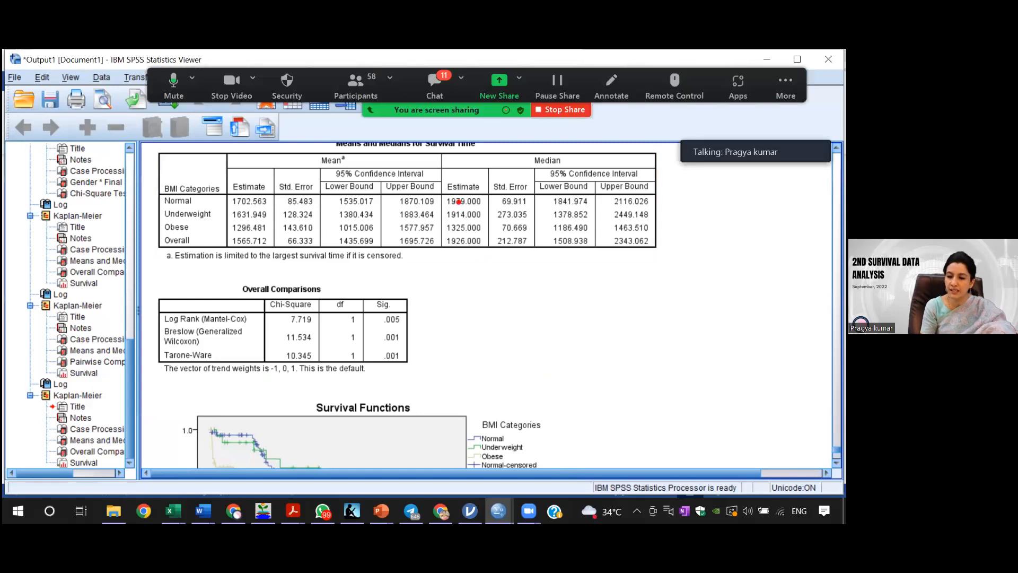
Step: Mark the median survival estimates with a red rectangle, clear the mark and compare them with the Overall Comparisons trend tests
{"action": "left_click_drag", "start_coordinate": [449, 192], "coordinate": [494, 256]}
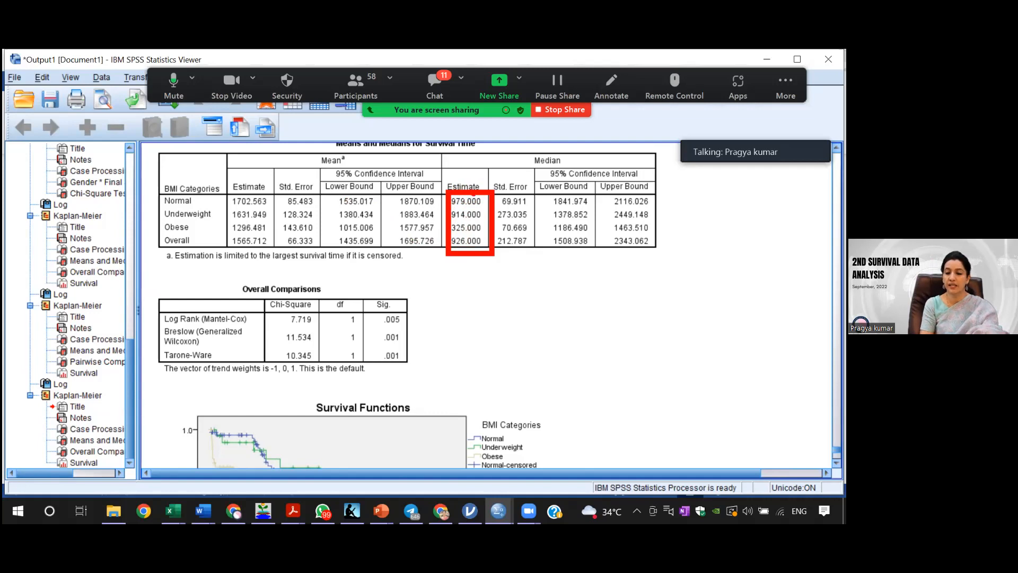
{"action": "left_click", "coordinate": [317, 304]}
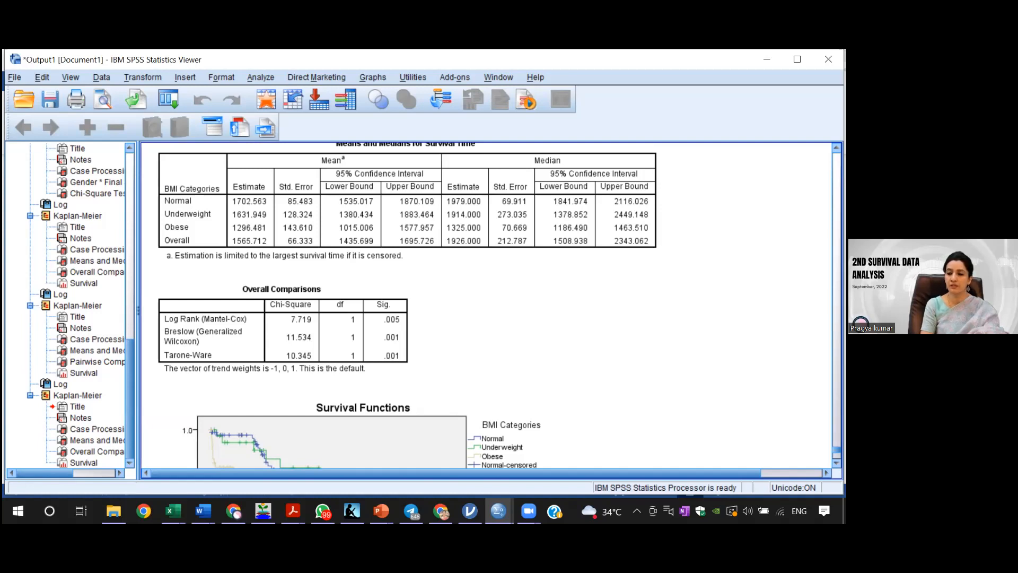
{"action": "left_click", "coordinate": [537, 243]}
{"action": "left_click", "coordinate": [267, 287]}
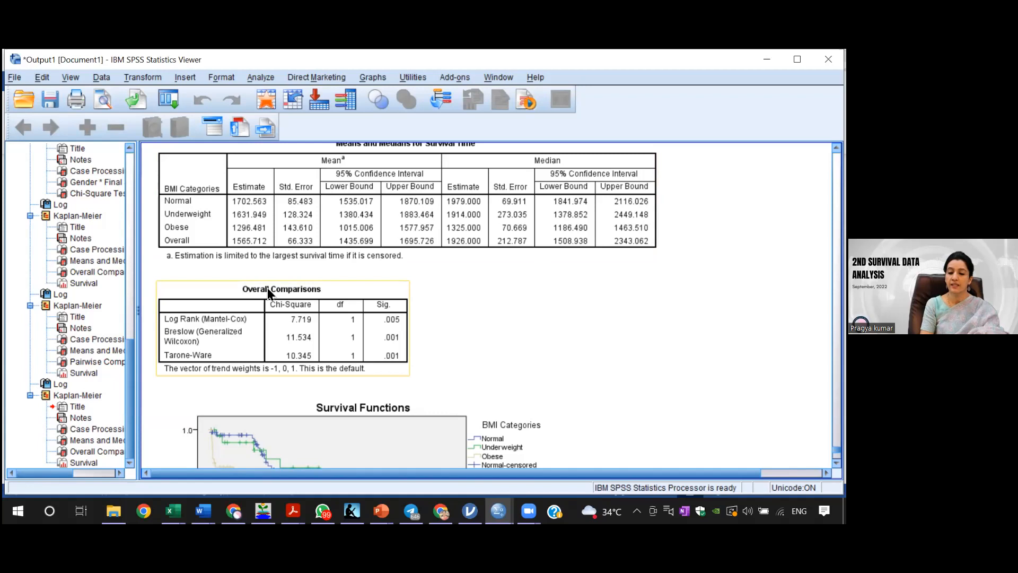
{"action": "left_click", "coordinate": [451, 372]}
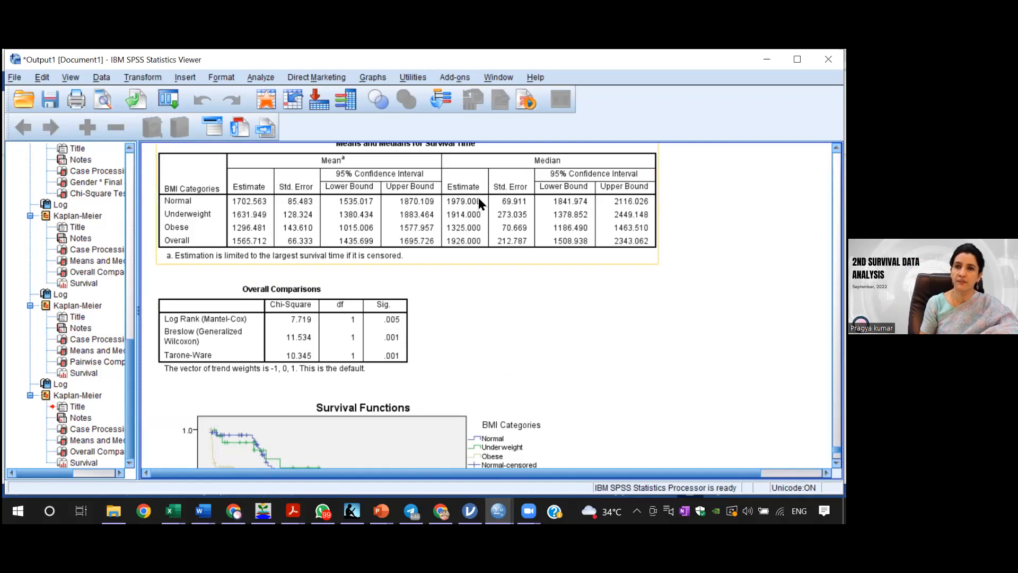
{"action": "left_click", "coordinate": [356, 336]}
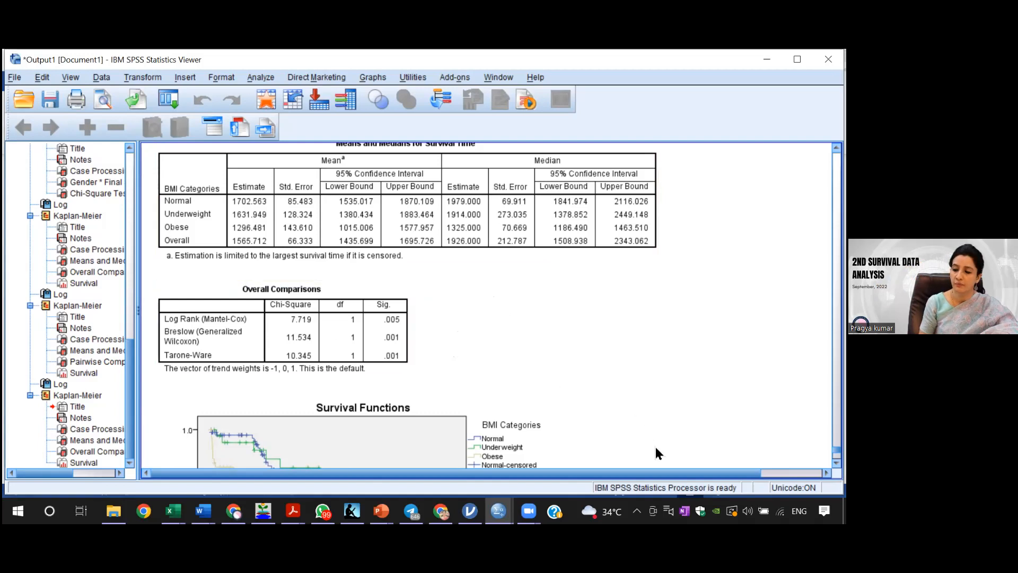
Step: Review the pooled run's survival curves and summary tables, and return to the previous run's Pairwise Comparisons table
{"action": "scroll", "coordinate": [487, 305], "scroll_direction": "down", "scroll_amount": 5}
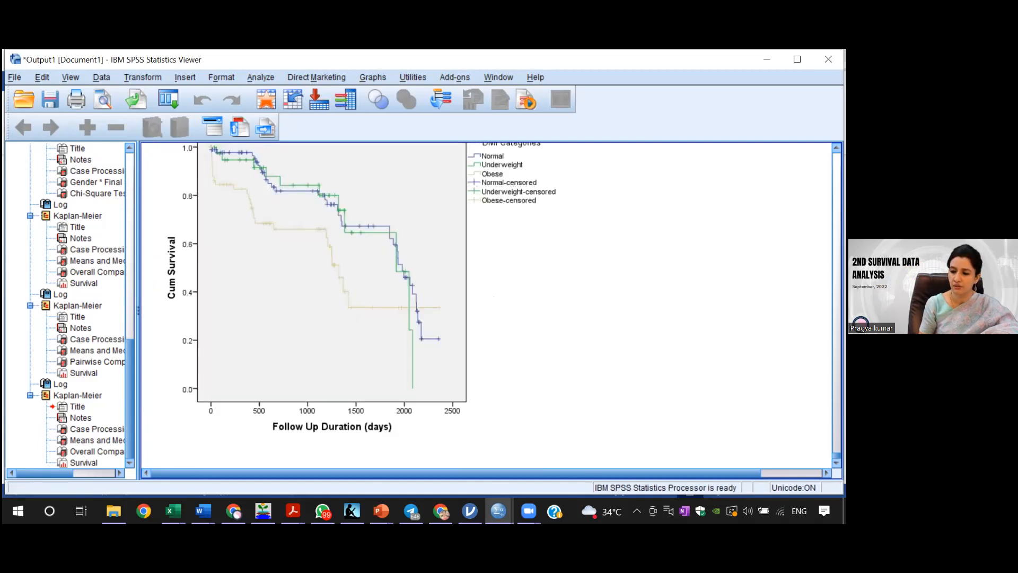
{"action": "scroll", "coordinate": [486, 304], "scroll_direction": "up", "scroll_amount": 2}
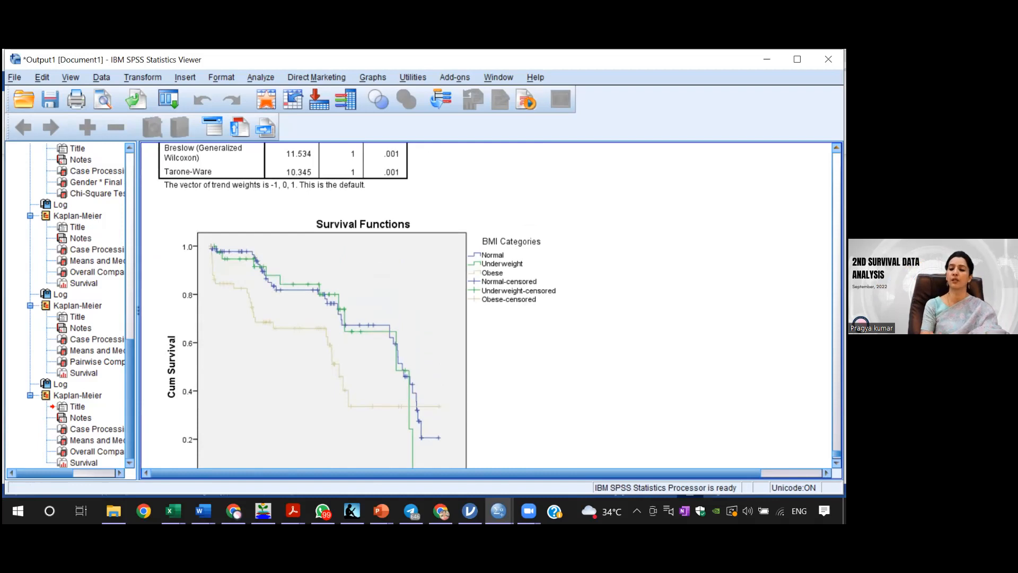
{"action": "scroll", "coordinate": [487, 305], "scroll_direction": "up", "scroll_amount": 3}
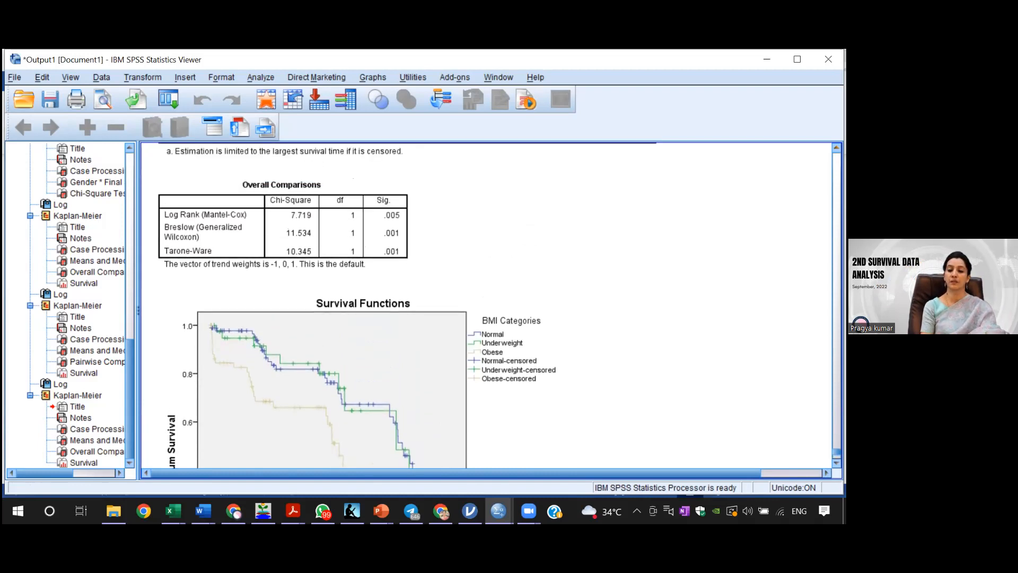
{"action": "left_click", "coordinate": [414, 155]}
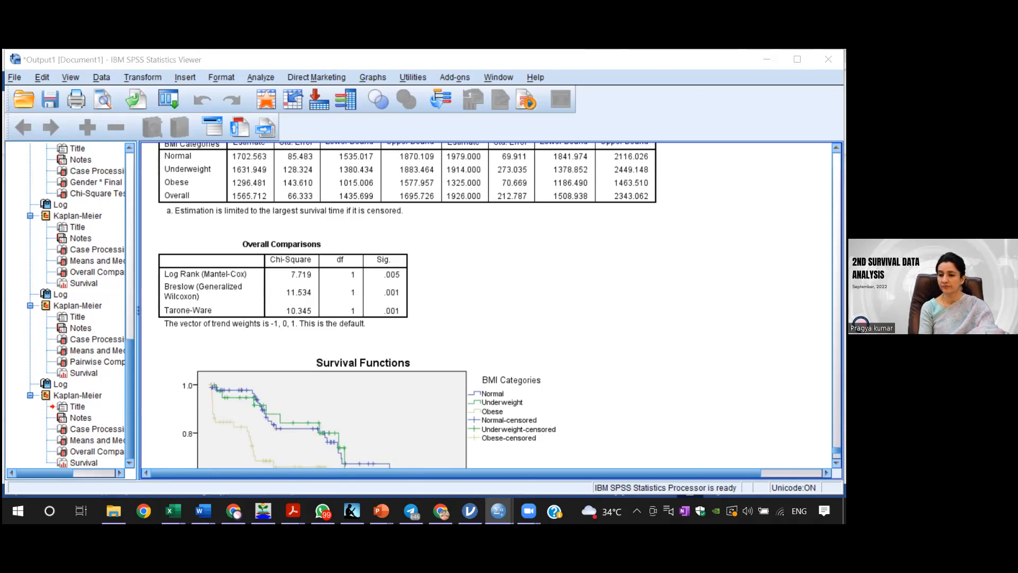
{"action": "scroll", "coordinate": [407, 306], "scroll_direction": "up", "scroll_amount": 8}
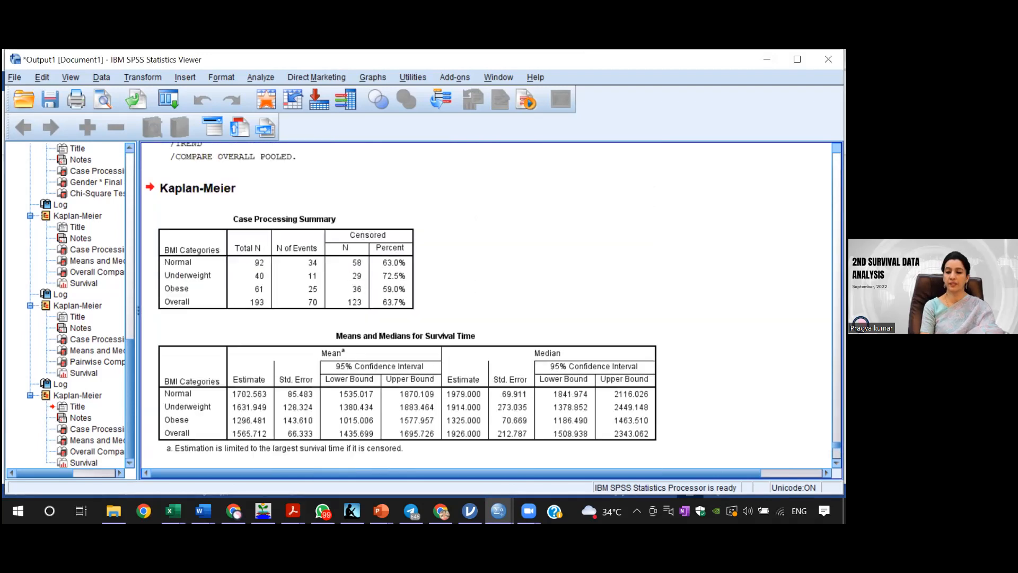
{"action": "scroll", "coordinate": [407, 305], "scroll_direction": "up", "scroll_amount": 10}
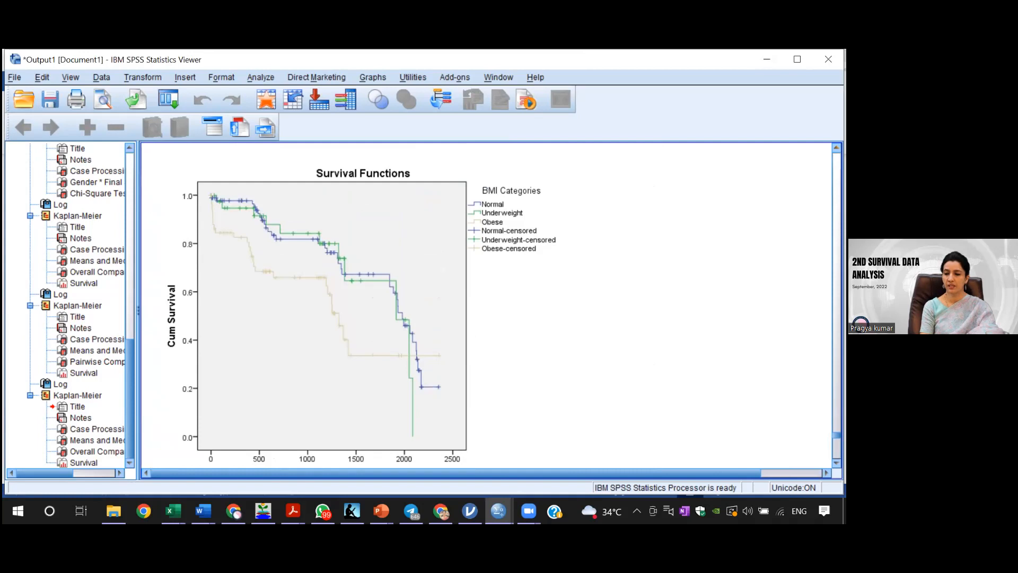
{"action": "scroll", "coordinate": [408, 306], "scroll_direction": "up", "scroll_amount": 7}
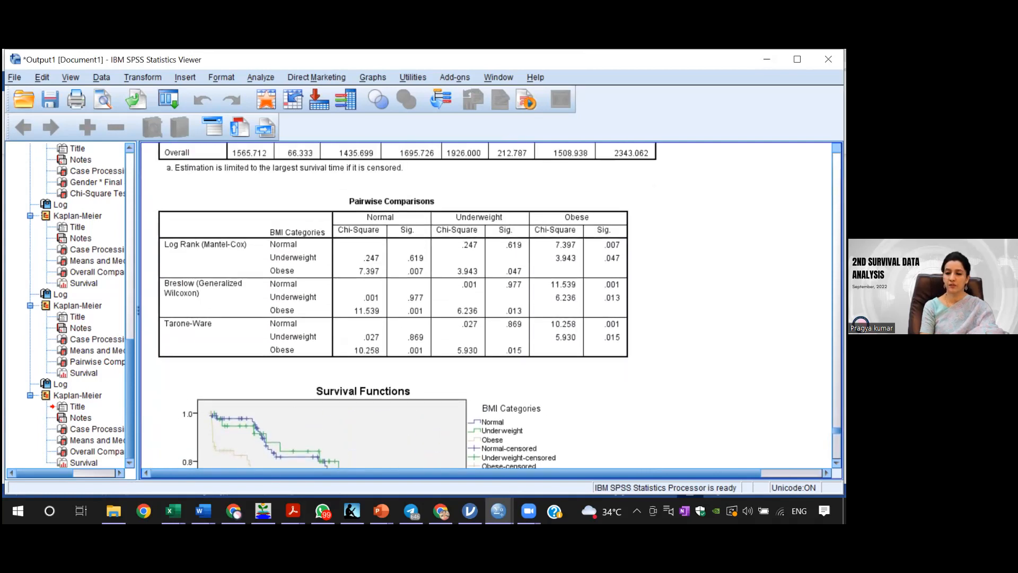
Step: Open the gender Survival Functions chart for editing and display the scale properties of its Follow Up Duration axis
{"action": "scroll", "coordinate": [407, 305], "scroll_direction": "up", "scroll_amount": 10}
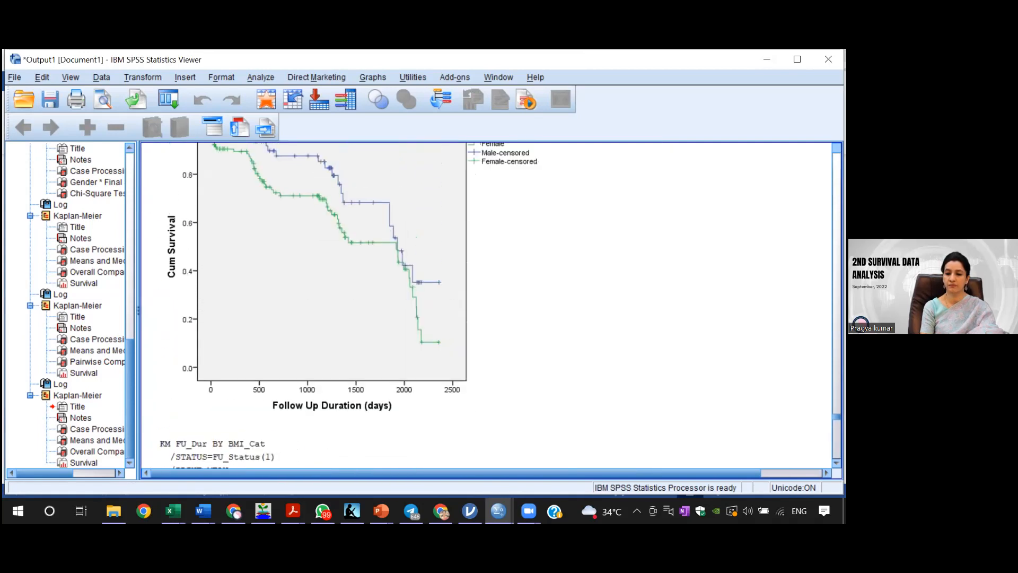
{"action": "scroll", "coordinate": [407, 305], "scroll_direction": "up", "scroll_amount": 3}
{"action": "left_click", "coordinate": [362, 303]}
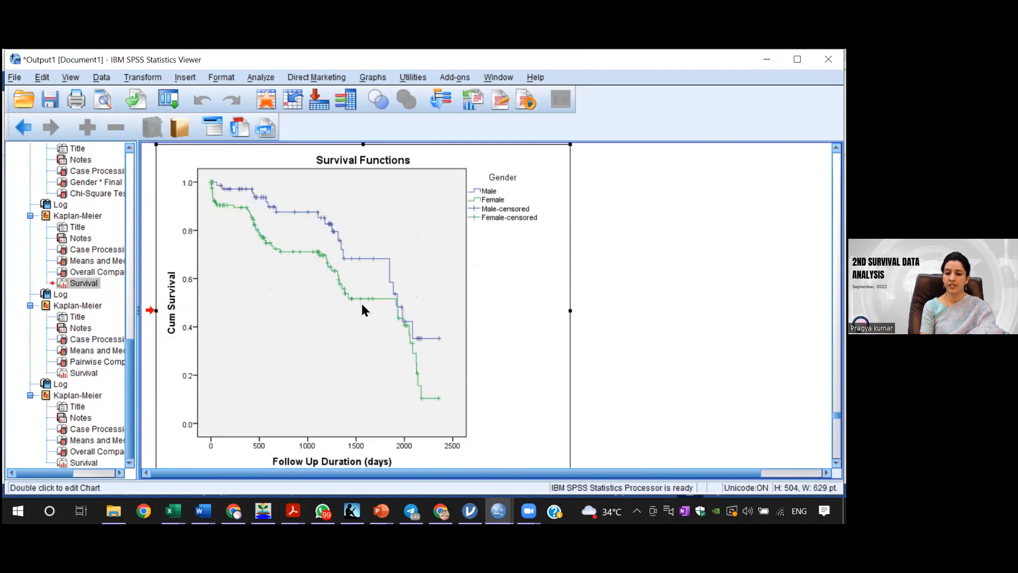
{"action": "double_click", "coordinate": [457, 333]}
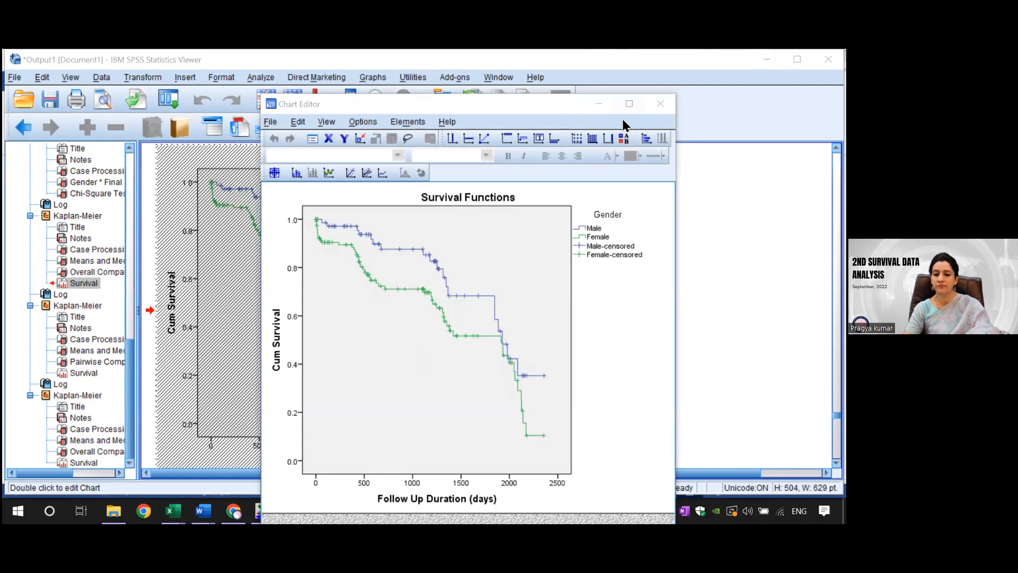
{"action": "double_click", "coordinate": [375, 353]}
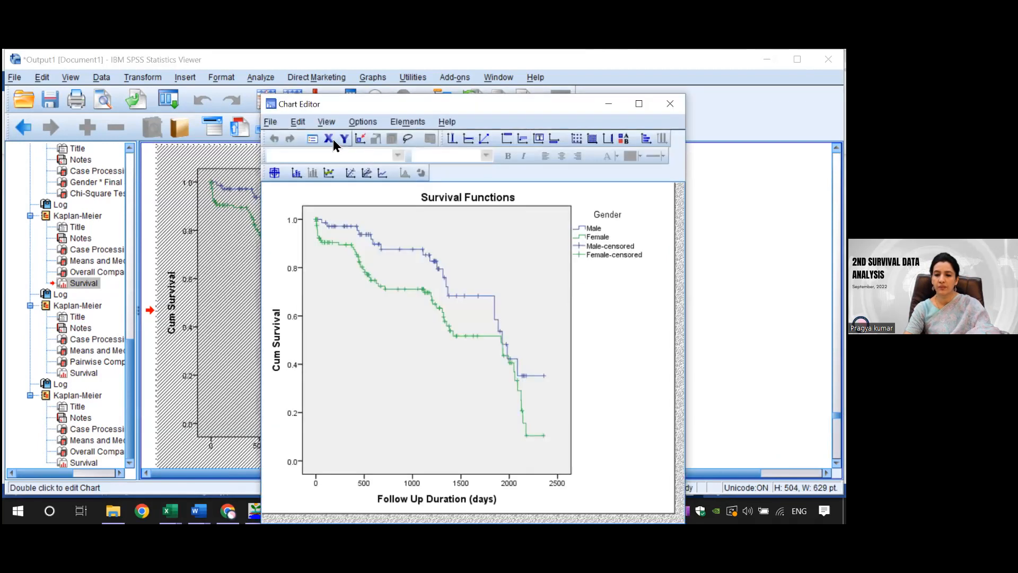
{"action": "left_click", "coordinate": [329, 139]}
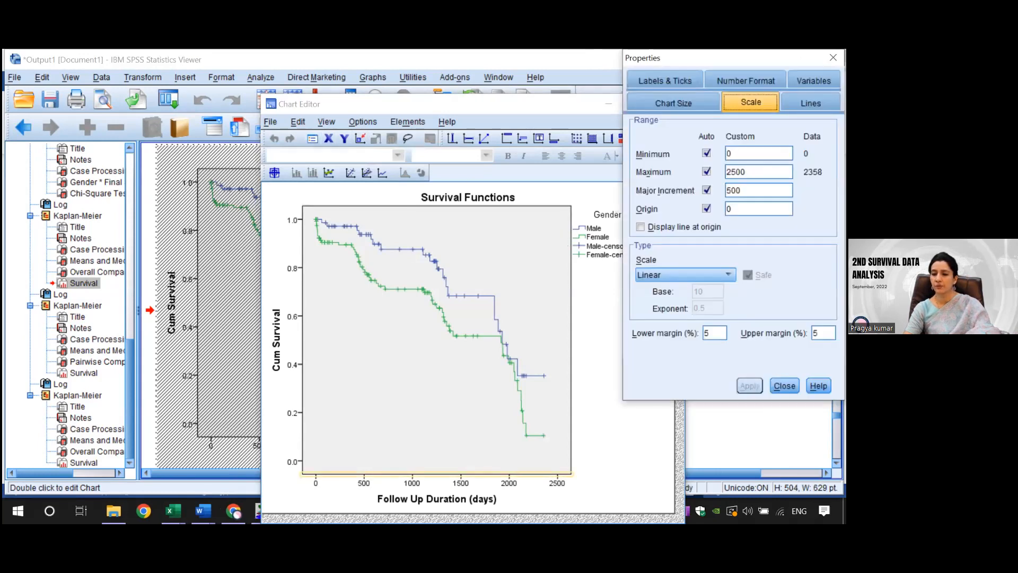
{"action": "left_click", "coordinate": [742, 190]}
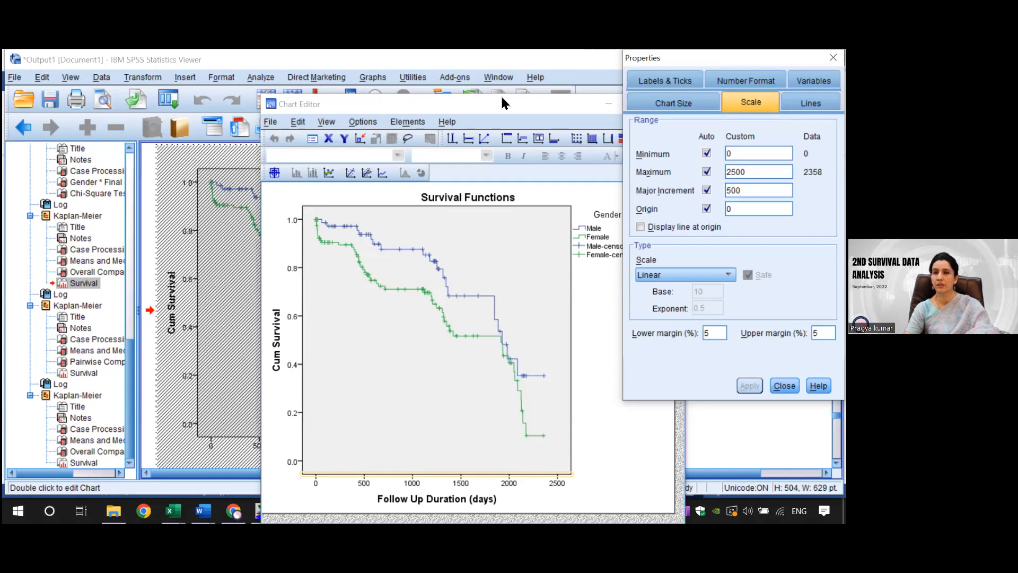
Step: Set the gender survival chart's height to 800 points with the aspect ratio maintained, and close the chart editor
{"action": "left_click", "coordinate": [673, 103]}
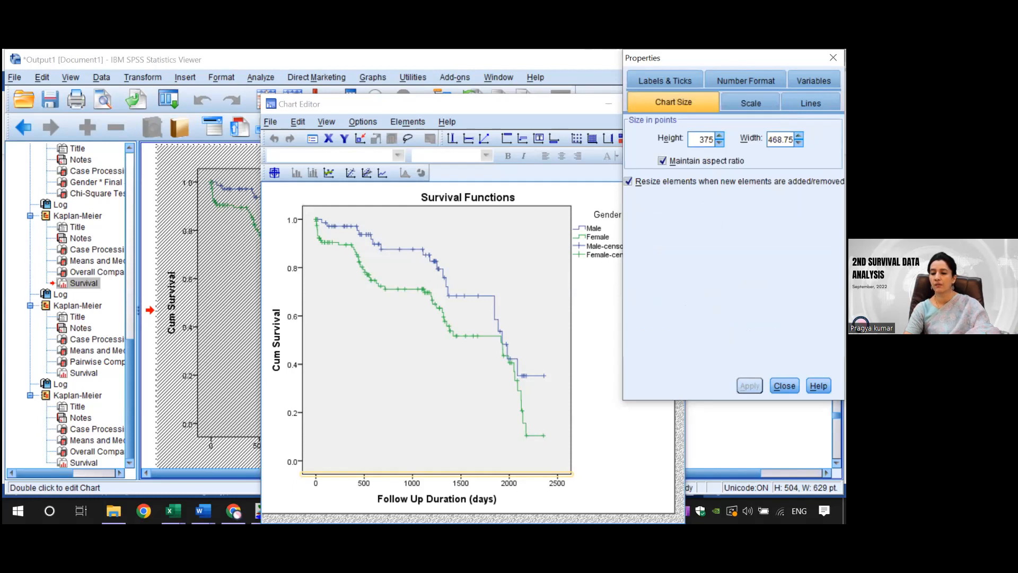
{"action": "double_click", "coordinate": [706, 139]}
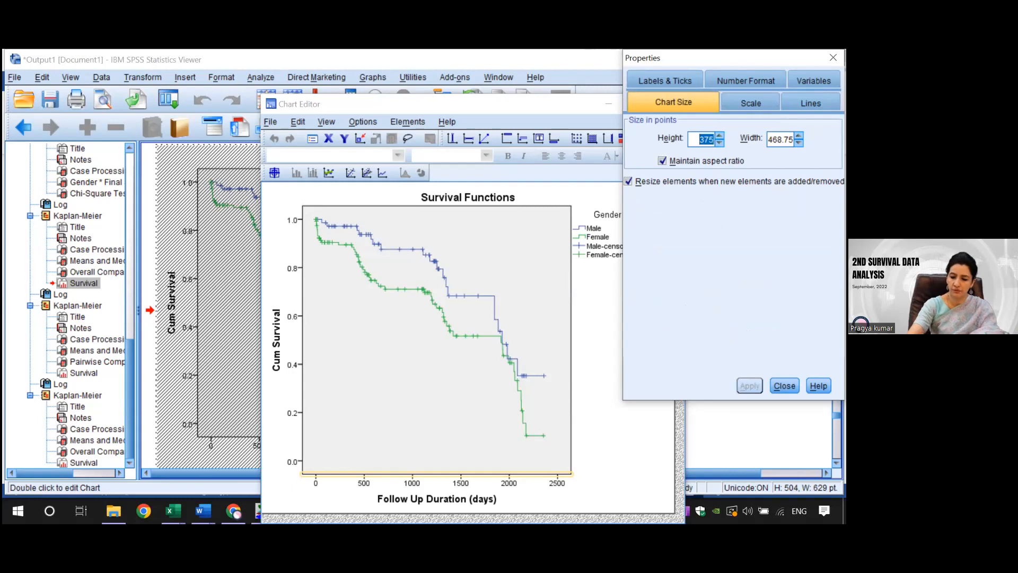
{"action": "type", "text": "800"}
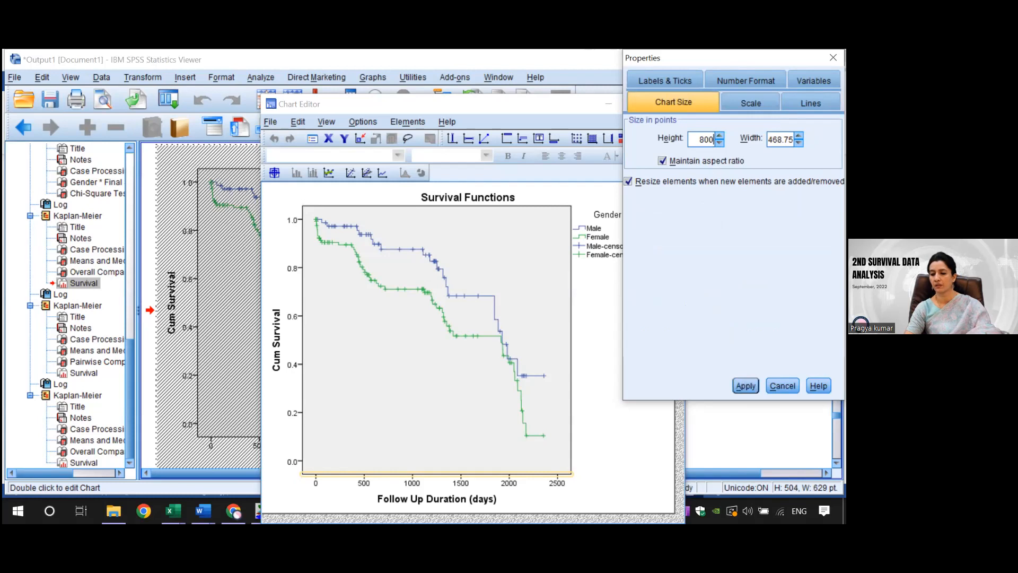
{"action": "left_click", "coordinate": [746, 386]}
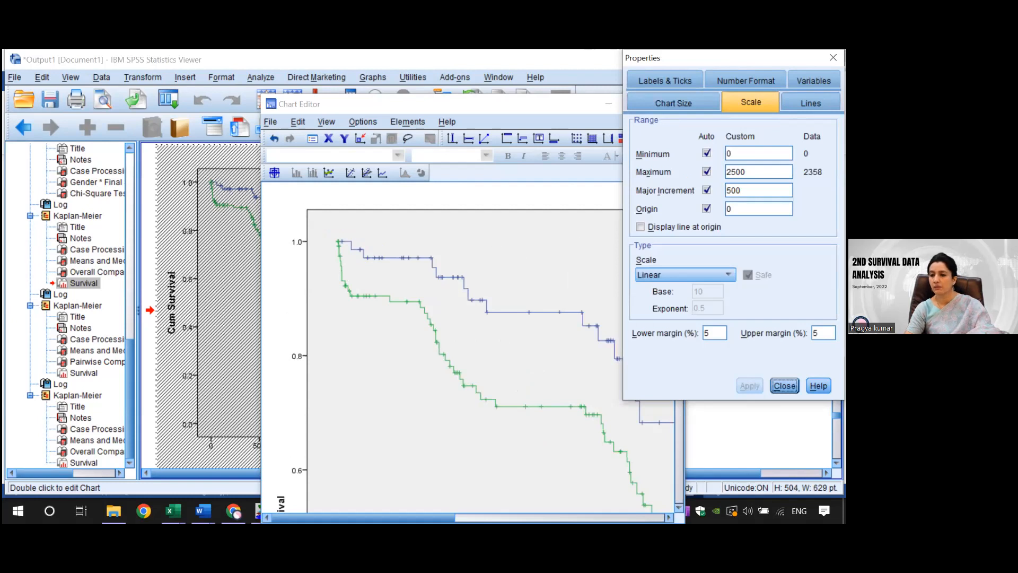
{"action": "left_click", "coordinate": [833, 58]}
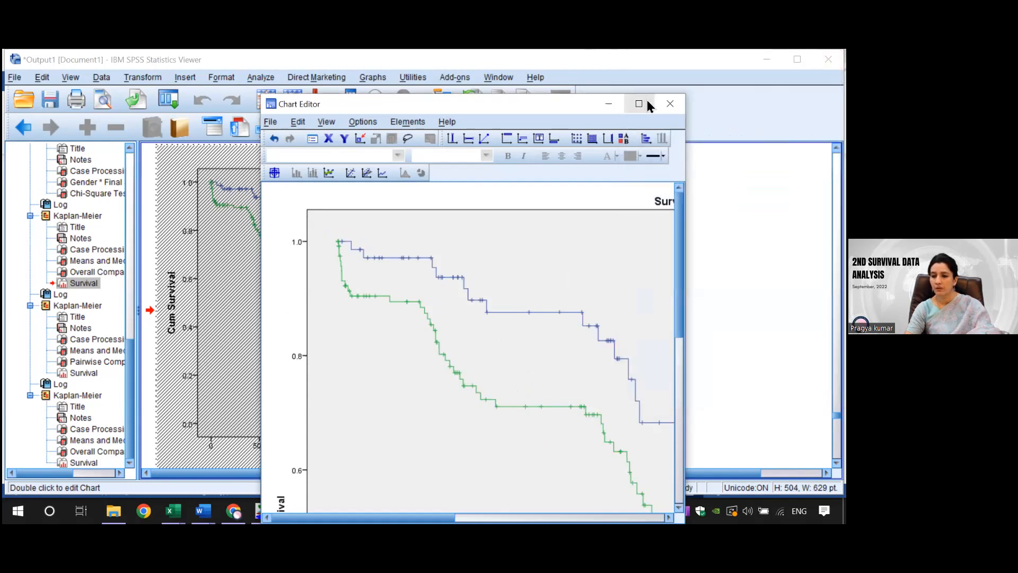
{"action": "left_click", "coordinate": [669, 107]}
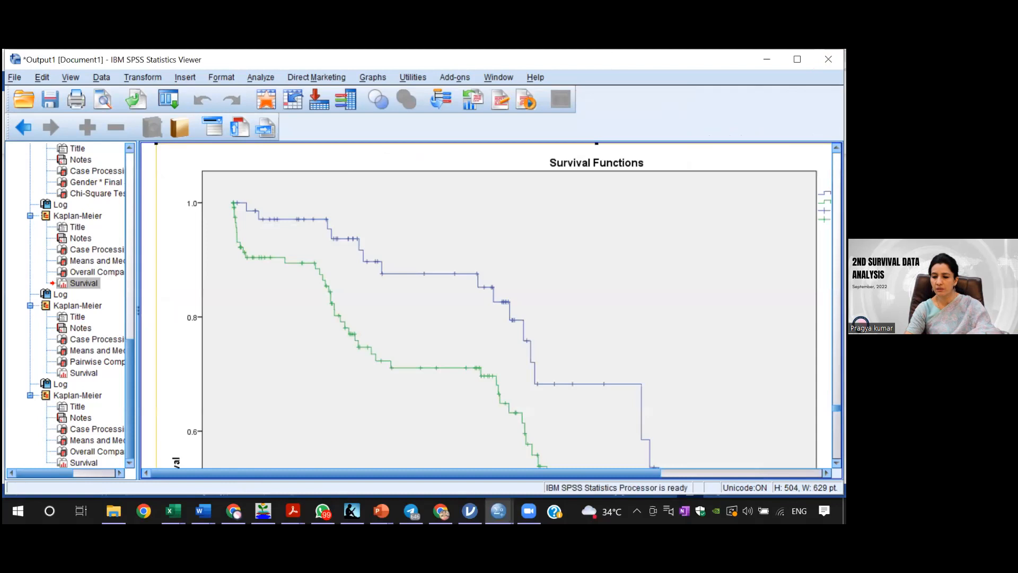
Step: Examine the enlarged male and female survival curves, especially between the 0.4 and 0.8 cumulative survival levels
{"action": "scroll", "coordinate": [493, 305], "scroll_direction": "down", "scroll_amount": 5}
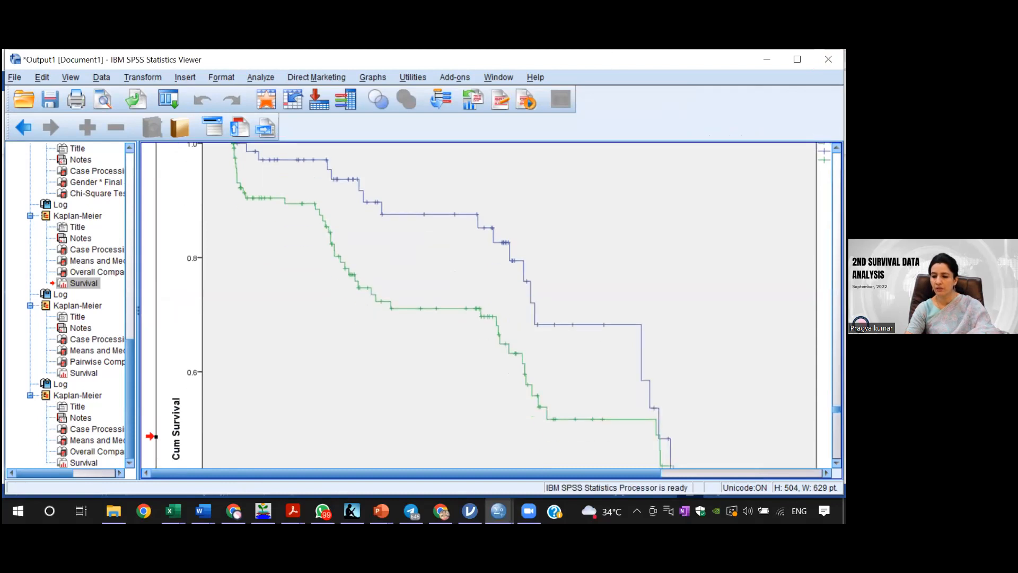
{"action": "scroll", "coordinate": [659, 345], "scroll_direction": "down", "scroll_amount": 2}
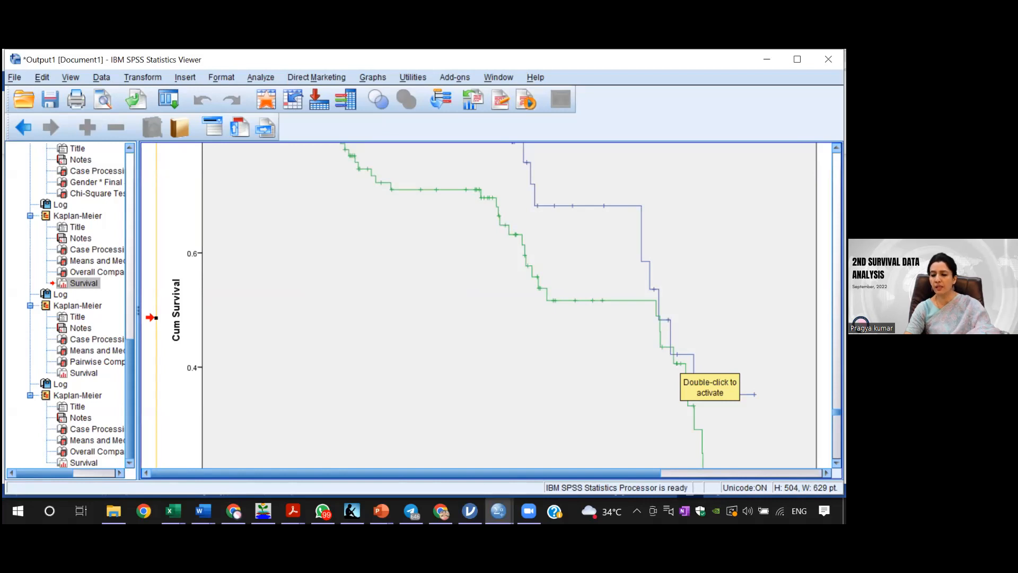
{"action": "scroll", "coordinate": [477, 304], "scroll_direction": "down", "scroll_amount": 3}
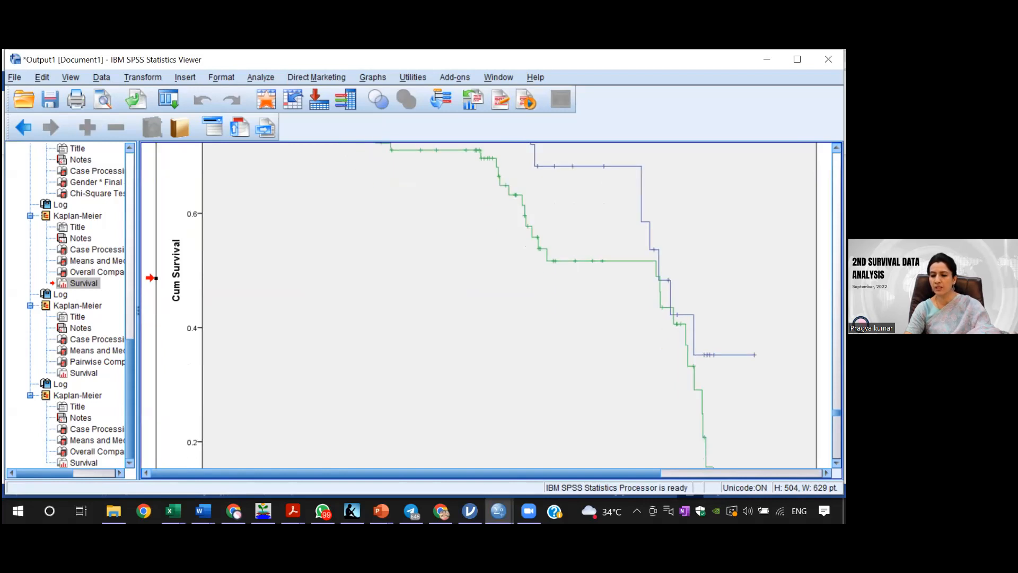
{"action": "scroll", "coordinate": [477, 305], "scroll_direction": "up", "scroll_amount": 3}
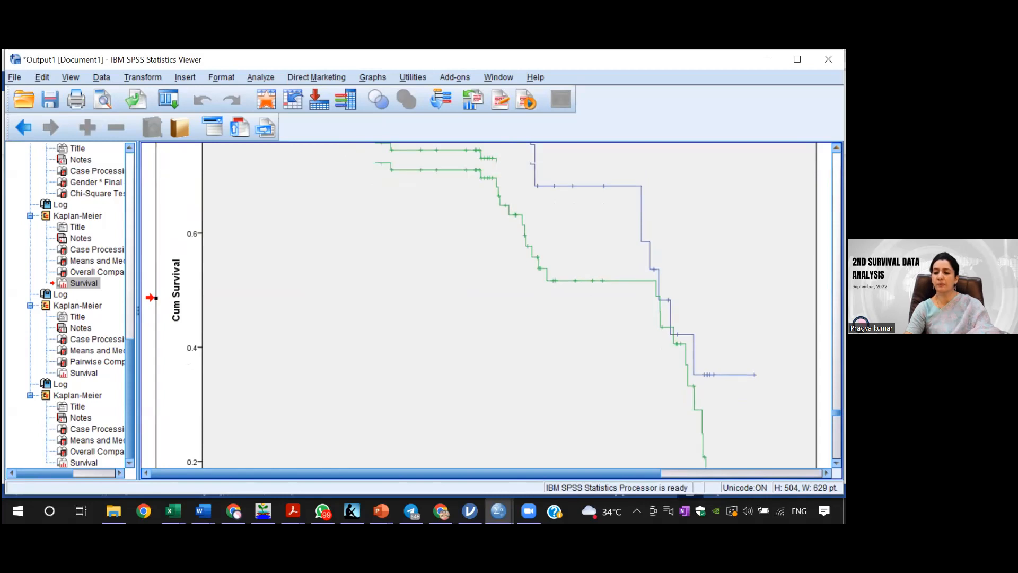
{"action": "scroll", "coordinate": [478, 304], "scroll_direction": "up", "scroll_amount": 4}
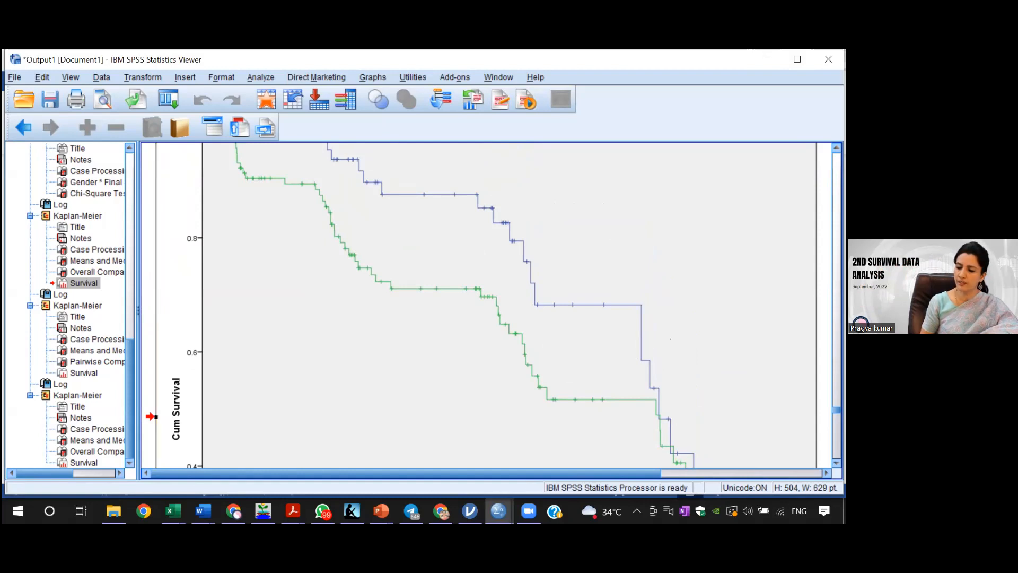
{"action": "scroll", "coordinate": [477, 305], "scroll_direction": "down", "scroll_amount": 5}
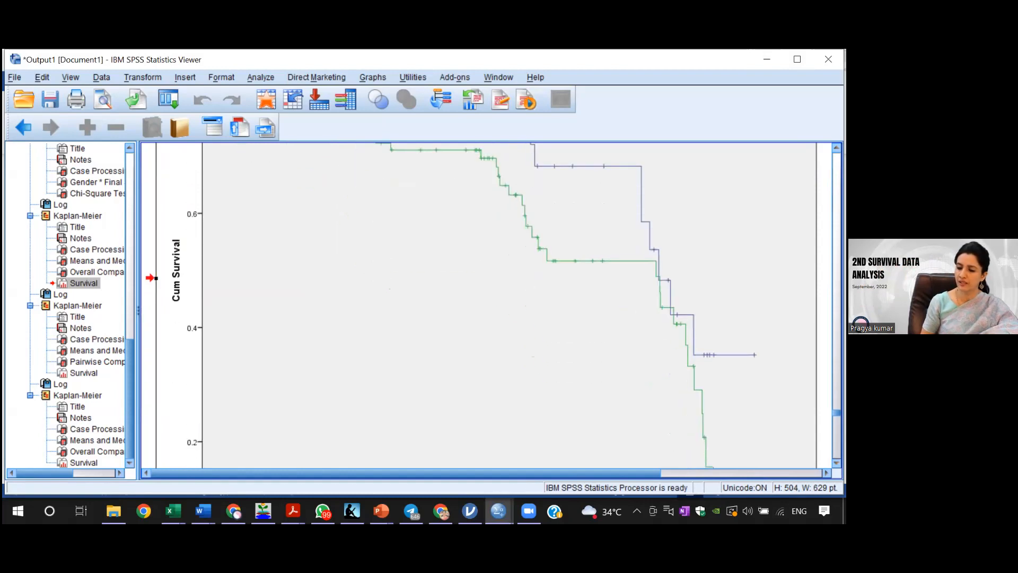
Step: Review the BMI categories' case summaries, survival time means and medians, pairwise and overall comparisons, and survival curves
{"action": "scroll", "coordinate": [485, 305], "scroll_direction": "down", "scroll_amount": 10}
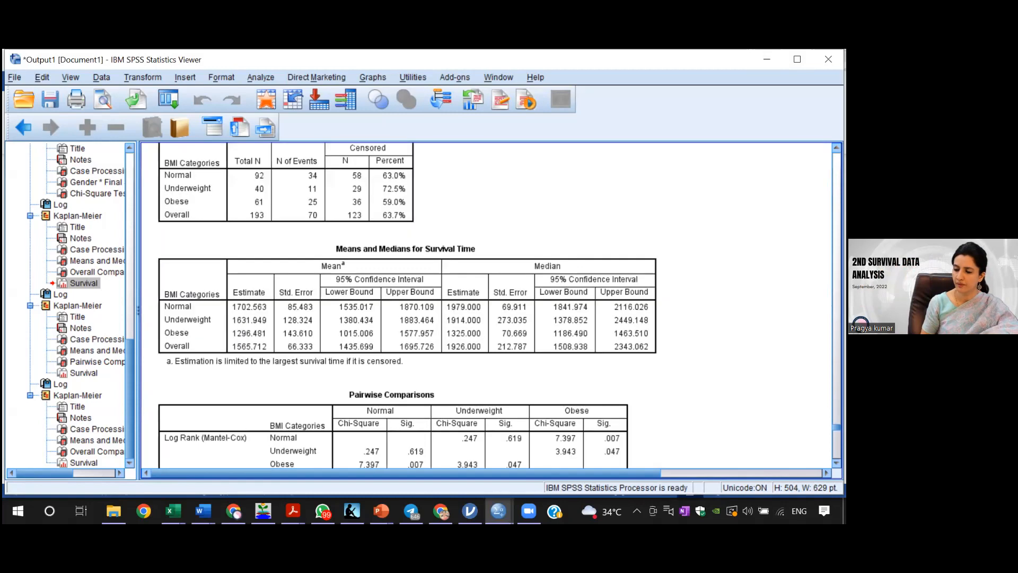
{"action": "scroll", "coordinate": [407, 305], "scroll_direction": "up", "scroll_amount": 2}
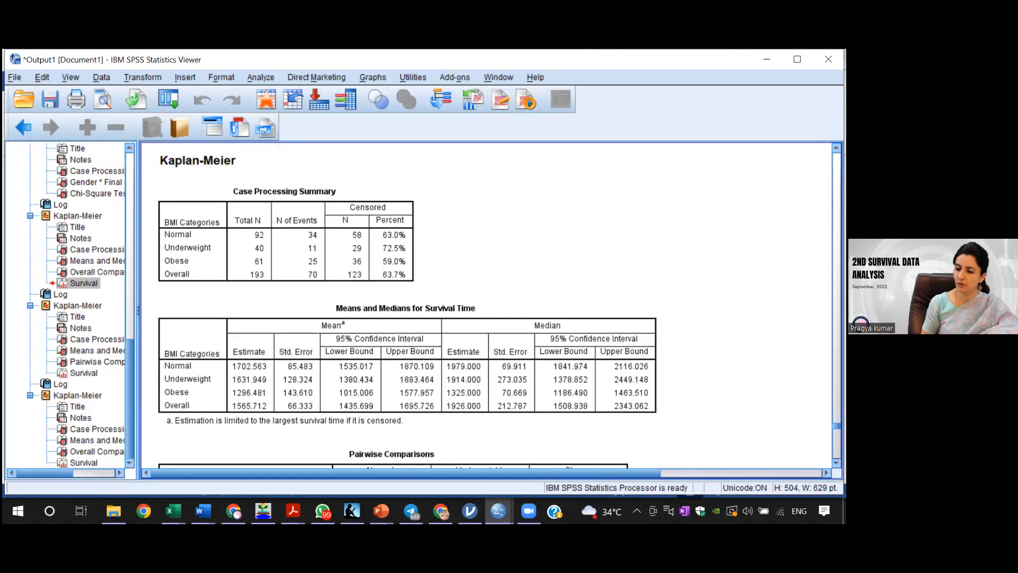
{"action": "scroll", "coordinate": [407, 305], "scroll_direction": "down", "scroll_amount": 10}
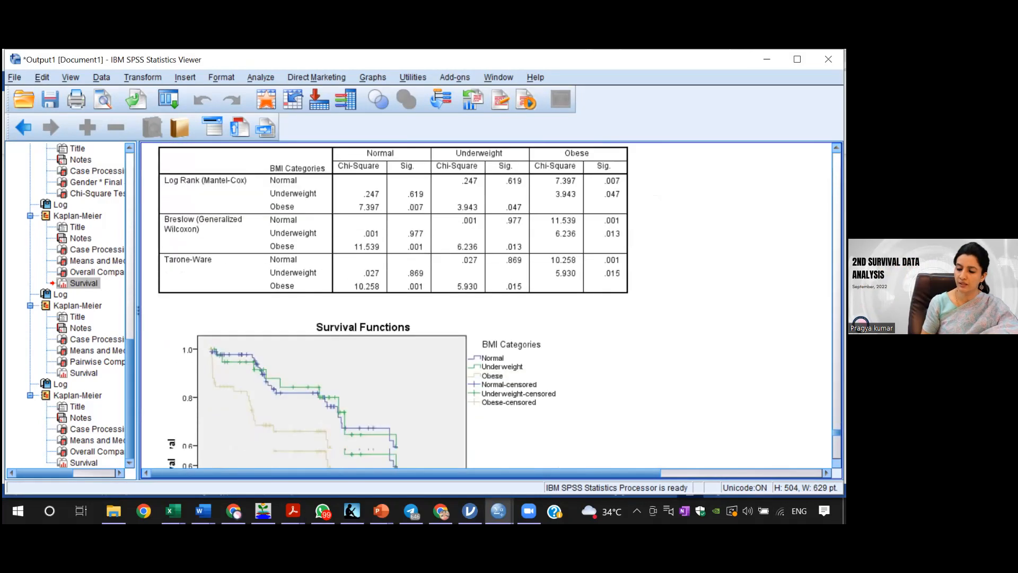
{"action": "scroll", "coordinate": [485, 304], "scroll_direction": "down", "scroll_amount": 20}
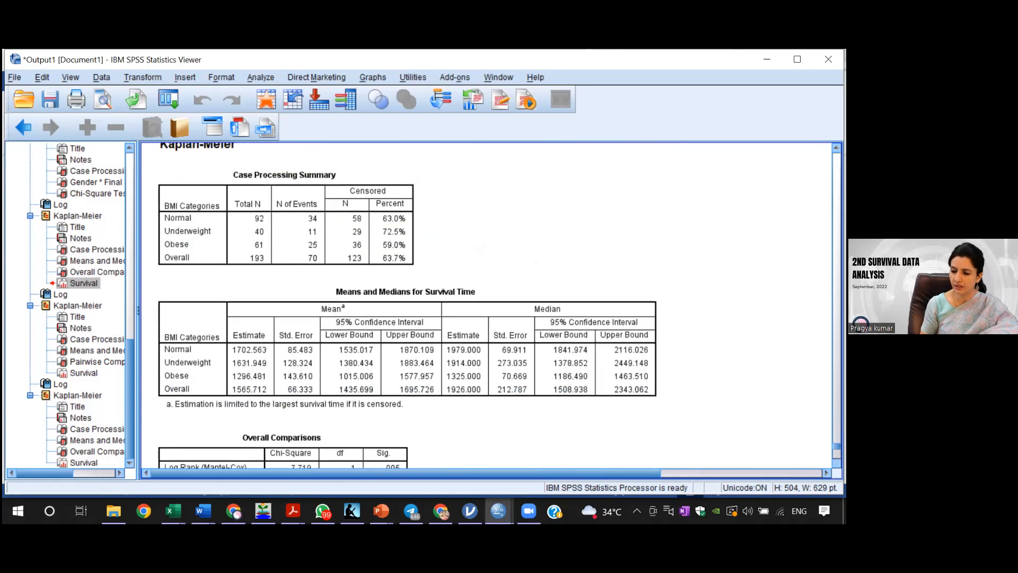
{"action": "scroll", "coordinate": [485, 305], "scroll_direction": "down", "scroll_amount": 10}
{"action": "scroll", "coordinate": [485, 304], "scroll_direction": "up", "scroll_amount": 8}
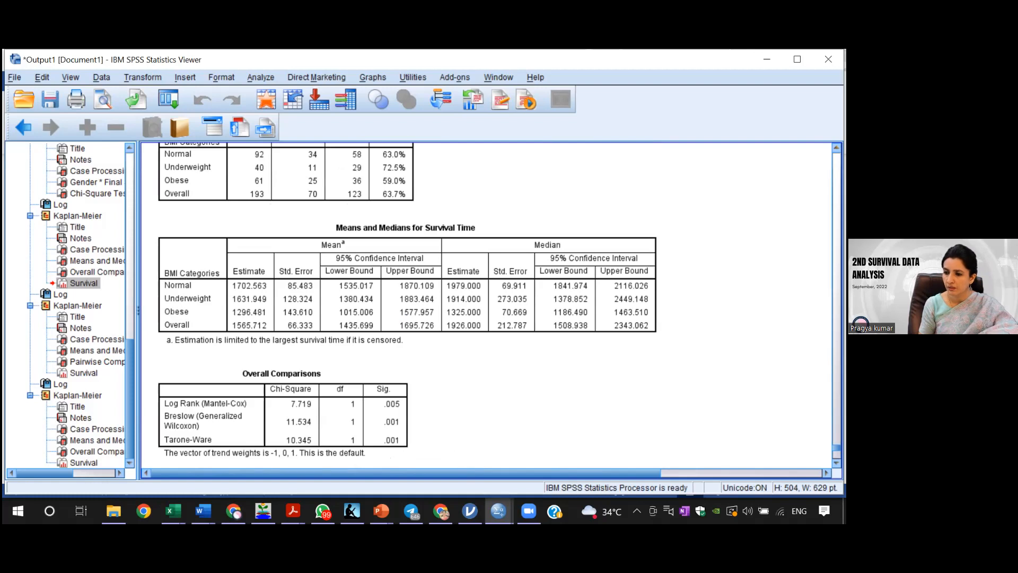
{"action": "scroll", "coordinate": [407, 305], "scroll_direction": "up", "scroll_amount": 9}
{"action": "scroll", "coordinate": [407, 305], "scroll_direction": "up", "scroll_amount": 20}
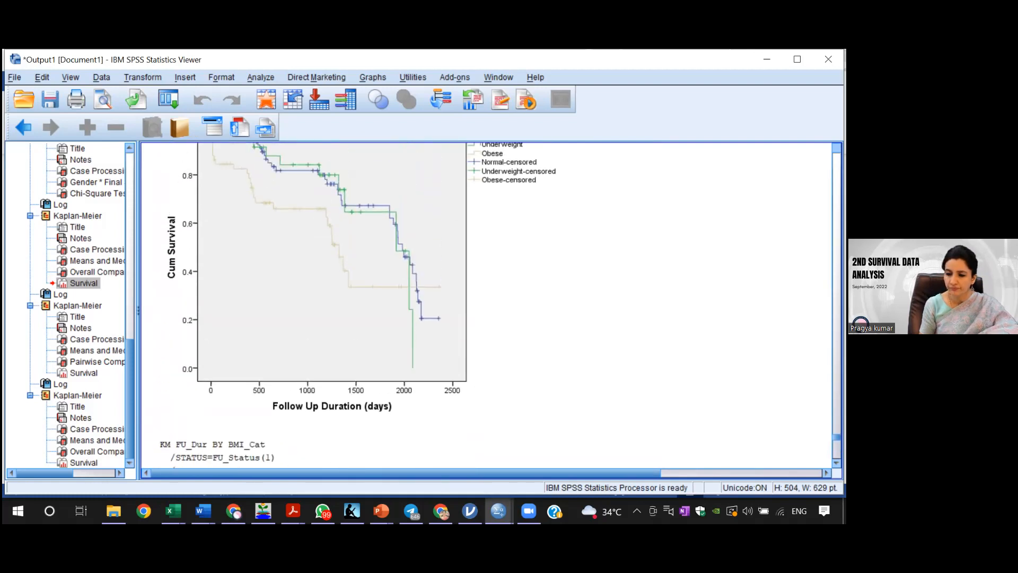
{"action": "scroll", "coordinate": [407, 305], "scroll_direction": "up", "scroll_amount": 15}
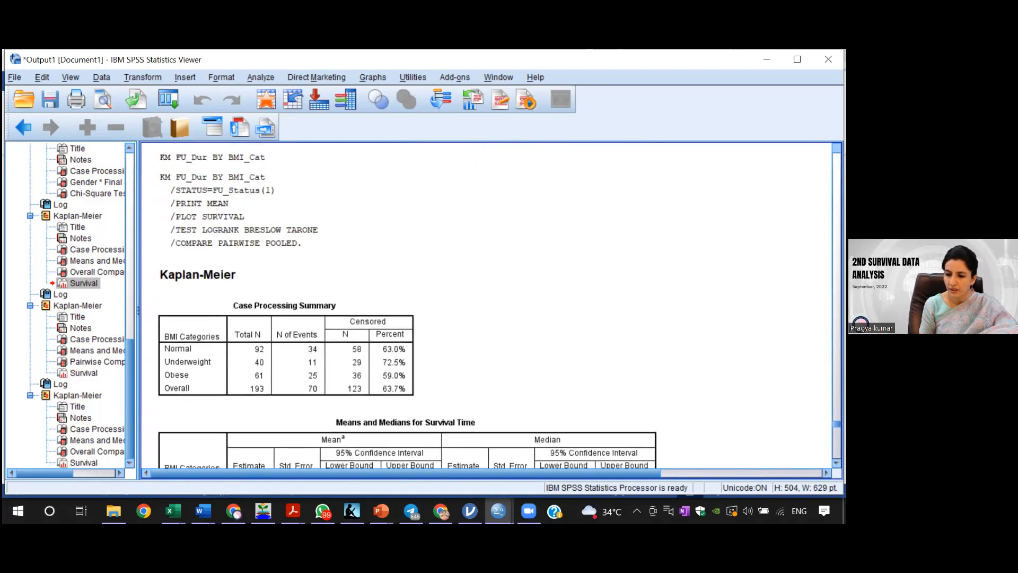
Step: Examine the late part of the enlarged gender survival curves around 2000 days of follow-up
{"action": "scroll", "coordinate": [487, 305], "scroll_direction": "up", "scroll_amount": 5}
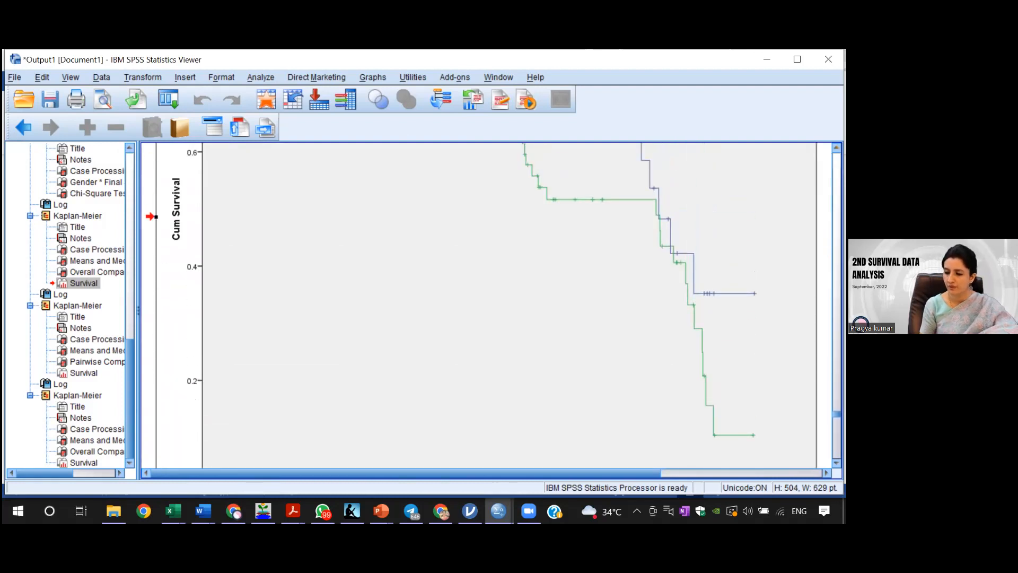
{"action": "scroll", "coordinate": [487, 305], "scroll_direction": "down", "scroll_amount": 6}
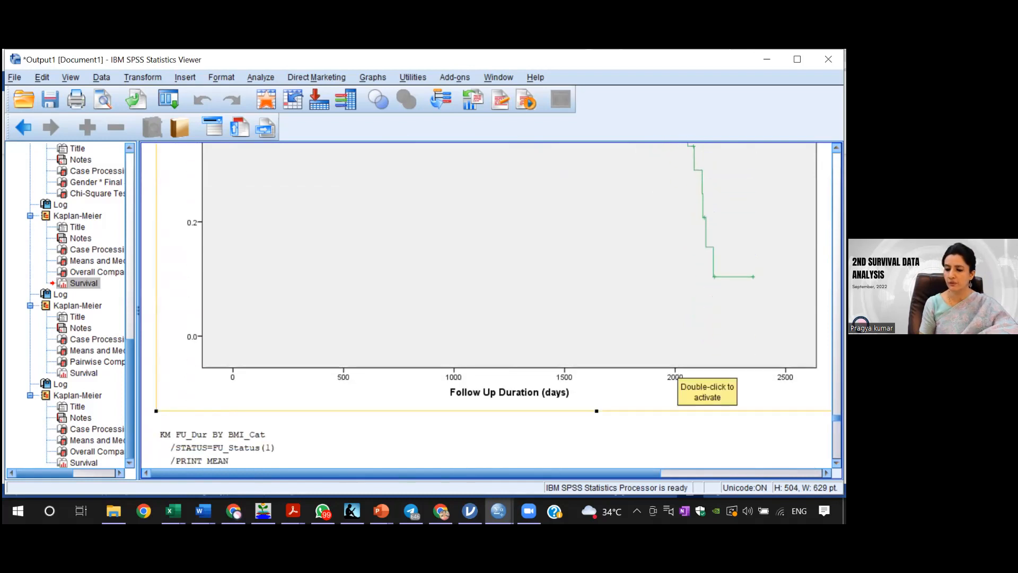
{"action": "scroll", "coordinate": [493, 306], "scroll_direction": "up", "scroll_amount": 3}
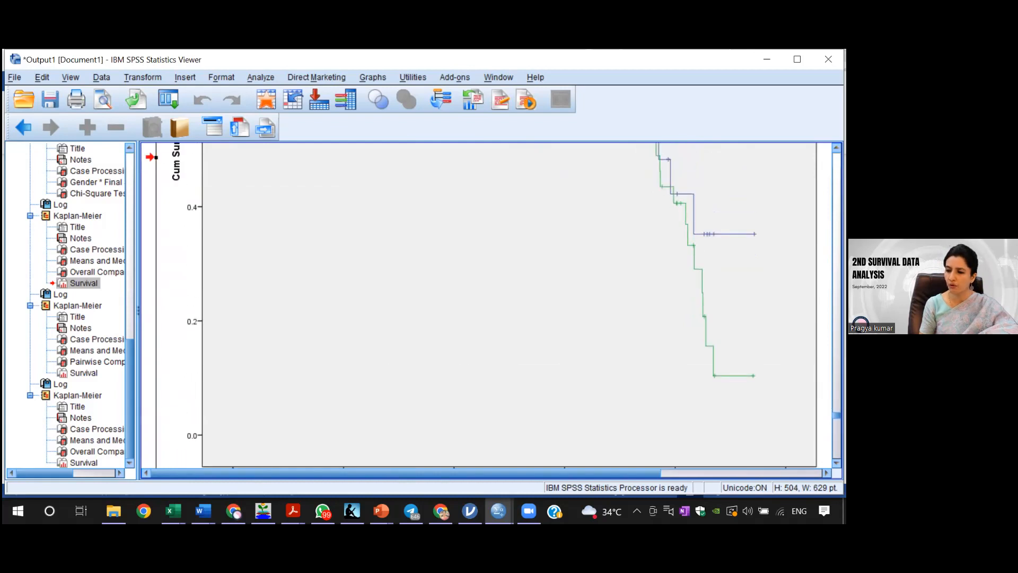
{"action": "scroll", "coordinate": [493, 305], "scroll_direction": "up", "scroll_amount": 6}
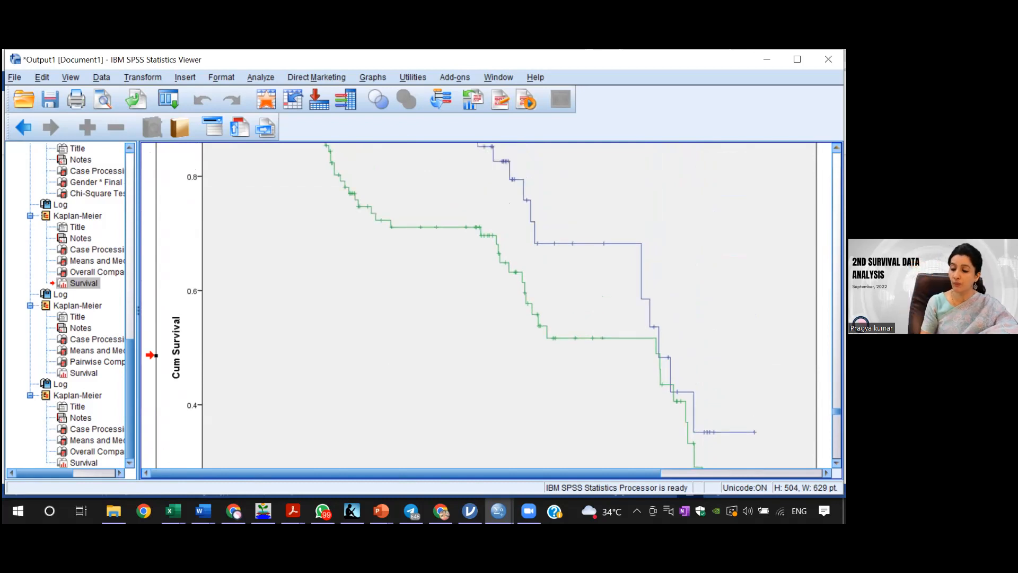
{"action": "scroll", "coordinate": [509, 305], "scroll_direction": "down", "scroll_amount": 3}
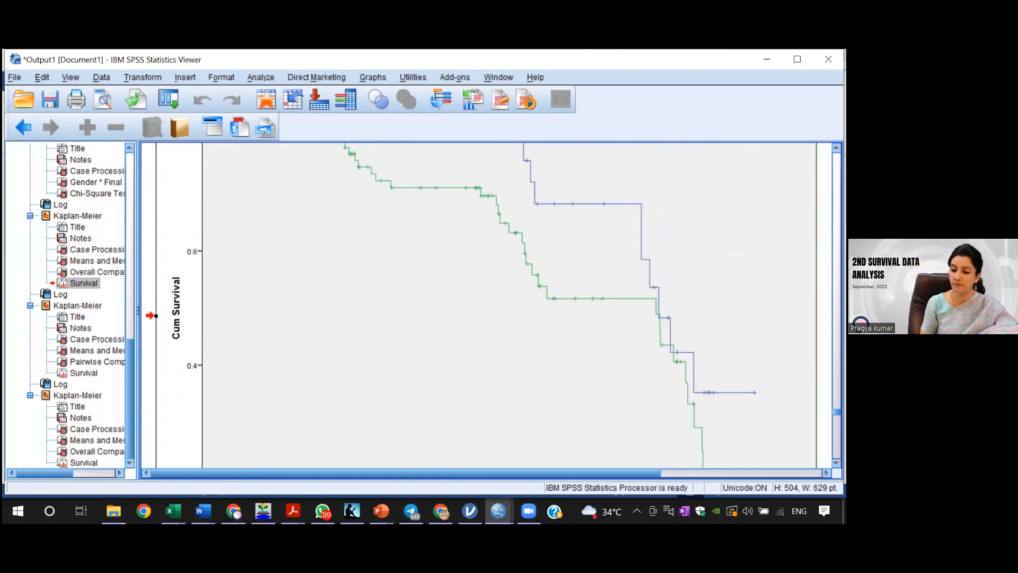
{"action": "scroll", "coordinate": [451, 305], "scroll_direction": "down", "scroll_amount": 3}
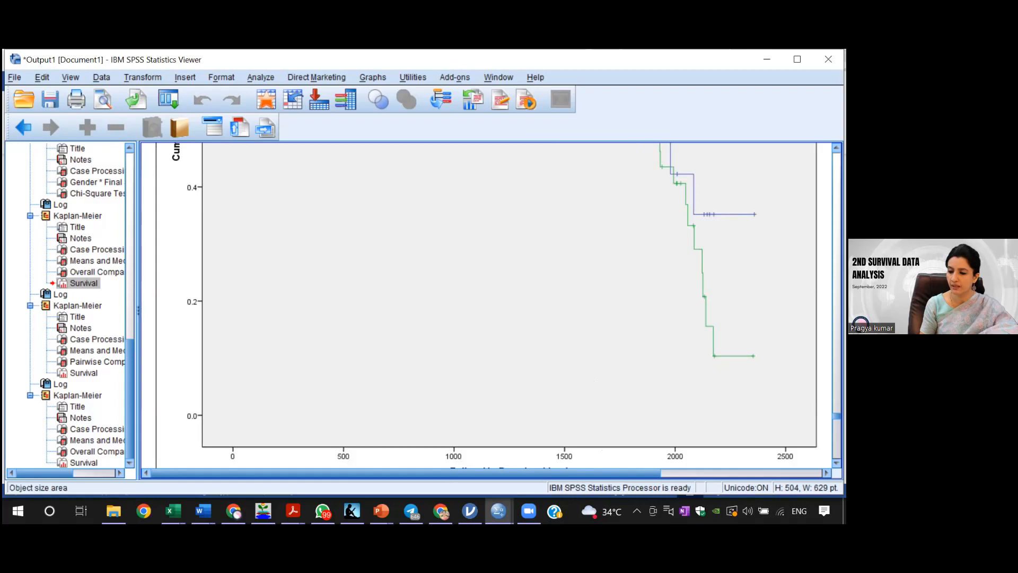
Step: Mark successive sections of the male and female survival curves with red rectangles, and clear the marks
{"action": "scroll", "coordinate": [636, 178], "scroll_direction": "up", "scroll_amount": 4}
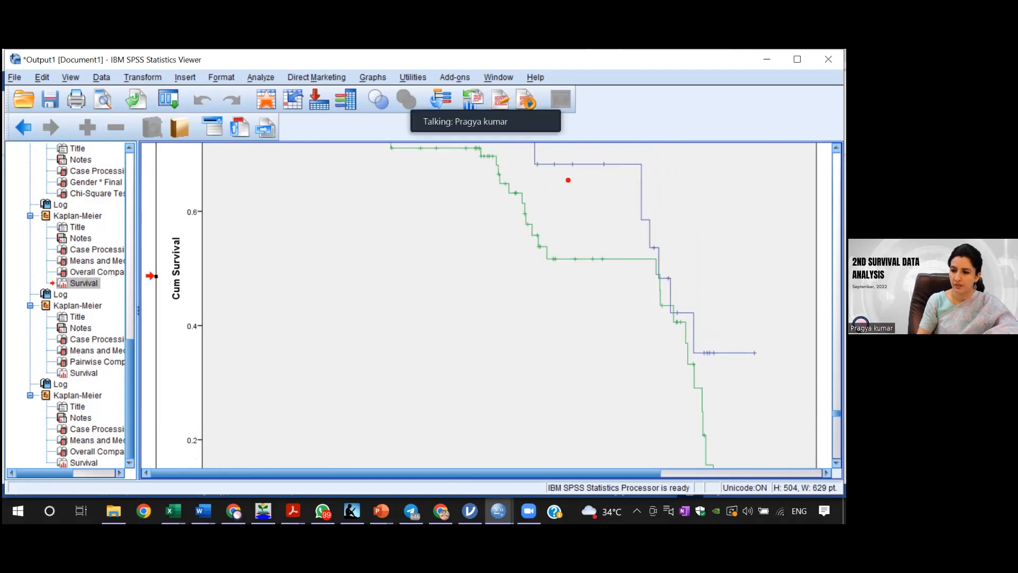
{"action": "mouse_move", "coordinate": [535, 157]}
{"action": "left_mouse_down"}
{"action": "mouse_move", "coordinate": [577, 290]}
{"action": "mouse_move", "coordinate": [675, 293]}
{"action": "left_mouse_up"}
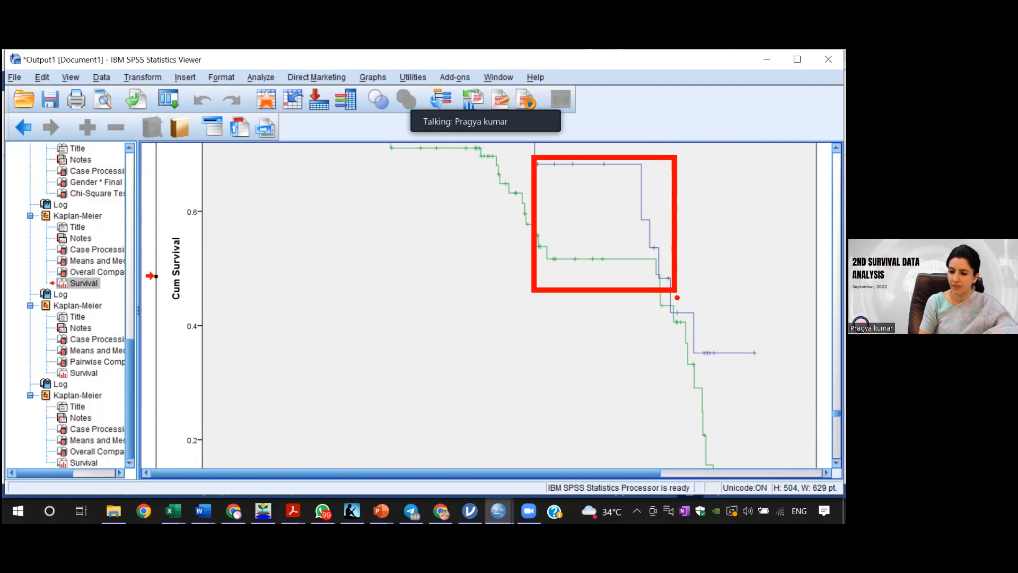
{"action": "mouse_move", "coordinate": [677, 298]}
{"action": "left_mouse_down"}
{"action": "mouse_move", "coordinate": [715, 376]}
{"action": "mouse_move", "coordinate": [716, 403]}
{"action": "left_mouse_up"}
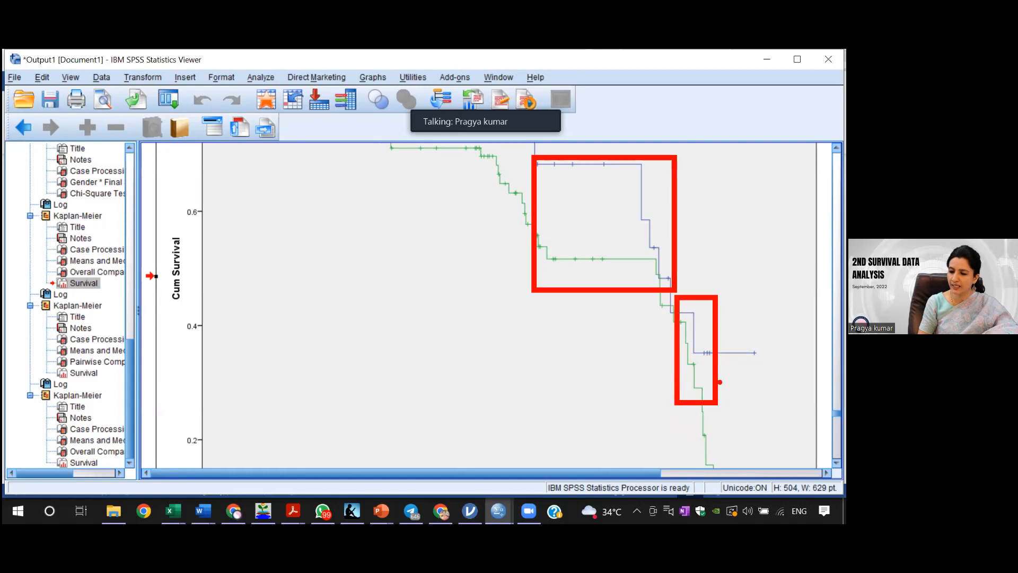
{"action": "mouse_move", "coordinate": [728, 346]}
{"action": "left_mouse_down"}
{"action": "mouse_move", "coordinate": [729, 399]}
{"action": "mouse_move", "coordinate": [750, 454]}
{"action": "mouse_move", "coordinate": [787, 466]}
{"action": "left_mouse_up"}
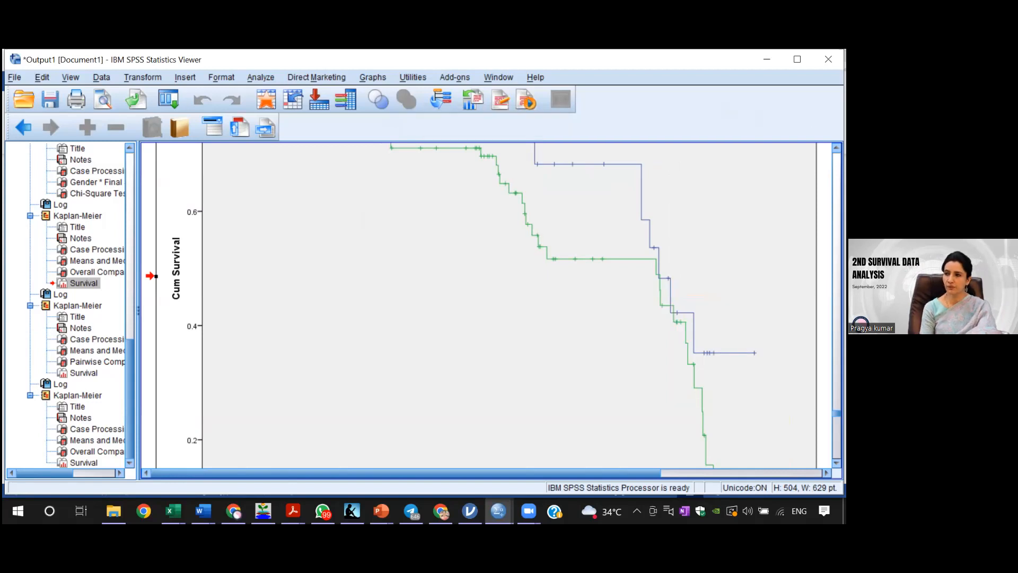
Step: Open the jamovi version of Assignment Data File from the workshop's Data File and Assignment folder
{"action": "left_click", "coordinate": [665, 155]}
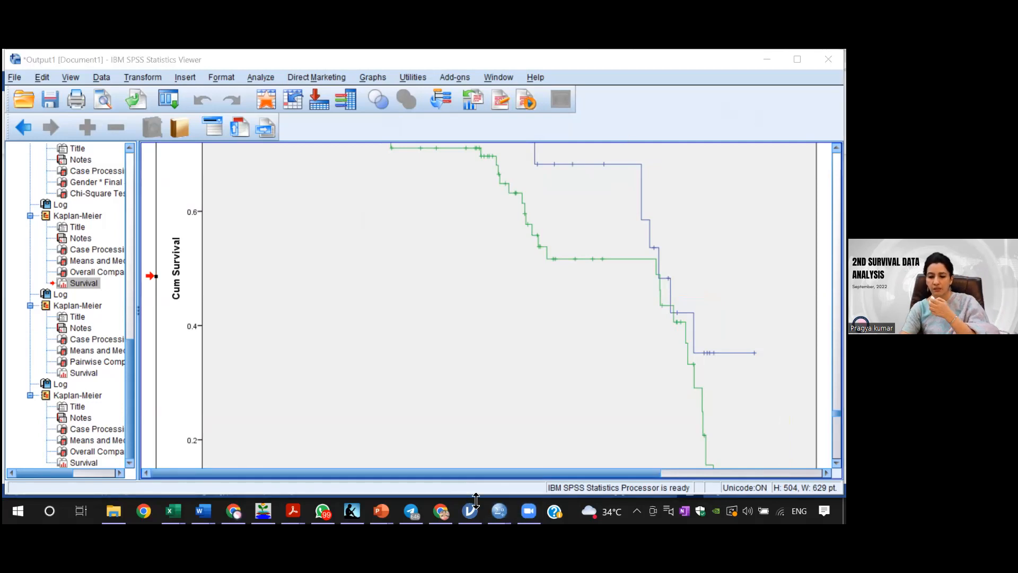
{"action": "mouse_move", "coordinate": [498, 511]}
{"action": "mouse_move", "coordinate": [113, 511]}
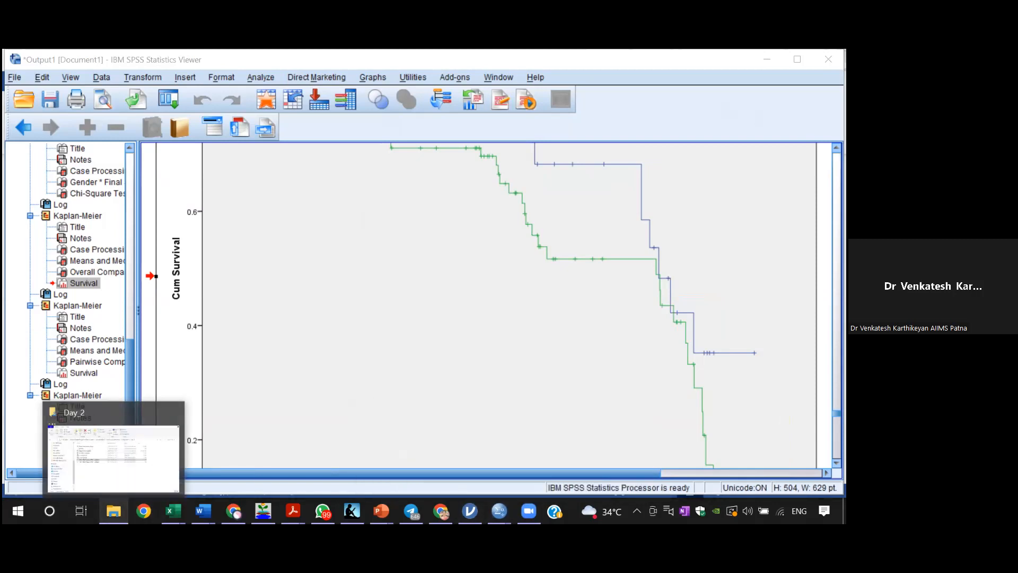
{"action": "left_click", "coordinate": [125, 492]}
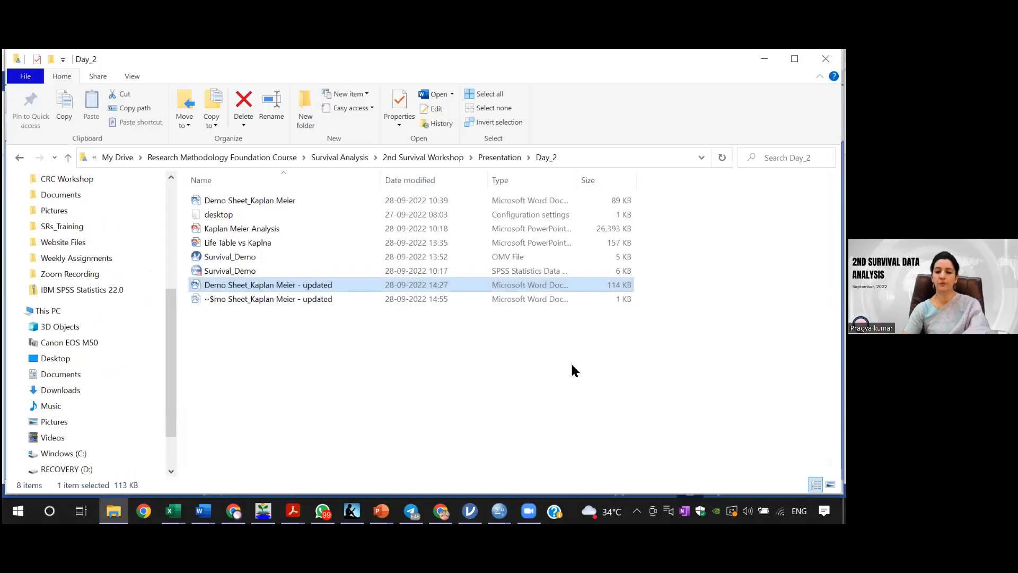
{"action": "left_click", "coordinate": [500, 157]}
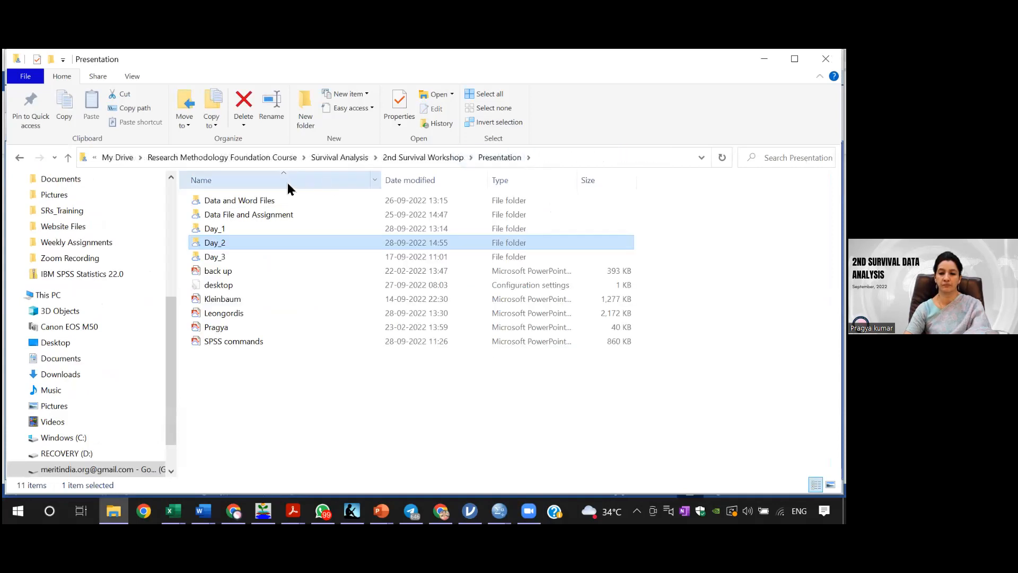
{"action": "double_click", "coordinate": [227, 229]}
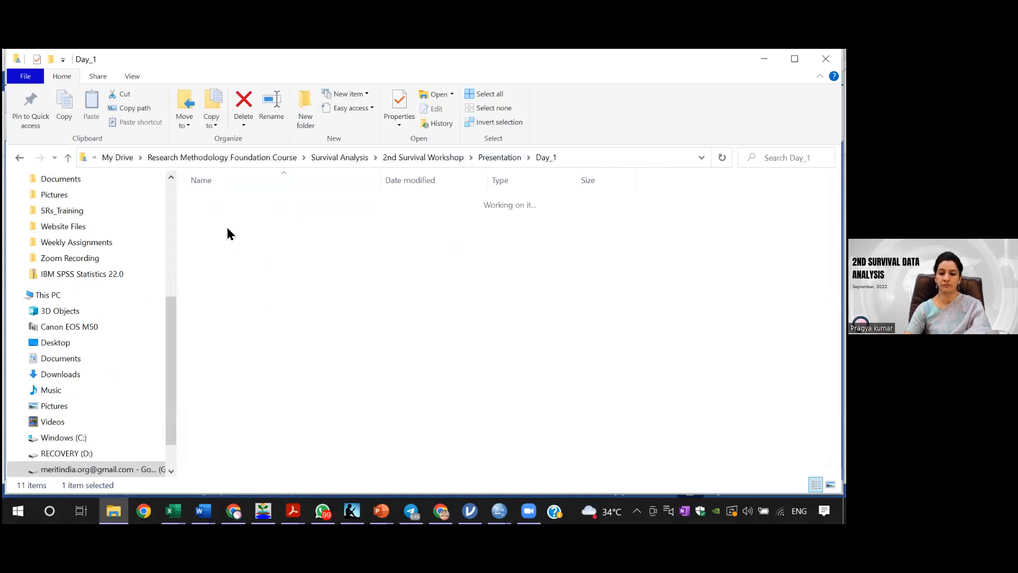
{"action": "left_click", "coordinate": [19, 158]}
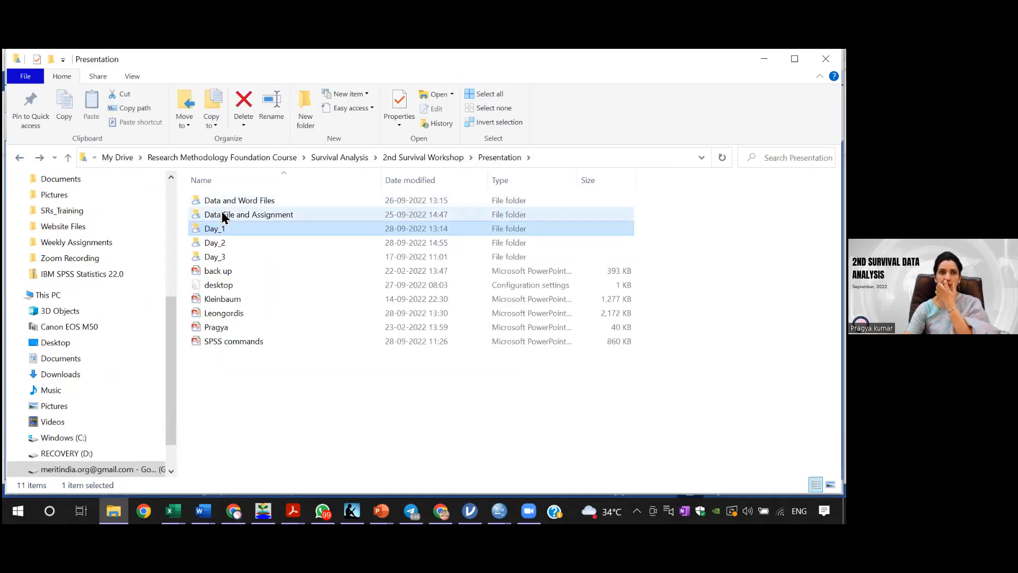
{"action": "double_click", "coordinate": [223, 215]}
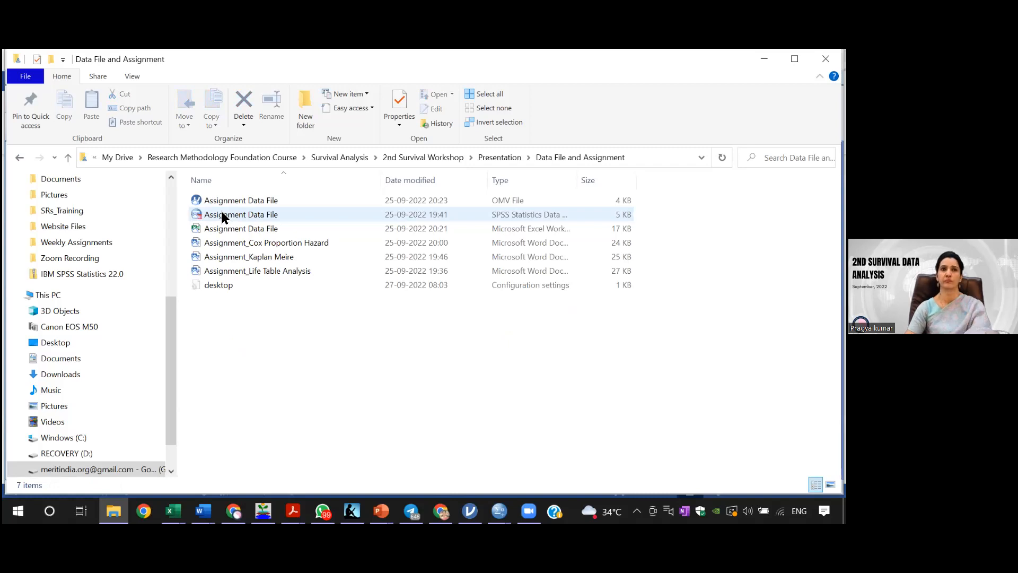
{"action": "double_click", "coordinate": [237, 201]}
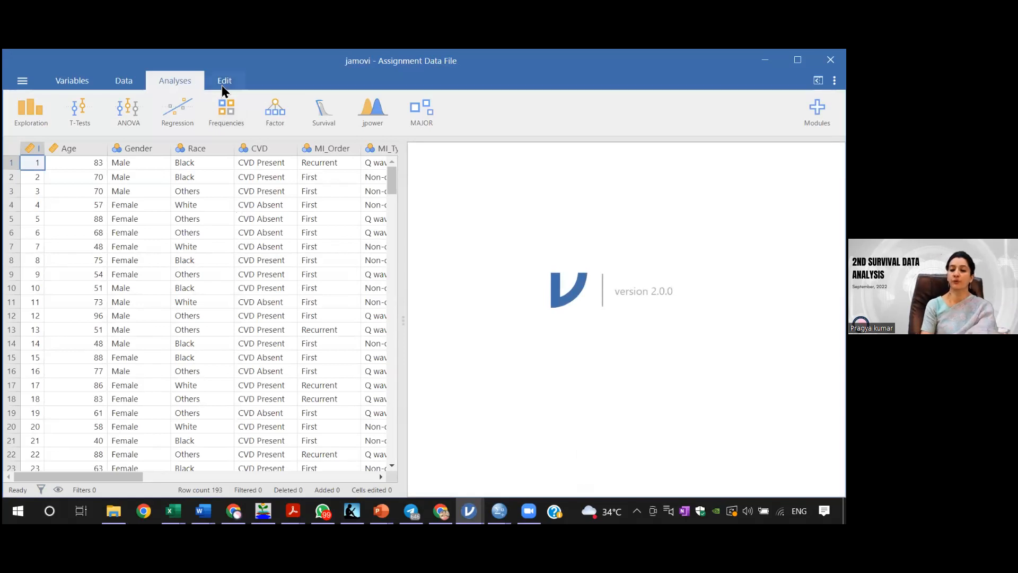
Step: Start a ClinicoPath univariate Survival Analysis with FU_Duration as the elapsed time
{"action": "left_click", "coordinate": [127, 81]}
{"action": "left_click", "coordinate": [183, 80]}
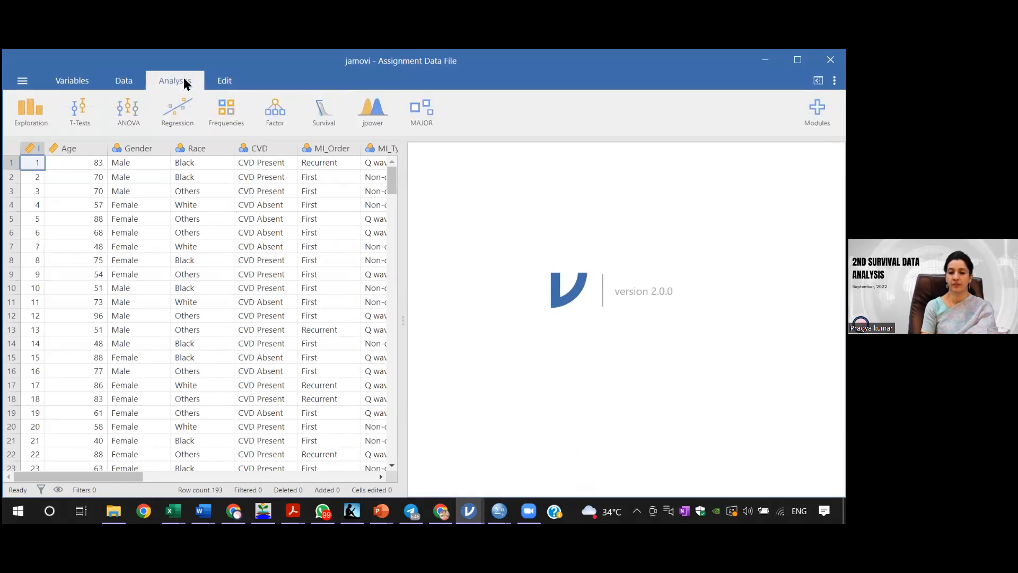
{"action": "left_click", "coordinate": [328, 117]}
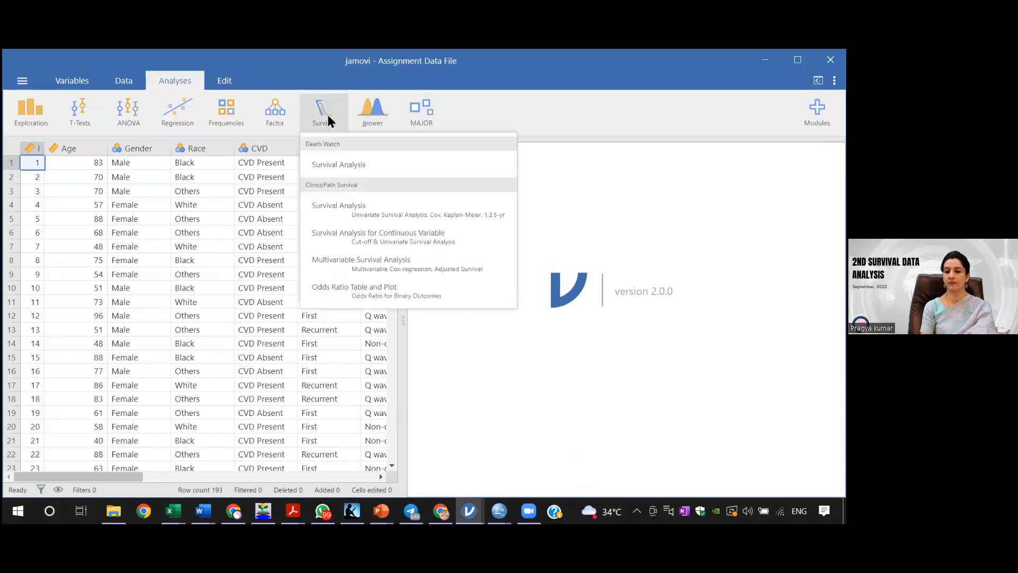
{"action": "left_click", "coordinate": [352, 206]}
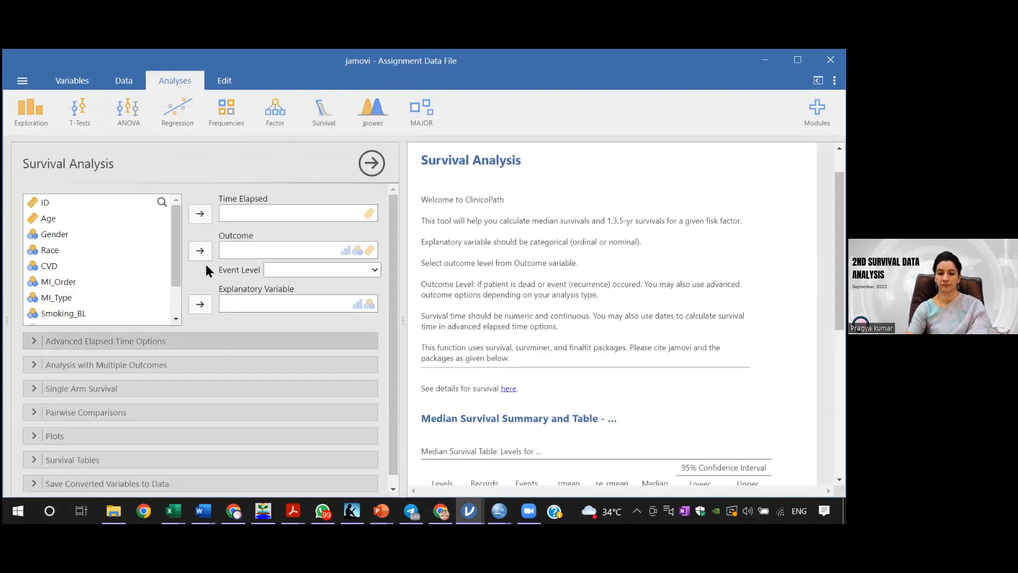
{"action": "scroll", "coordinate": [179, 314], "scroll_direction": "down", "scroll_amount": 2}
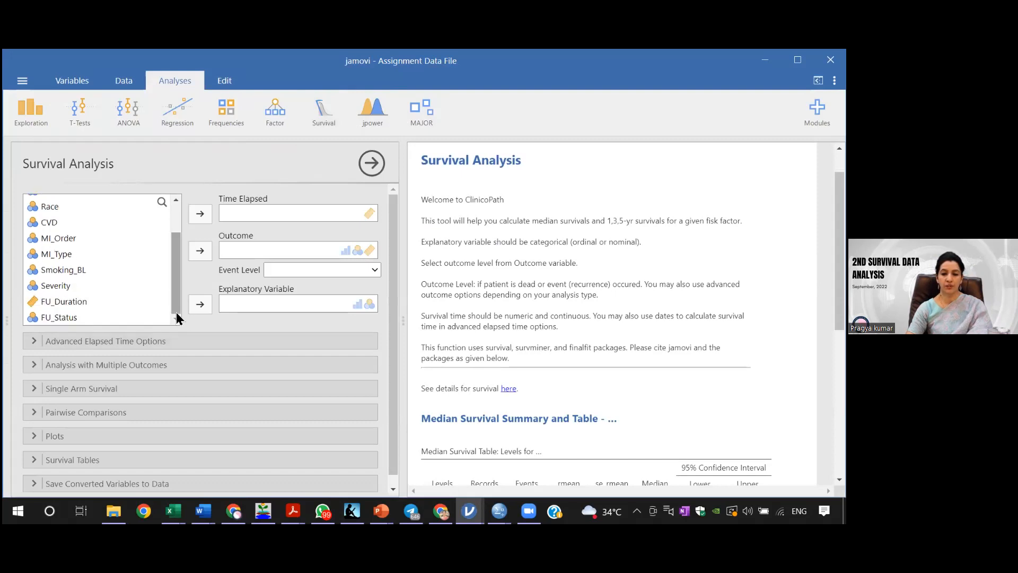
{"action": "left_click", "coordinate": [77, 300]}
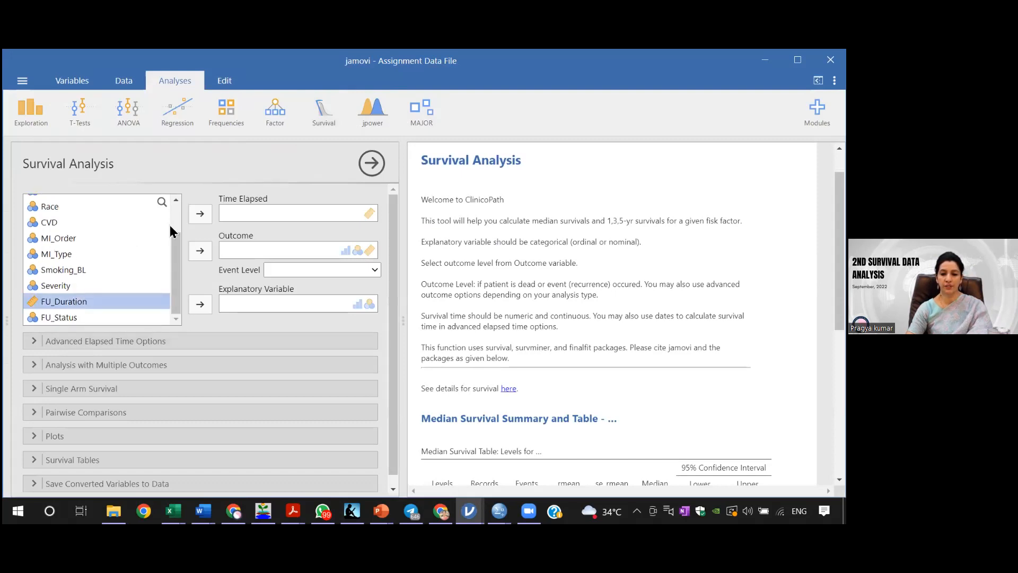
{"action": "left_click", "coordinate": [200, 215]}
Step: Assign FU_Status as the outcome with Died as the event level, and Gender as the explanatory variable
{"action": "left_click", "coordinate": [101, 317]}
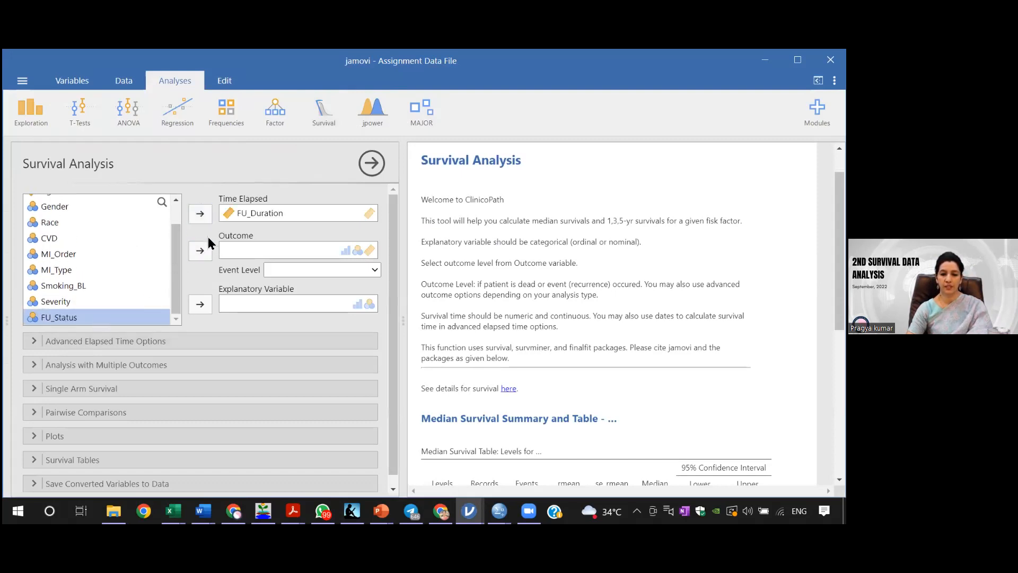
{"action": "left_click", "coordinate": [201, 251]}
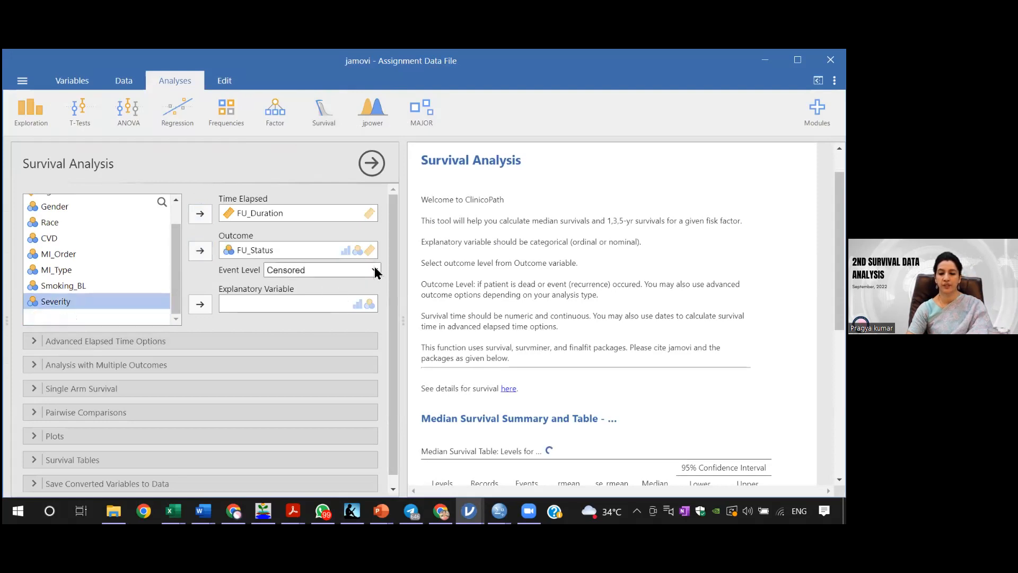
{"action": "left_click", "coordinate": [375, 271]}
{"action": "left_click", "coordinate": [335, 296]}
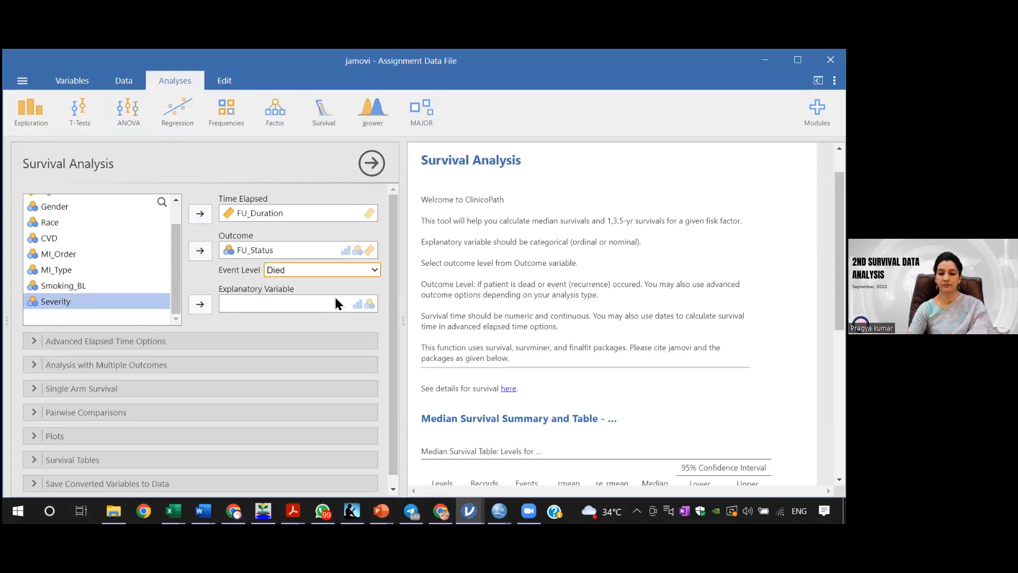
{"action": "left_click", "coordinate": [73, 206]}
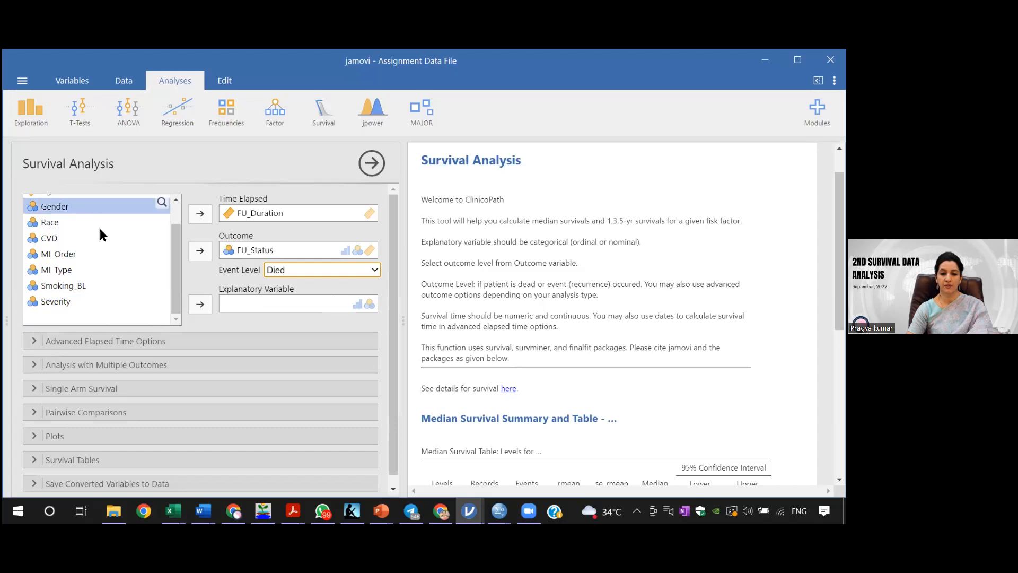
{"action": "left_click", "coordinate": [200, 306]}
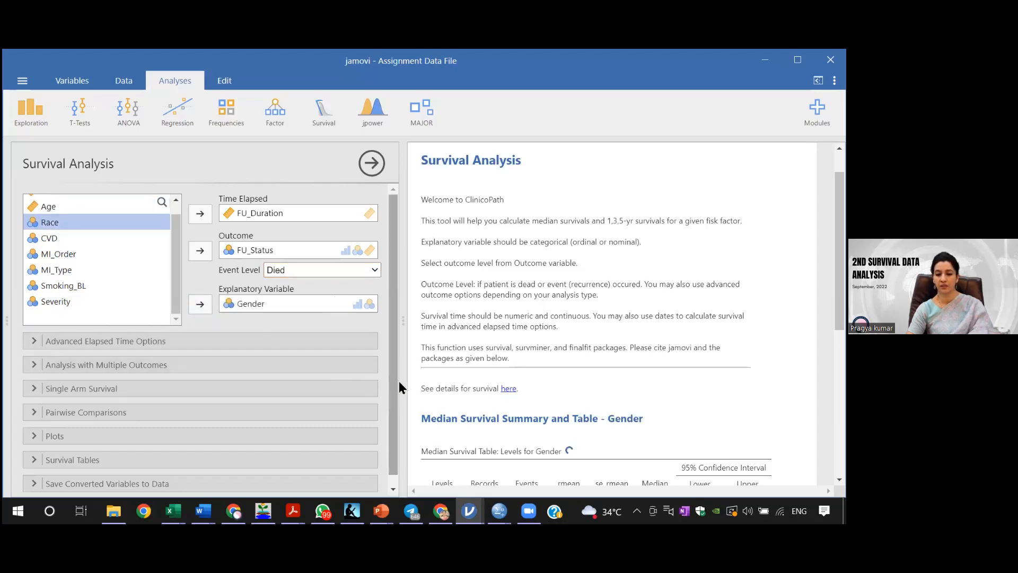
Step: Set the survival table cutpoints to 0,,14,21,28 and bring the lower part of the results into view
{"action": "scroll", "coordinate": [389, 390], "scroll_direction": "down", "scroll_amount": 1}
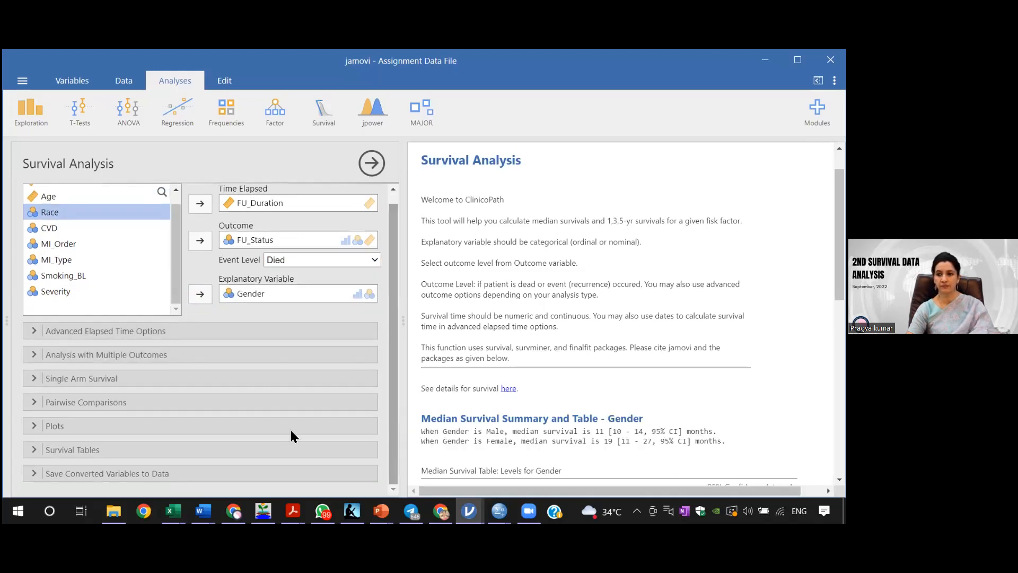
{"action": "left_click", "coordinate": [86, 452]}
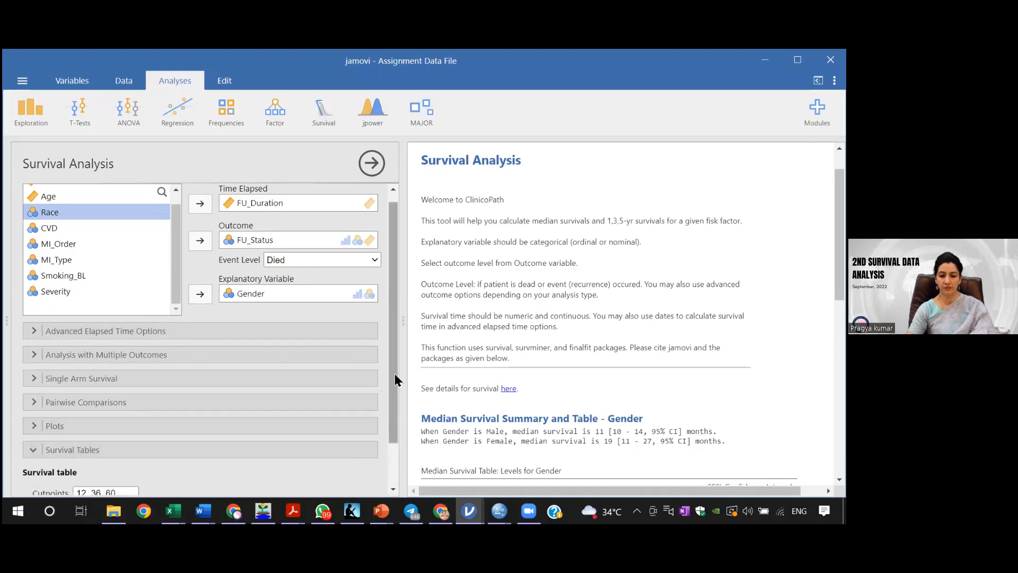
{"action": "scroll", "coordinate": [390, 375], "scroll_direction": "down", "scroll_amount": 1}
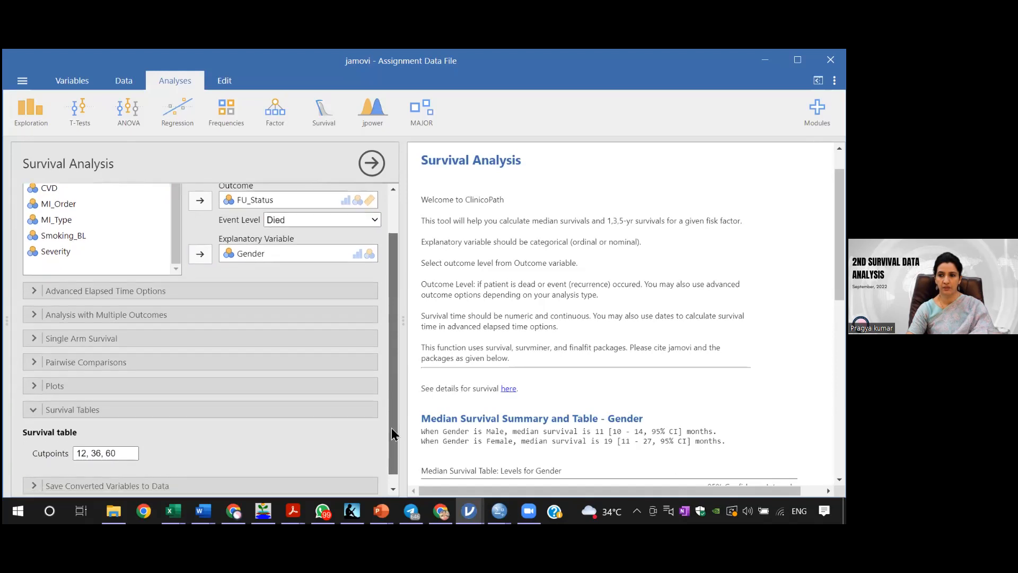
{"action": "left_click", "coordinate": [123, 441]}
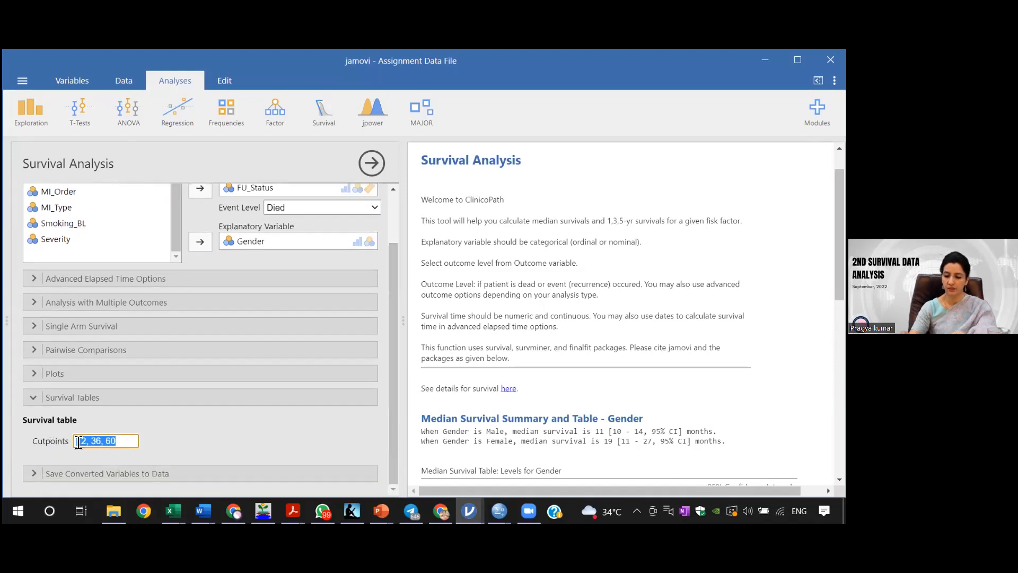
{"action": "key", "text": "BackSpace"}
{"action": "type", "text": "1,"}
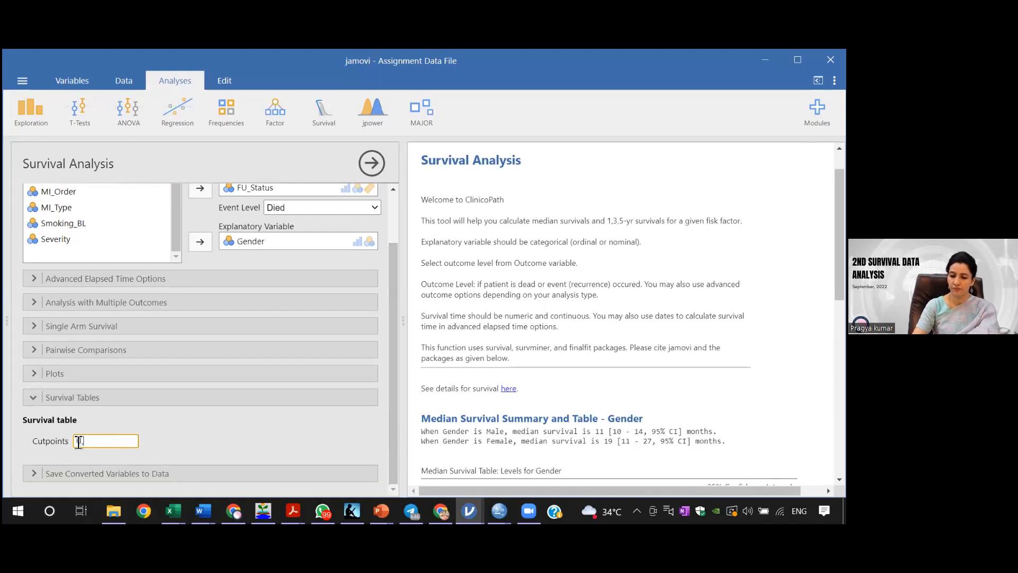
{"action": "type", "text": "7,14,21"}
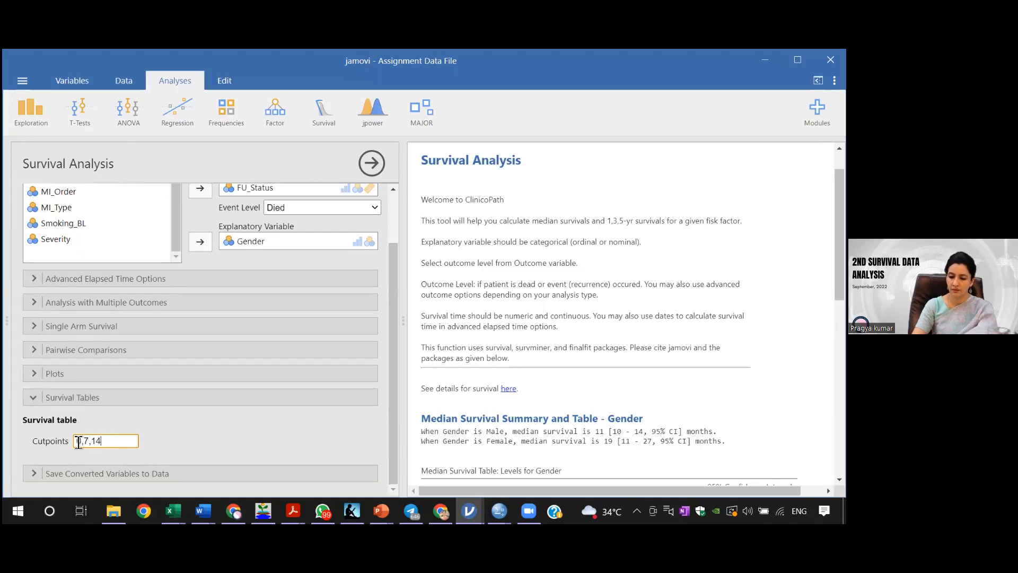
{"action": "type", "text": ",28"}
{"action": "double_click", "coordinate": [78, 441]}
{"action": "type", "text": "0"}
{"action": "left_click", "coordinate": [198, 442]}
{"action": "left_click_drag", "start_coordinate": [839, 249], "coordinate": [839, 443]}
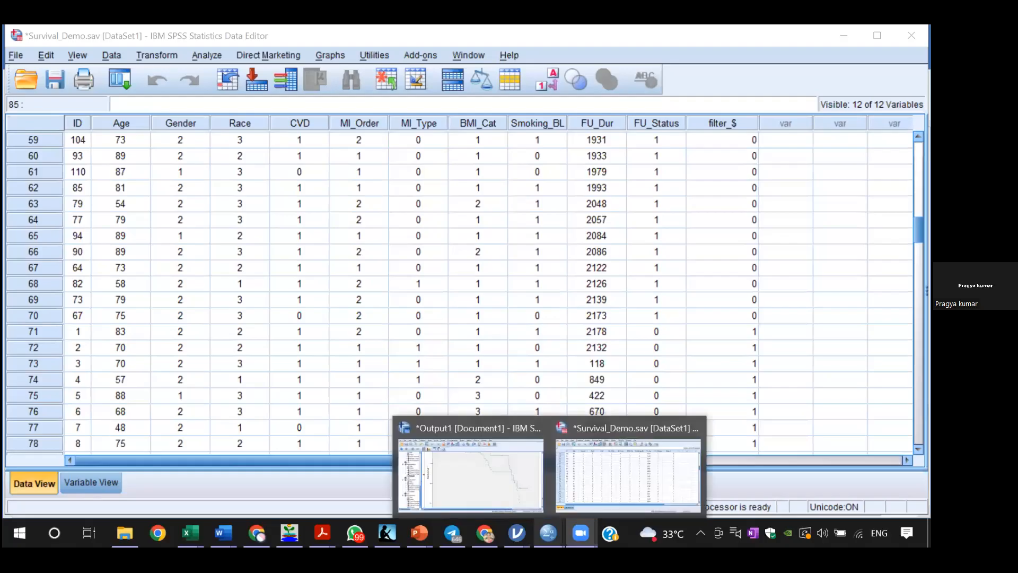
Step: Switch from the SPSS output to Assignment Data File in jamovi and add 95% CI to the gender survival plot
{"action": "left_click", "coordinate": [507, 482]}
{"action": "mouse_move", "coordinate": [516, 533]}
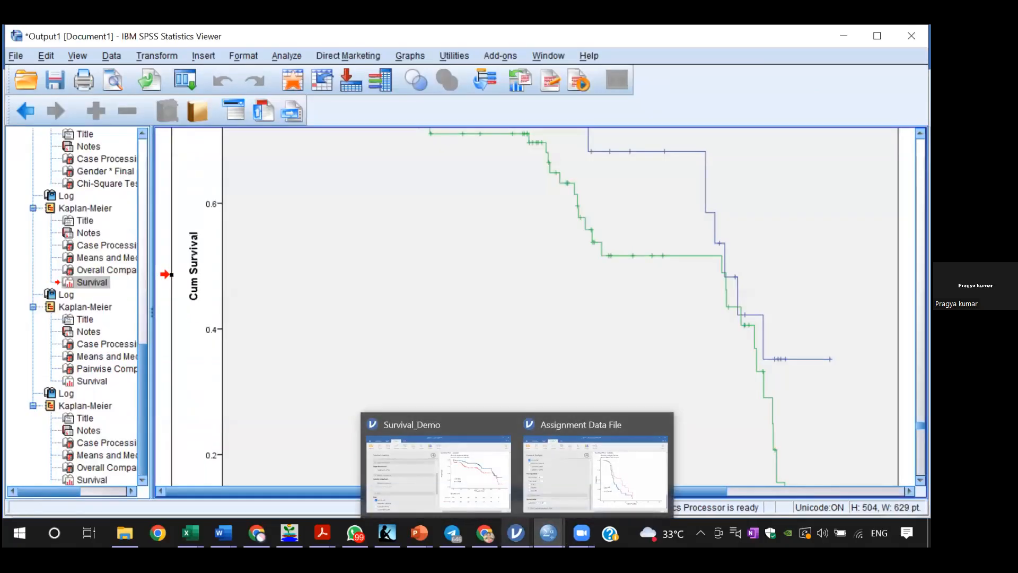
{"action": "left_click", "coordinate": [608, 484]}
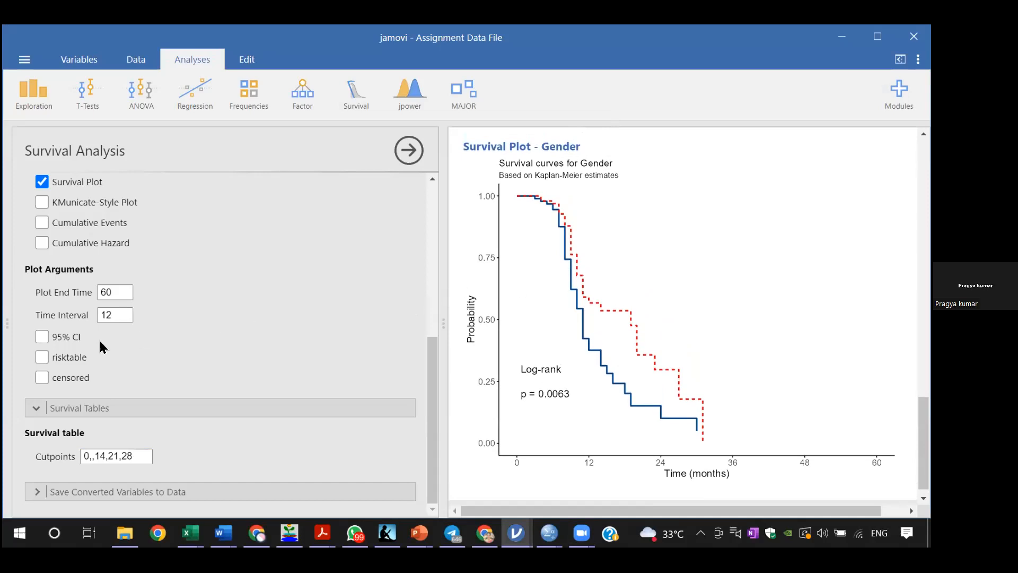
{"action": "left_click", "coordinate": [42, 337]}
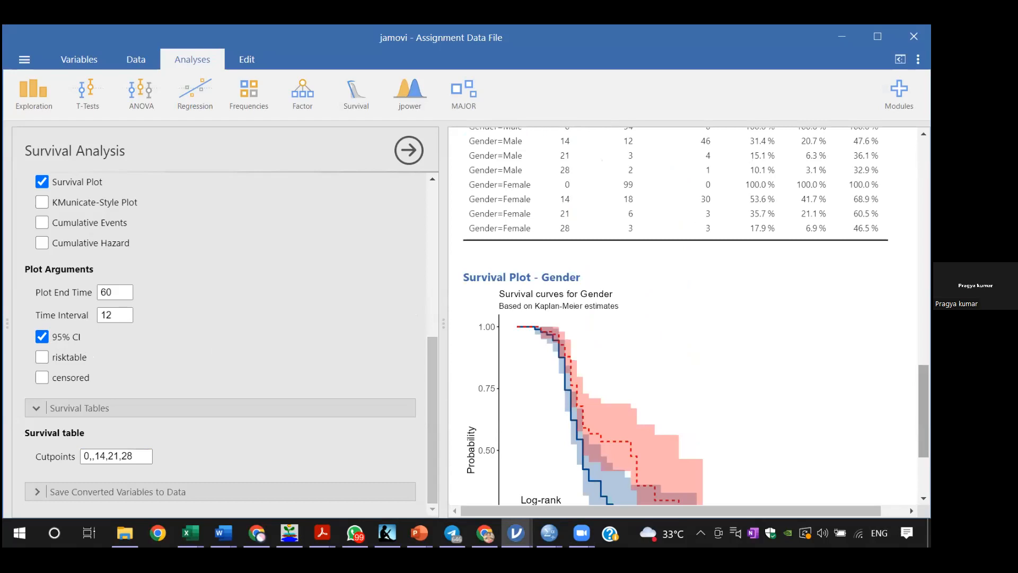
Step: Review the gender survival plot's confidence bands together with the median survival, Cox regression and cutpoint survival tables
{"action": "scroll", "coordinate": [684, 318], "scroll_direction": "down", "scroll_amount": 3}
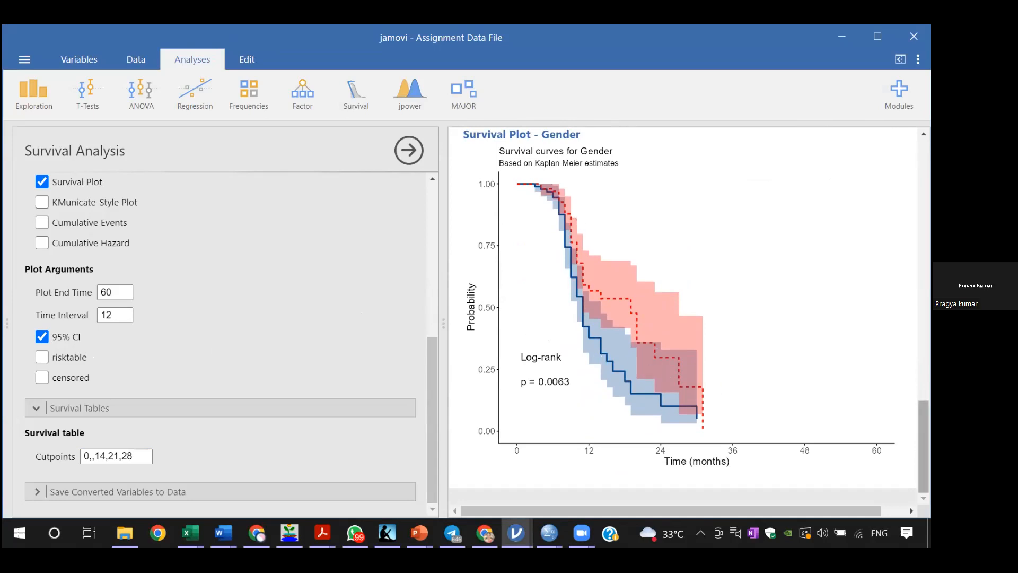
{"action": "scroll", "coordinate": [684, 318], "scroll_direction": "up", "scroll_amount": 4}
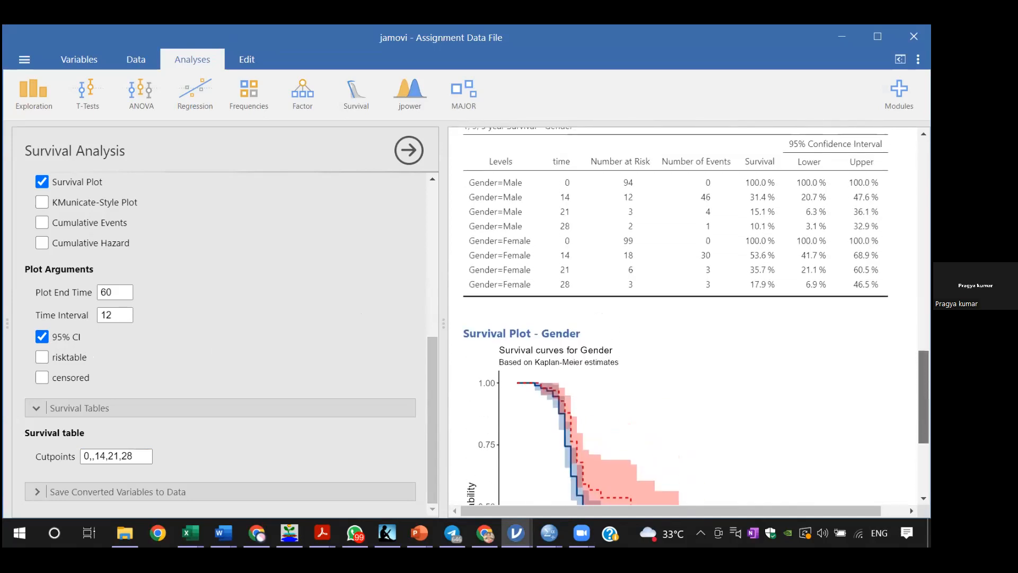
{"action": "scroll", "coordinate": [684, 318], "scroll_direction": "up", "scroll_amount": 8}
{"action": "scroll", "coordinate": [684, 318], "scroll_direction": "up", "scroll_amount": 2}
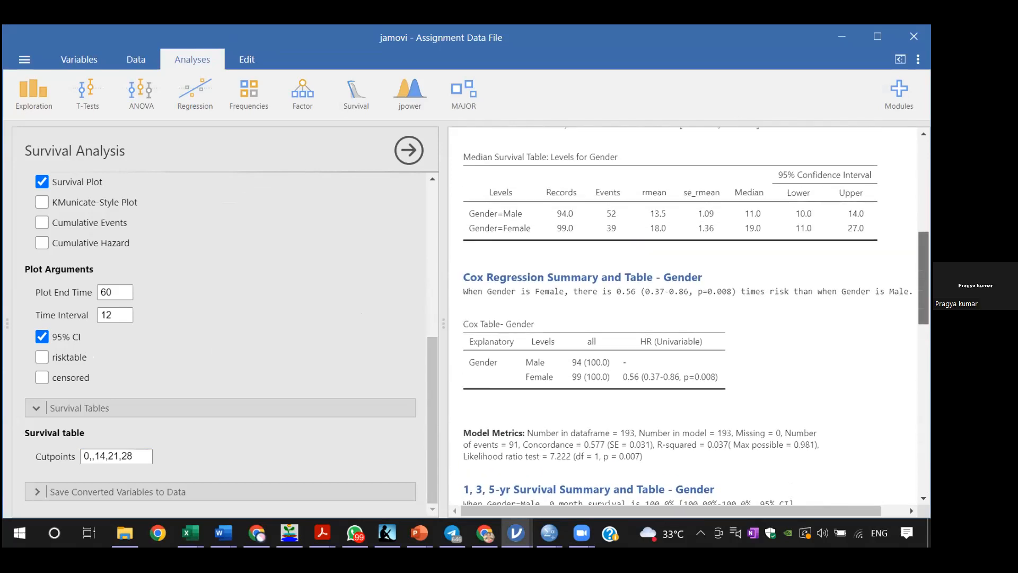
{"action": "scroll", "coordinate": [684, 318], "scroll_direction": "up", "scroll_amount": 10}
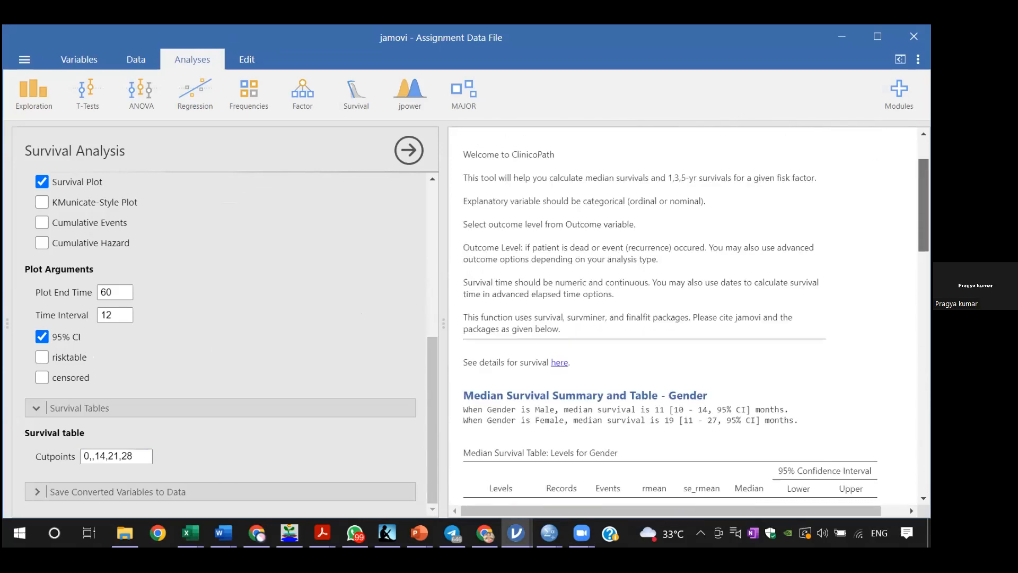
{"action": "scroll", "coordinate": [684, 318], "scroll_direction": "down", "scroll_amount": 15}
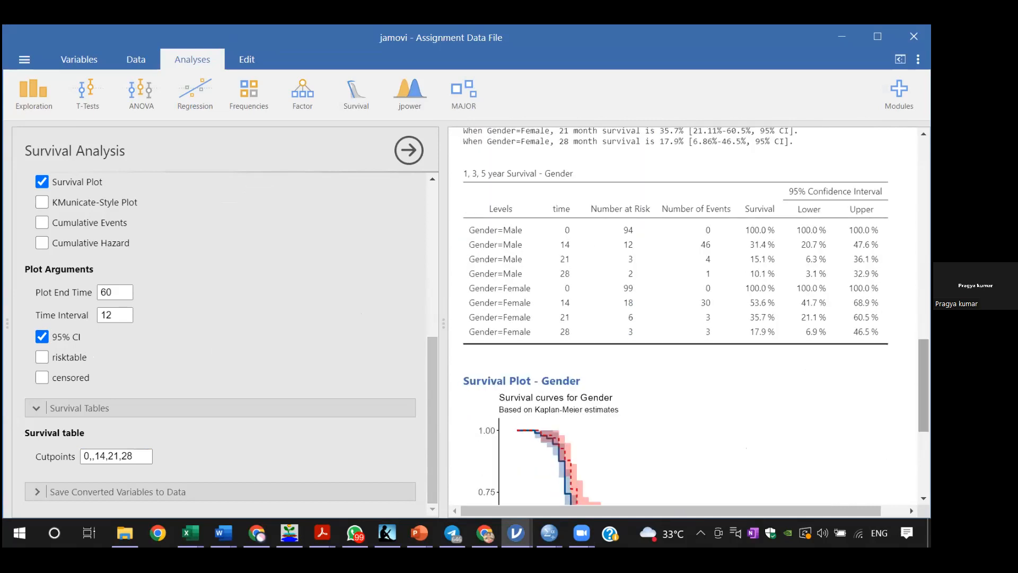
{"action": "scroll", "coordinate": [702, 380], "scroll_direction": "down", "scroll_amount": 3}
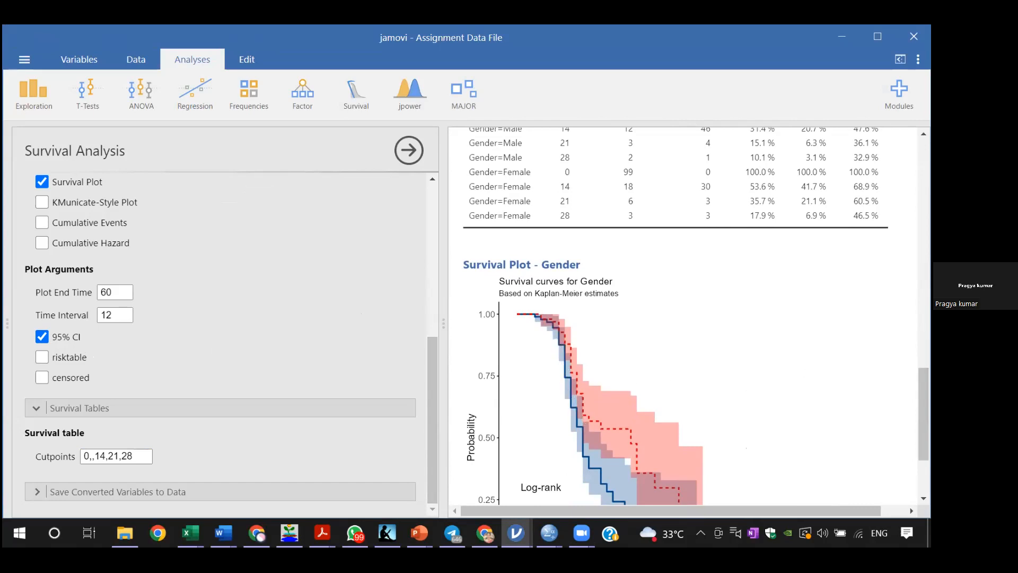
{"action": "scroll", "coordinate": [688, 317], "scroll_direction": "down", "scroll_amount": 3}
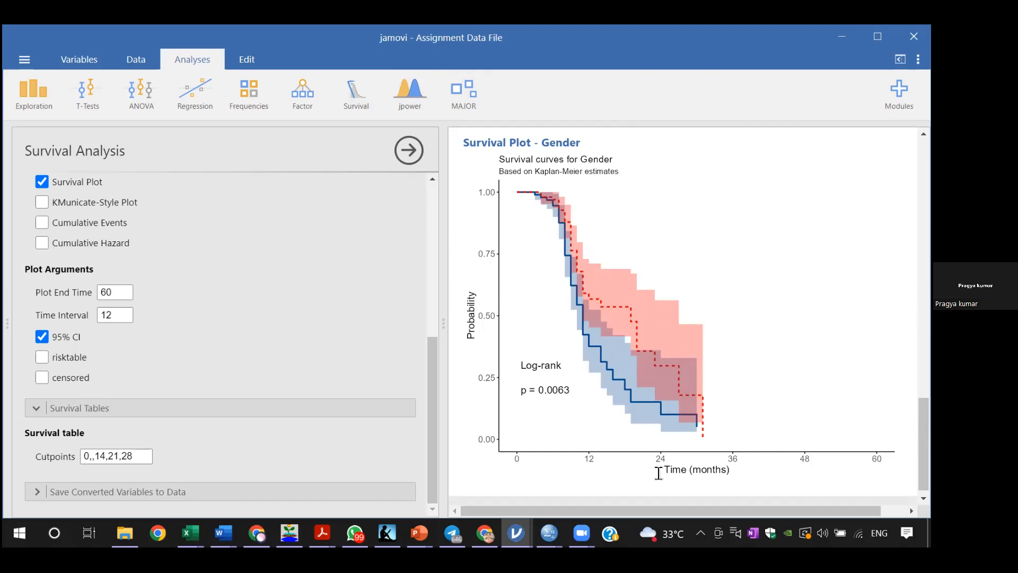
Step: Switch to the SPSS output and review the gender survival curves together with the mean, median and overall comparison tables
{"action": "mouse_move", "coordinate": [516, 533]}
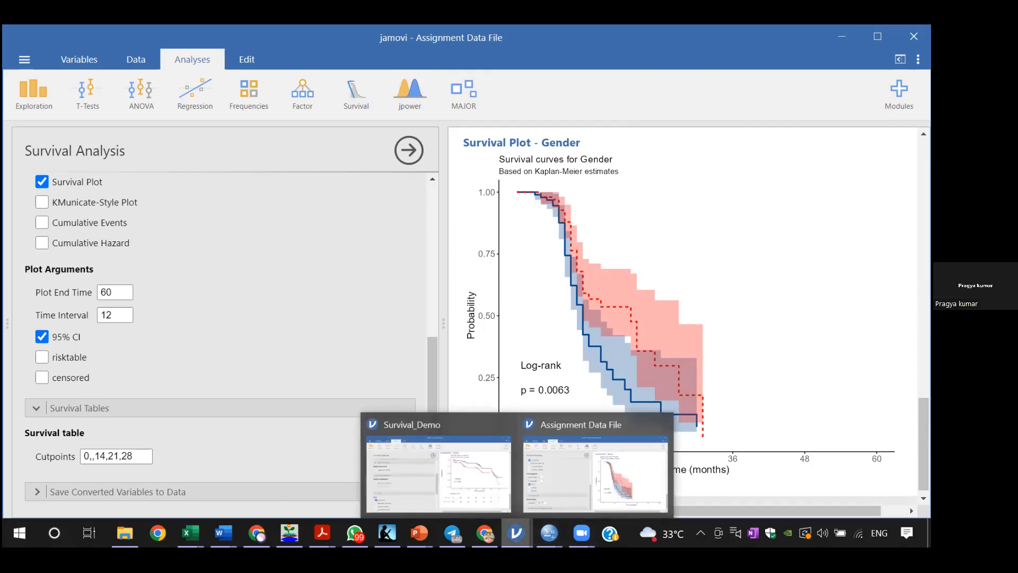
{"action": "mouse_move", "coordinate": [549, 532]}
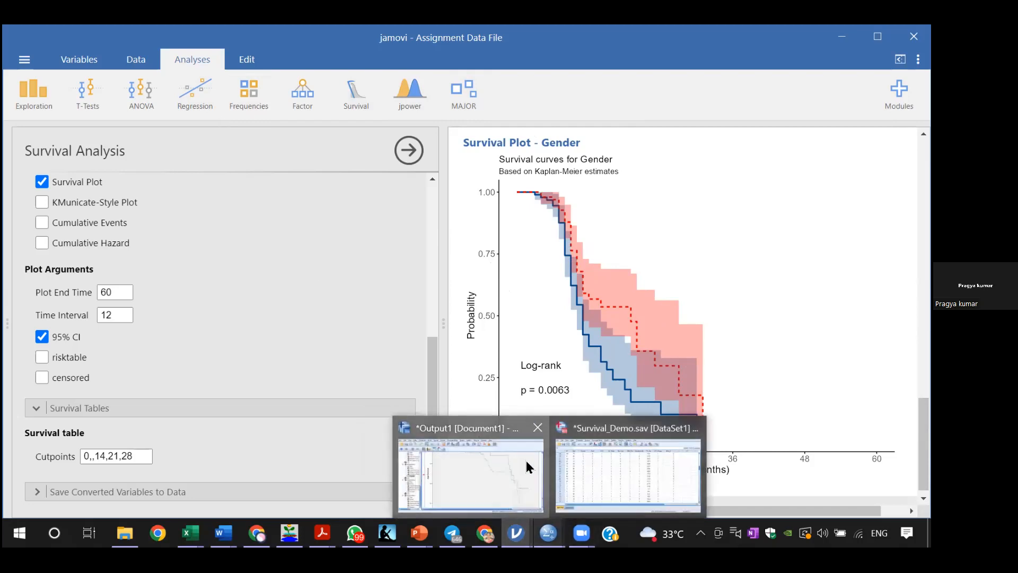
{"action": "left_click", "coordinate": [529, 467]}
{"action": "scroll", "coordinate": [543, 307], "scroll_direction": "up", "scroll_amount": 10}
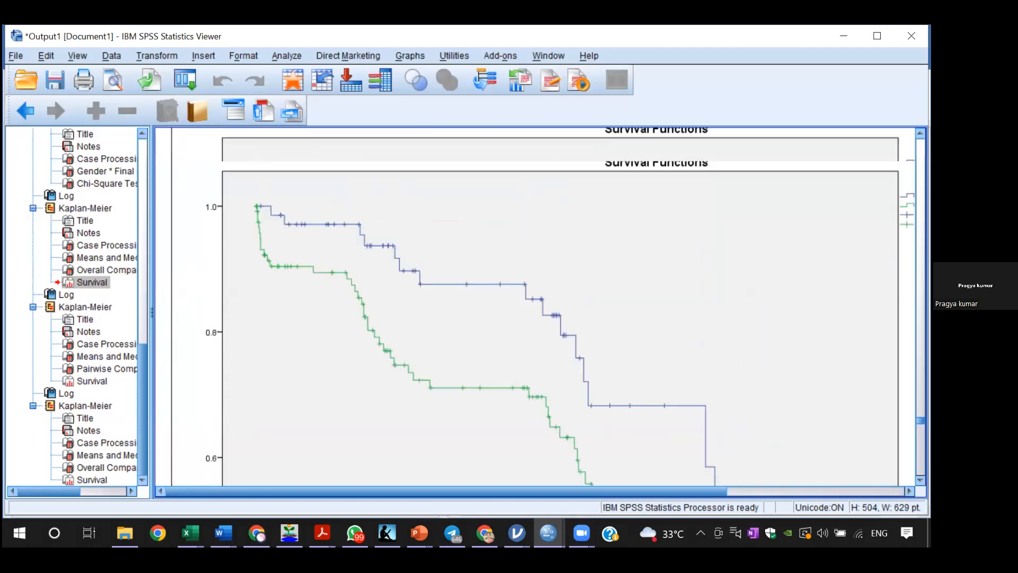
{"action": "scroll", "coordinate": [543, 307], "scroll_direction": "up", "scroll_amount": 3}
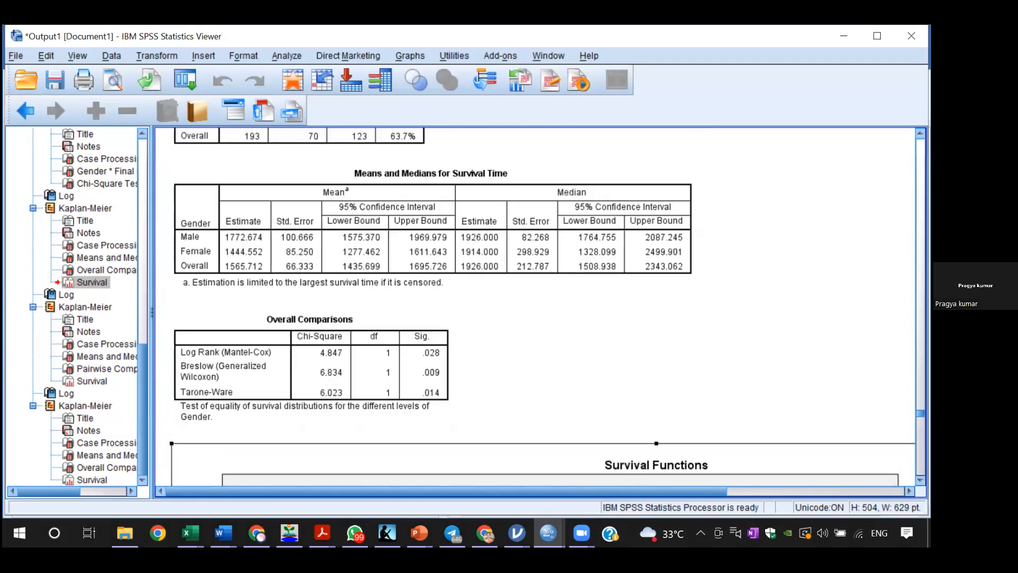
{"action": "left_click", "coordinate": [497, 202]}
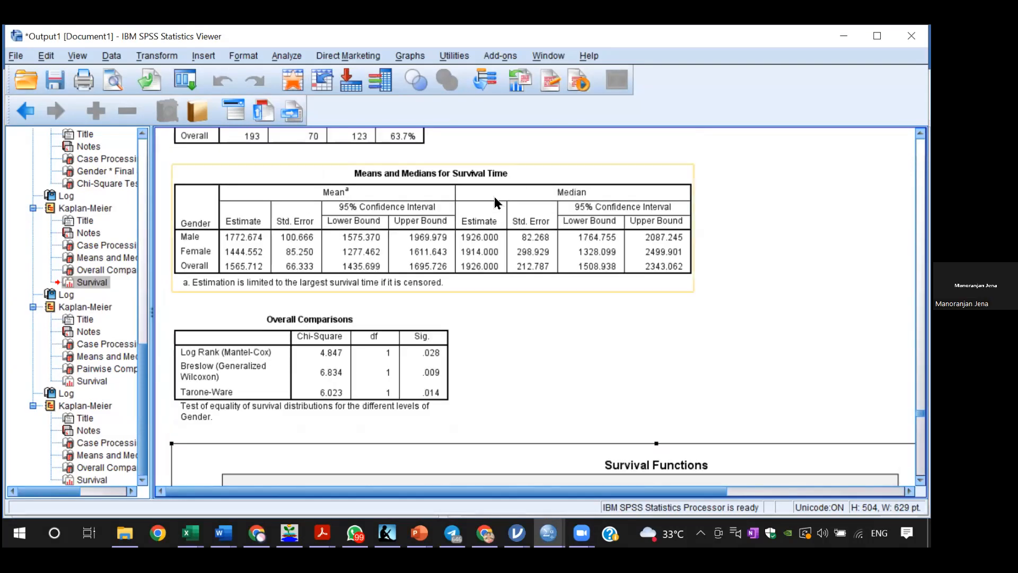
{"action": "left_click", "coordinate": [819, 302]}
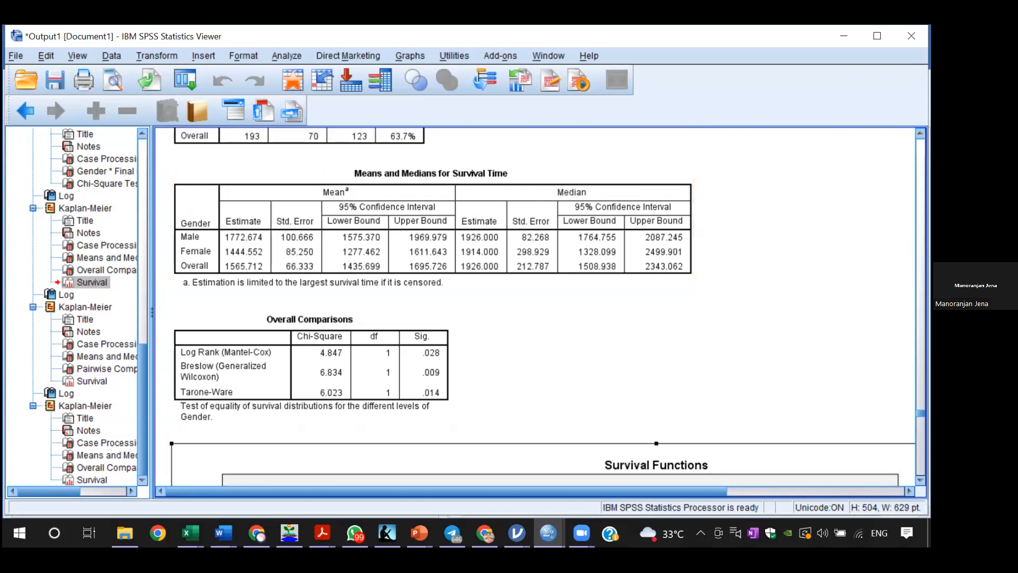
{"action": "scroll", "coordinate": [543, 307], "scroll_direction": "up", "scroll_amount": 10}
{"action": "scroll", "coordinate": [542, 307], "scroll_direction": "up", "scroll_amount": 15}
{"action": "scroll", "coordinate": [542, 307], "scroll_direction": "up", "scroll_amount": 15}
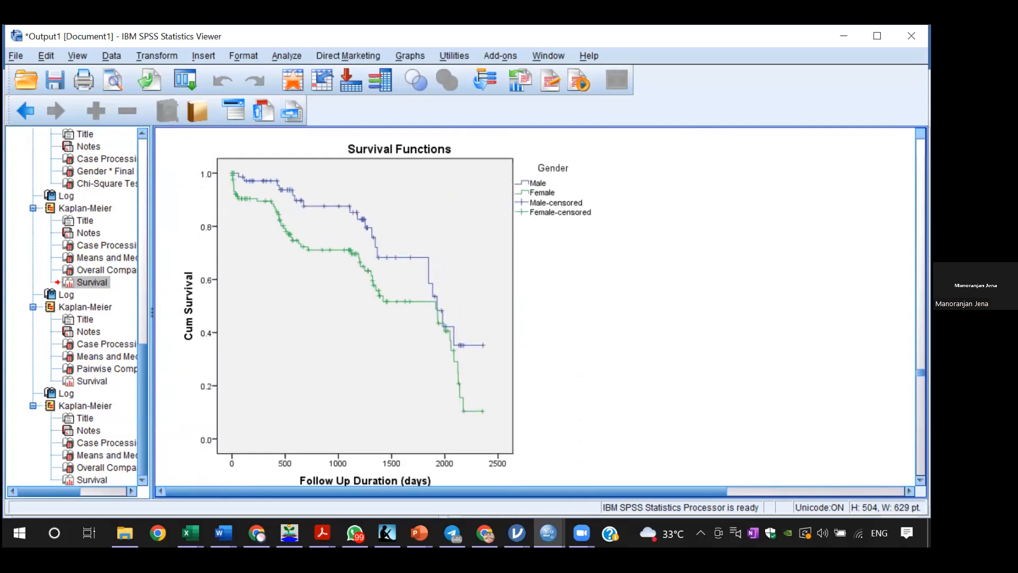
Step: Review the case processing summary by gender in the Kaplan-Meier output that includes the full survival table
{"action": "scroll", "coordinate": [542, 307], "scroll_direction": "up", "scroll_amount": 12}
{"action": "scroll", "coordinate": [543, 307], "scroll_direction": "up", "scroll_amount": 10}
{"action": "scroll", "coordinate": [542, 307], "scroll_direction": "up", "scroll_amount": 10}
{"action": "scroll", "coordinate": [542, 306], "scroll_direction": "up", "scroll_amount": 10}
{"action": "scroll", "coordinate": [542, 307], "scroll_direction": "up", "scroll_amount": 10}
{"action": "scroll", "coordinate": [542, 307], "scroll_direction": "up", "scroll_amount": 10}
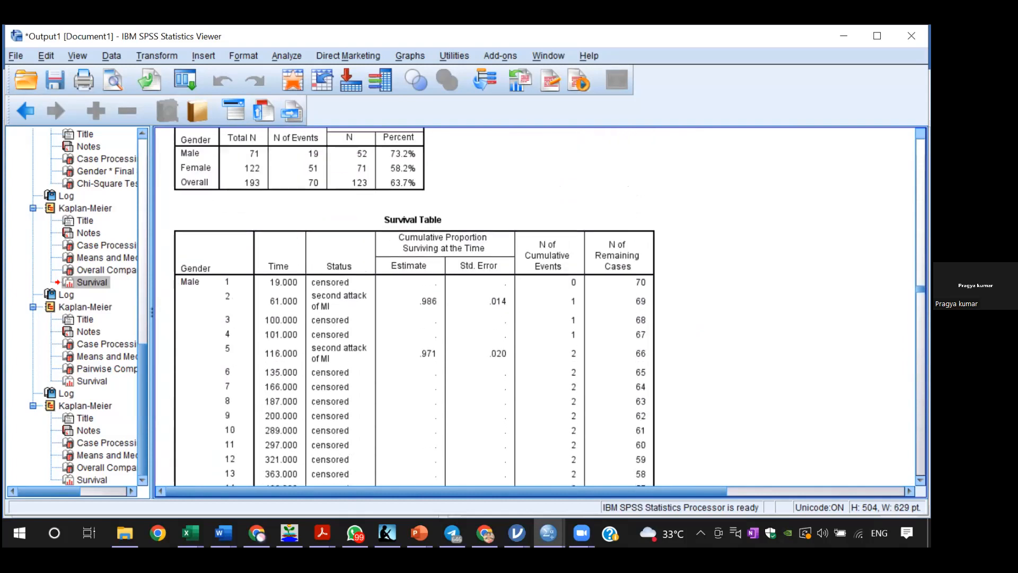
{"action": "scroll", "coordinate": [543, 307], "scroll_direction": "up", "scroll_amount": 1}
{"action": "scroll", "coordinate": [543, 307], "scroll_direction": "up", "scroll_amount": 1}
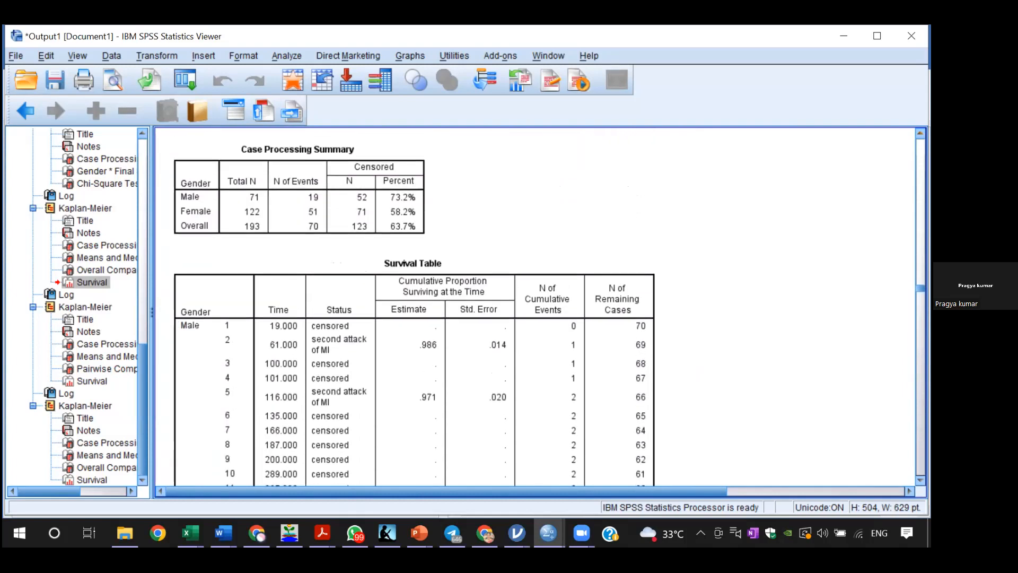
{"action": "scroll", "coordinate": [816, 270], "scroll_direction": "up", "scroll_amount": 4}
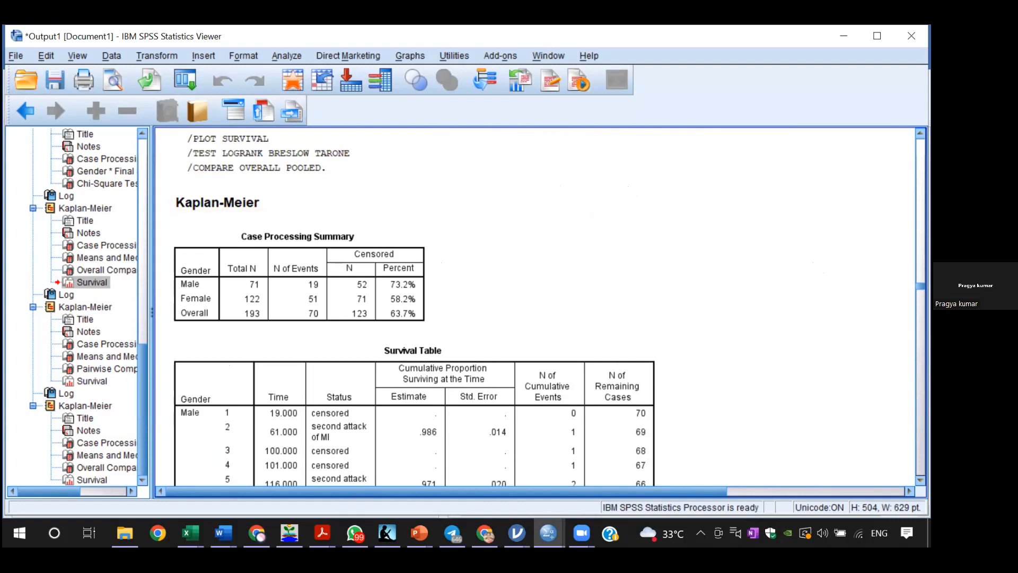
Step: Examine the male and female rows of the survival table and the follow-up duration scatter plots by gender above it
{"action": "scroll", "coordinate": [542, 307], "scroll_direction": "down", "scroll_amount": 6}
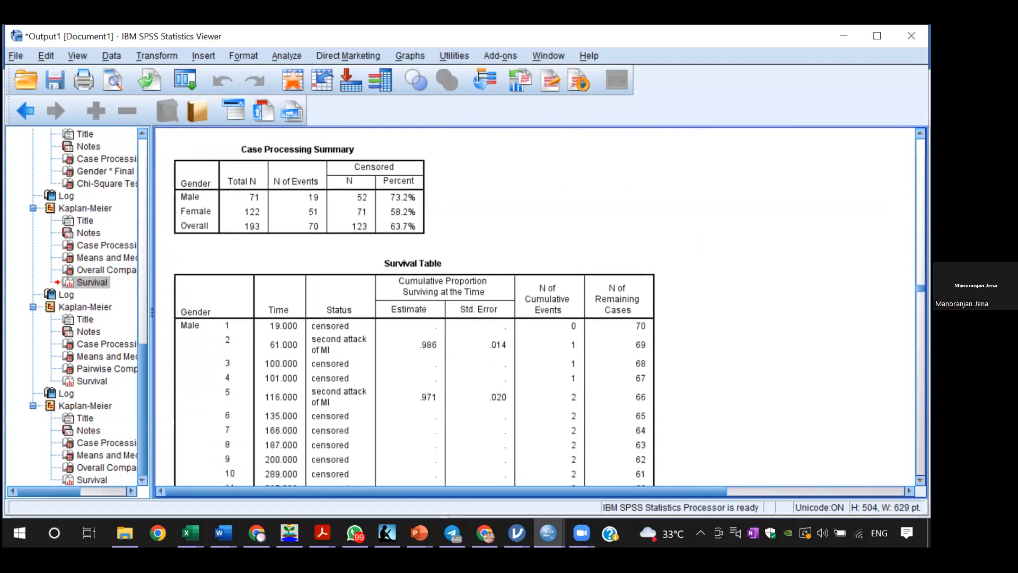
{"action": "scroll", "coordinate": [542, 307], "scroll_direction": "down", "scroll_amount": 4}
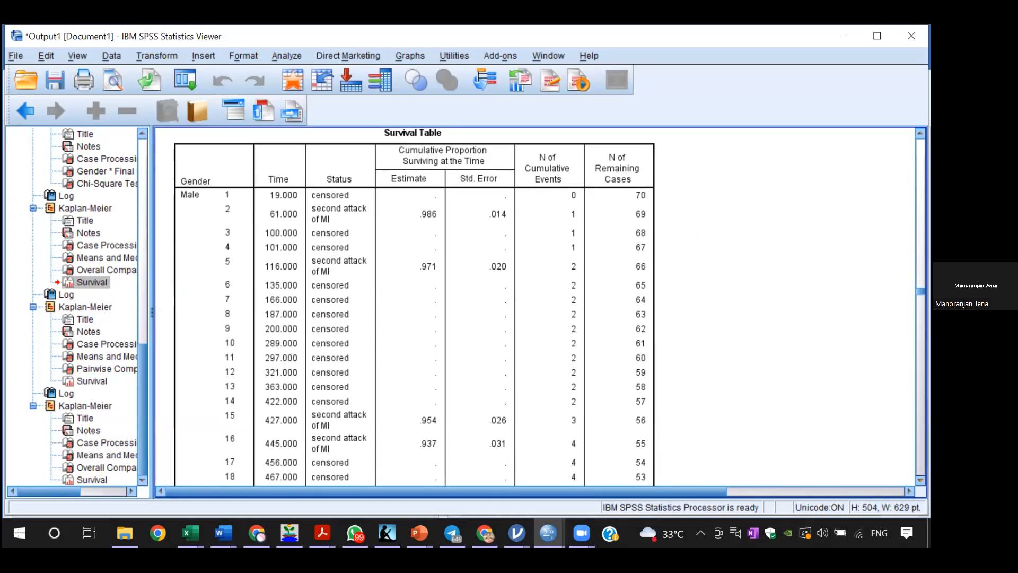
{"action": "scroll", "coordinate": [542, 307], "scroll_direction": "down", "scroll_amount": 20}
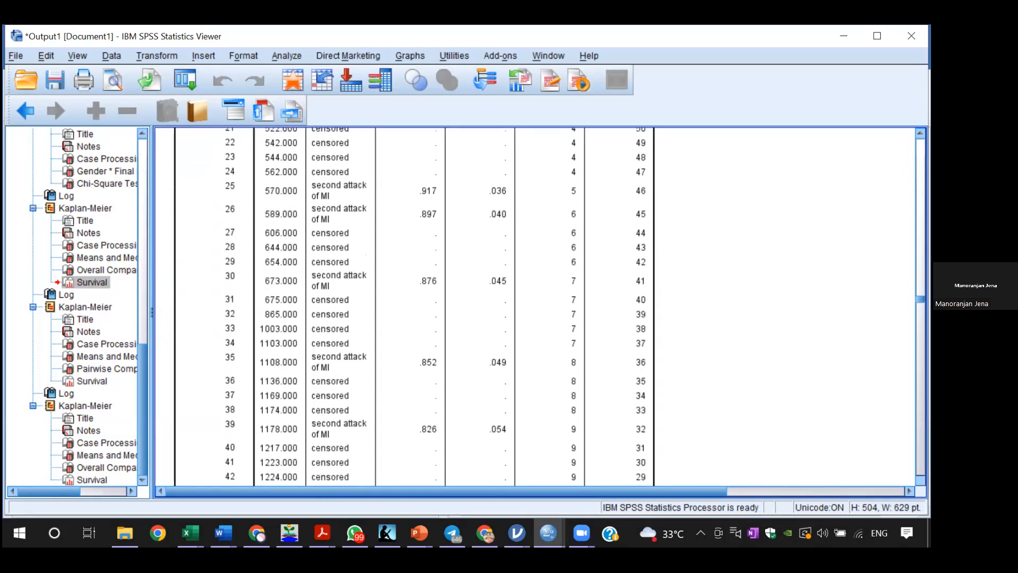
{"action": "scroll", "coordinate": [542, 307], "scroll_direction": "down", "scroll_amount": 20}
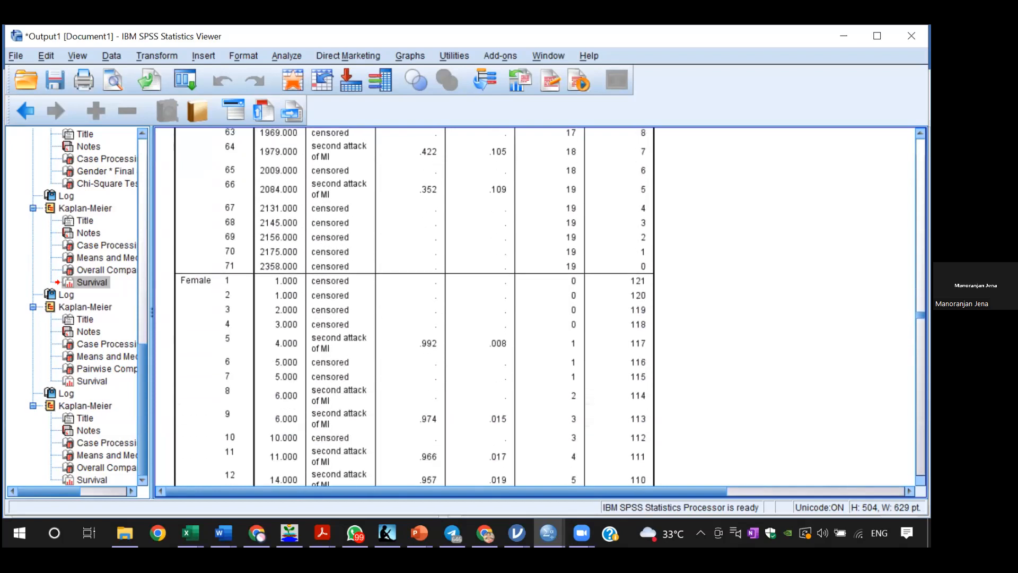
{"action": "scroll", "coordinate": [542, 307], "scroll_direction": "down", "scroll_amount": 20}
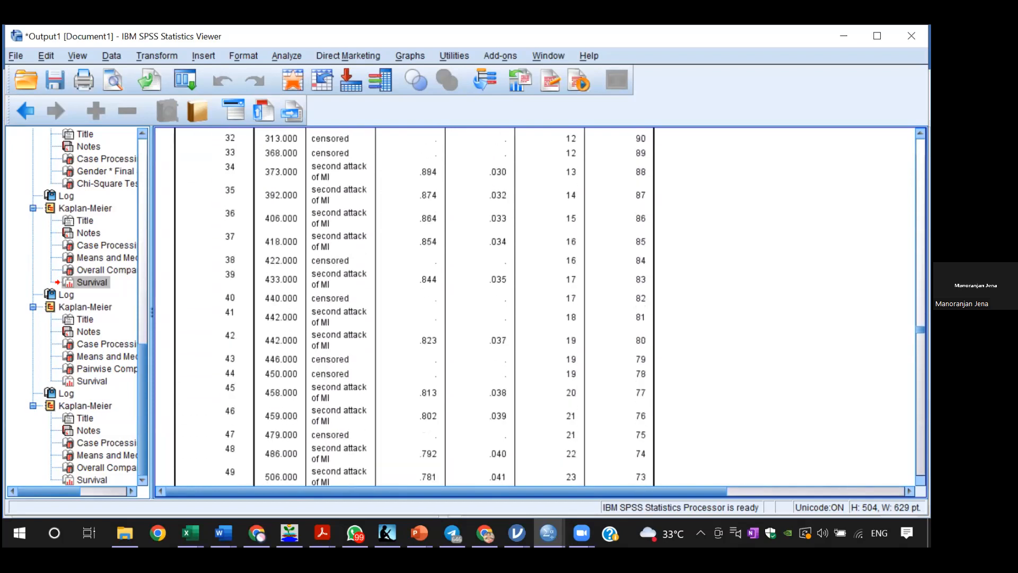
{"action": "scroll", "coordinate": [542, 307], "scroll_direction": "up", "scroll_amount": 20}
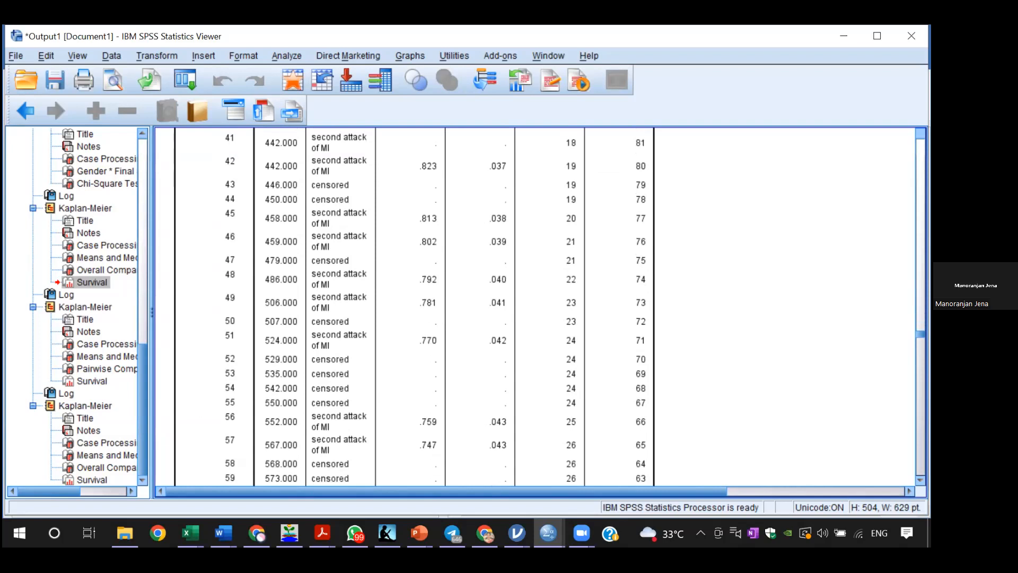
{"action": "scroll", "coordinate": [542, 307], "scroll_direction": "up", "scroll_amount": 20}
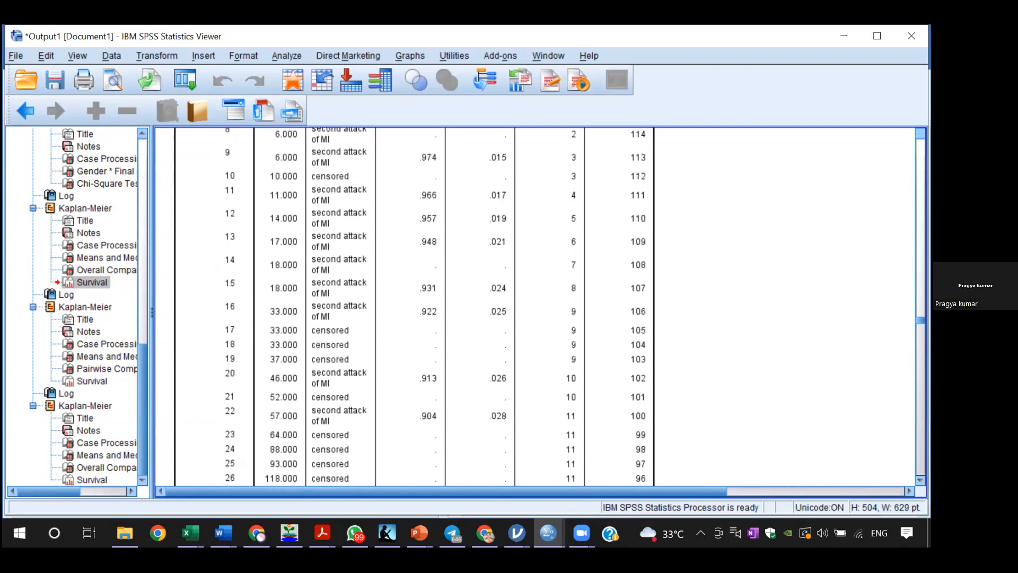
{"action": "scroll", "coordinate": [409, 305], "scroll_direction": "up", "scroll_amount": 20}
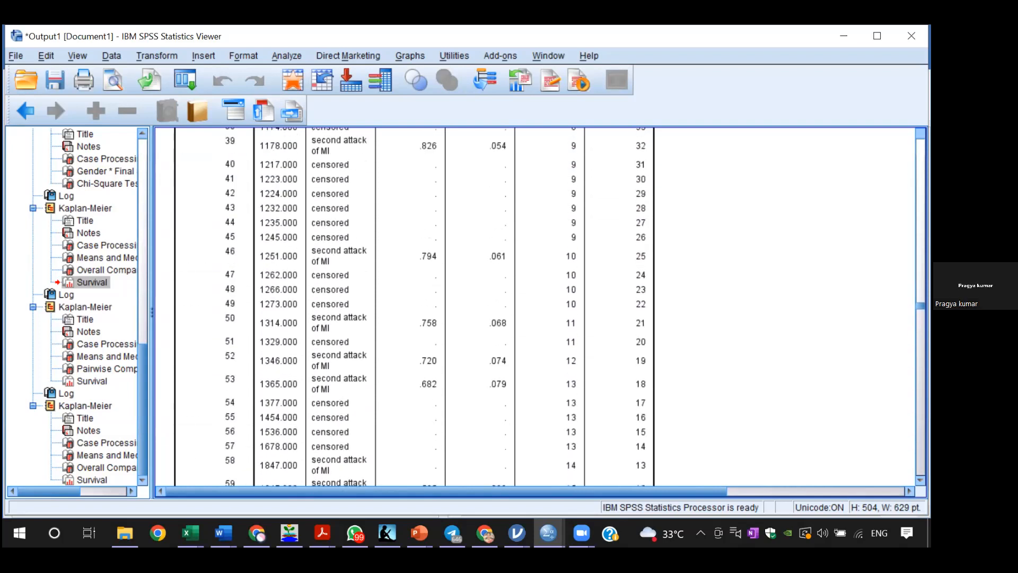
{"action": "scroll", "coordinate": [409, 305], "scroll_direction": "up", "scroll_amount": 20}
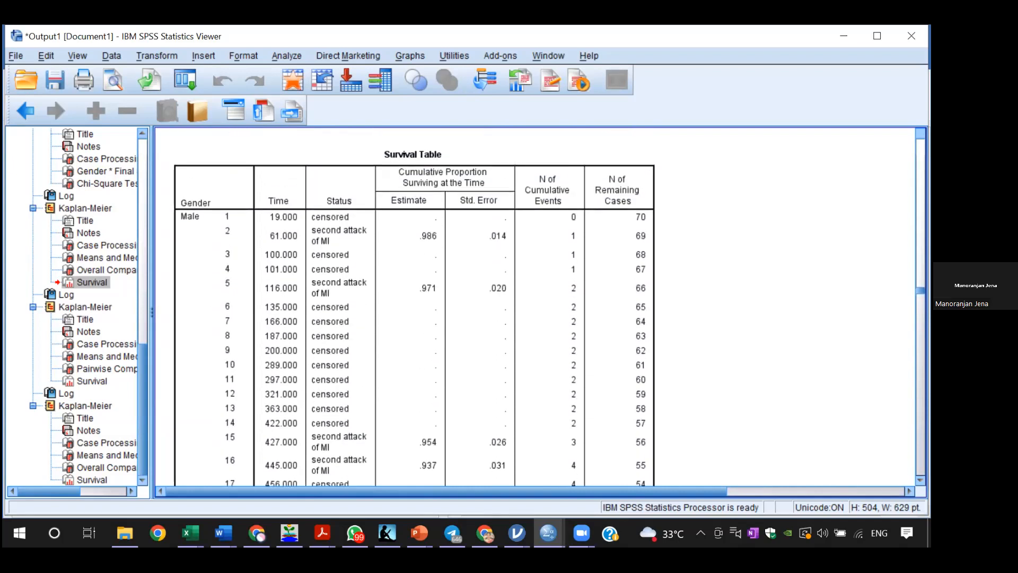
{"action": "scroll", "coordinate": [409, 305], "scroll_direction": "up", "scroll_amount": 20}
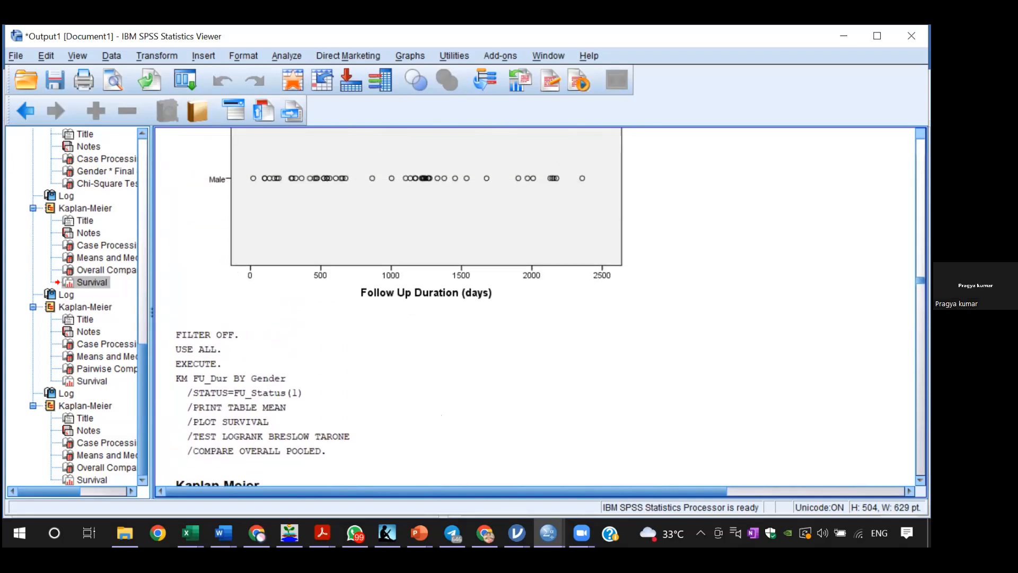
{"action": "scroll", "coordinate": [410, 304], "scroll_direction": "up", "scroll_amount": 20}
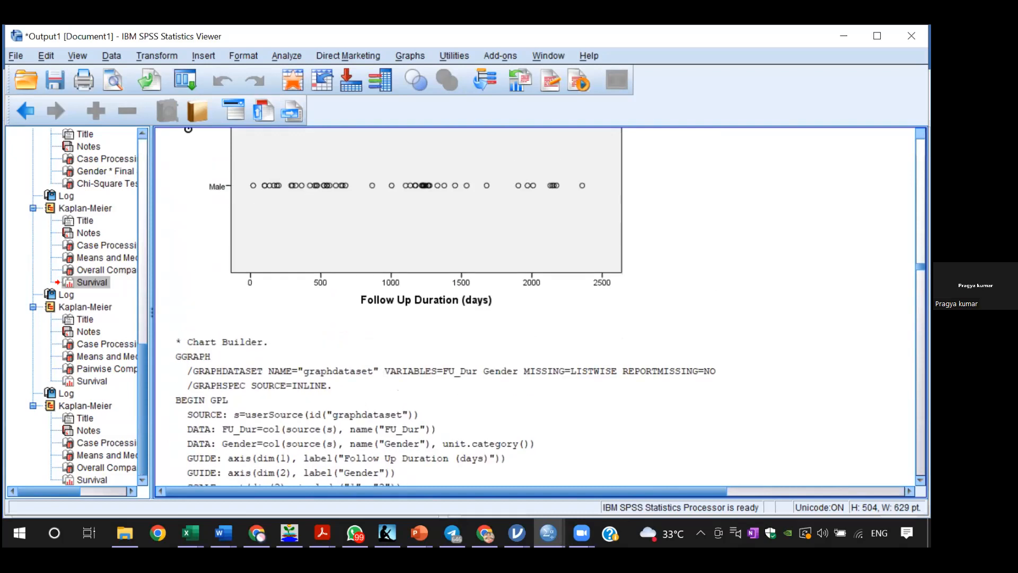
{"action": "scroll", "coordinate": [409, 305], "scroll_direction": "up", "scroll_amount": 20}
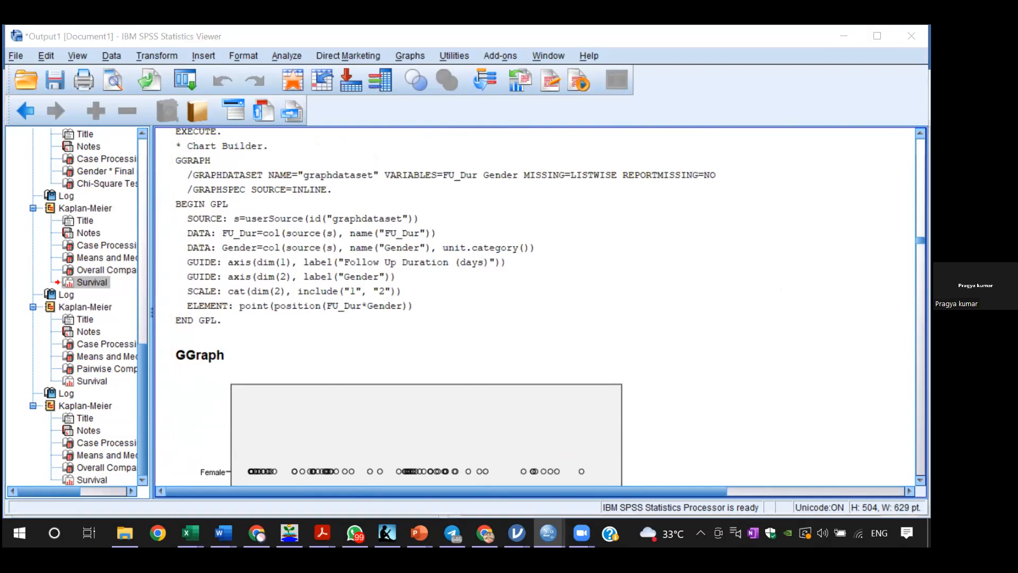
Step: Rerun Kaplan-Meier with Follow Up Duration as time, FU_Status(1) as status and BMI Categories as factor, and review the median confidence intervals
{"action": "left_click", "coordinate": [287, 55]}
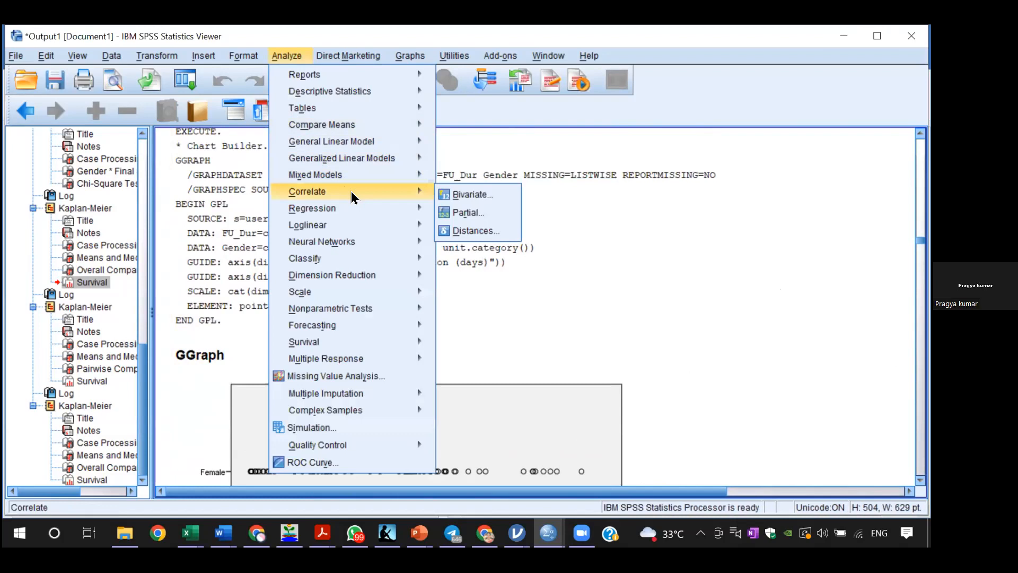
{"action": "mouse_move", "coordinate": [413, 346]}
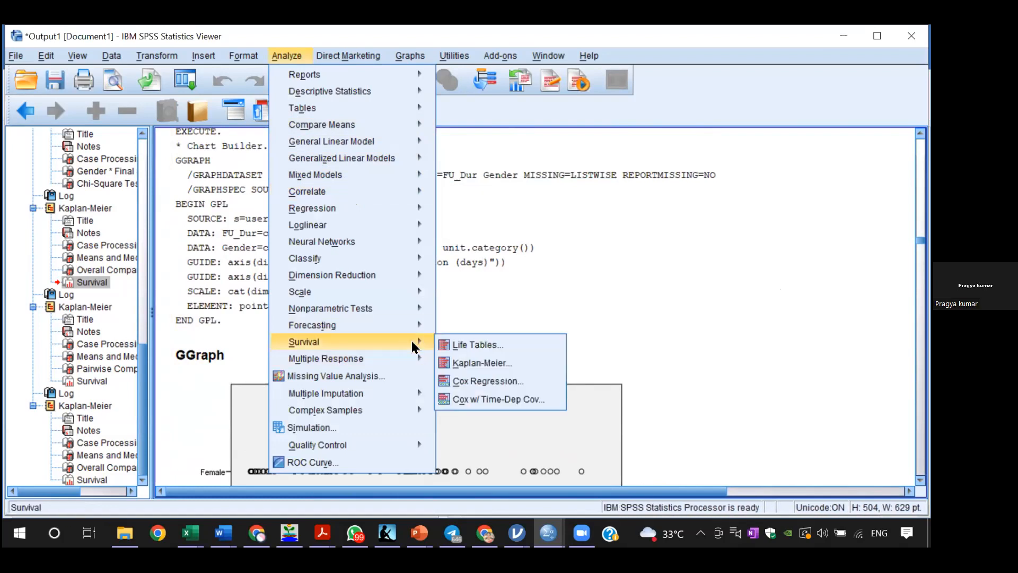
{"action": "left_click", "coordinate": [458, 366]}
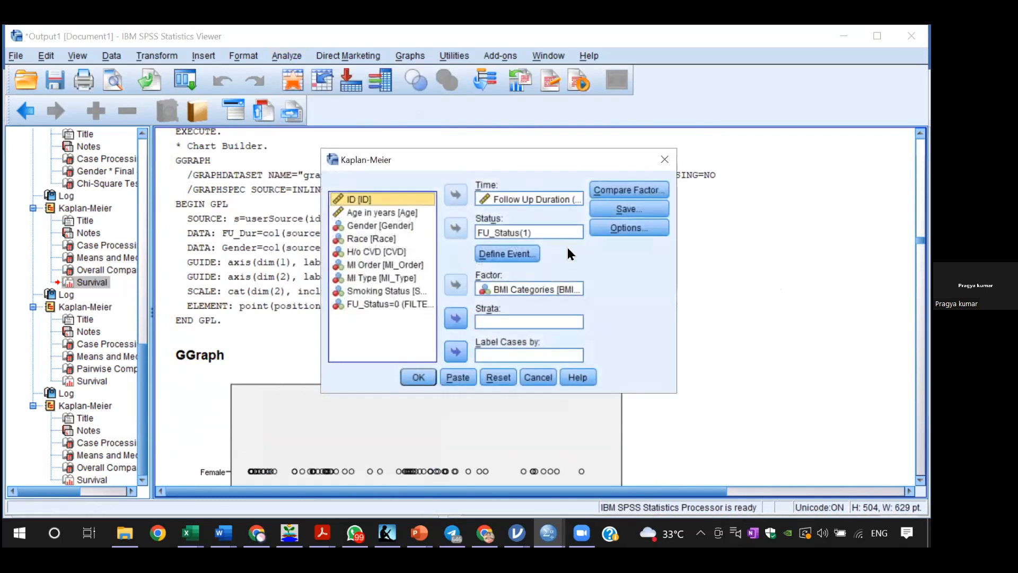
{"action": "left_click", "coordinate": [418, 378]}
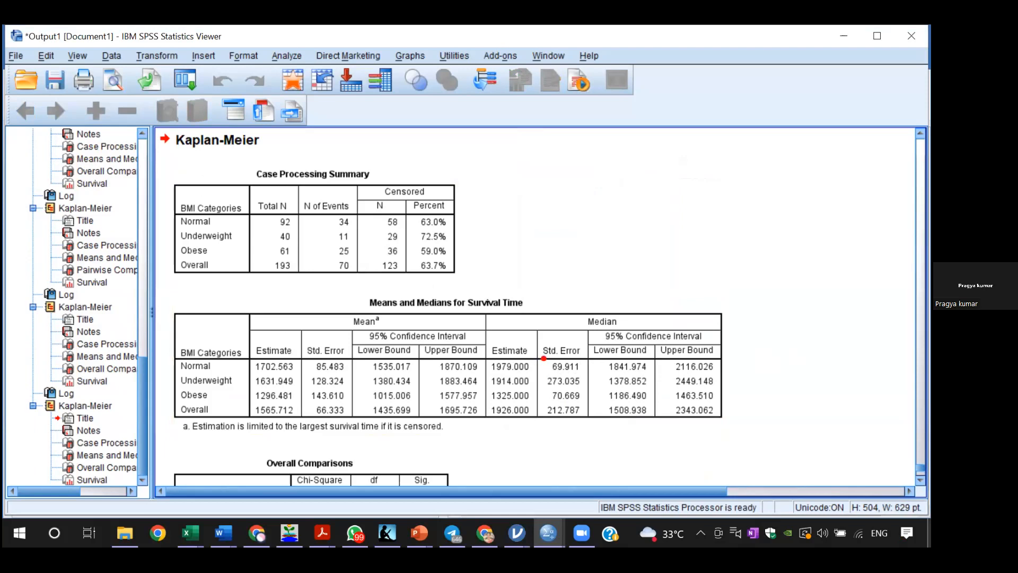
{"action": "left_click_drag", "start_coordinate": [546, 359], "coordinate": [583, 363]}
{"action": "left_click", "coordinate": [658, 367]}
{"action": "scroll", "coordinate": [441, 310], "scroll_direction": "down", "scroll_amount": 1}
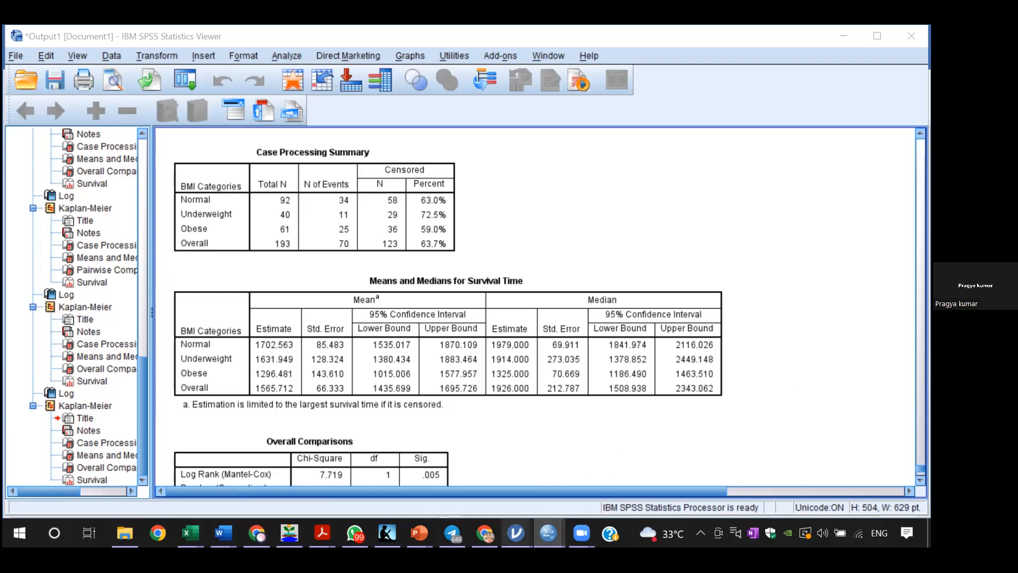
Step: Switch to Assignment Data File in jamovi and remove the 95% CI from the gender survival plot
{"action": "mouse_move", "coordinate": [516, 533]}
{"action": "left_click", "coordinate": [591, 469]}
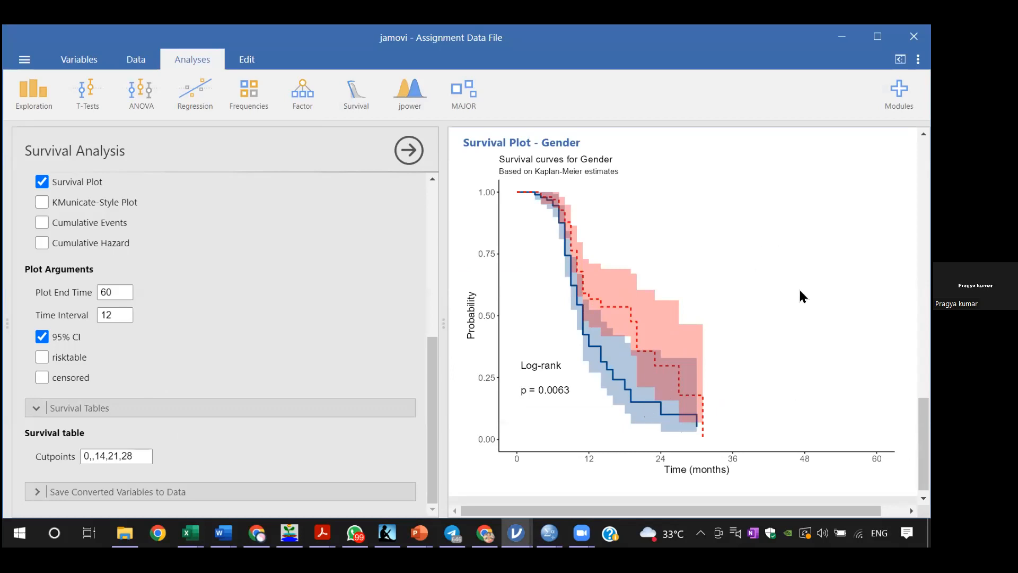
{"action": "mouse_move", "coordinate": [923, 443]}
{"action": "left_mouse_down"}
{"action": "mouse_move", "coordinate": [923, 387]}
{"action": "mouse_move", "coordinate": [923, 448]}
{"action": "left_mouse_up"}
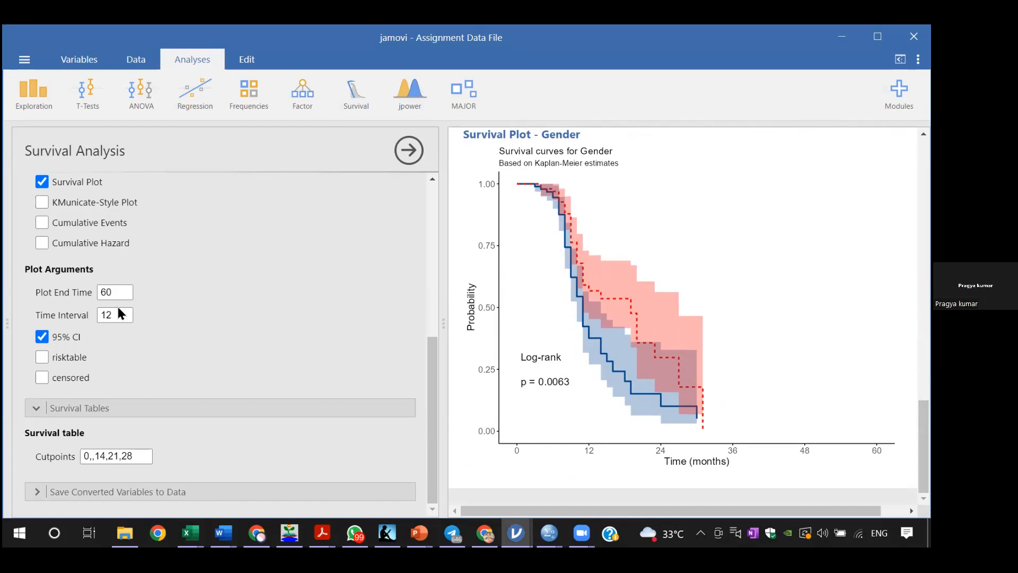
{"action": "left_click", "coordinate": [76, 338]}
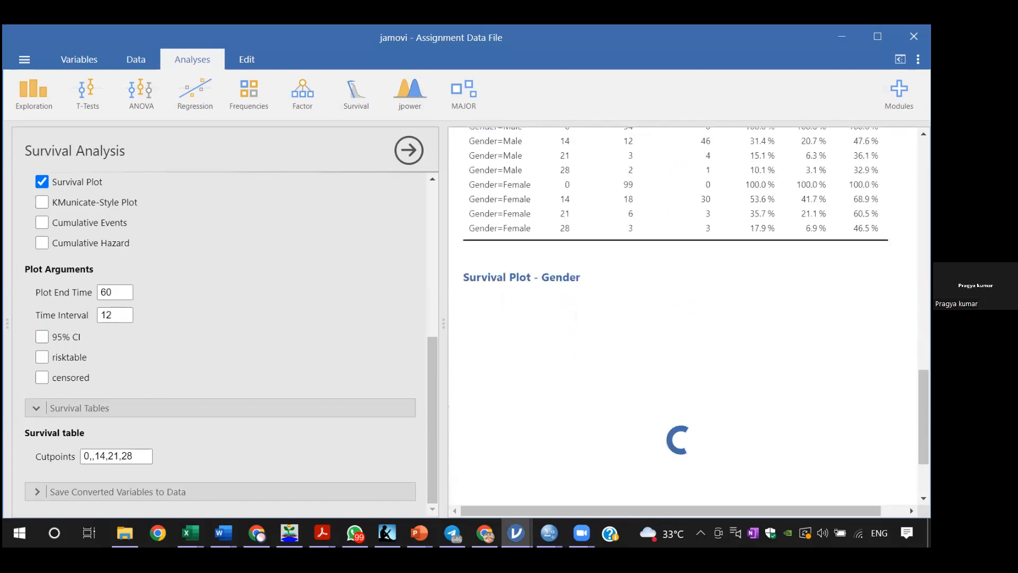
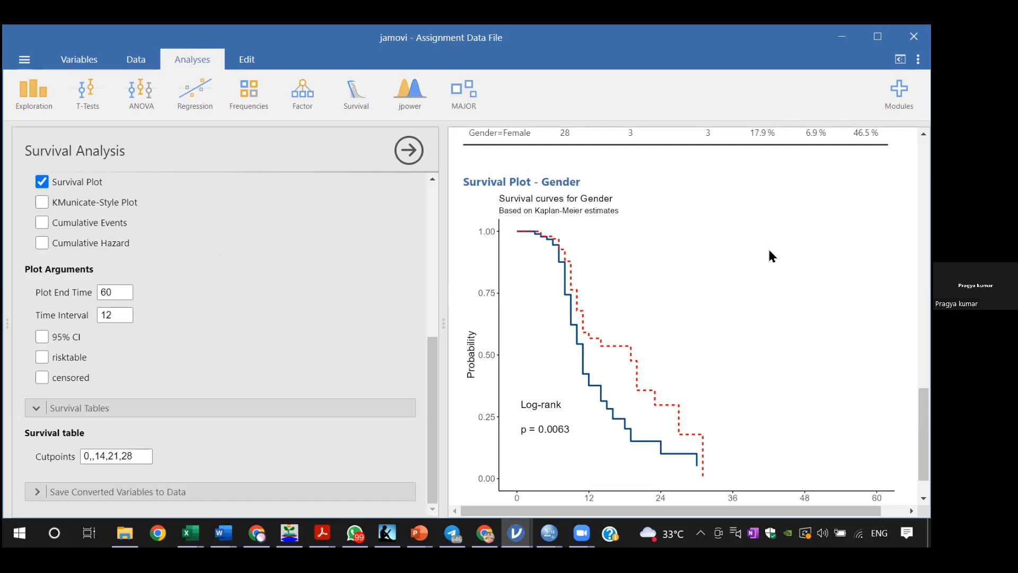
Step: Show the copy and export options for the gender survival plot image
{"action": "scroll", "coordinate": [923, 434], "scroll_direction": "down", "scroll_amount": 1}
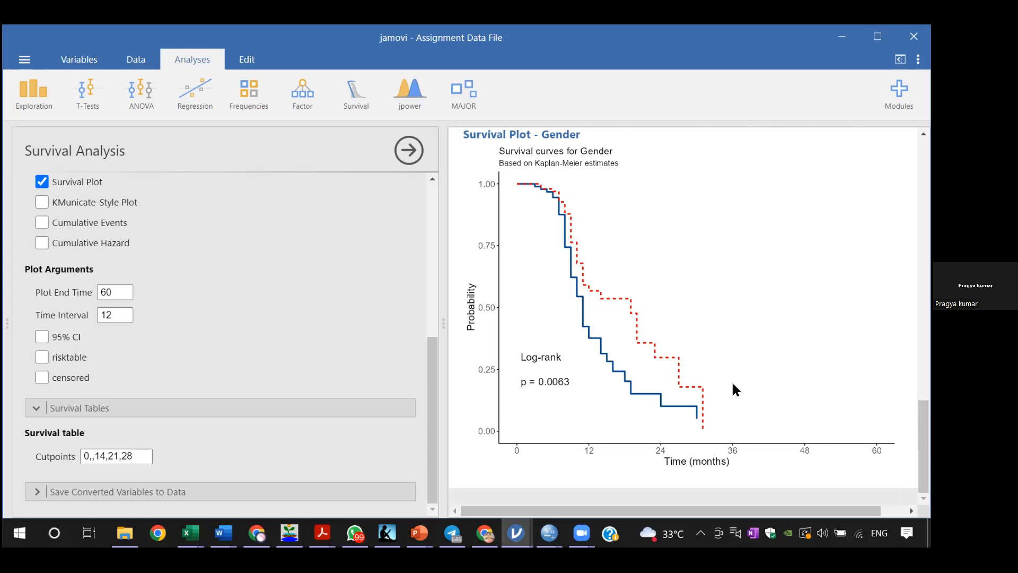
{"action": "right_click", "coordinate": [752, 376]}
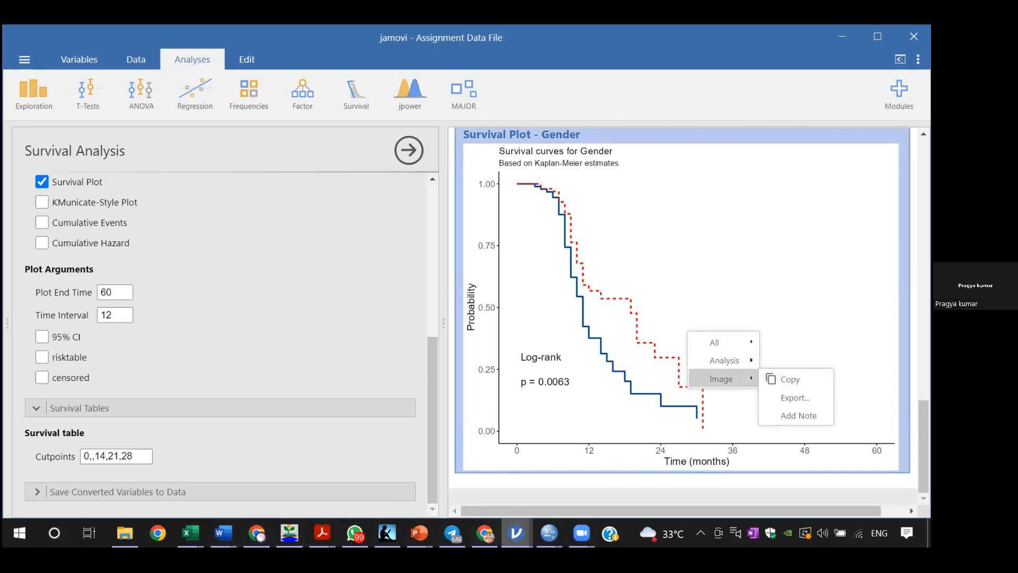
Step: Switch to the SPSS output and view the Copy Special formats for the BMI Categories survival chart, leaving without copying
{"action": "mouse_move", "coordinate": [549, 533]}
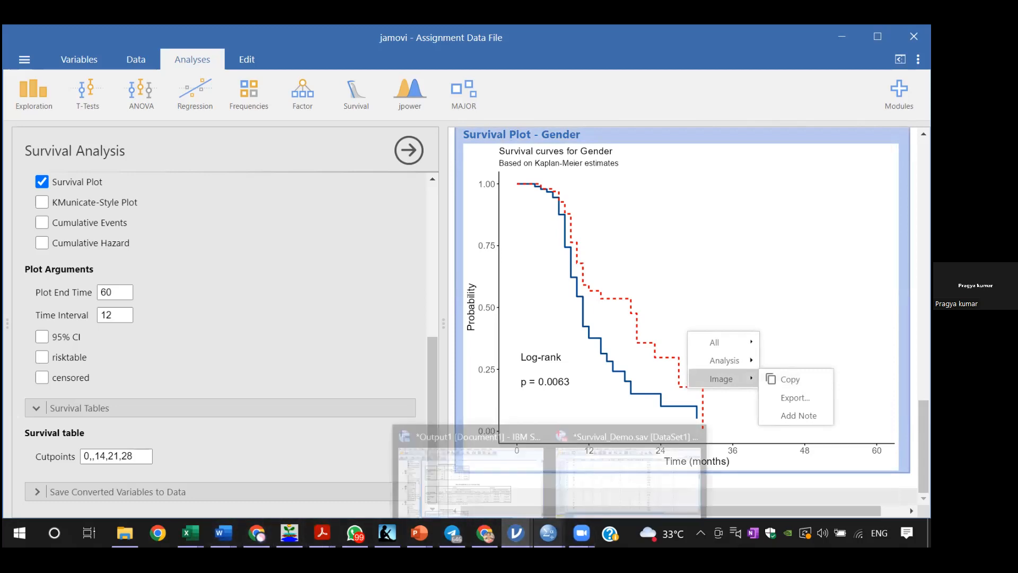
{"action": "left_click", "coordinate": [480, 467]}
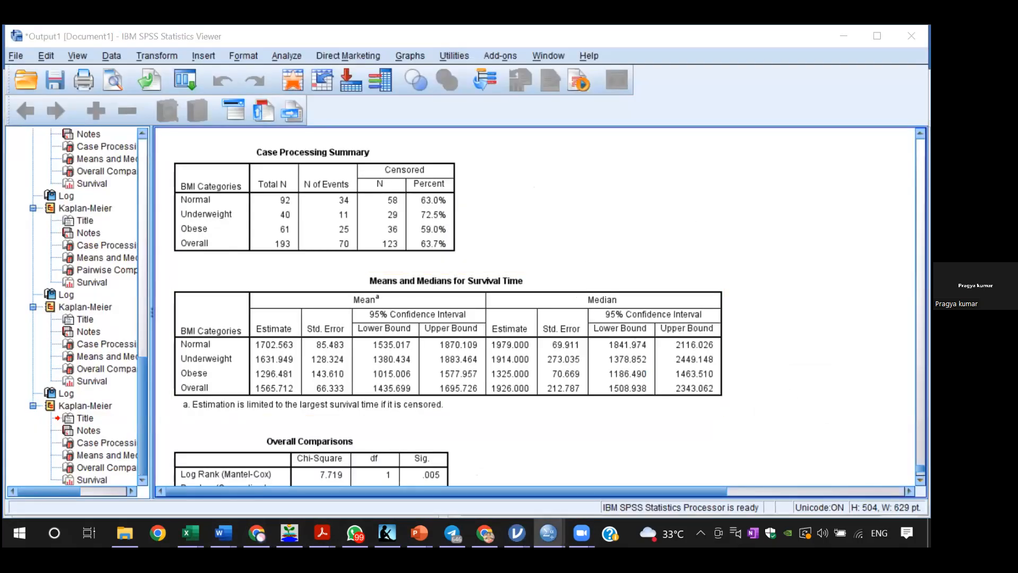
{"action": "scroll", "coordinate": [536, 308], "scroll_direction": "down", "scroll_amount": 1}
{"action": "scroll", "coordinate": [669, 139], "scroll_direction": "up", "scroll_amount": 10}
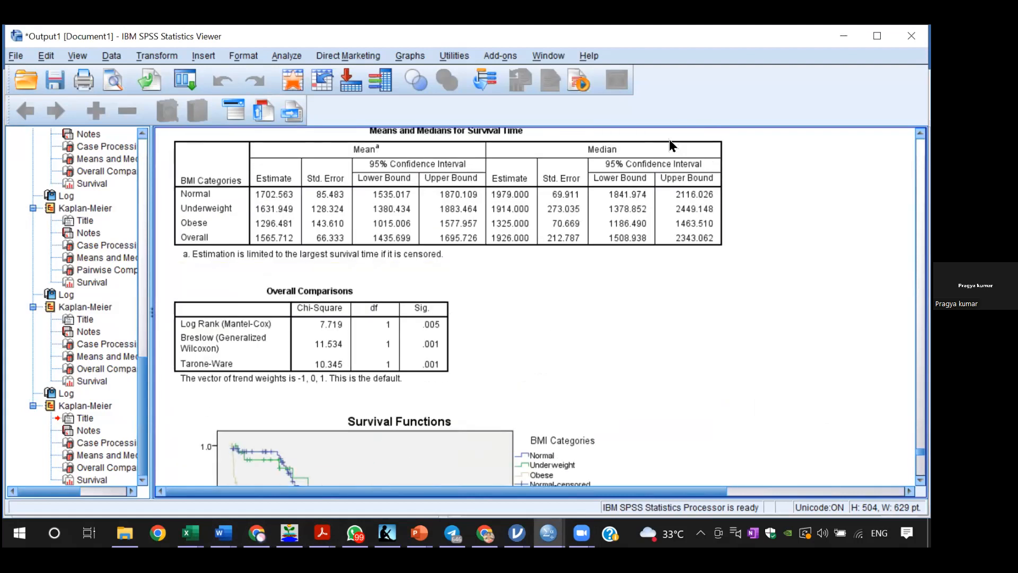
{"action": "right_click", "coordinate": [416, 442]}
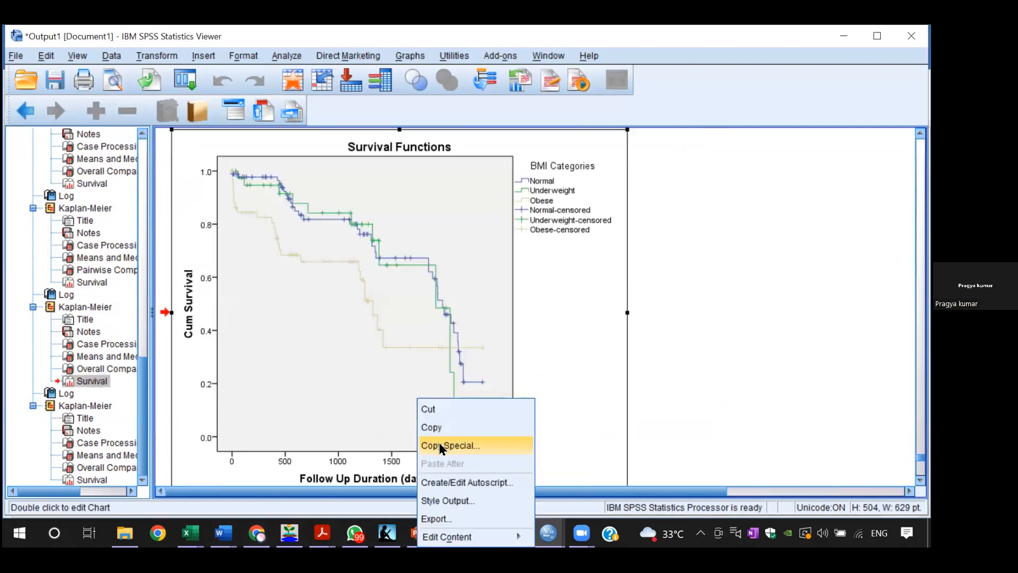
{"action": "left_click", "coordinate": [439, 445]}
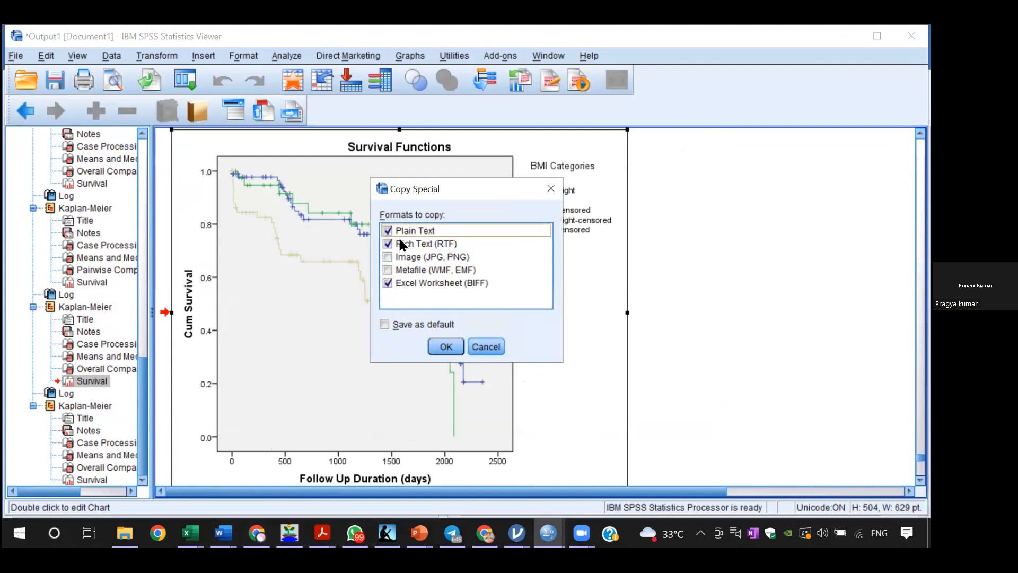
{"action": "left_click", "coordinate": [551, 188]}
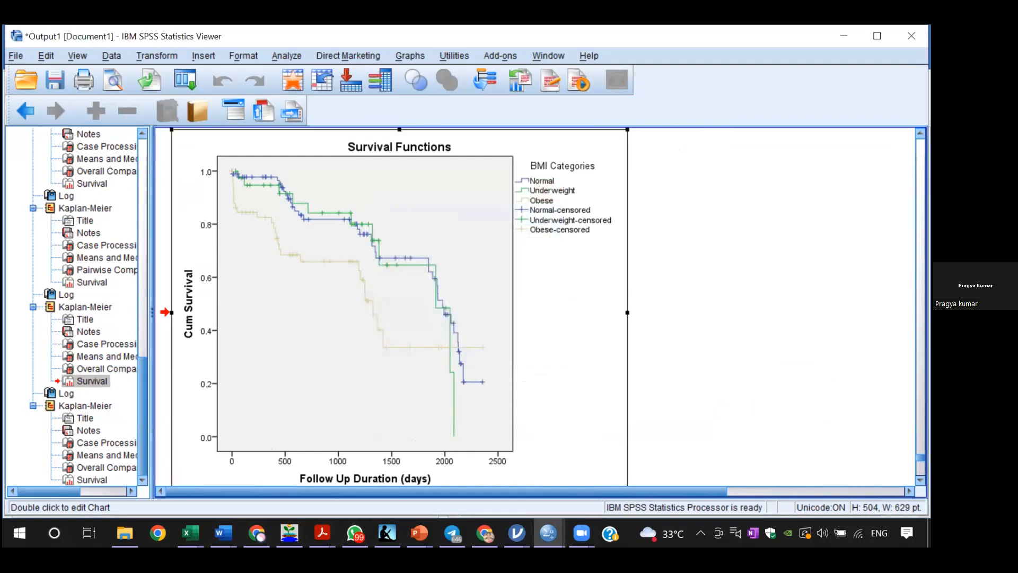
{"action": "scroll", "coordinate": [536, 307], "scroll_direction": "up", "scroll_amount": 10}
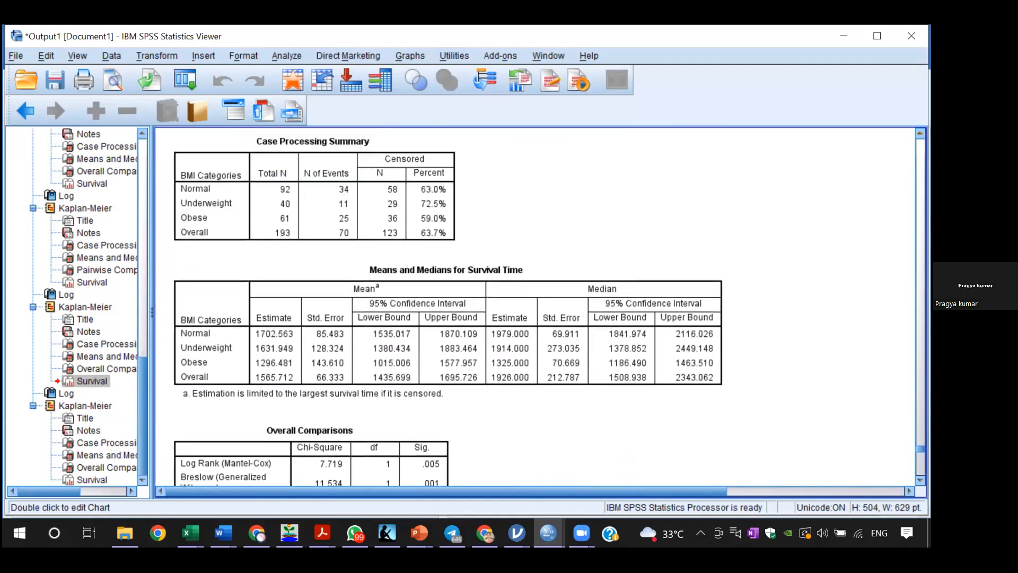
Step: Return to Assignment Data File in jamovi, show the gender plot's image options again, and dismiss them
{"action": "mouse_move", "coordinate": [549, 533]}
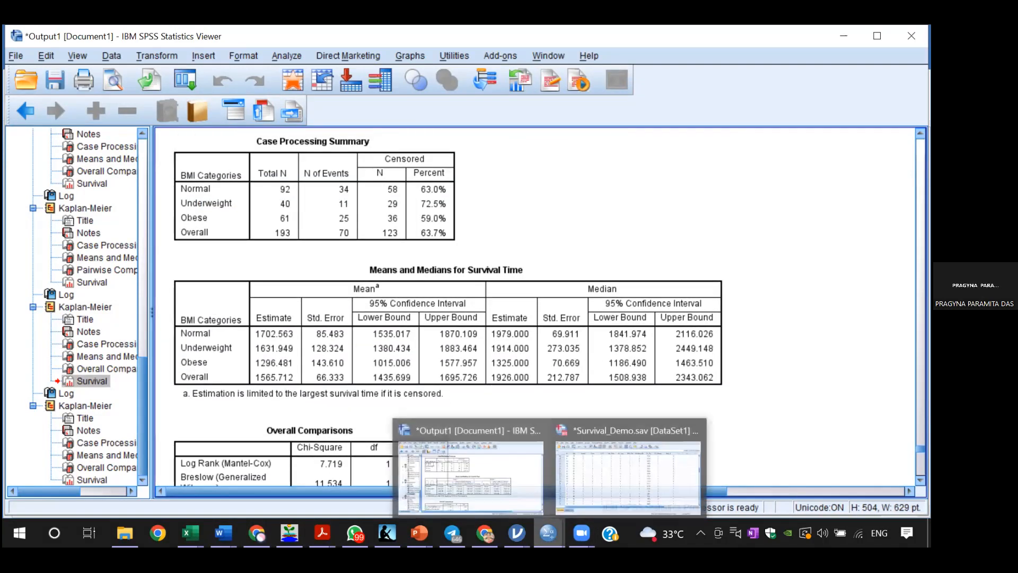
{"action": "left_click", "coordinate": [596, 486]}
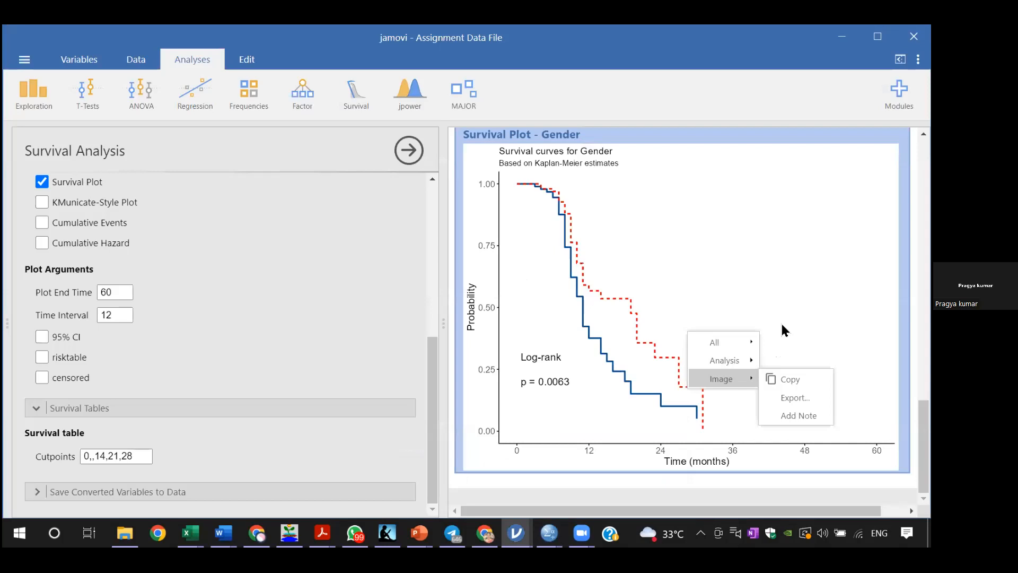
{"action": "right_click", "coordinate": [792, 300]}
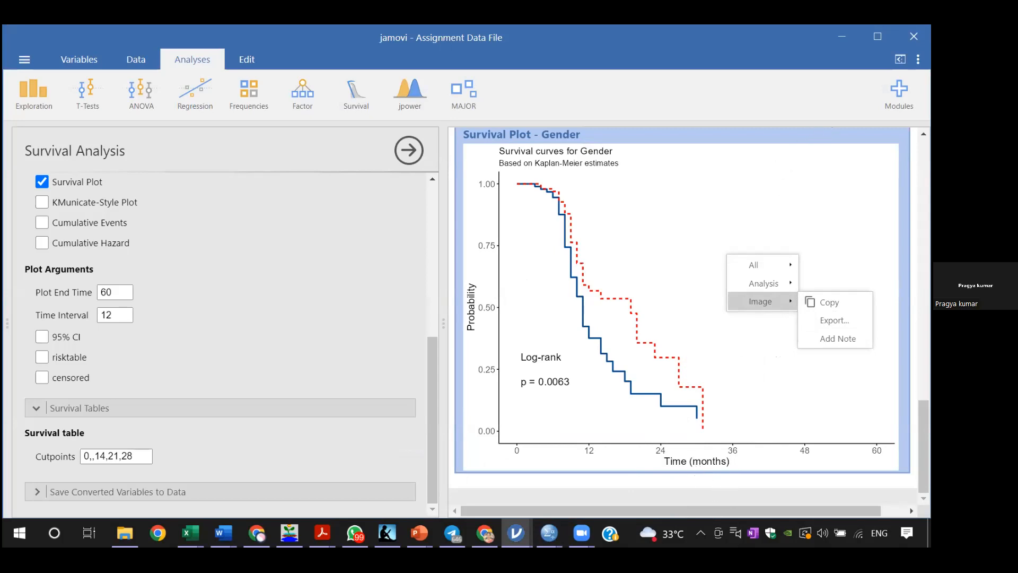
{"action": "left_click", "coordinate": [838, 100]}
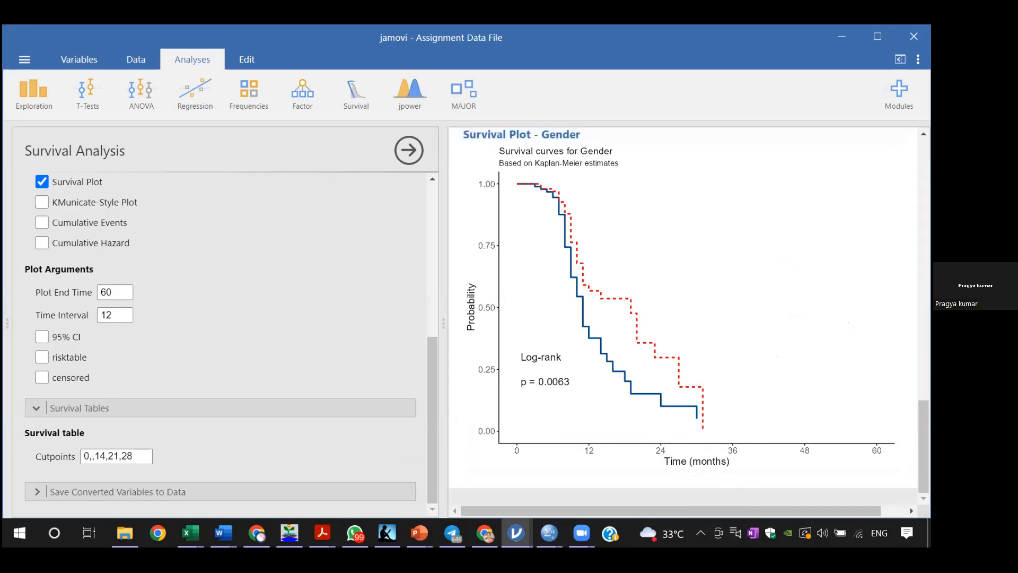